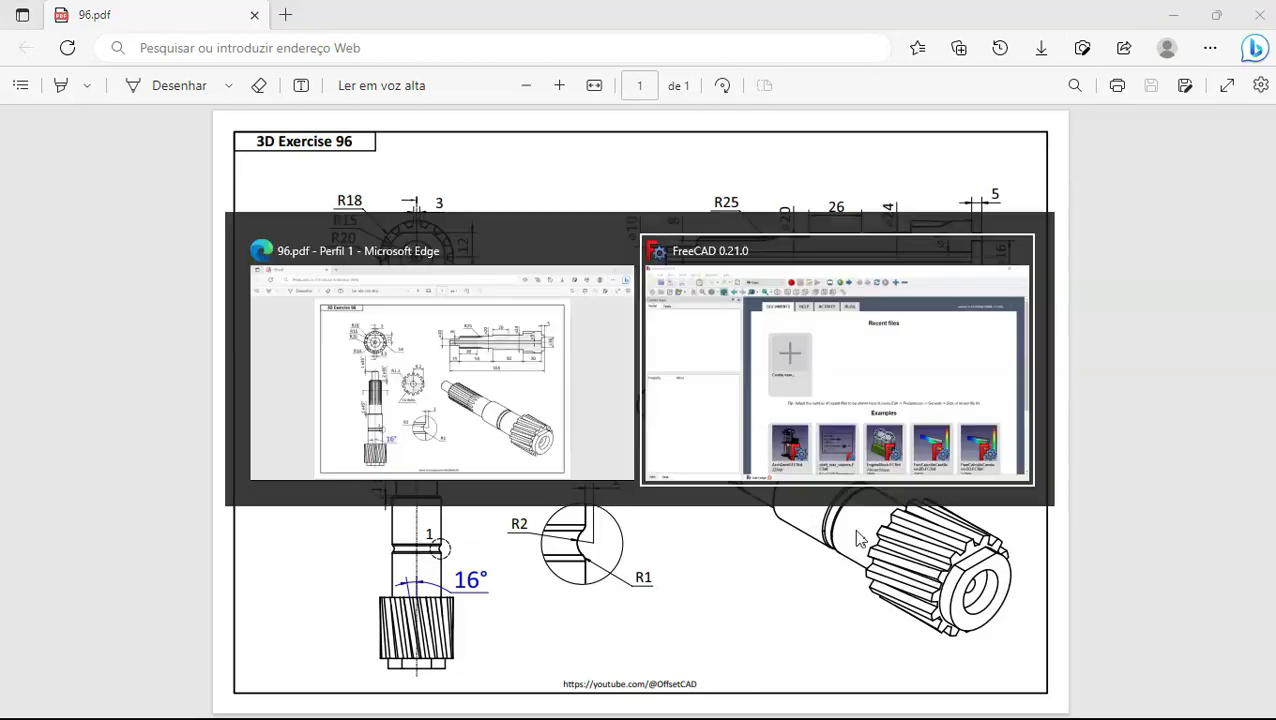
- Create a new empty document in the Part Design workbench and glance at the reference drawing
key("alt+Tab")
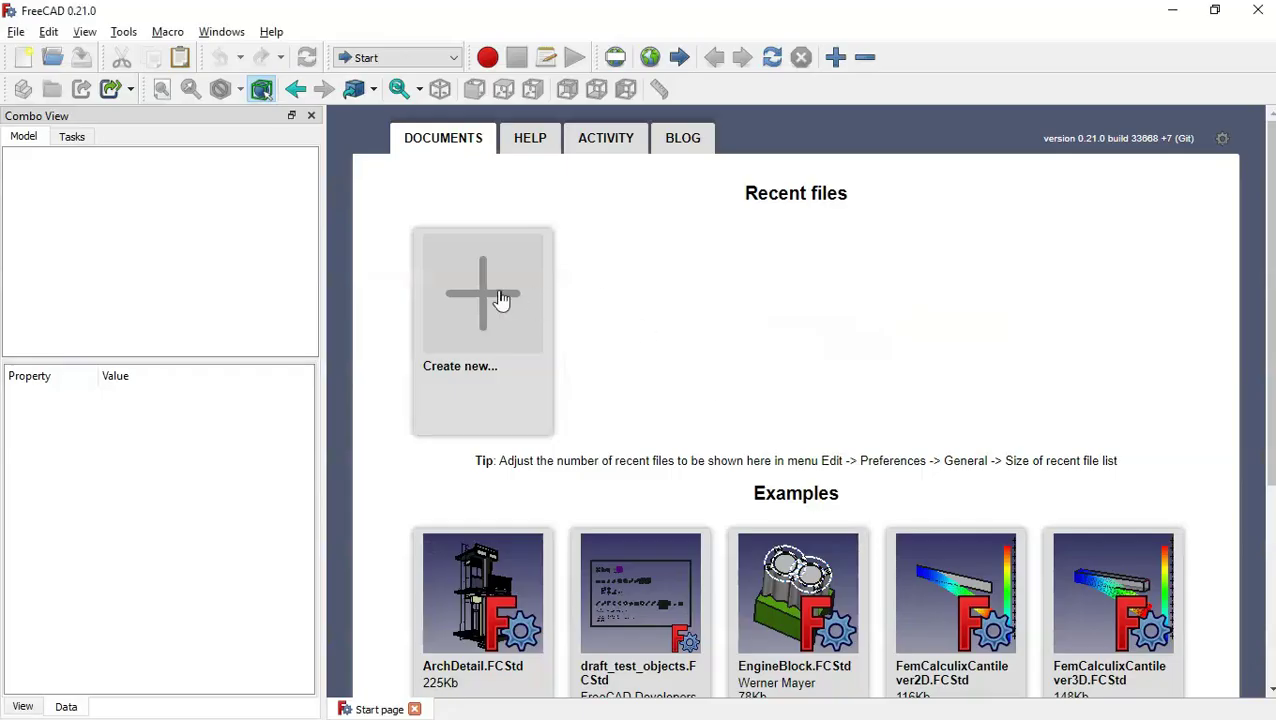
left_click(500, 299)
left_click(401, 62)
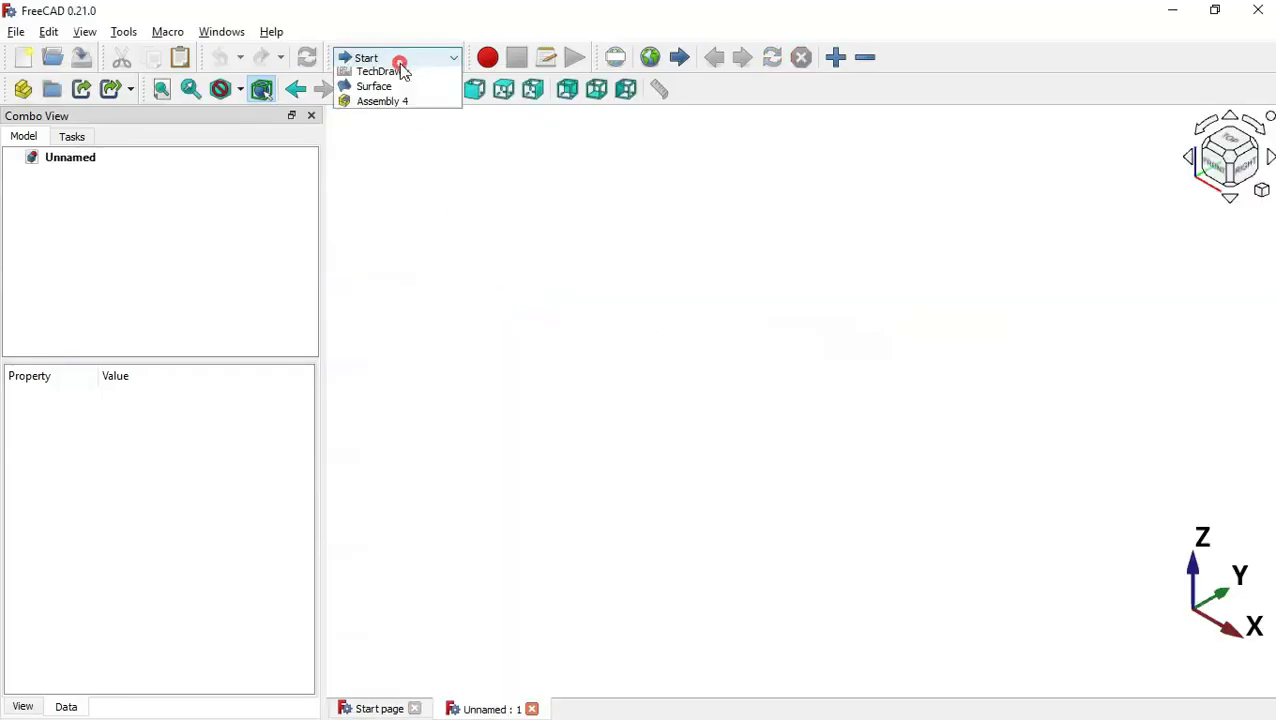
left_click(404, 155)
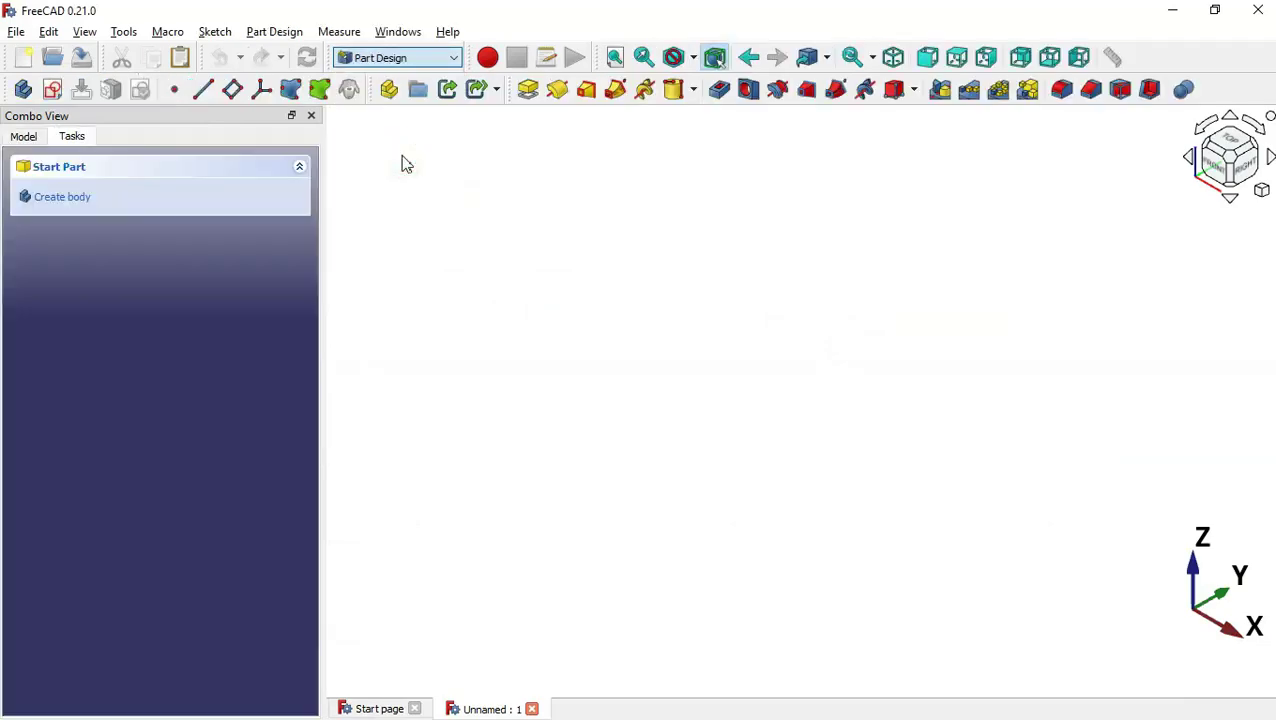
key("alt+Tab")
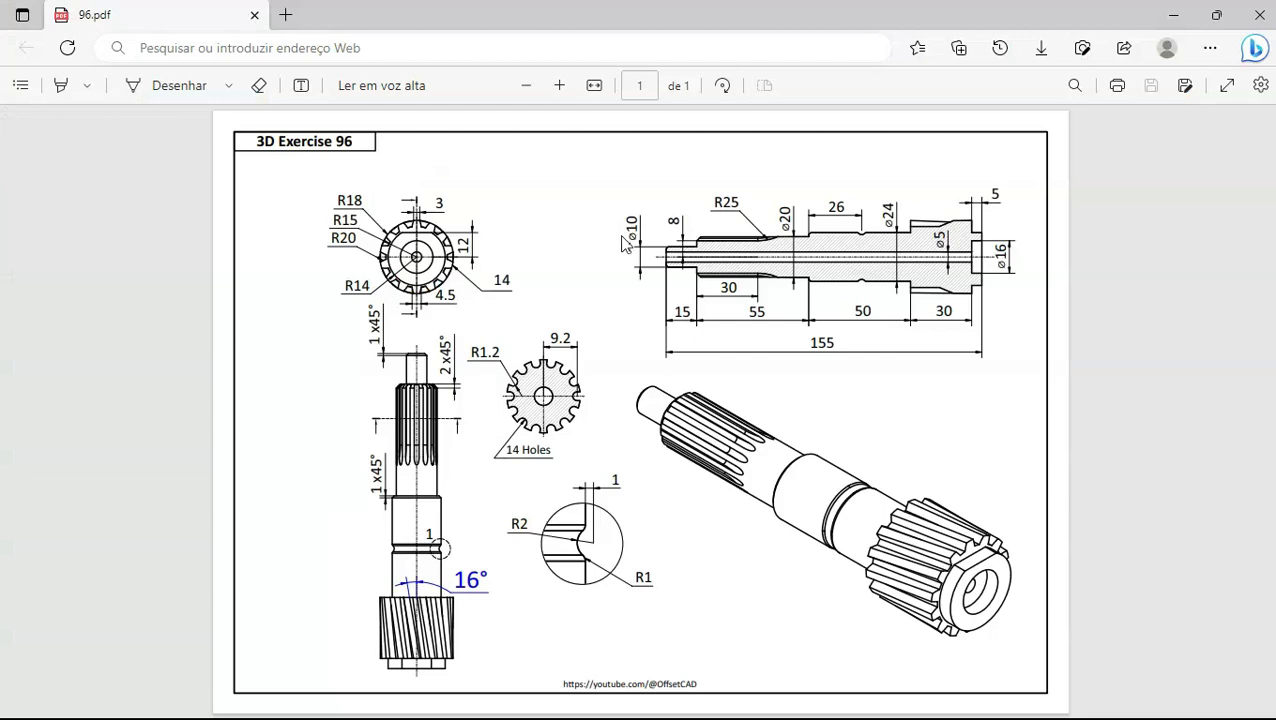
scroll(669, 492, "up", 2, "ctrl")
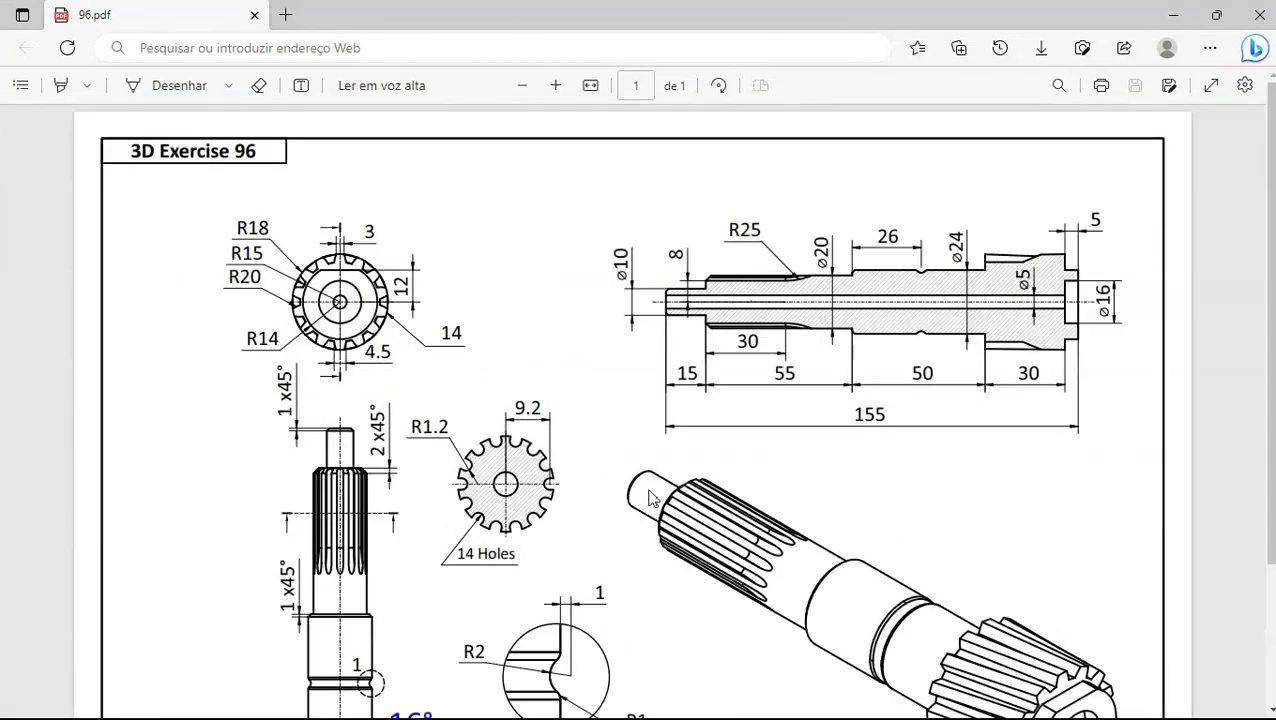
key("alt+Tab")
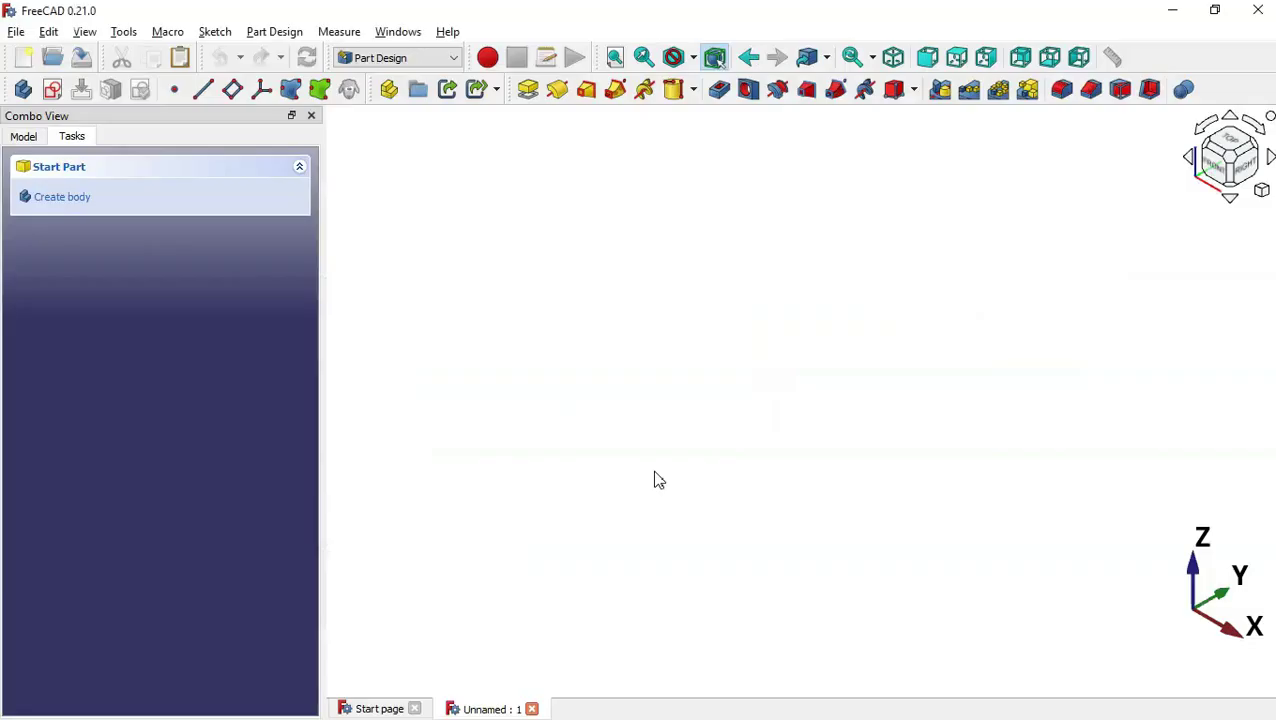
- Add an additive cylinder attached to the YZ plane
left_click(725, 348)
left_click(693, 90)
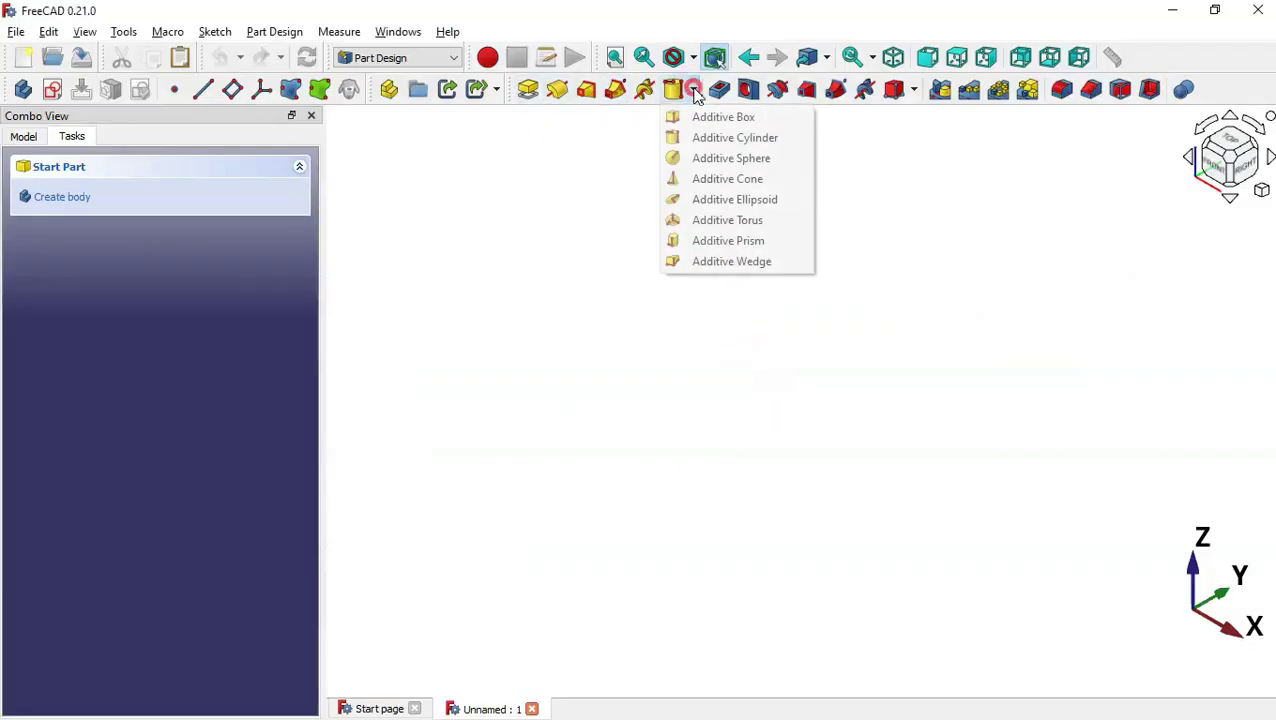
left_click(755, 141)
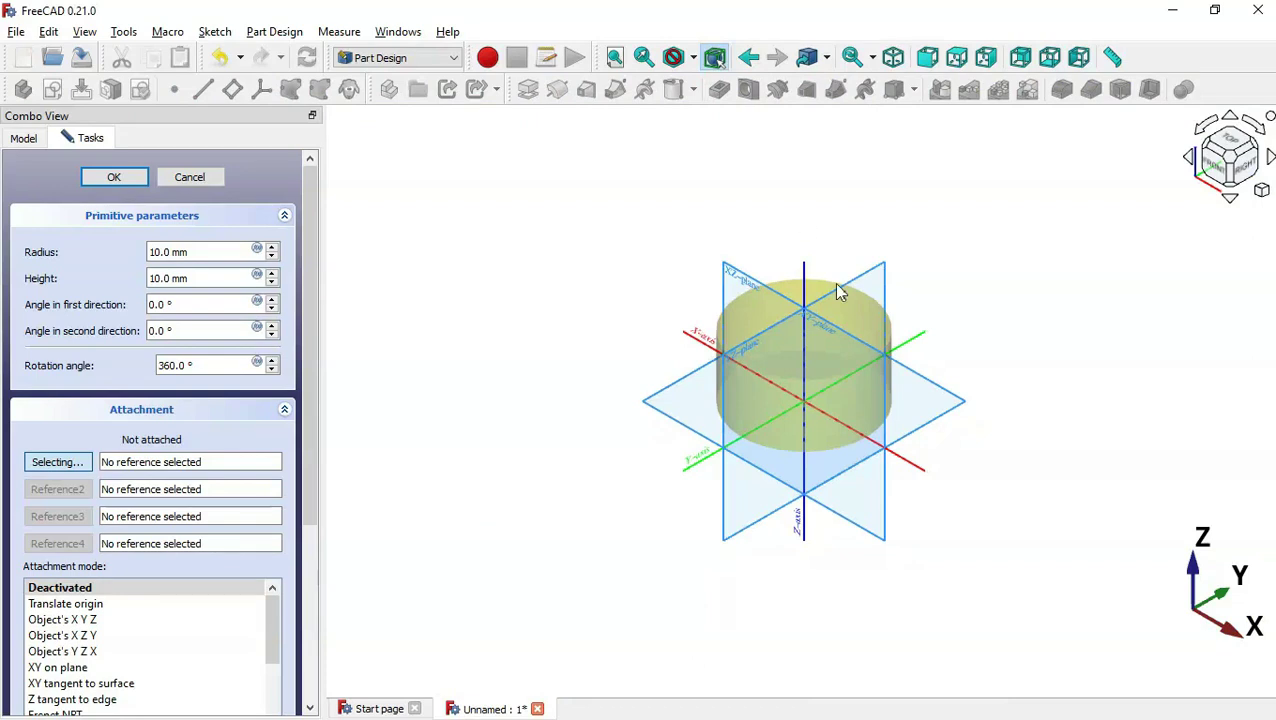
scroll(836, 290, "up", 3)
scroll(838, 292, "up", 1)
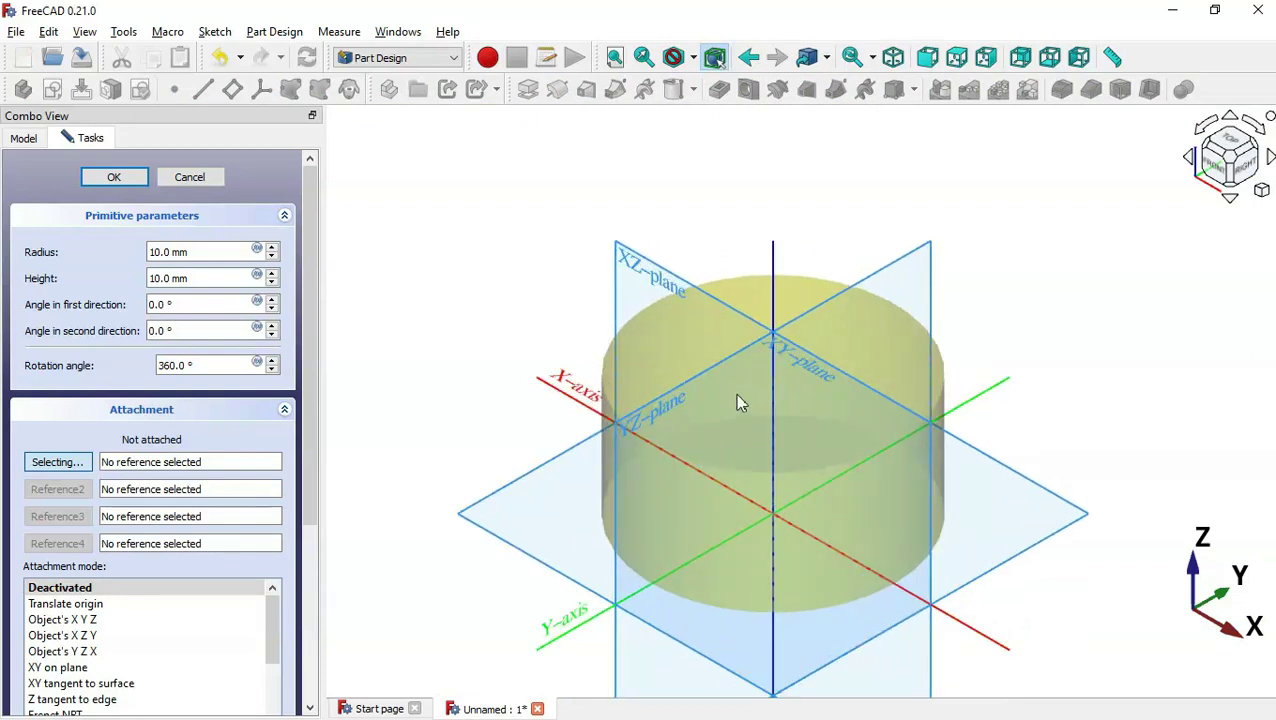
left_click(657, 418)
scroll(418, 228, "down", 1)
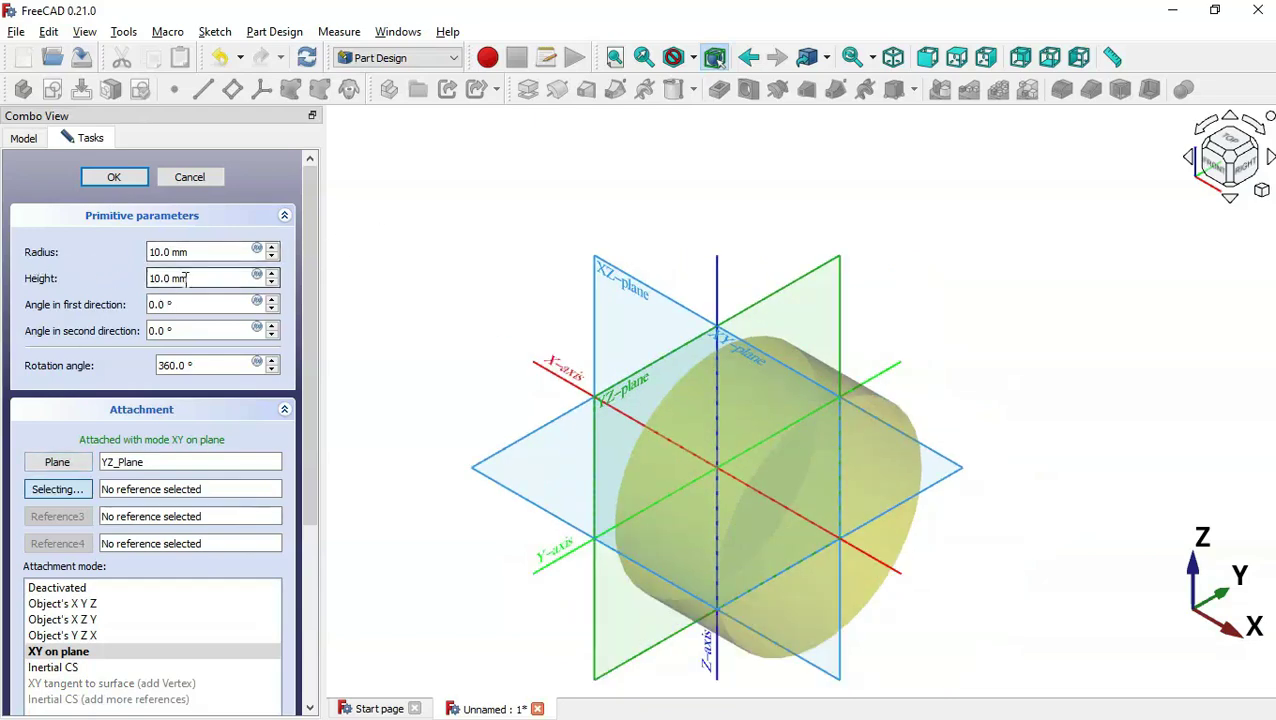
- Set the cylinder to radius 5 and height 15, checking the drawing, and confirm
key("alt+Tab")
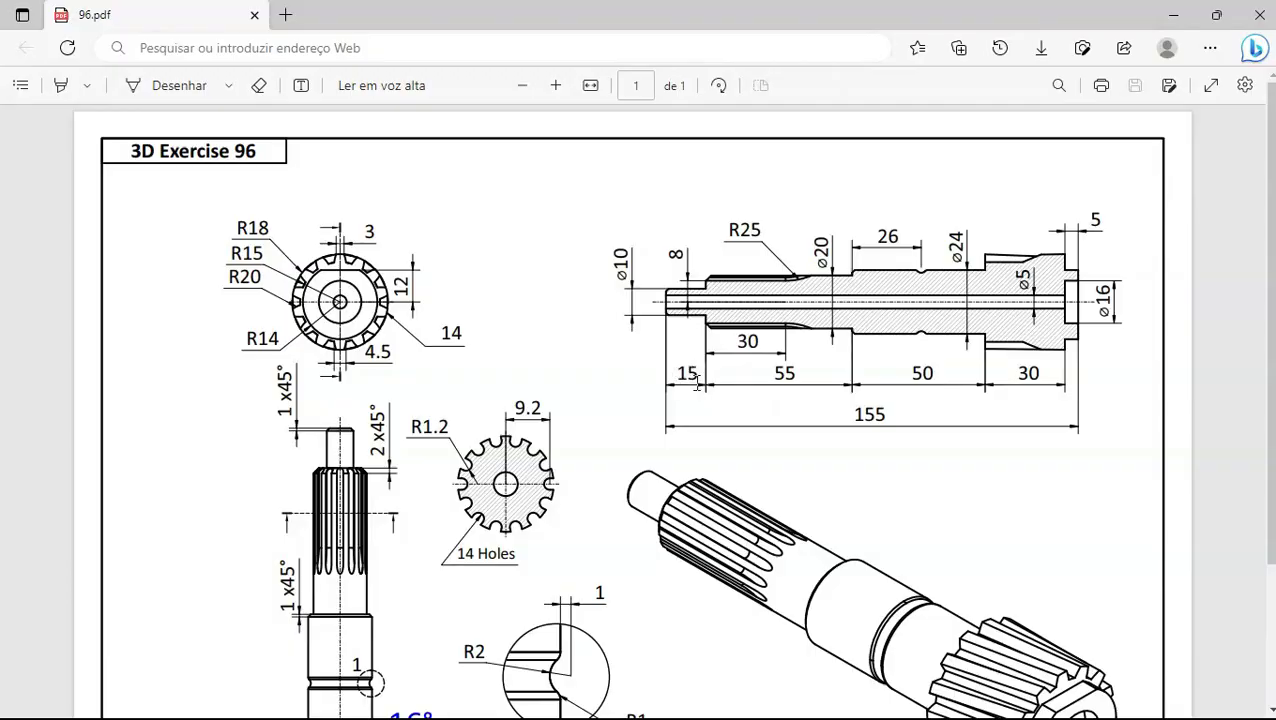
key("alt+Tab")
triple_click(220, 250)
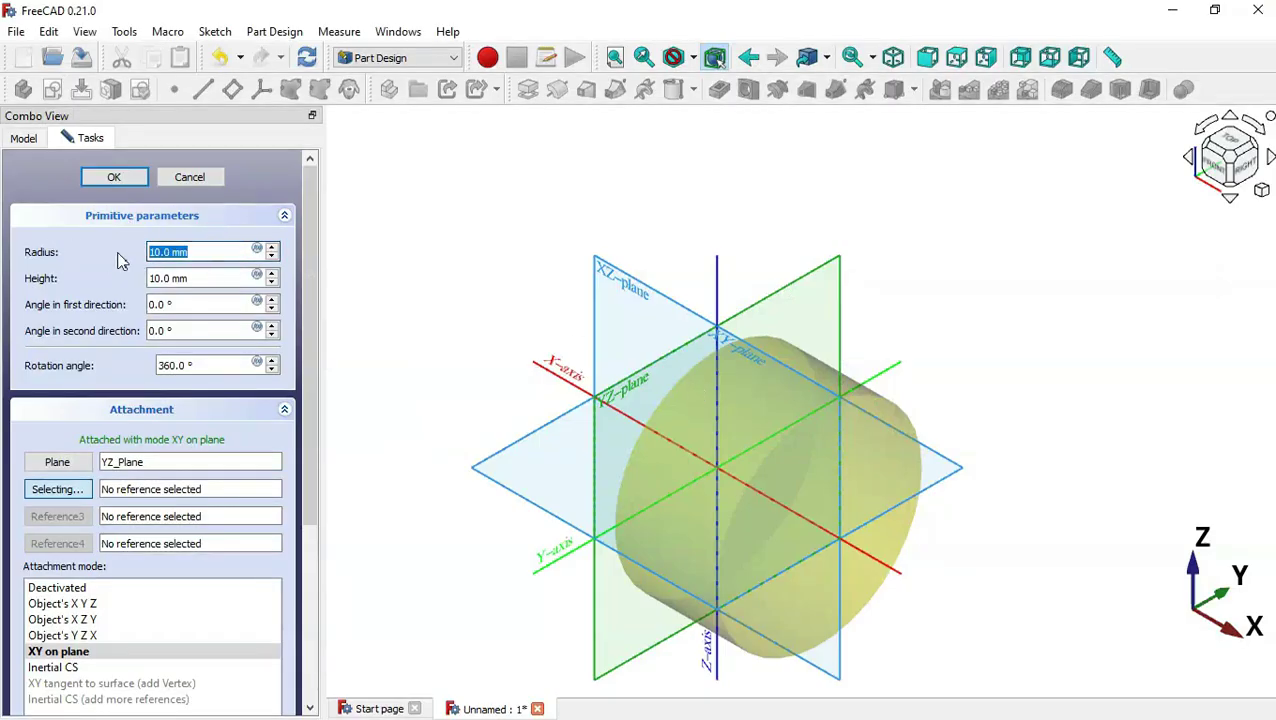
type("5")
triple_click(200, 278)
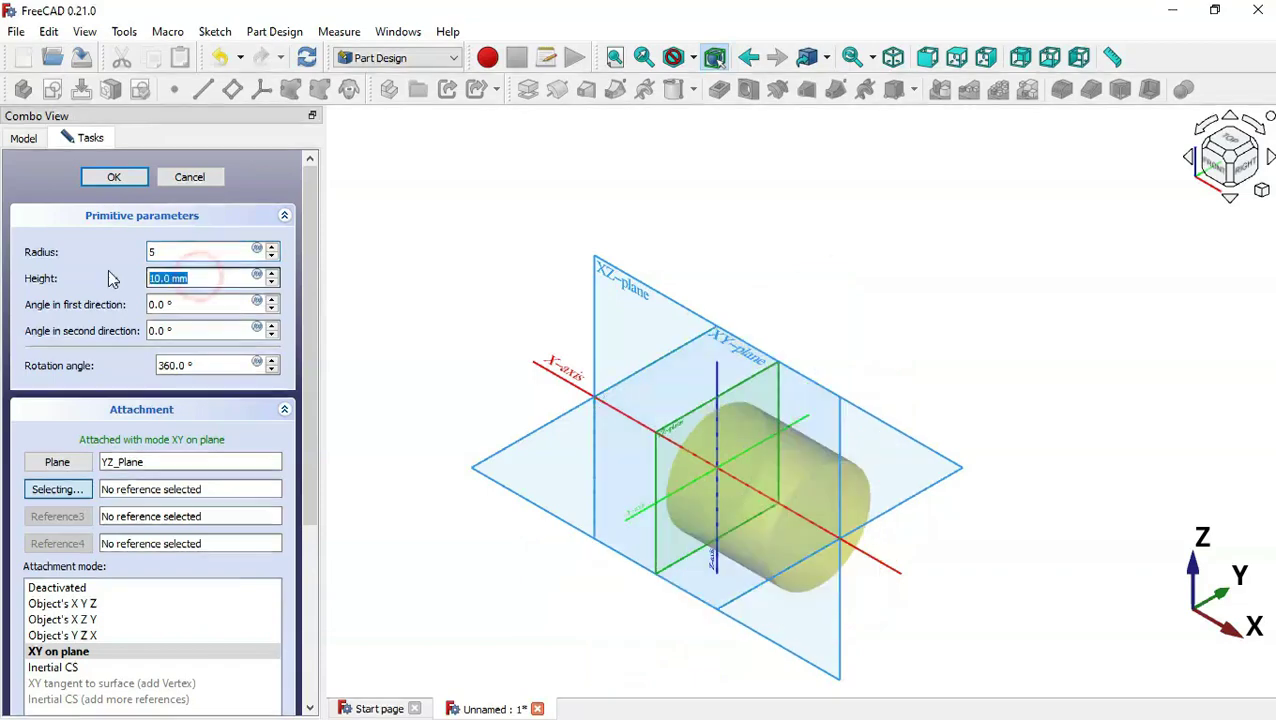
type("15")
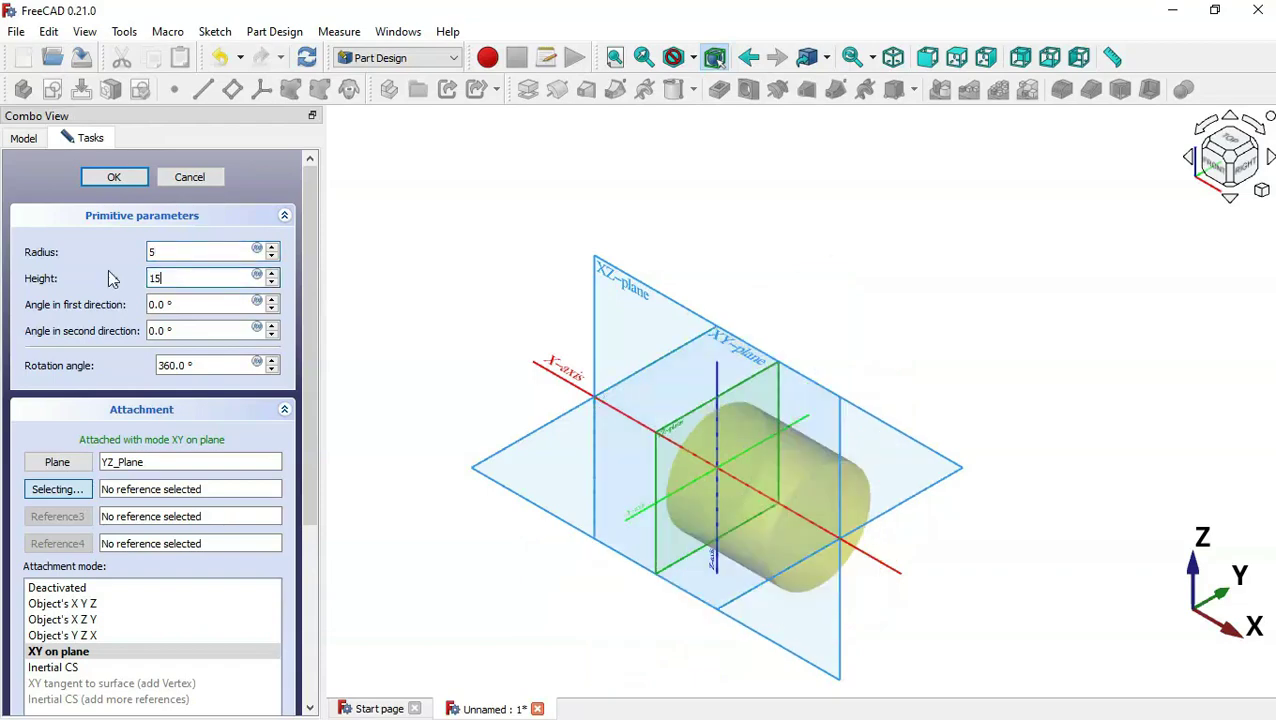
left_click(127, 176)
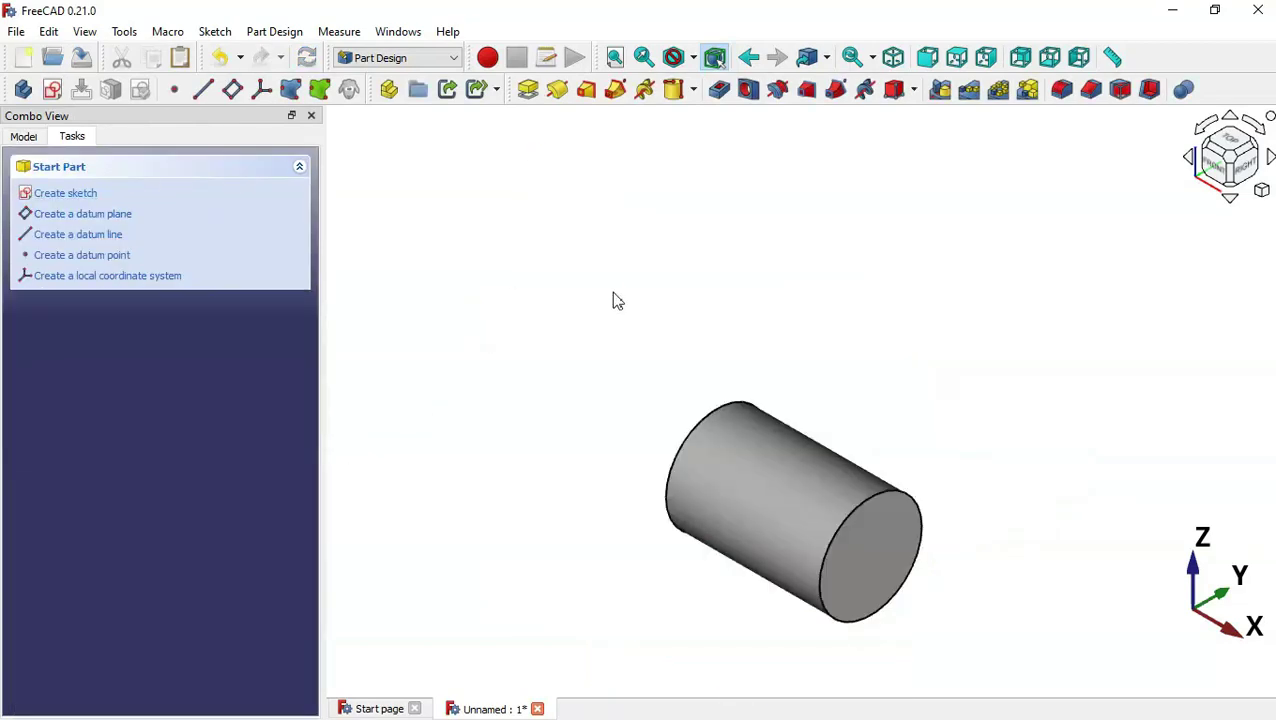
left_click(611, 291)
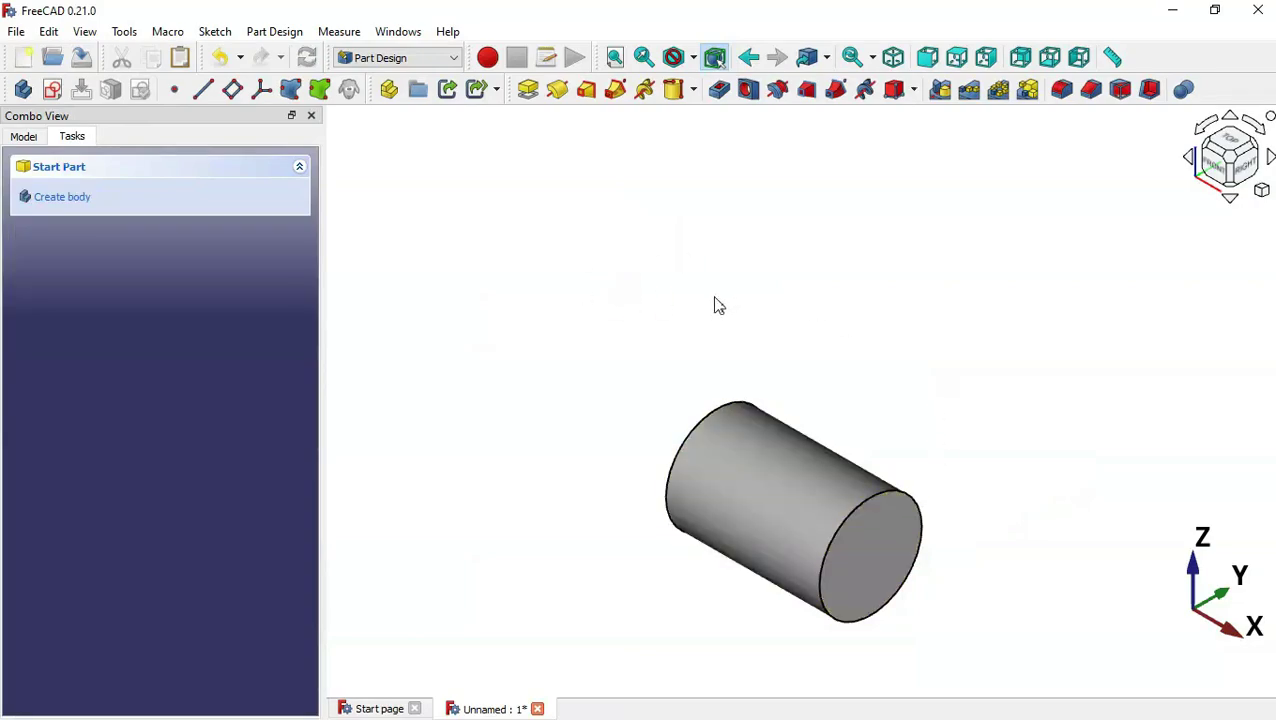
- Attach a new additive cylinder to the first cylinder's end face
key("alt+Tab")
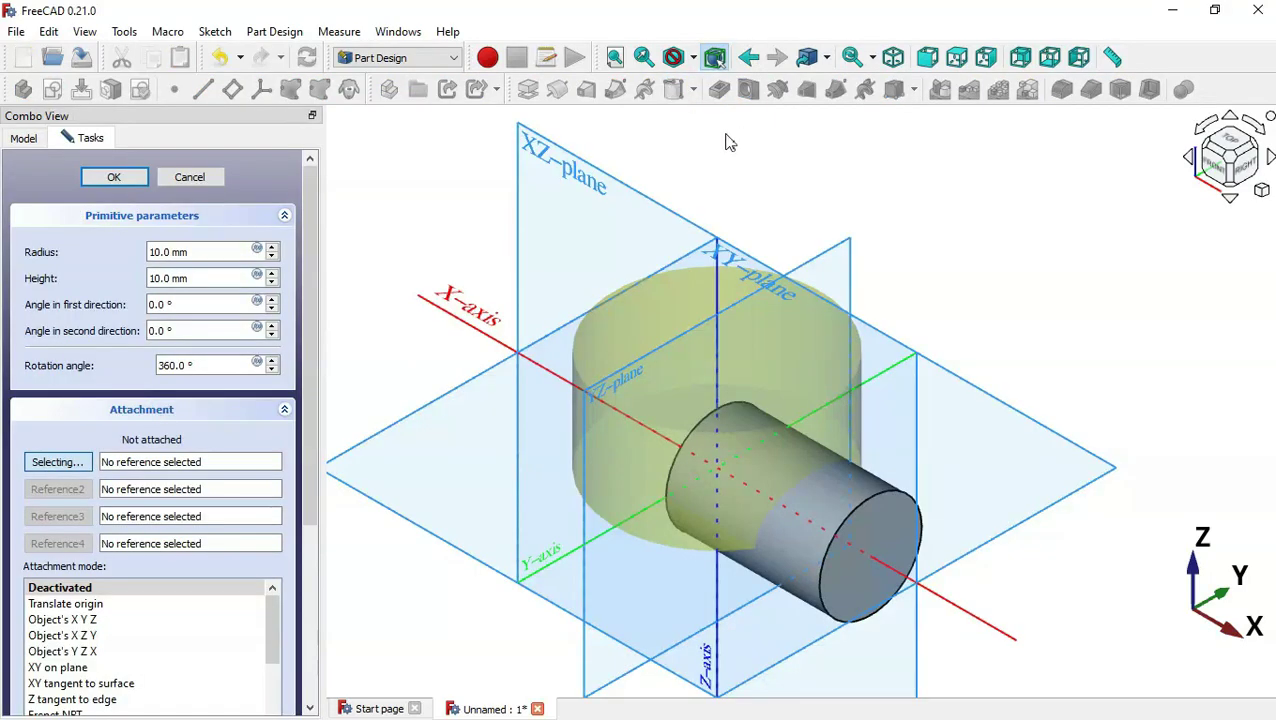
left_click(876, 514)
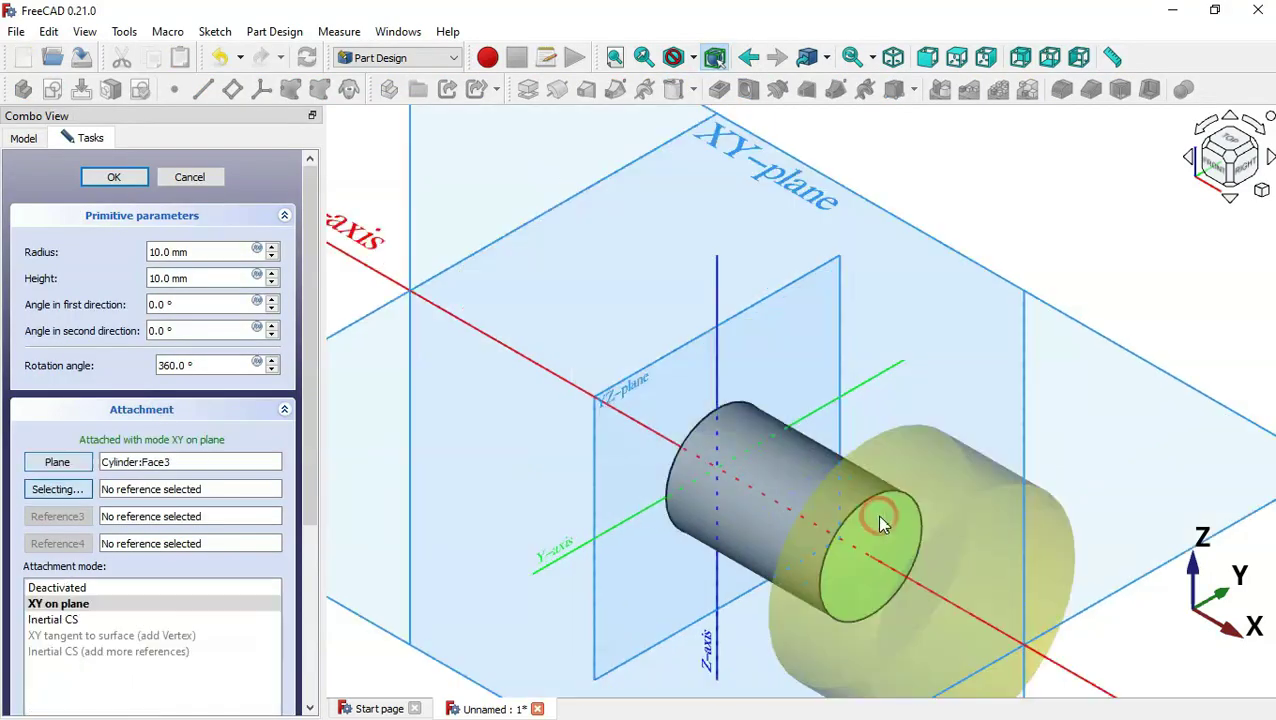
scroll(676, 312, "down", 2)
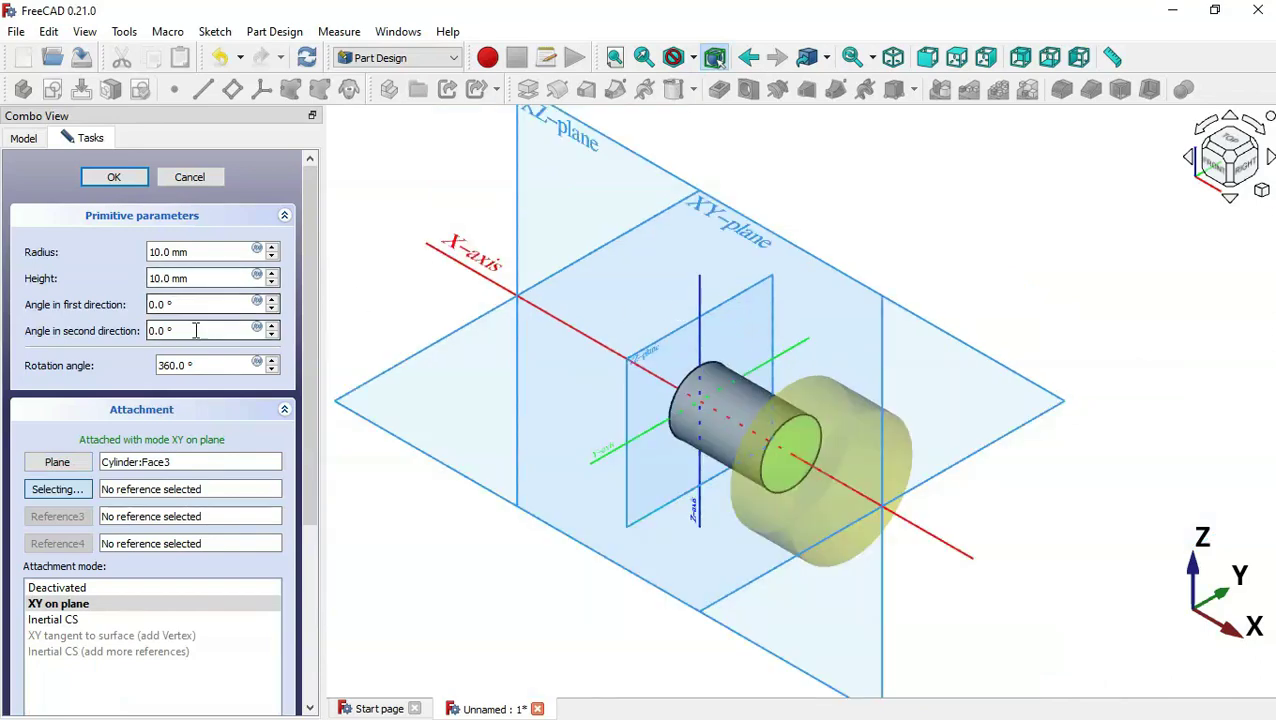
- Keep radius 10, set height 55 from the drawing, and confirm the second cylinder
key("alt+Tab")
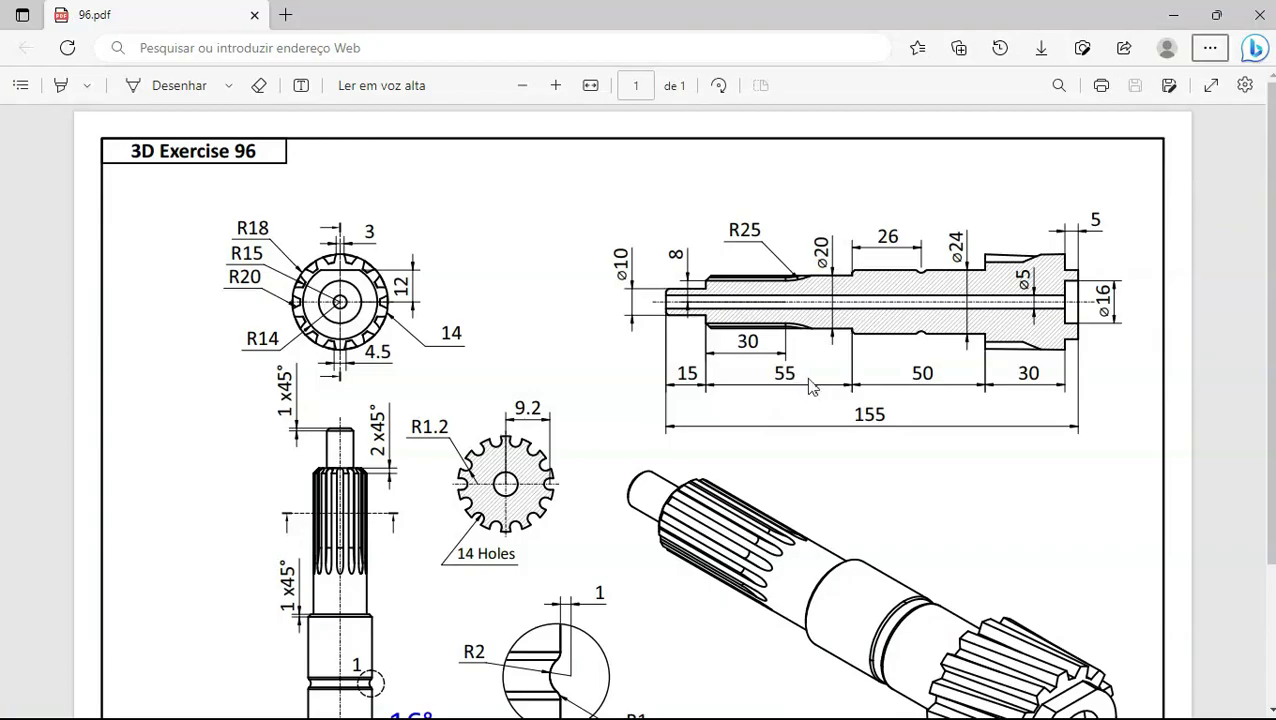
key("alt+Tab")
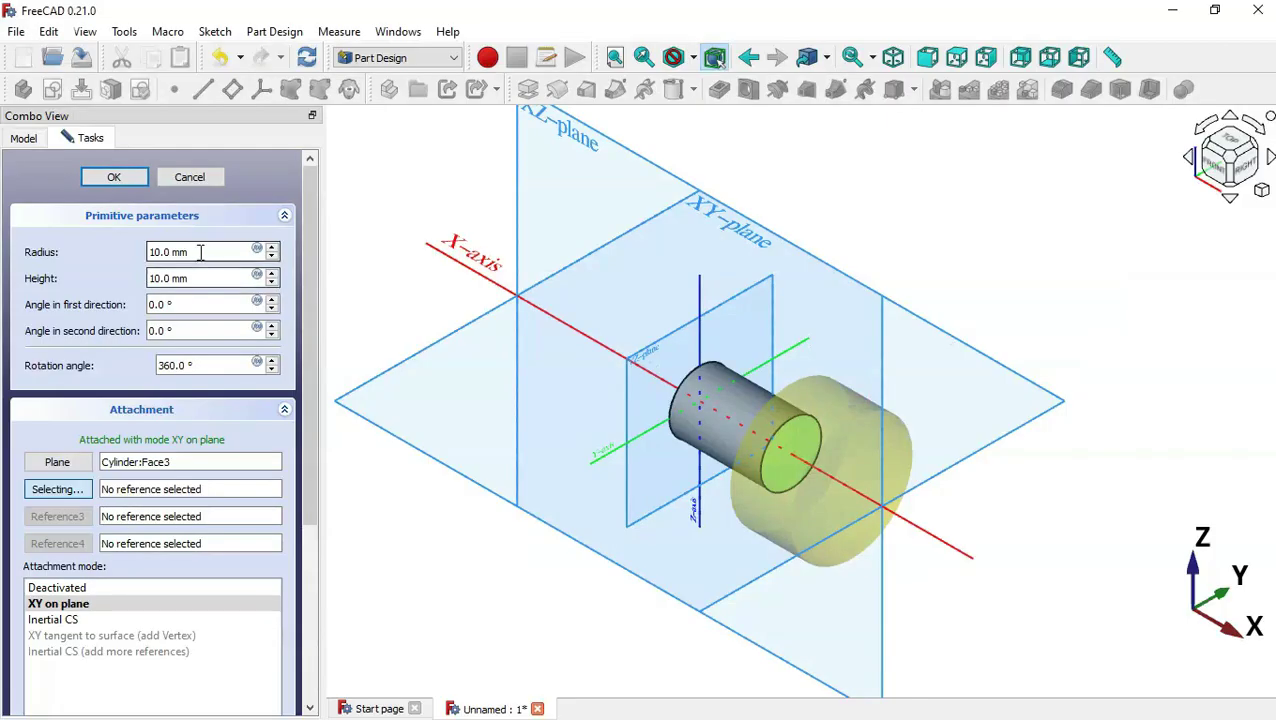
left_click_drag(199, 253, 101, 252)
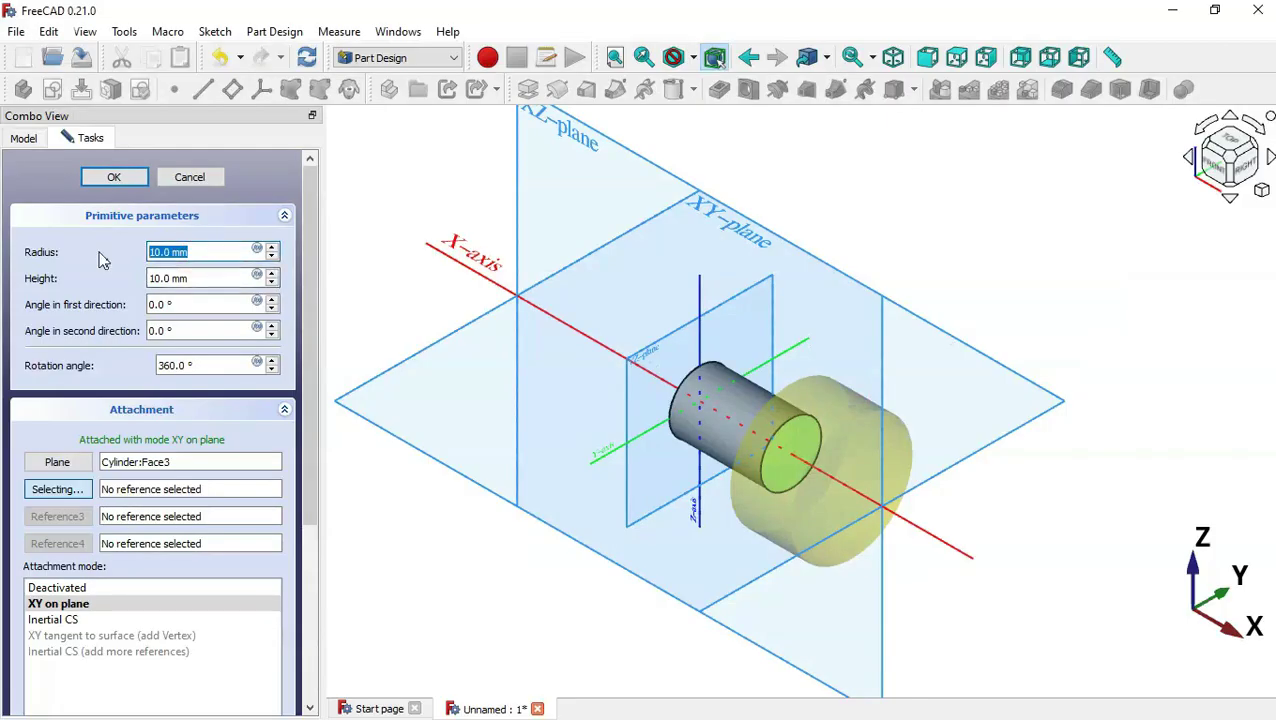
left_click_drag(200, 279, 105, 279)
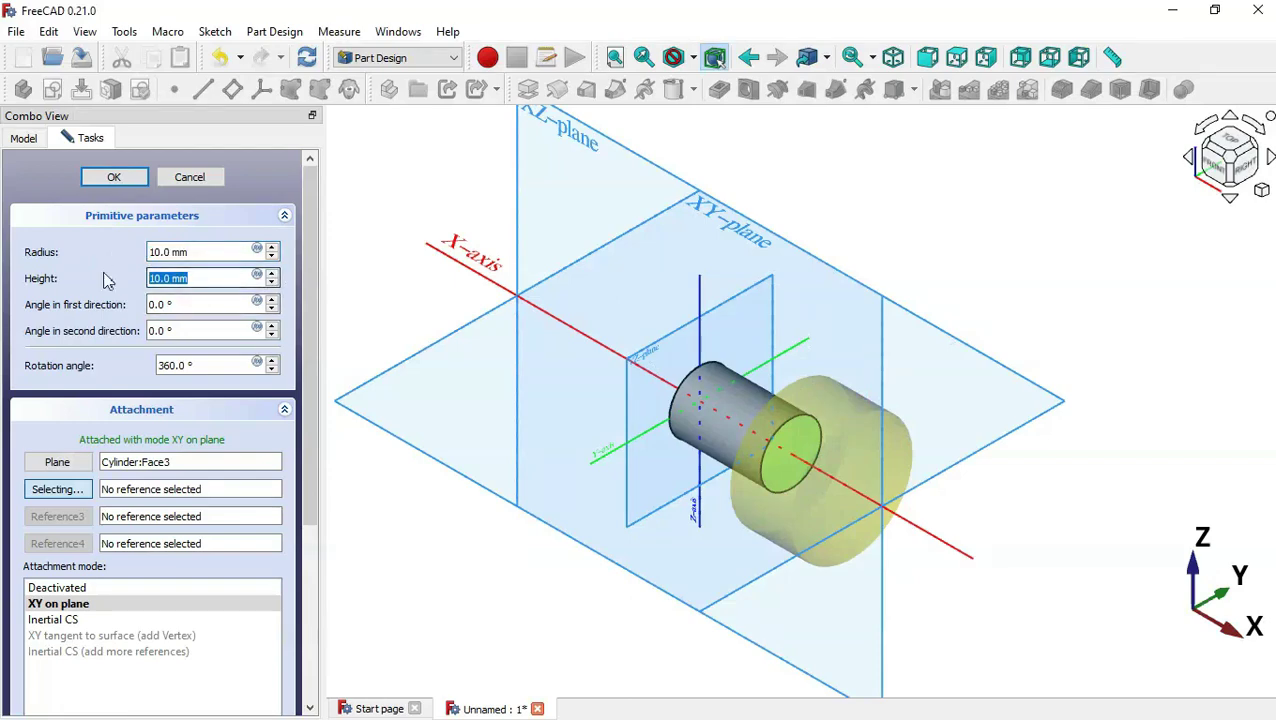
type("55")
key("alt+Tab")
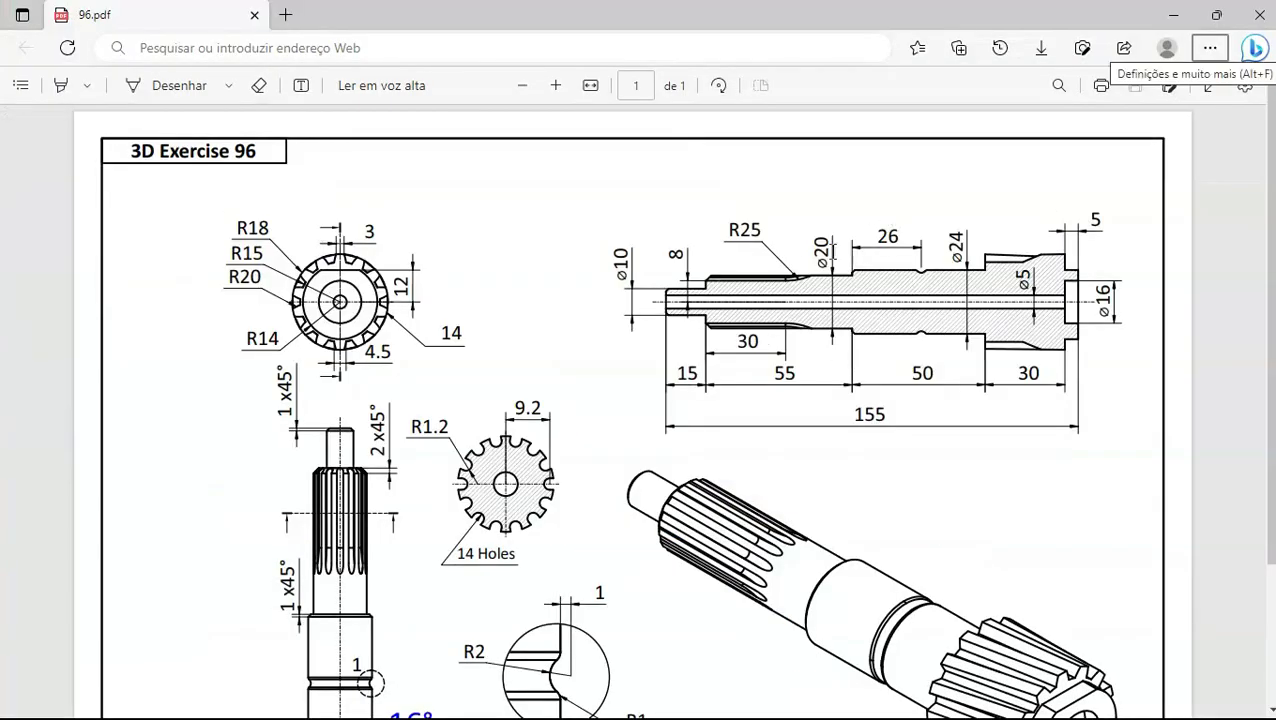
key("alt+Tab")
left_click(137, 185)
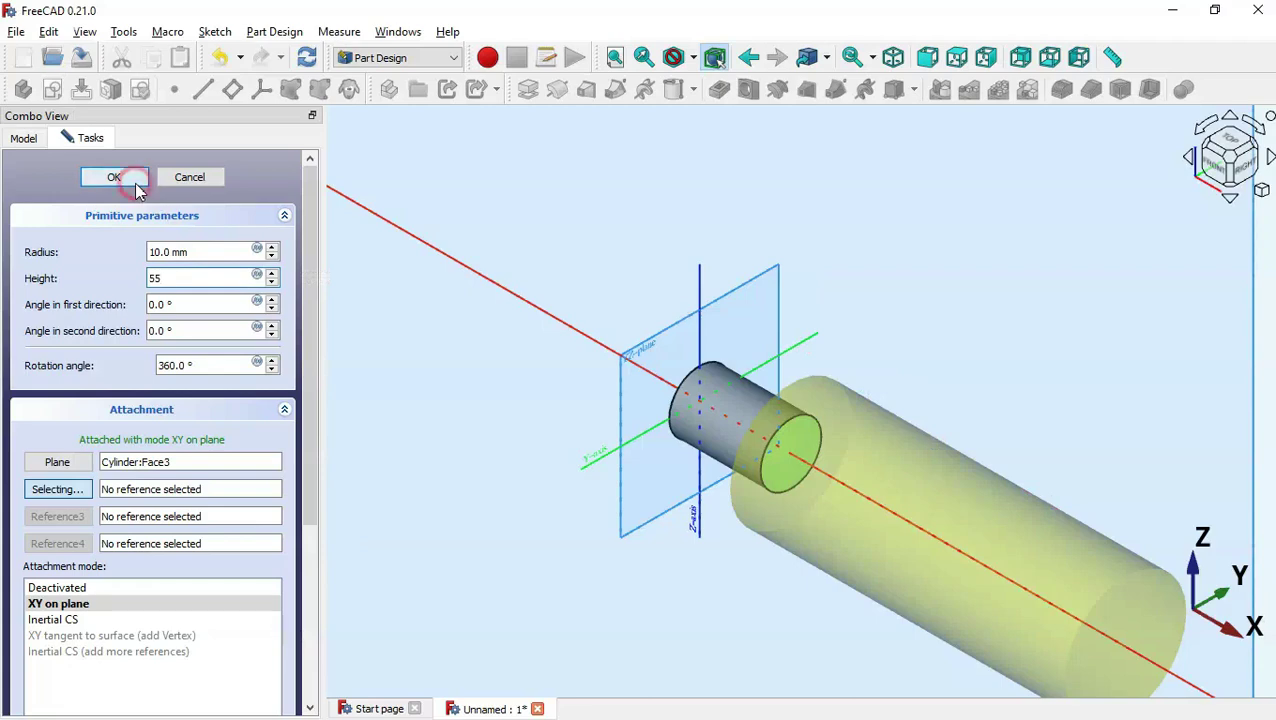
left_click(425, 309)
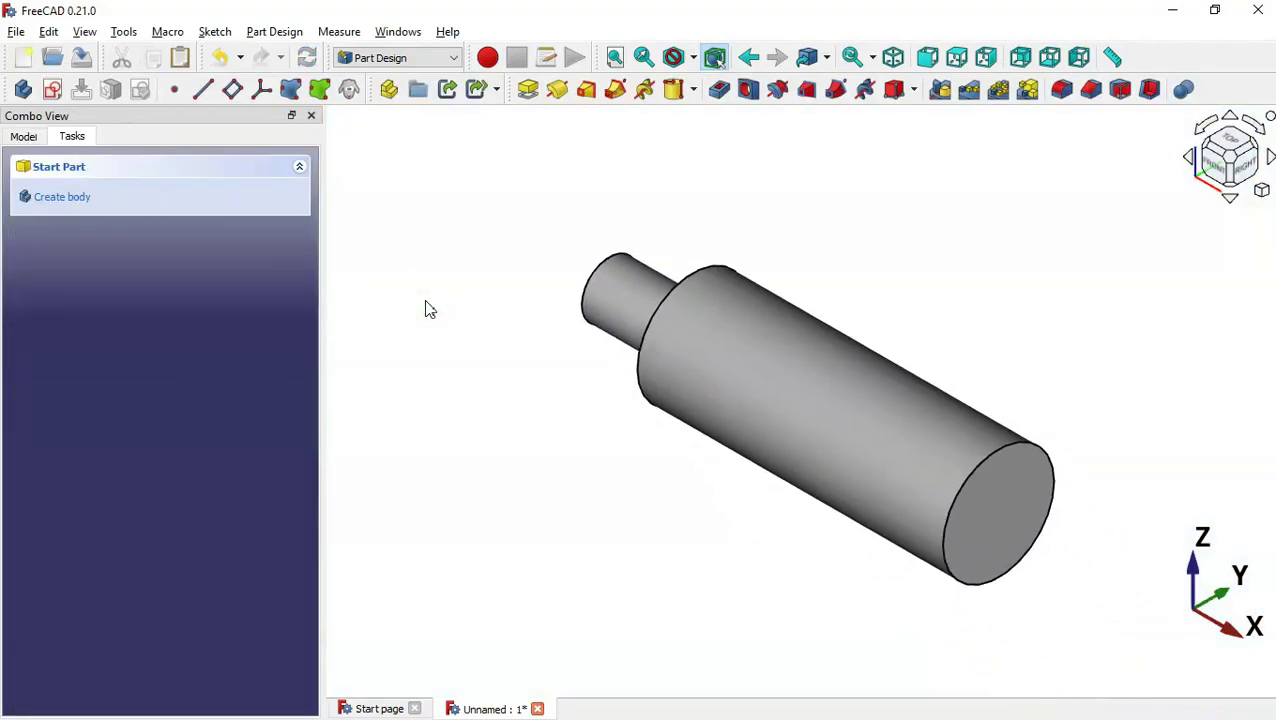
key("alt+Tab")
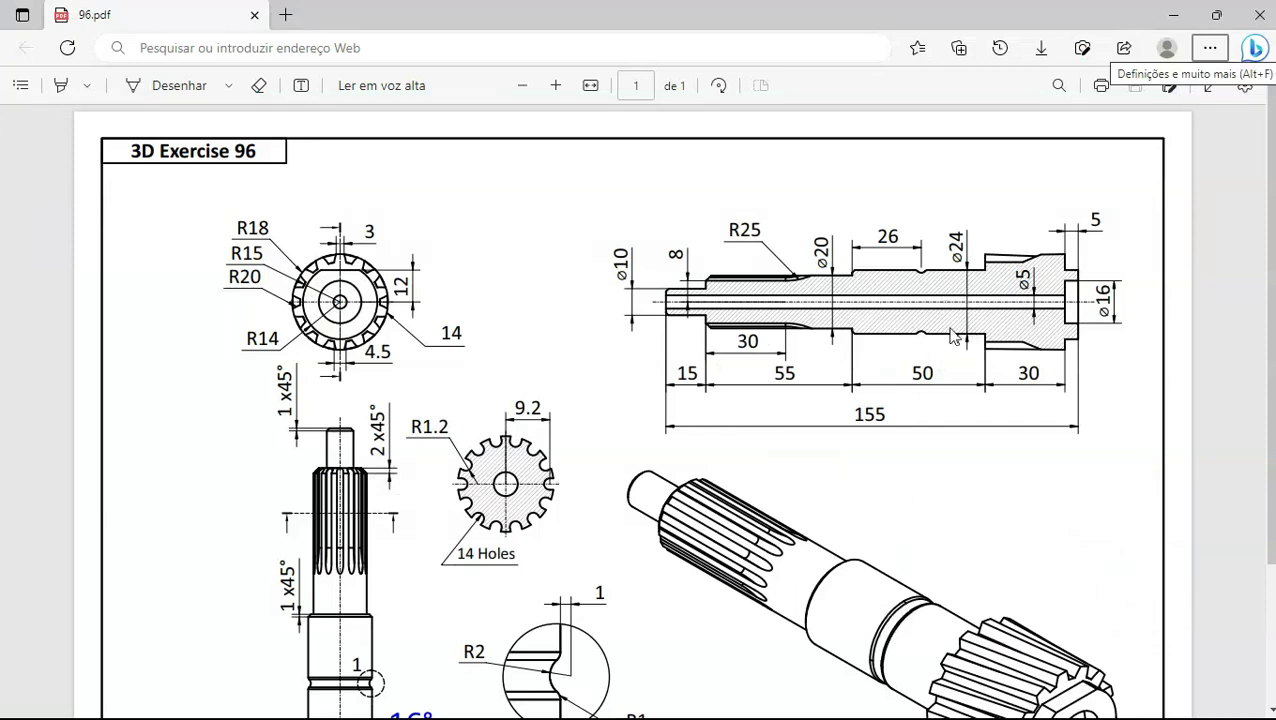
- Add another additive cylinder attached to the shaft's larger end face
key("alt+Tab")
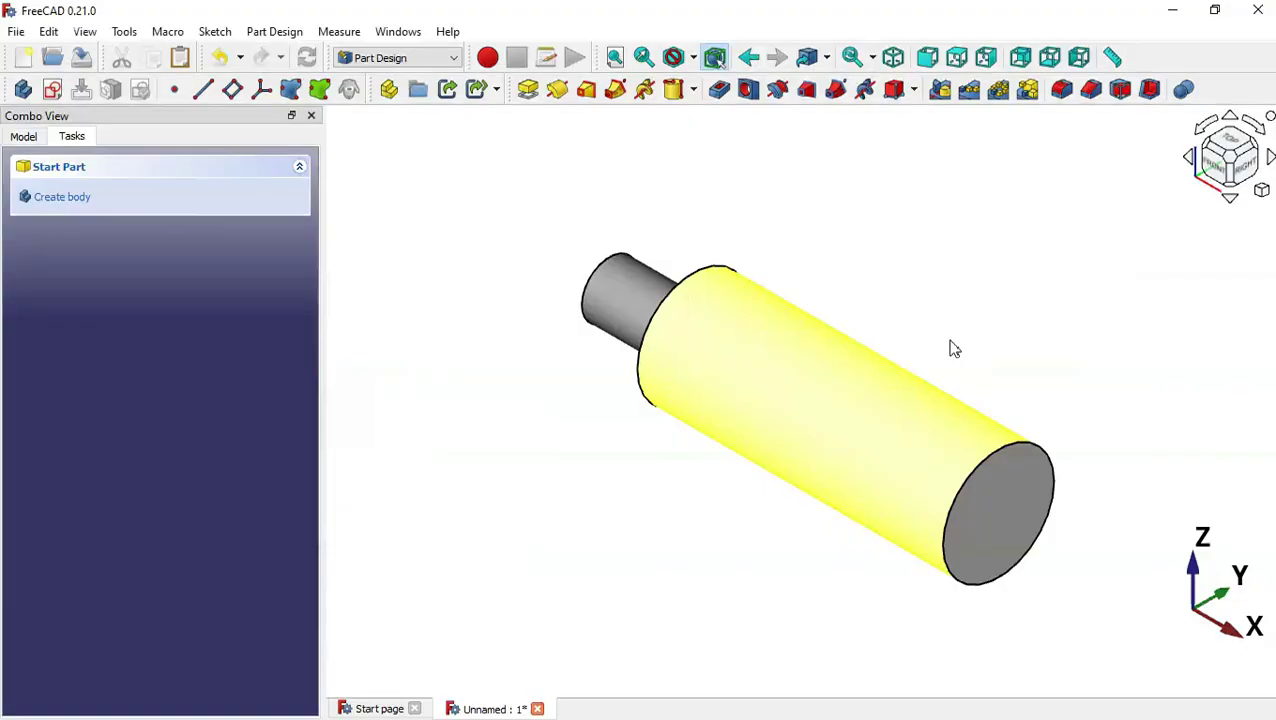
left_click(668, 92)
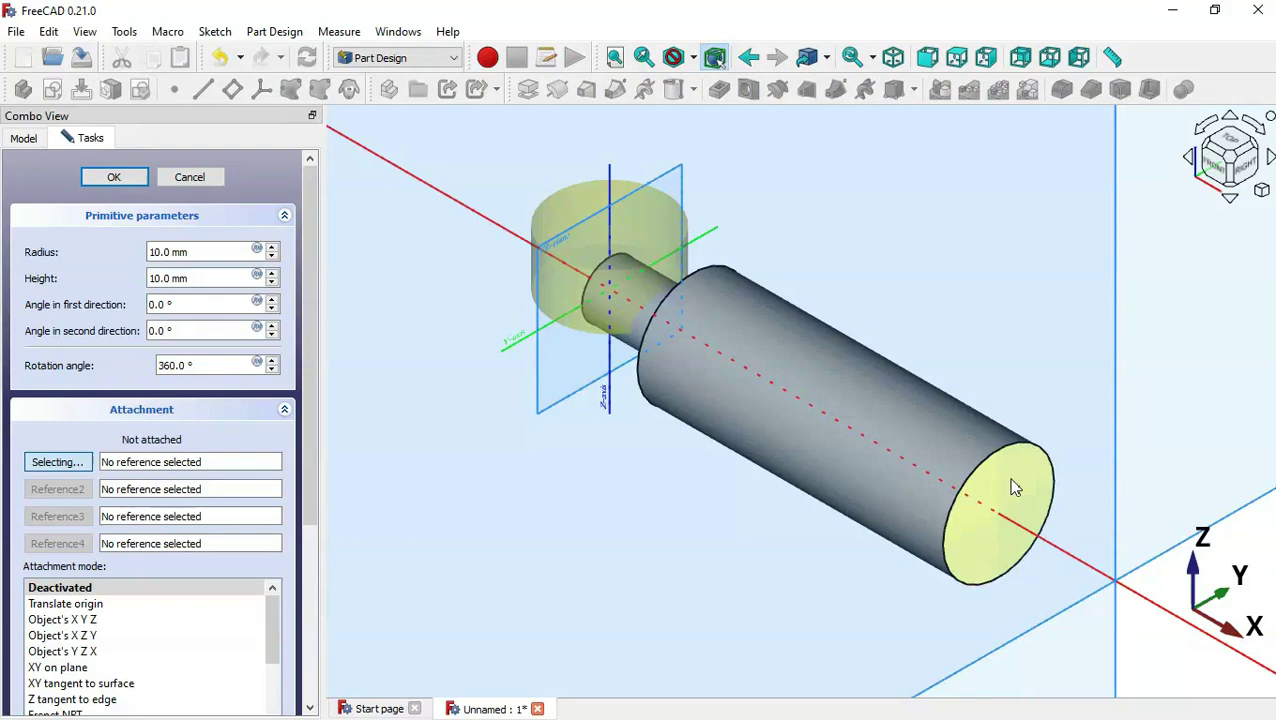
left_click(1011, 483)
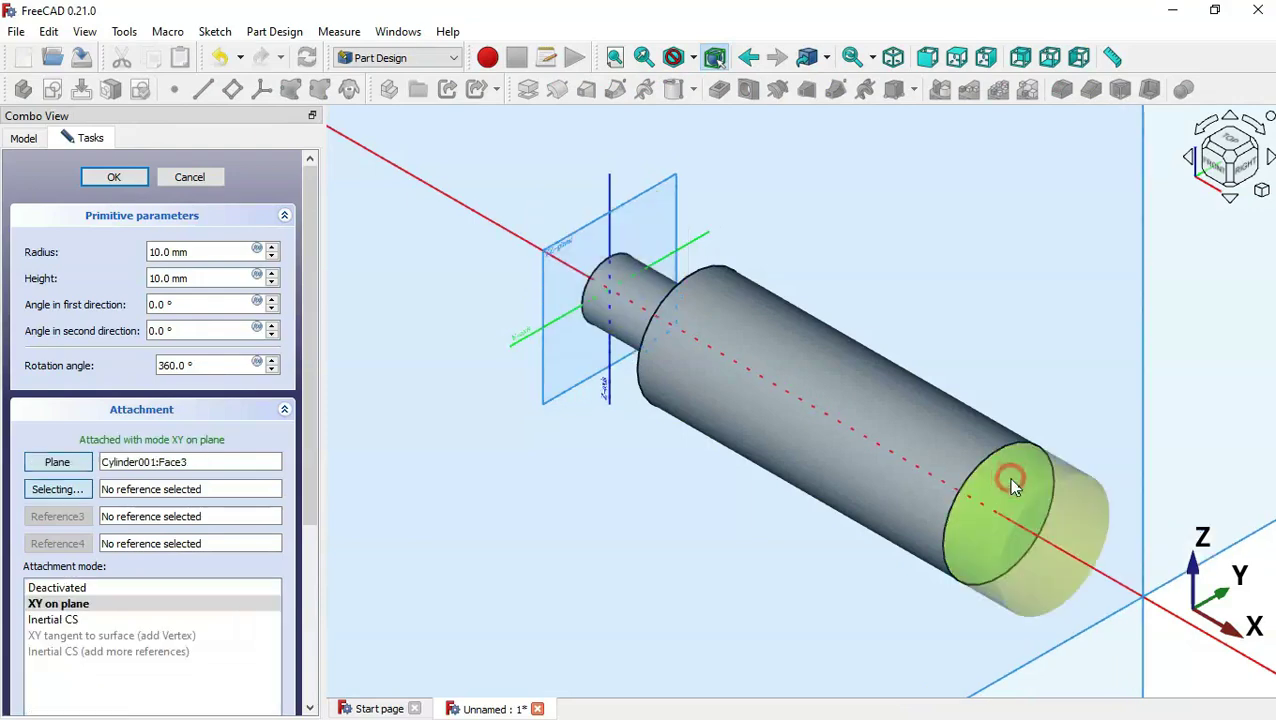
scroll(496, 318, "down", 2)
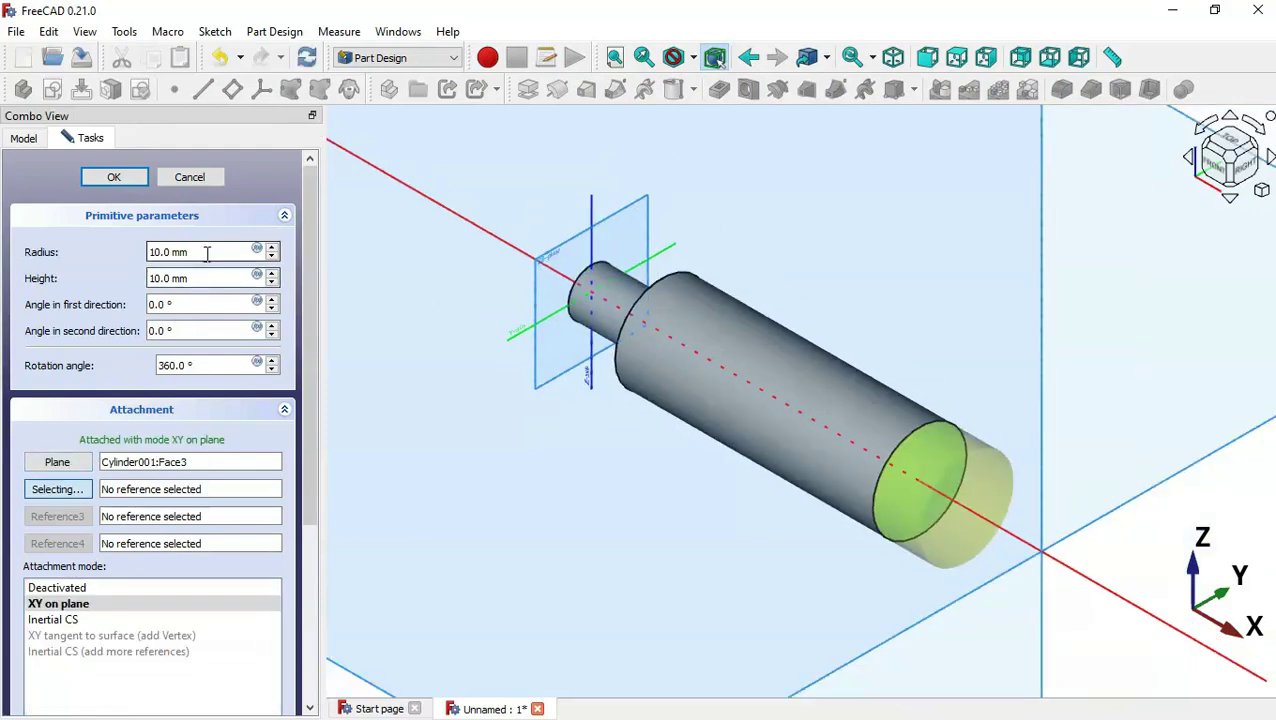
- Set the cylinder to radius 12 and height 50 per the drawing and confirm
key("alt+Tab")
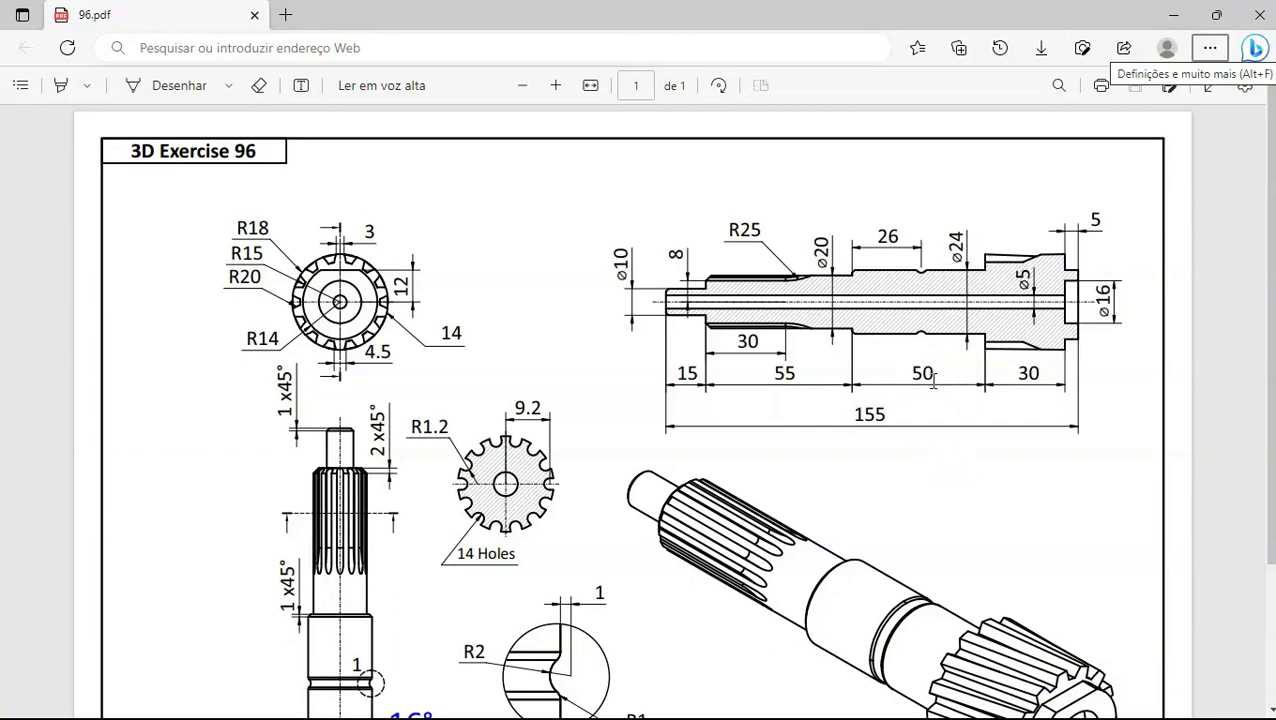
key("alt+Tab")
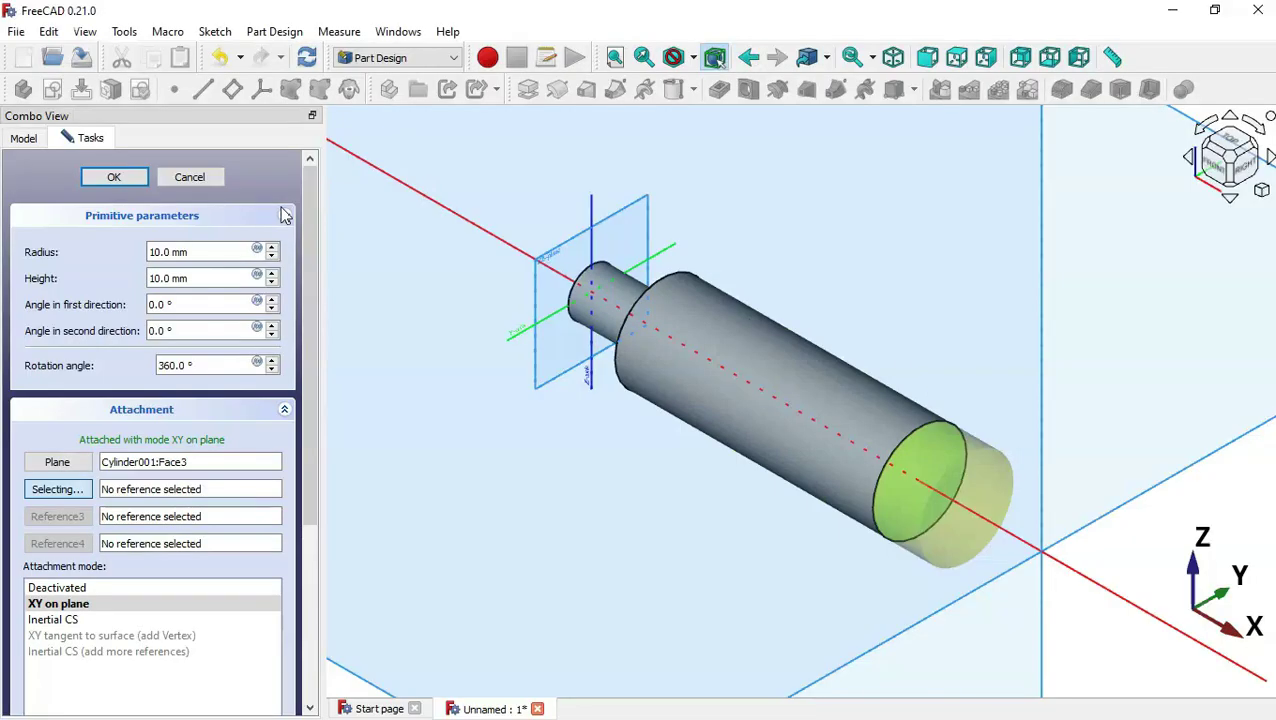
double_click(210, 251)
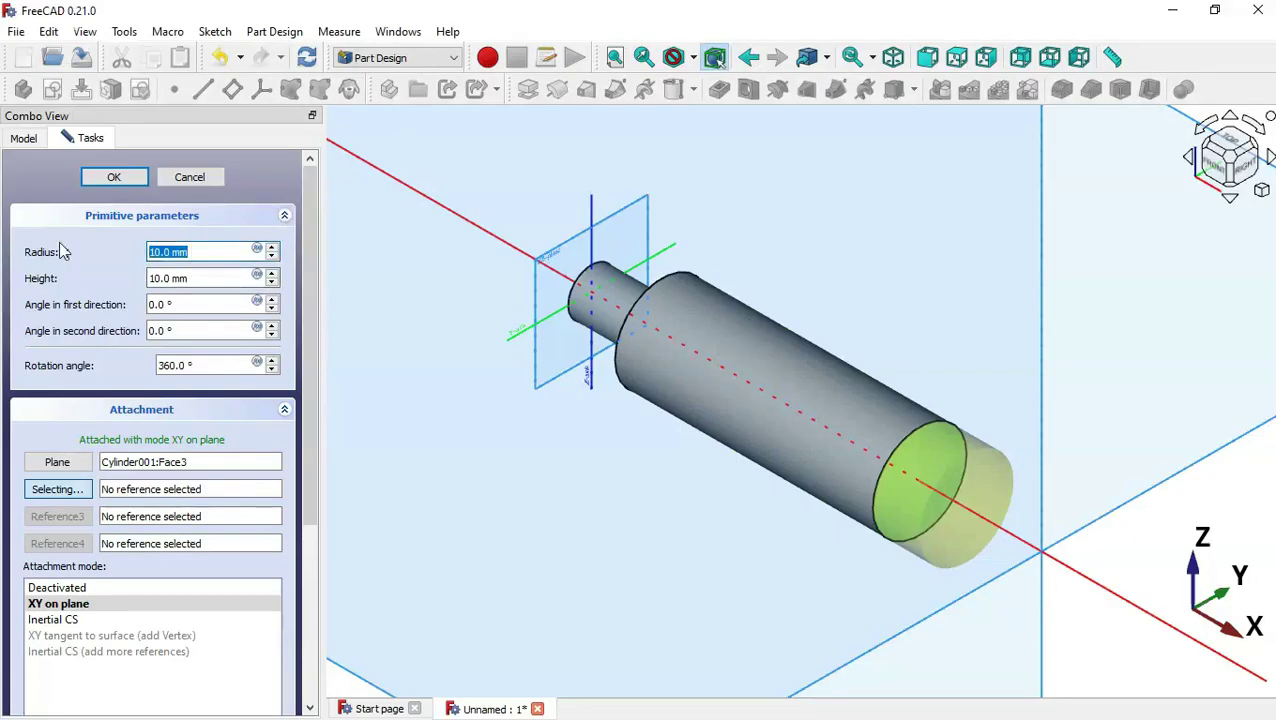
type("12")
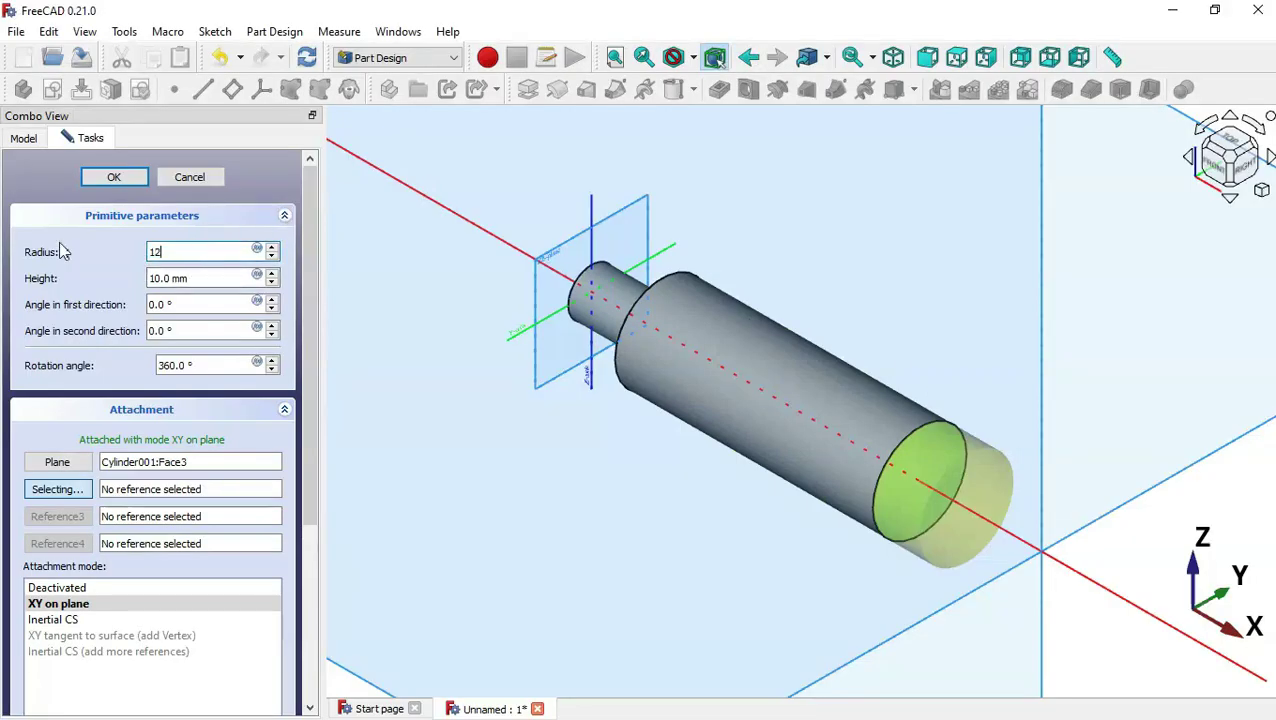
double_click(218, 279)
type("50")
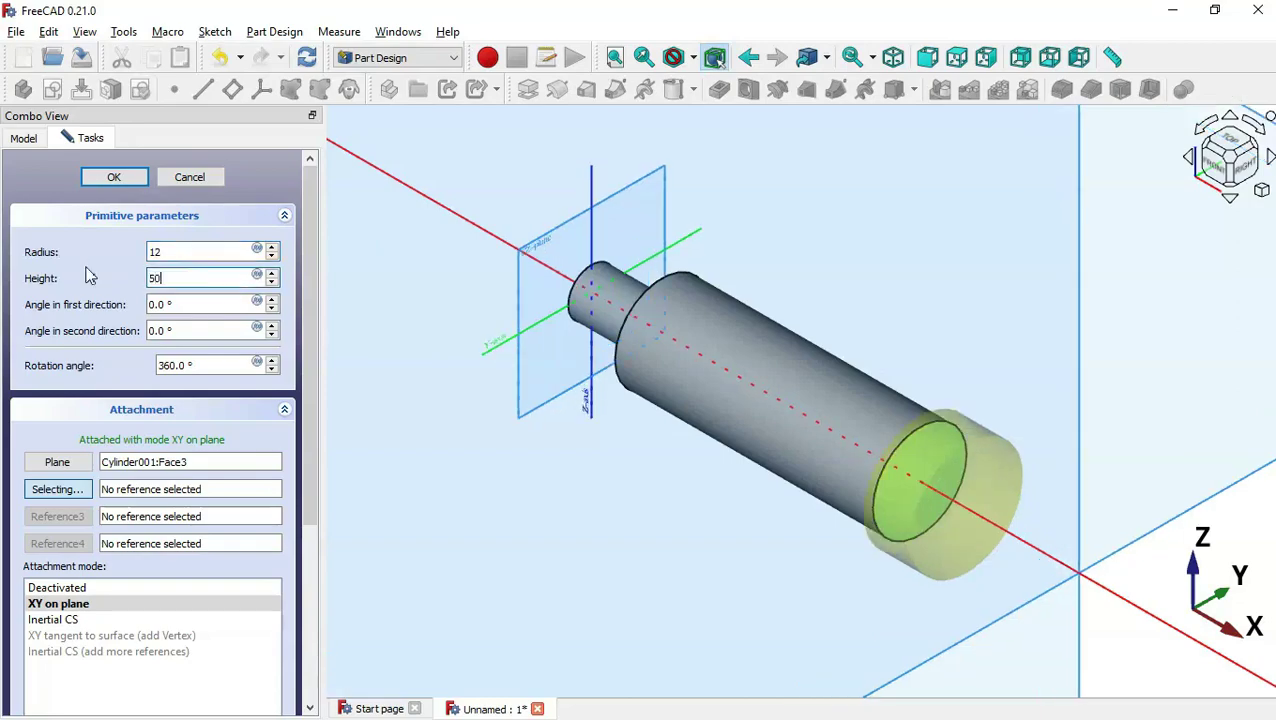
key("alt+Tab")
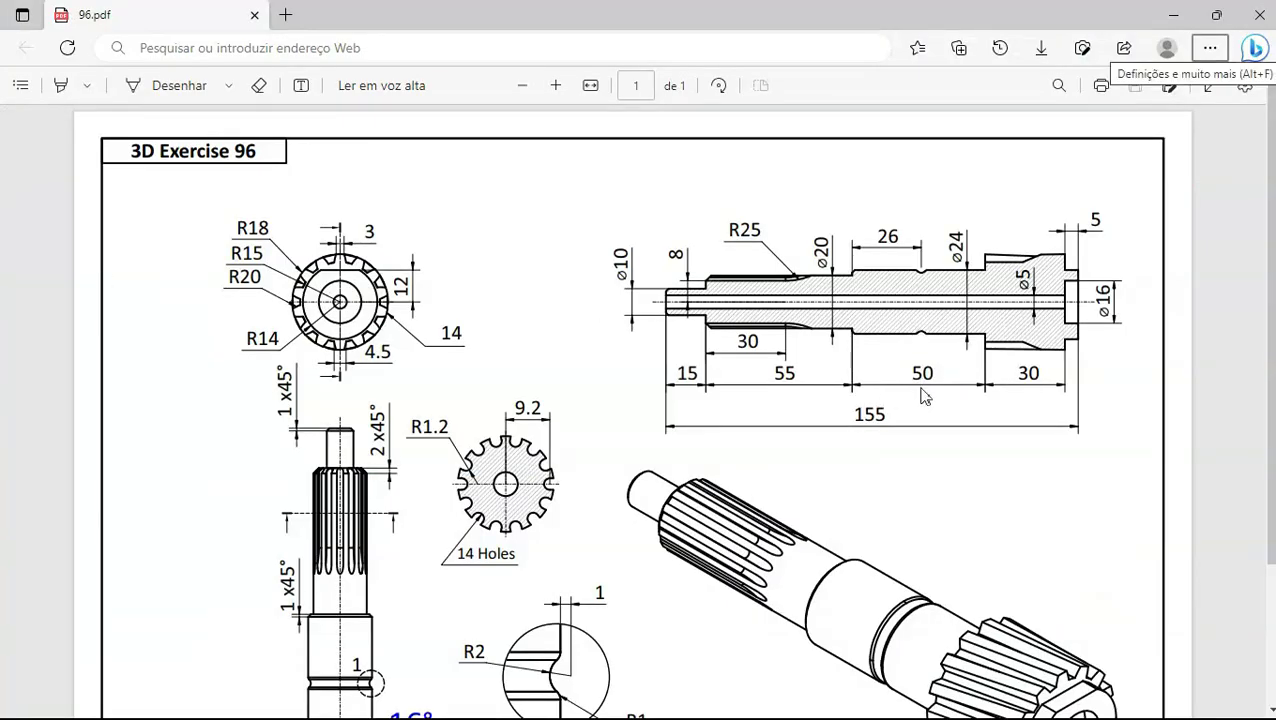
key("alt+Tab")
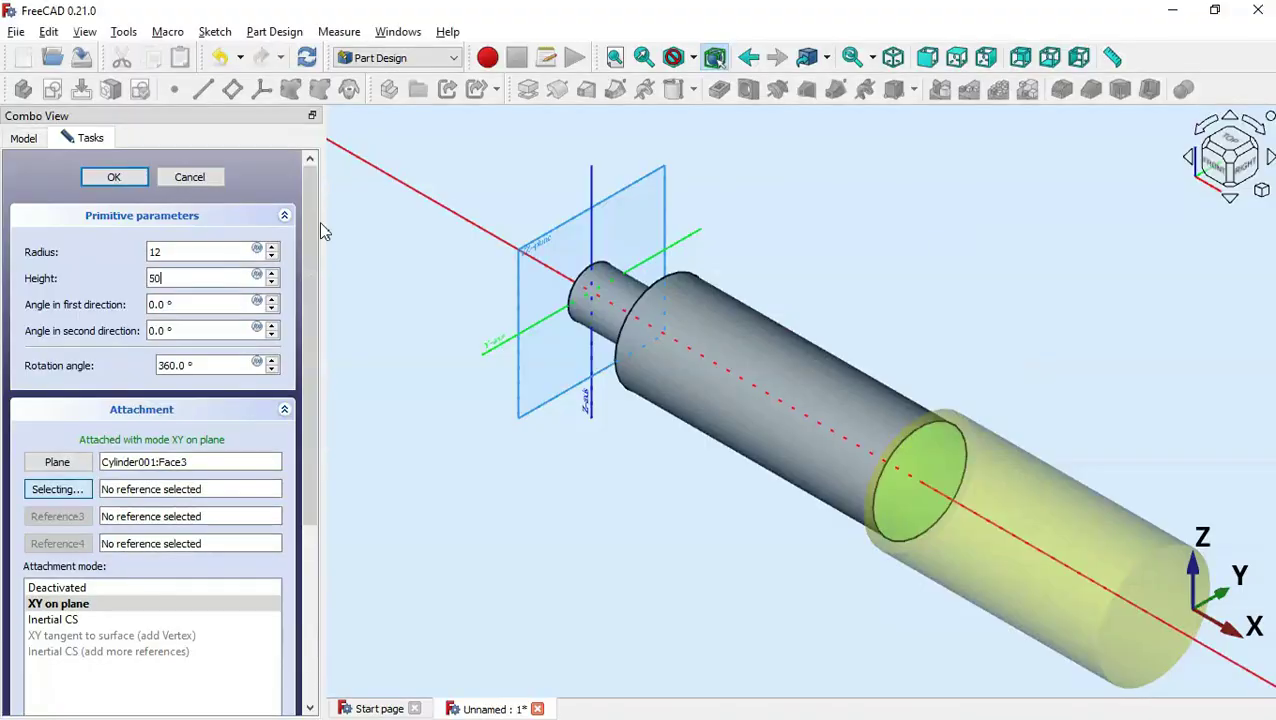
left_click(114, 177)
- Scroll through the 96.pdf drawing to read the shaft dimensions, then return to FreeCAD
scroll(609, 309, "down", 3)
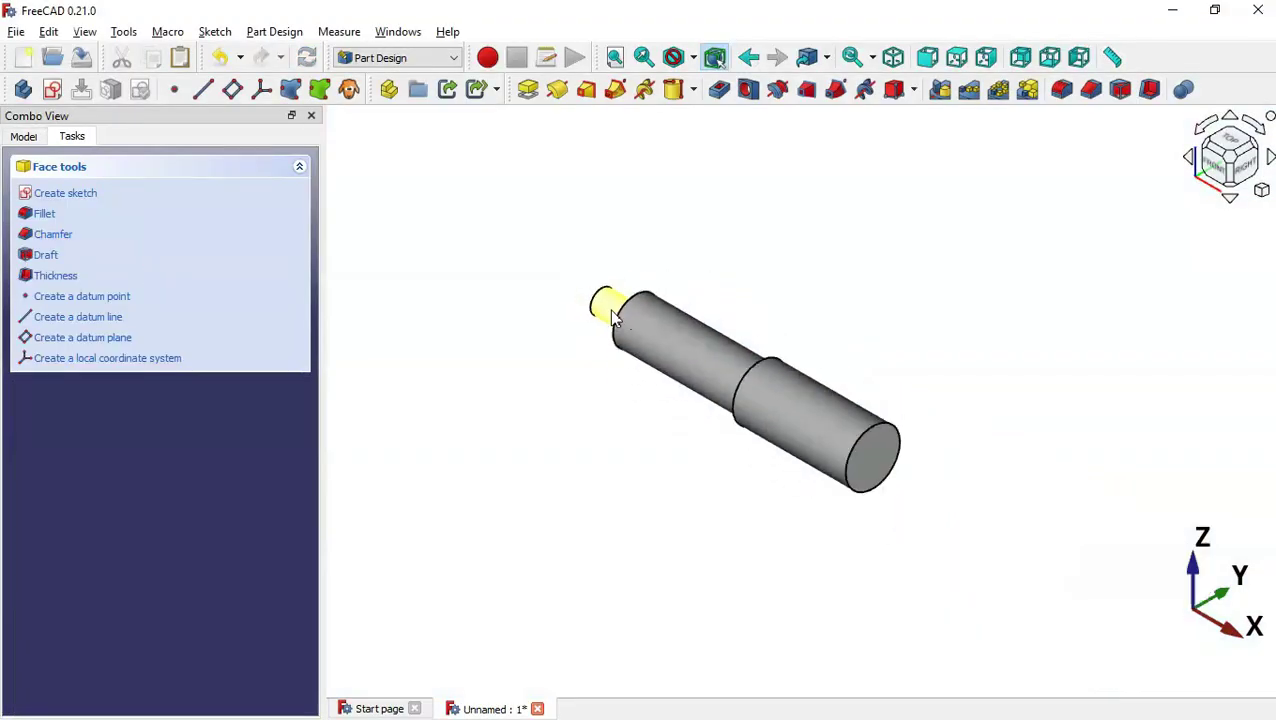
key("alt+Tab")
scroll(1005, 308, "down", 2)
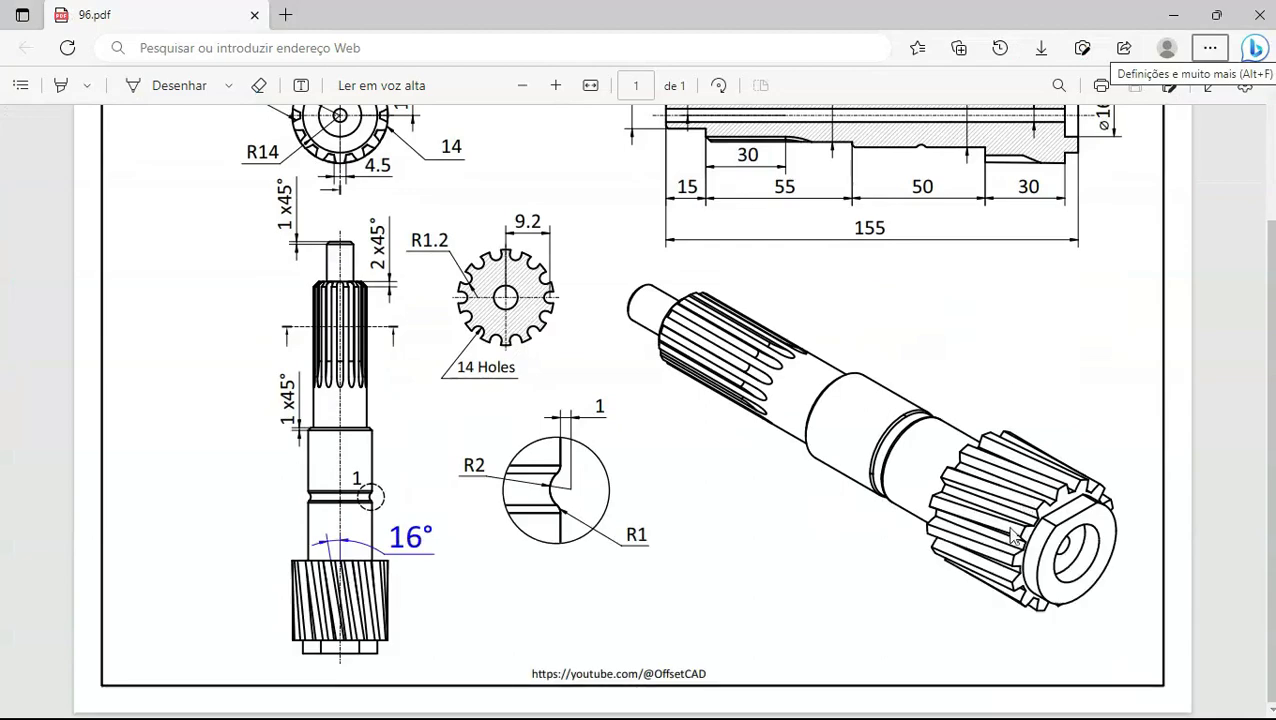
scroll(1030, 513, "up", 2)
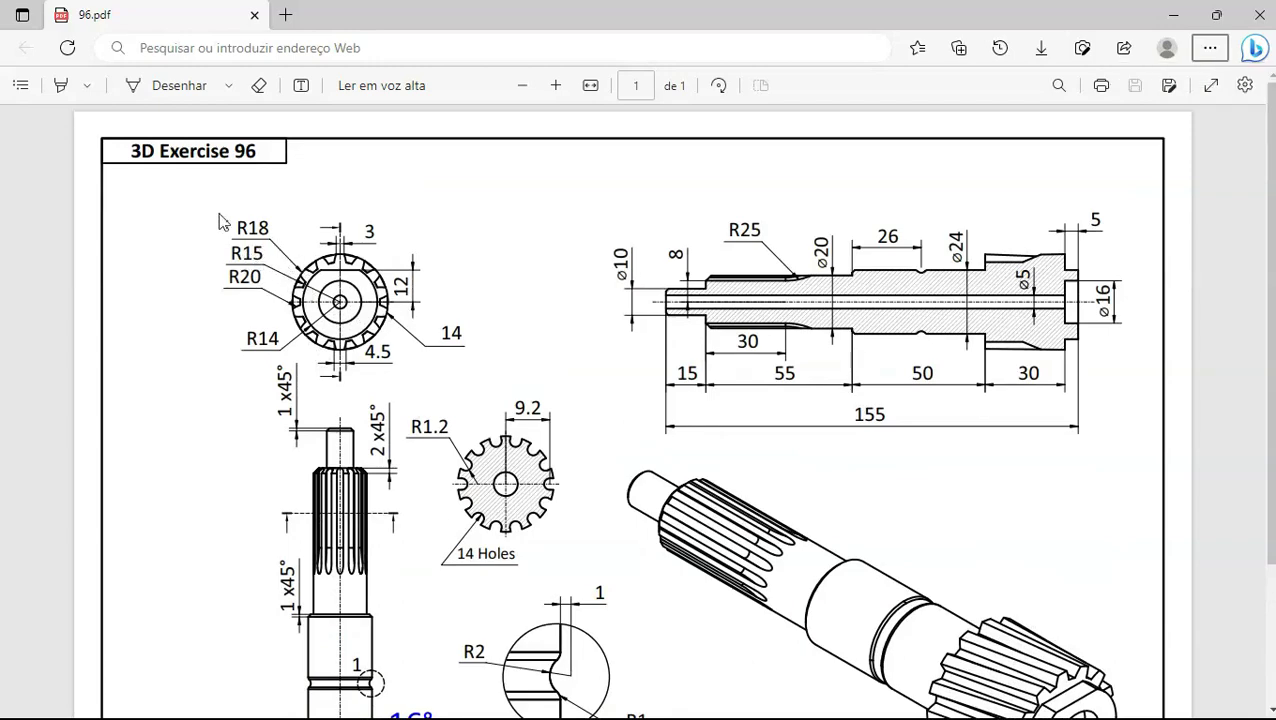
scroll(221, 222, "up", 1, "ctrl")
key("alt+Tab")
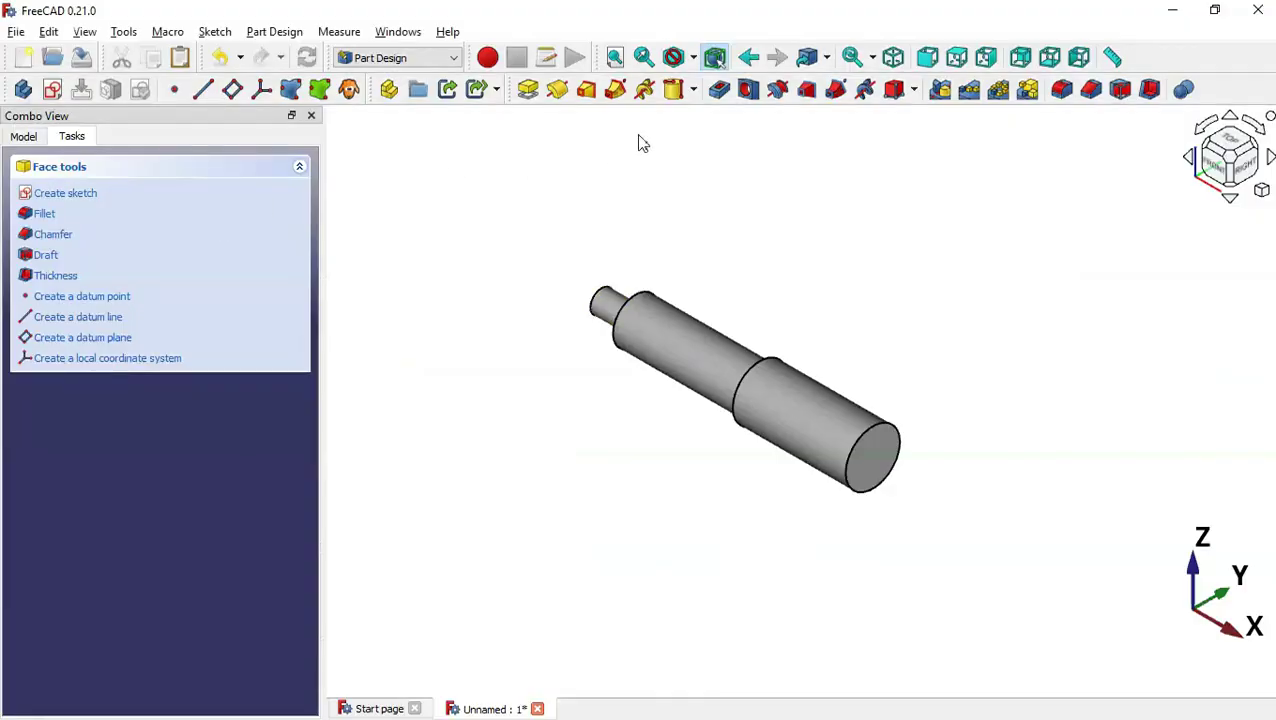
- Attach a fourth cylinder to the shaft end face and enter radius 15, height 30
left_click(673, 89)
scroll(917, 505, "up", 3)
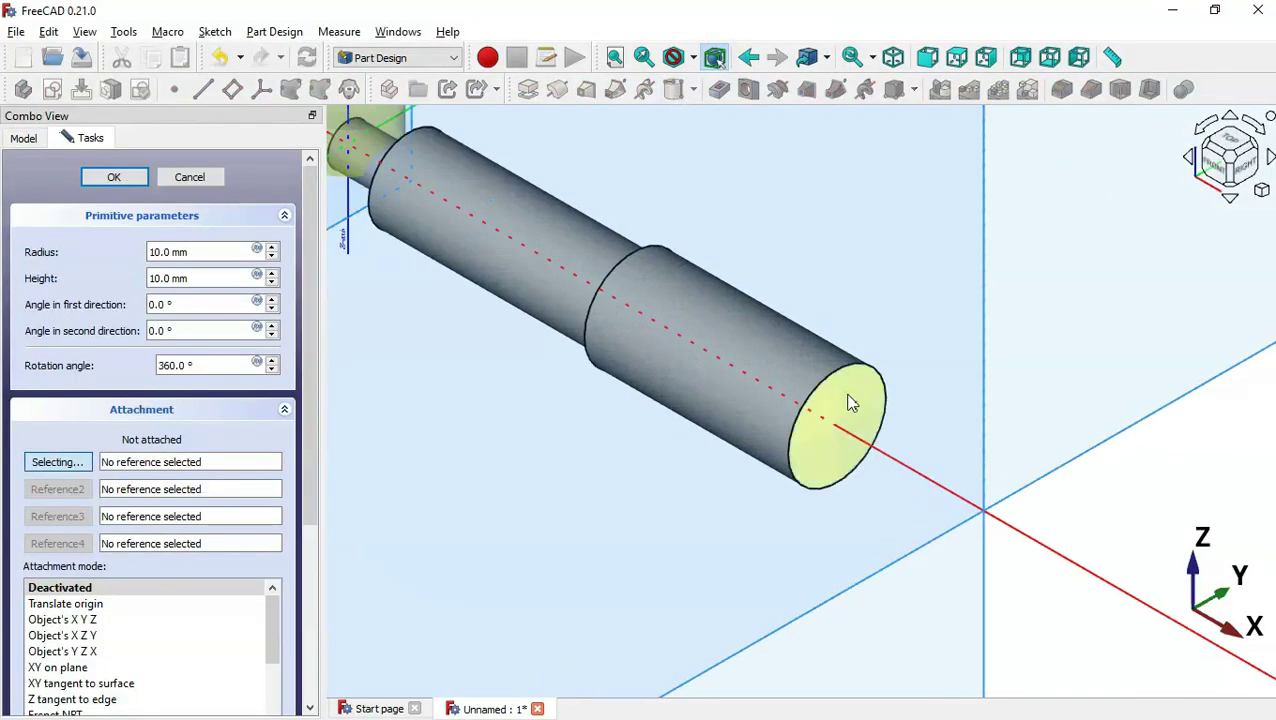
left_click(843, 397)
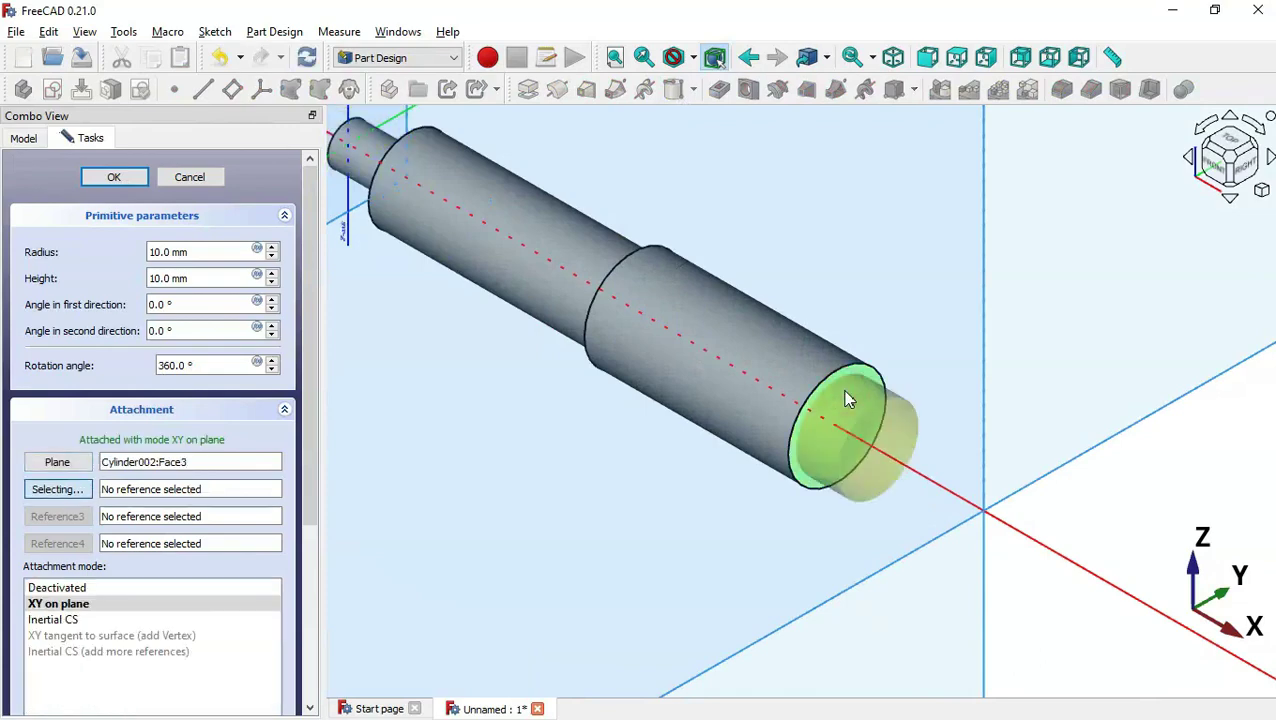
double_click(211, 252)
key("alt+Tab")
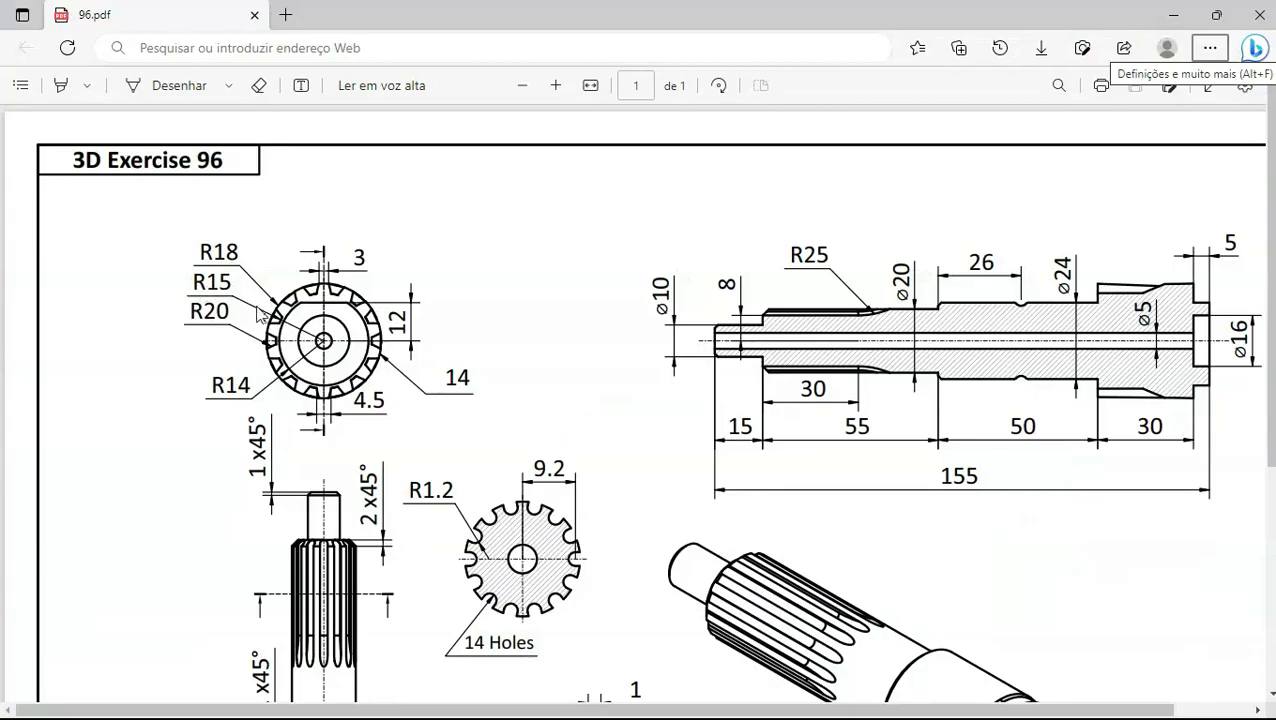
key("alt+Tab")
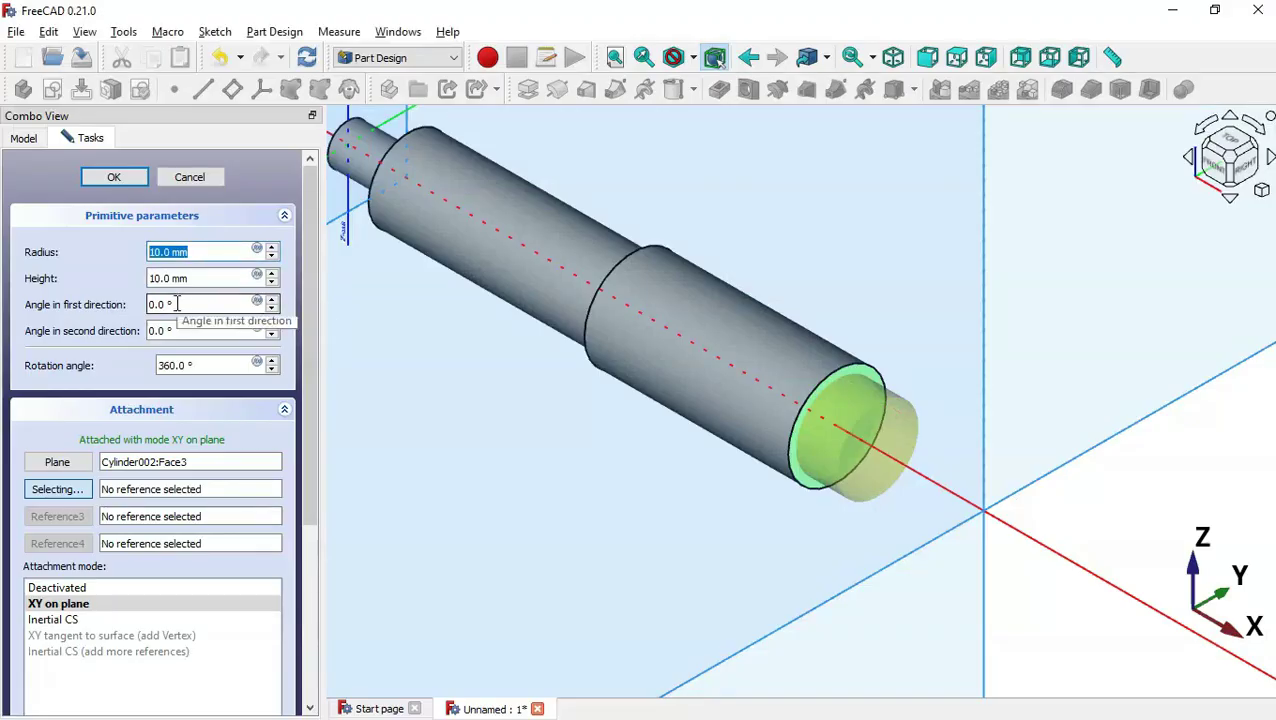
type("15")
key("Tab")
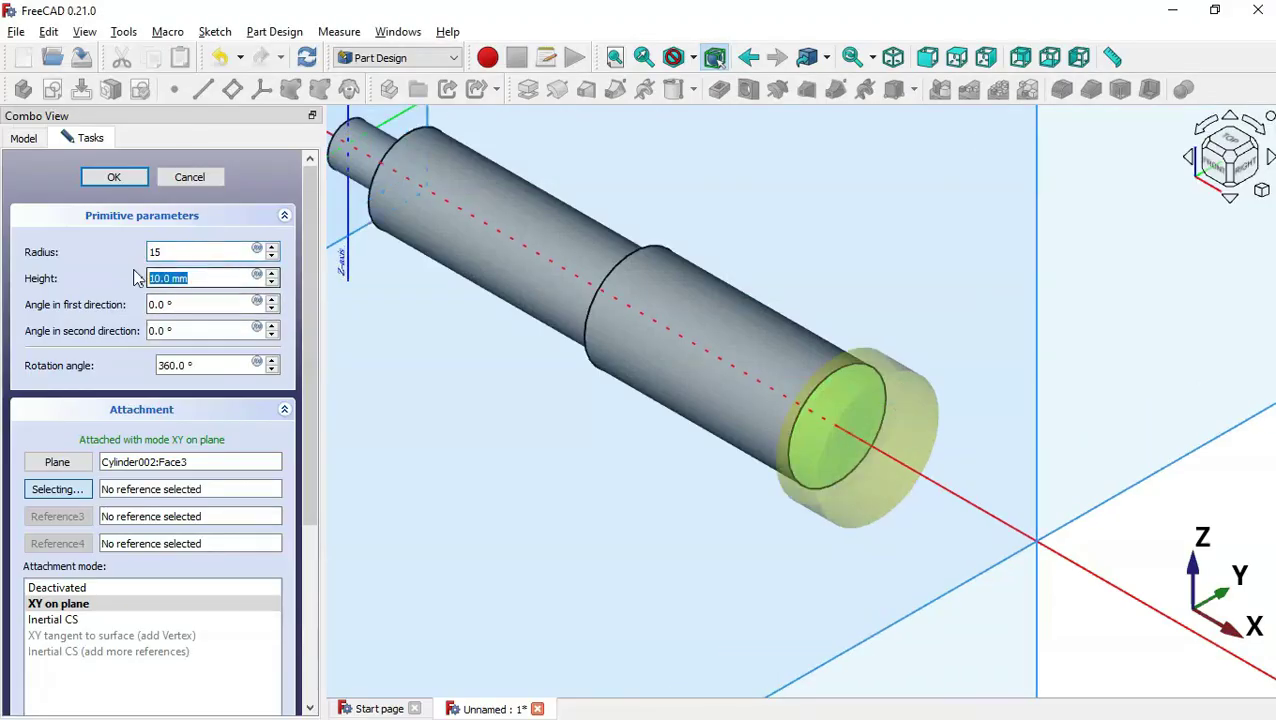
key("alt+Tab")
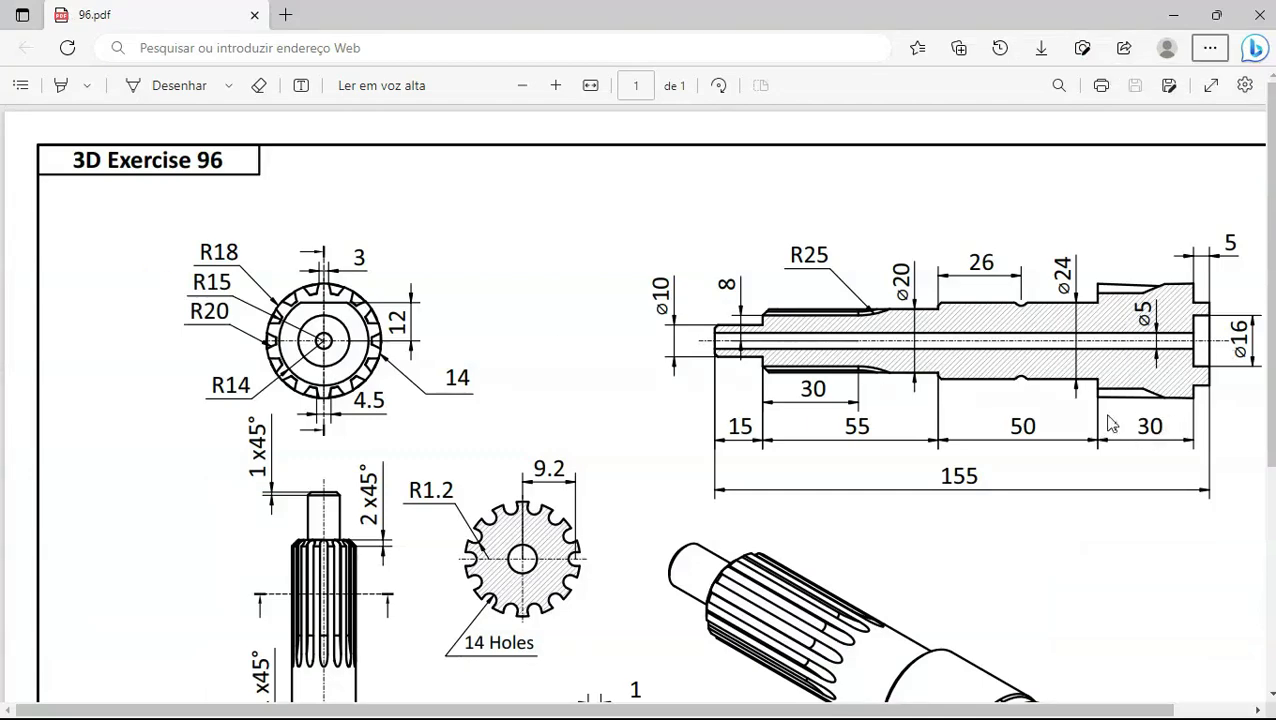
key("alt+Tab")
type("30")
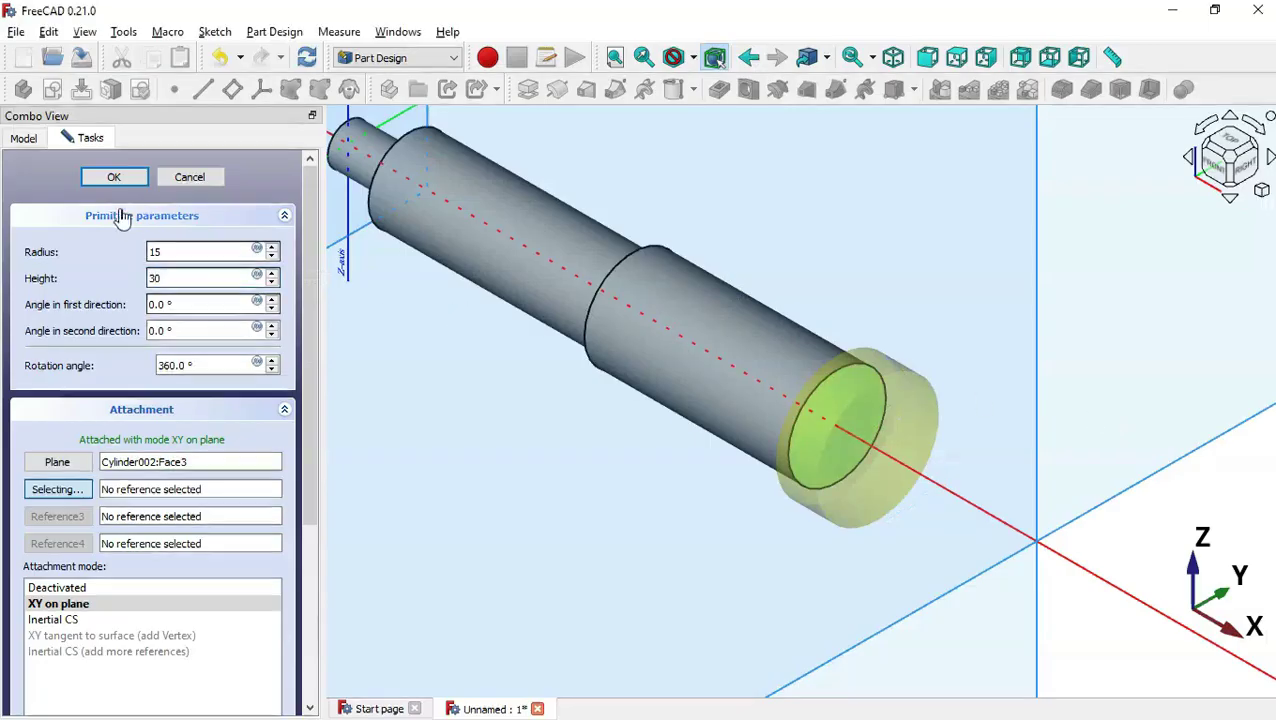
- Confirm the radius 15, height 30 cylinder and check the drawing
key("Return")
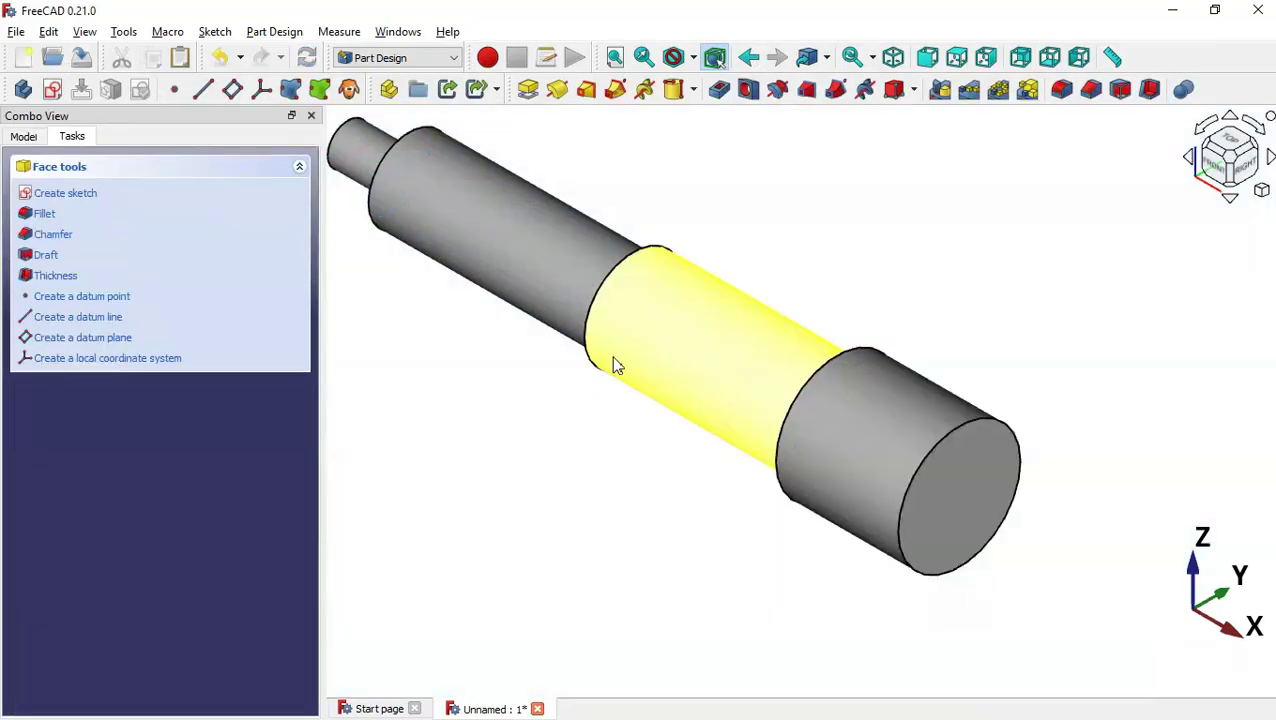
scroll(611, 356, "down", 3)
key("alt+Tab")
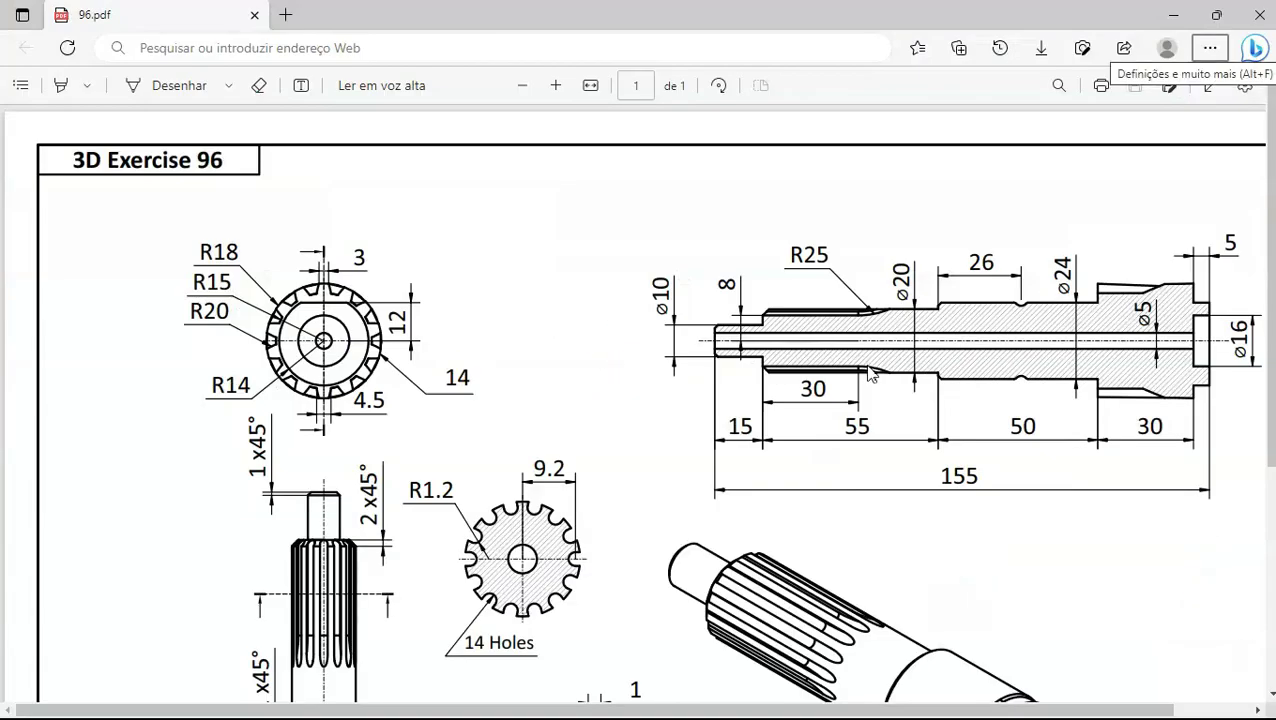
scroll(867, 350, "down", 3)
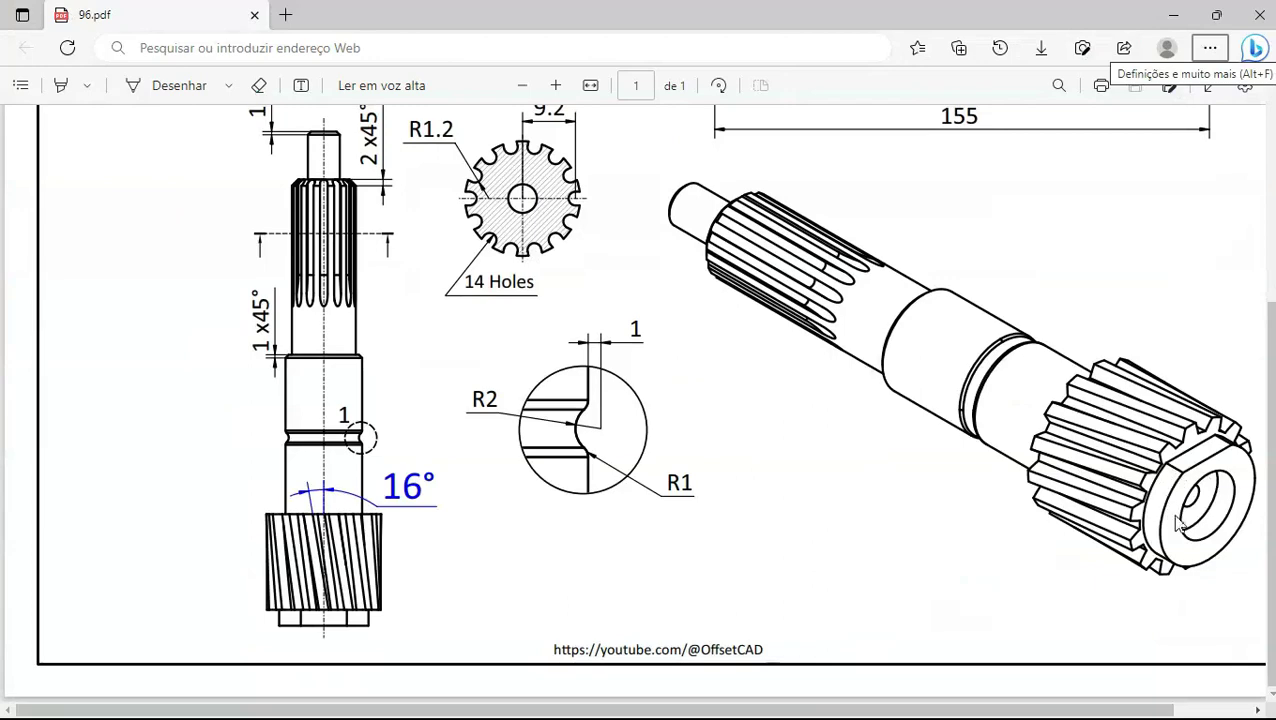
mouse_move(1093, 714)
left_mouse_down()
mouse_move(1125, 712)
mouse_move(1093, 712)
left_mouse_up()
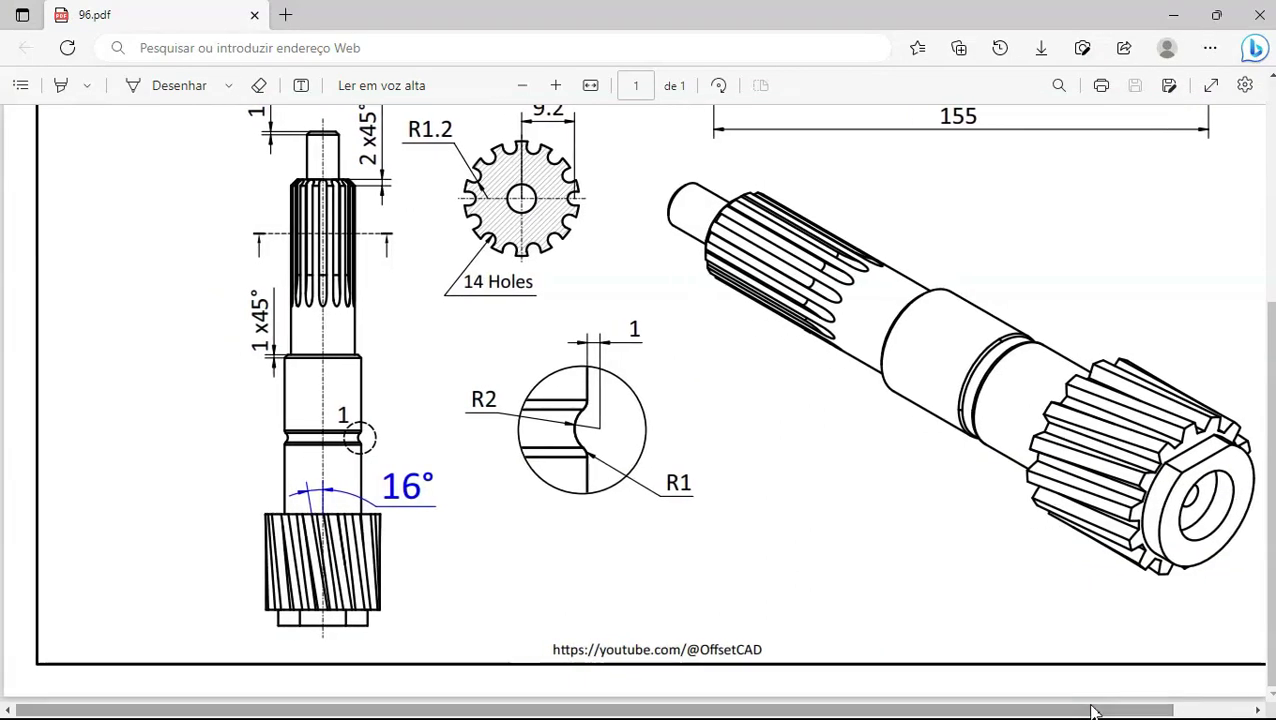
key("alt+Tab")
- Attach a fifth additive cylinder to the shaft's end face
left_click(845, 302)
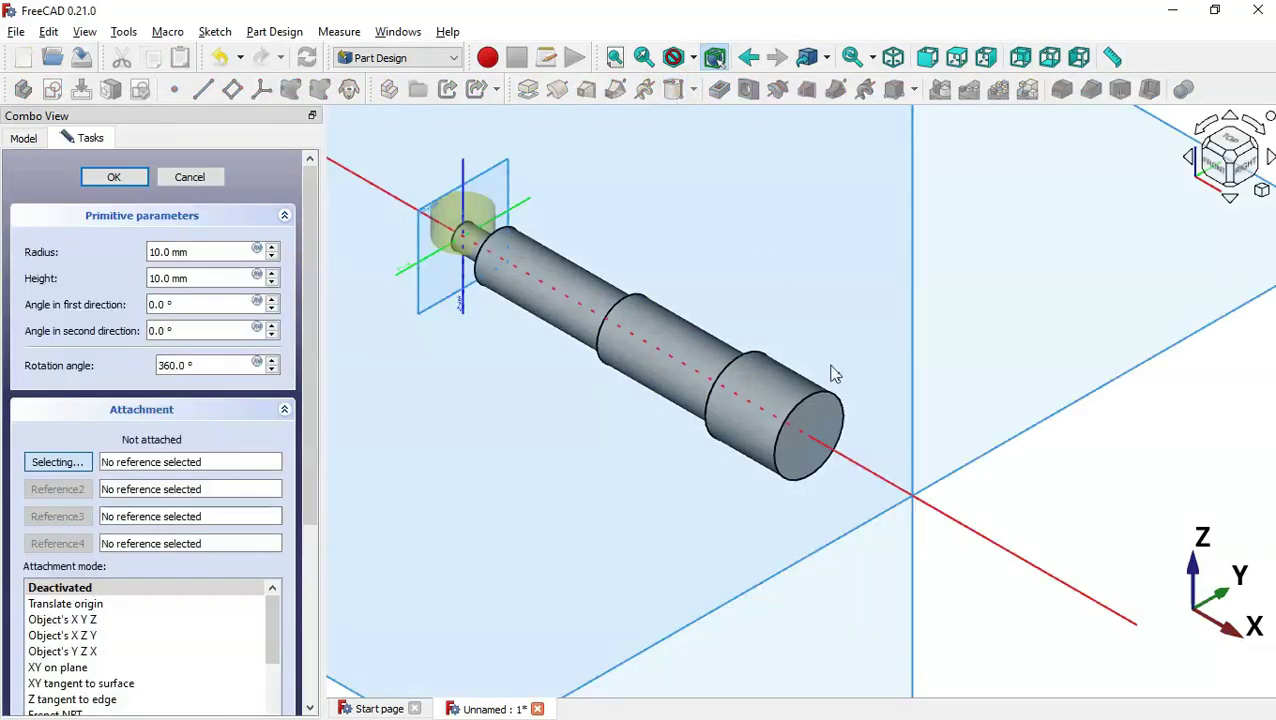
left_click(806, 407)
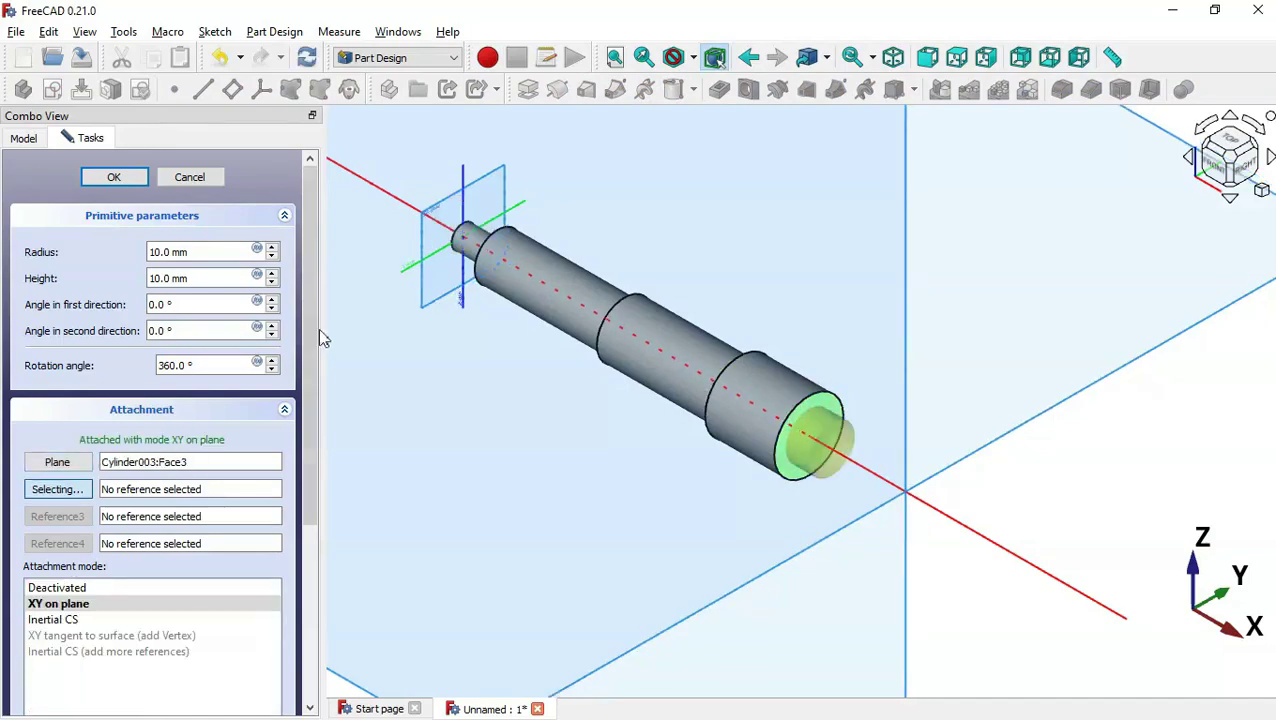
key("alt+Tab")
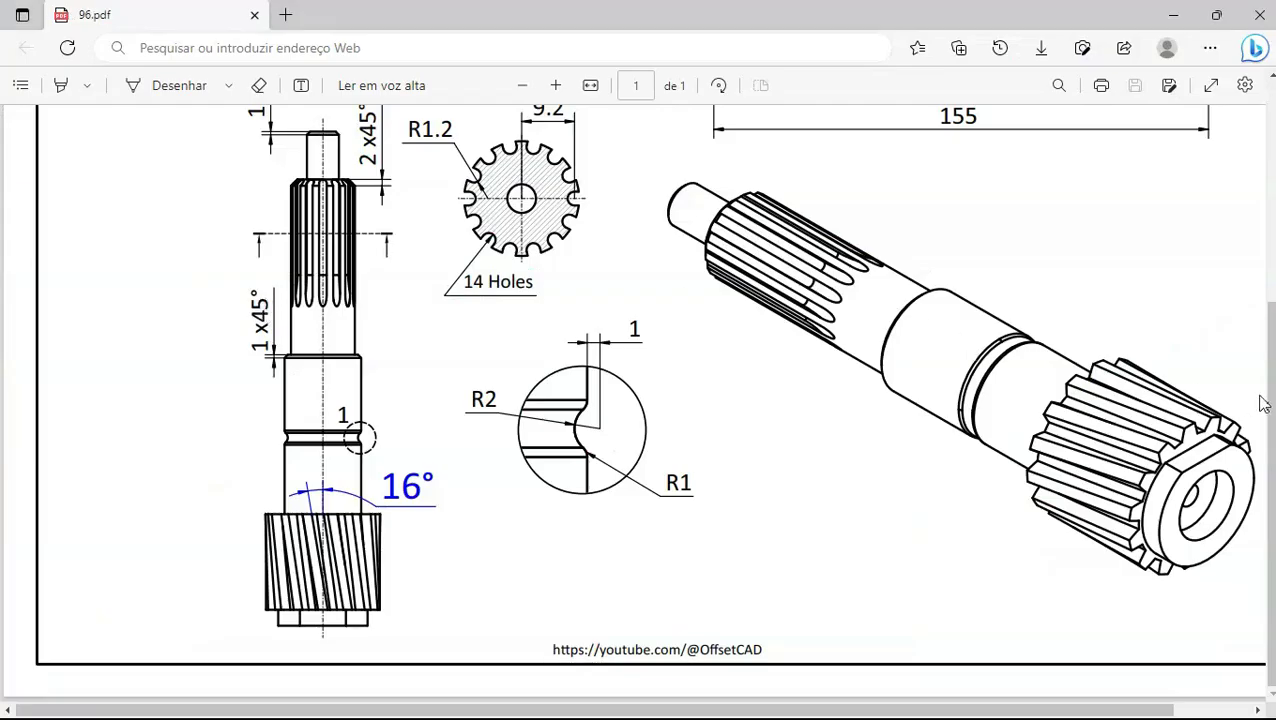
scroll(1260, 402, "up", 1)
scroll(652, 403, "up", 3)
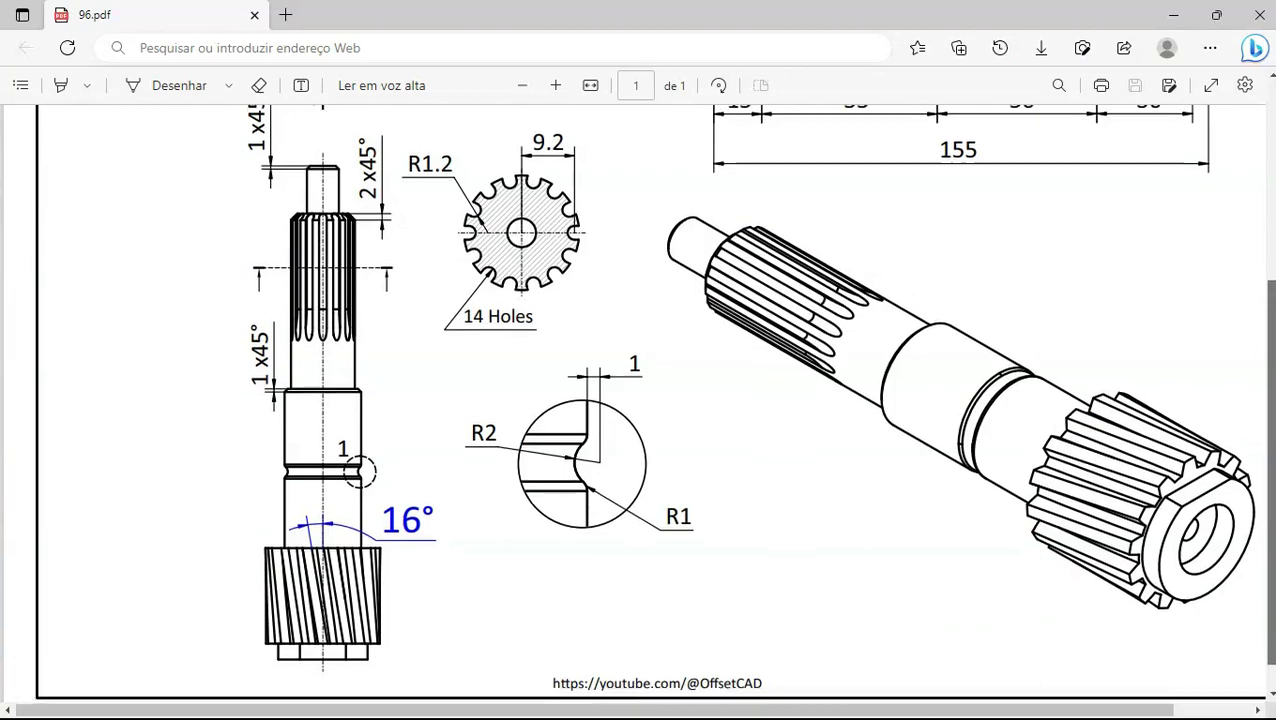
scroll(280, 327, "up", 1)
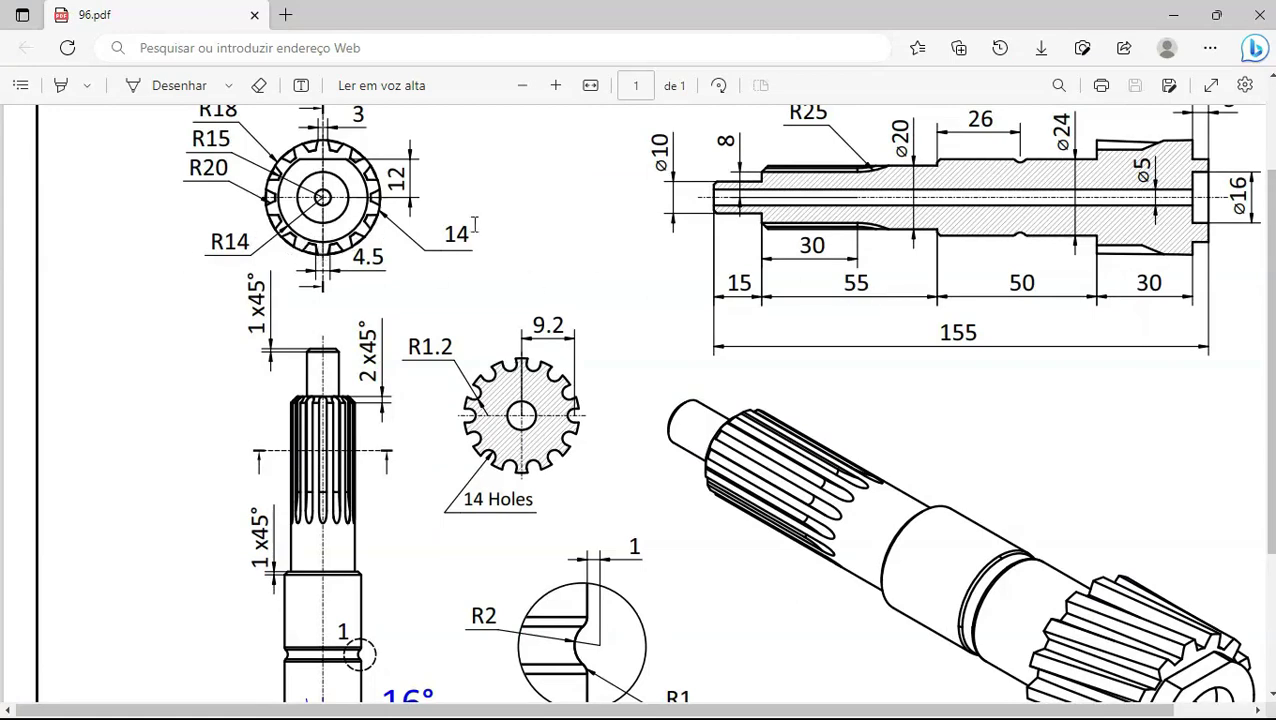
scroll(1206, 264, "up", 3)
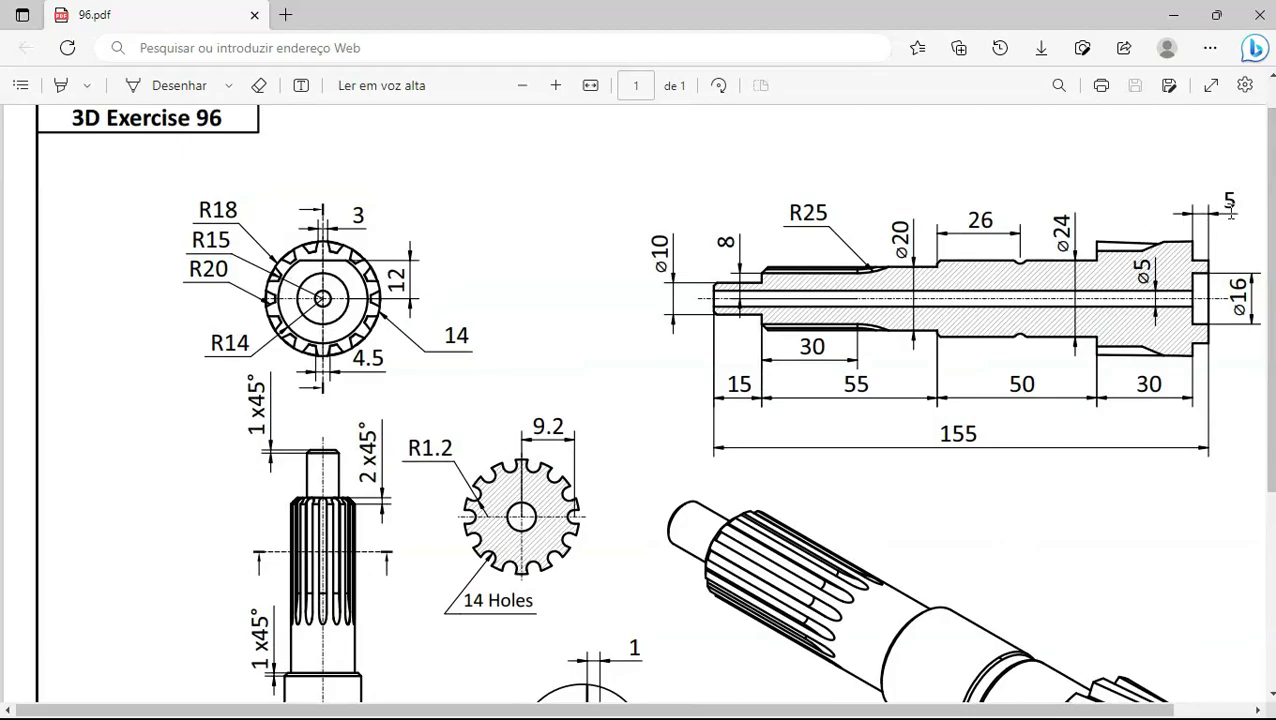
- Set the fifth cylinder to radius 14 and height 5 and confirm it
key("alt+Tab")
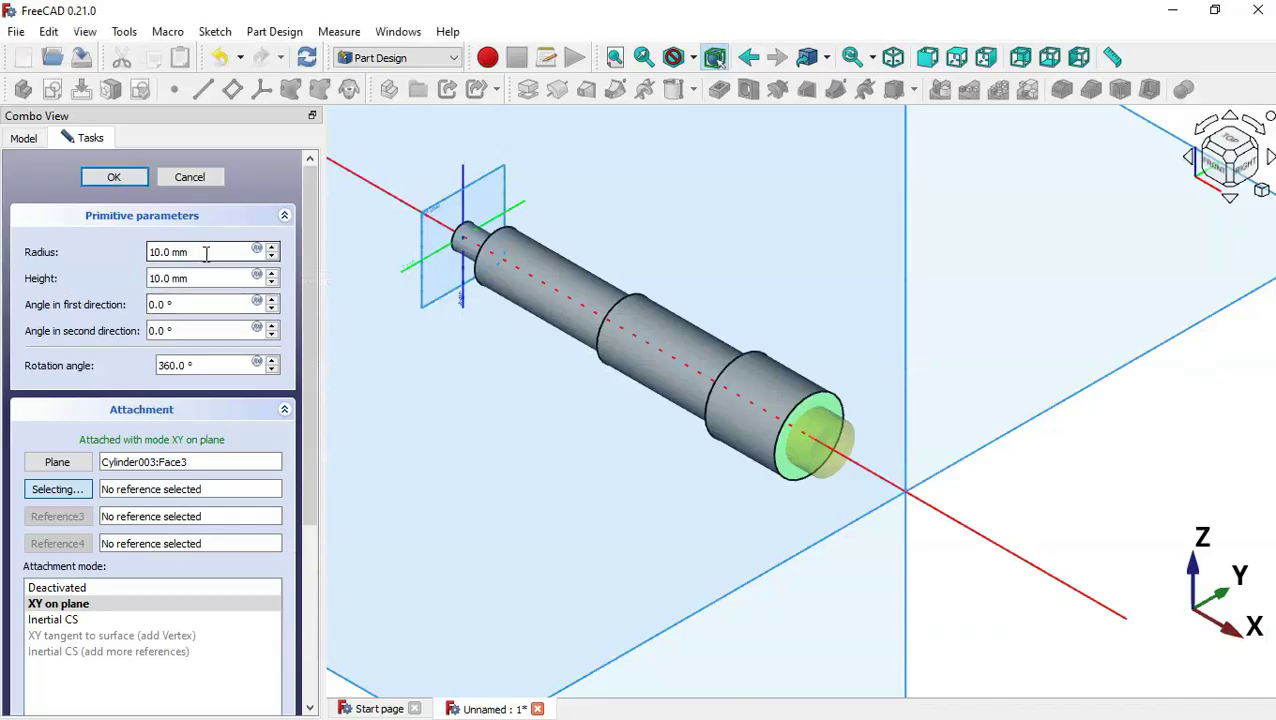
left_click_drag(204, 253, 91, 251)
type("14")
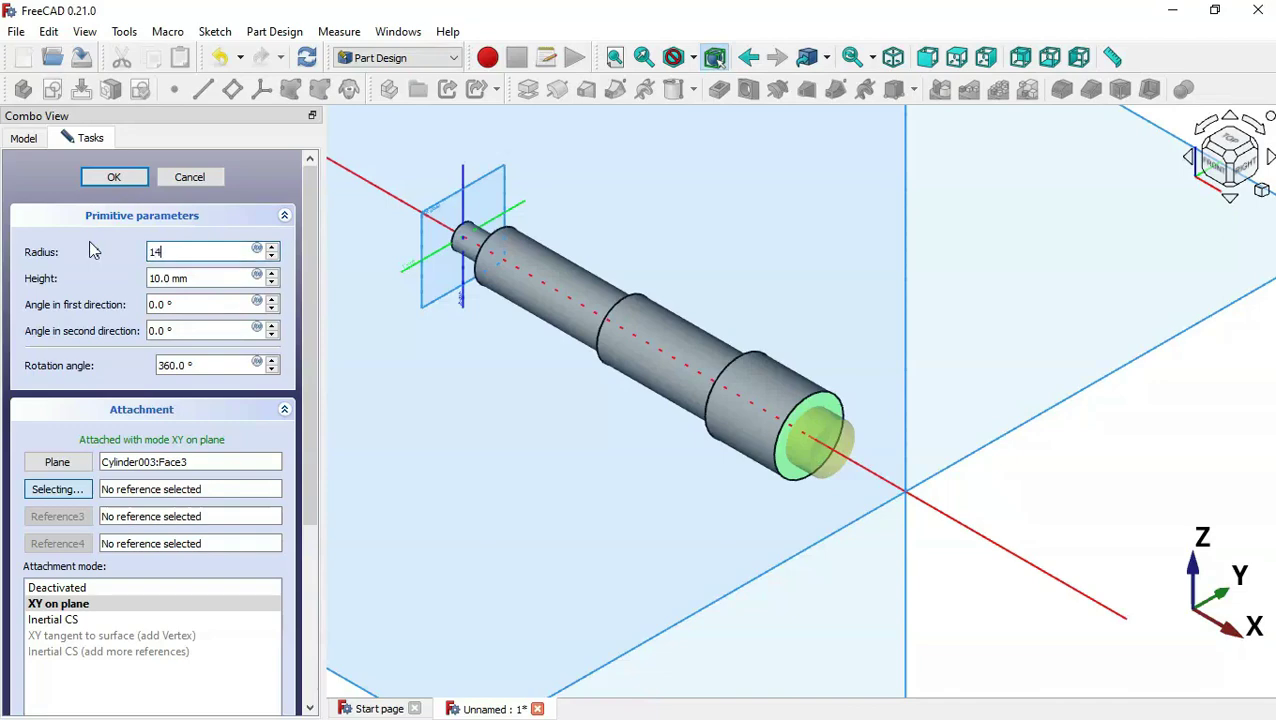
left_click_drag(204, 276, 63, 247)
type("5")
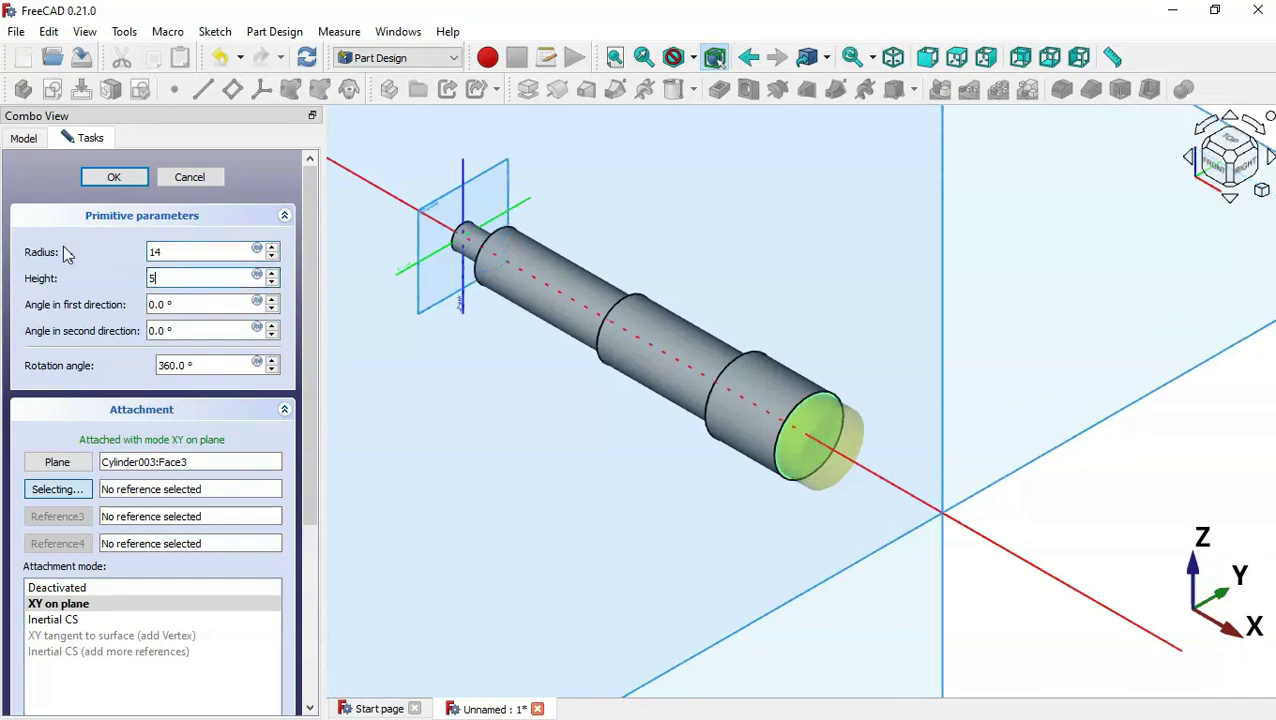
left_click(114, 177)
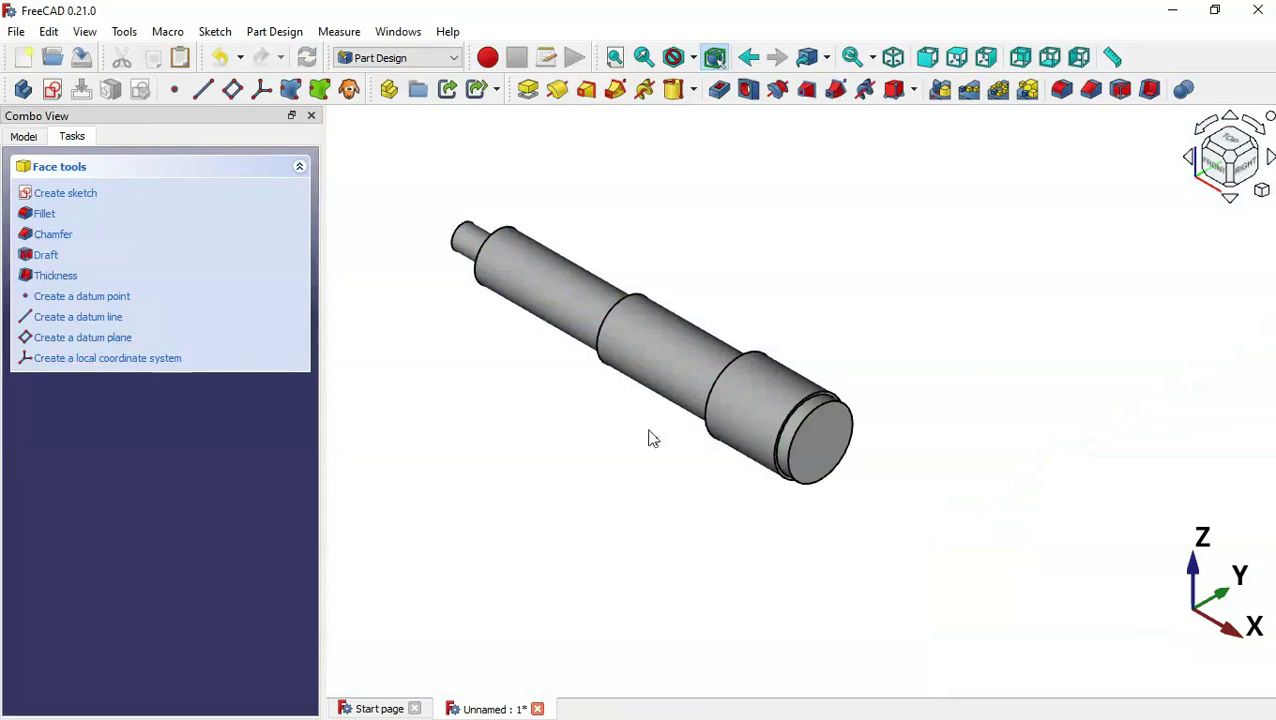
middle_click_drag(558, 455, 535, 489)
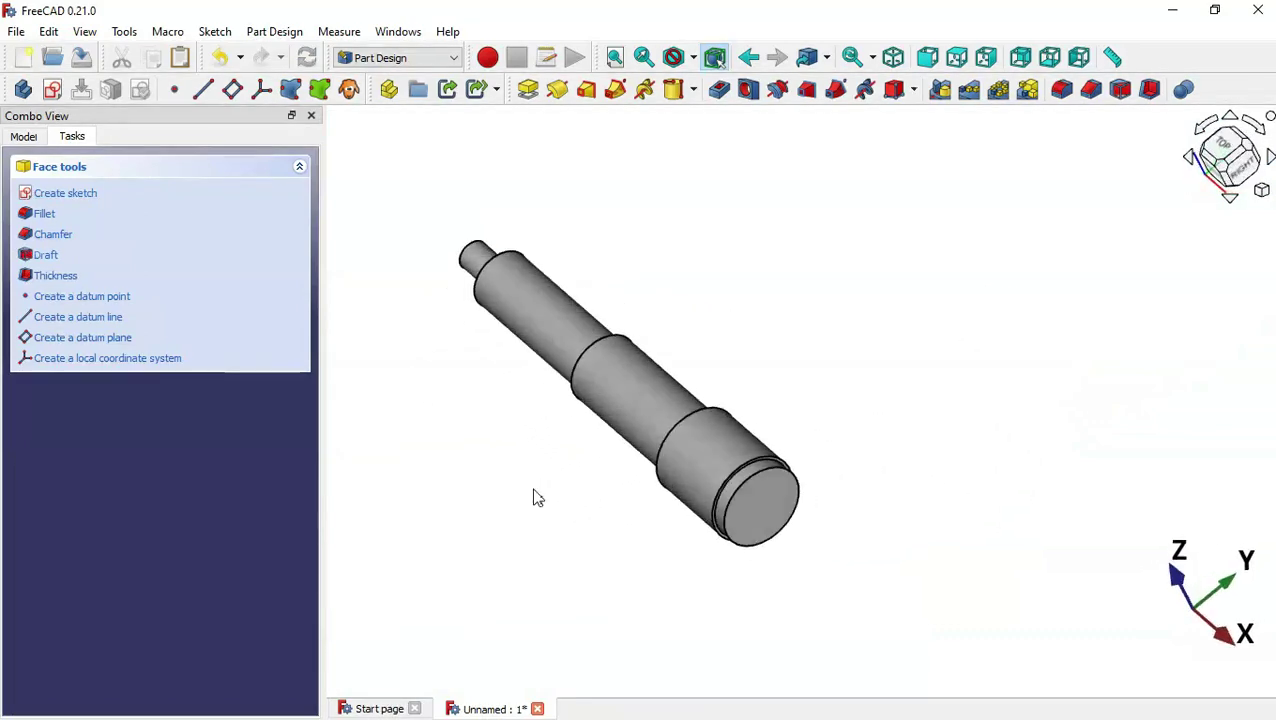
- Reset to isometric view, recheck the drawing, and select the shaft's large end face
key("0")
left_click(895, 366)
key("alt+Tab")
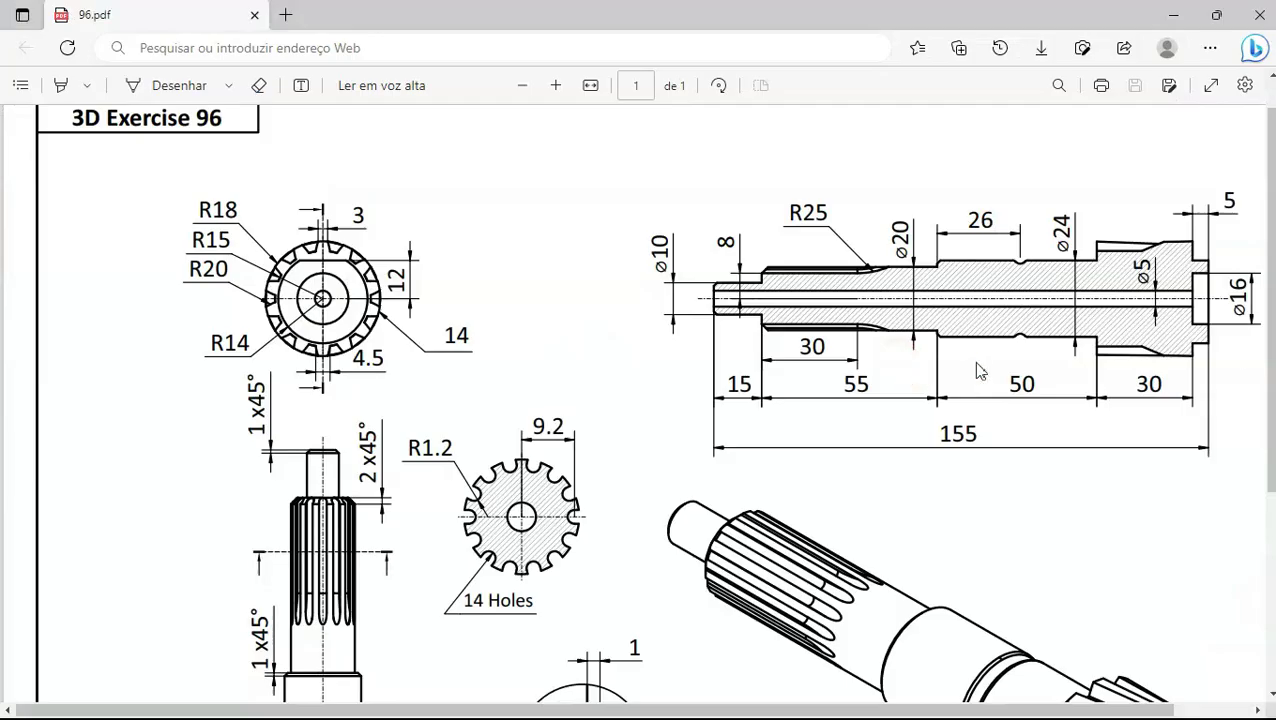
scroll(1220, 400, "down", 3)
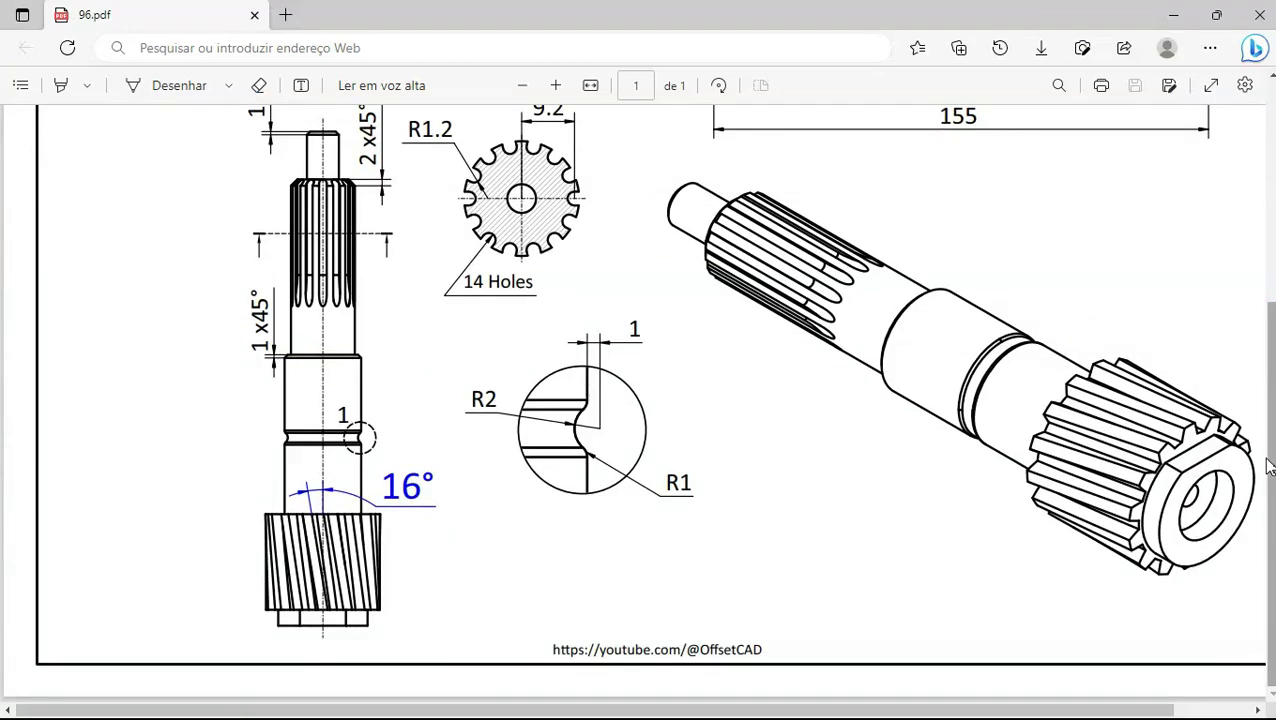
scroll(1264, 466, "up", 2)
scroll(1264, 466, "down", 1)
scroll(1210, 550, "down", 1)
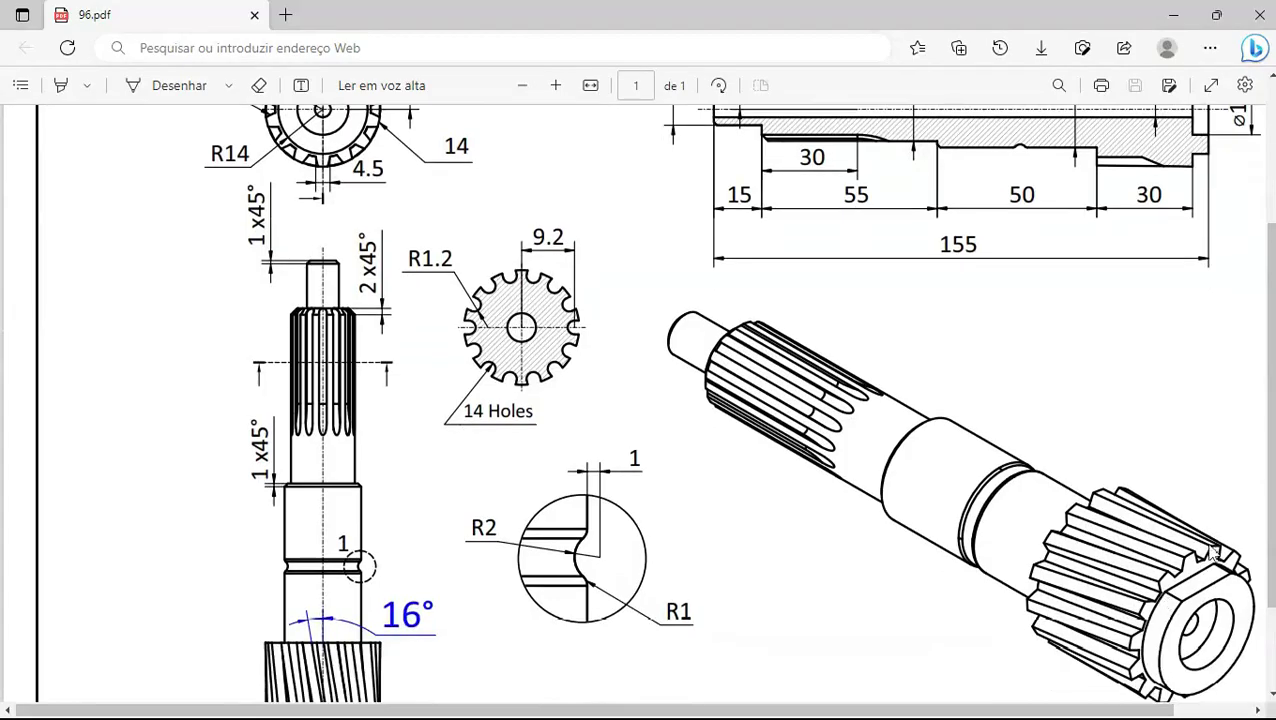
key("alt+Tab")
left_click(1010, 518)
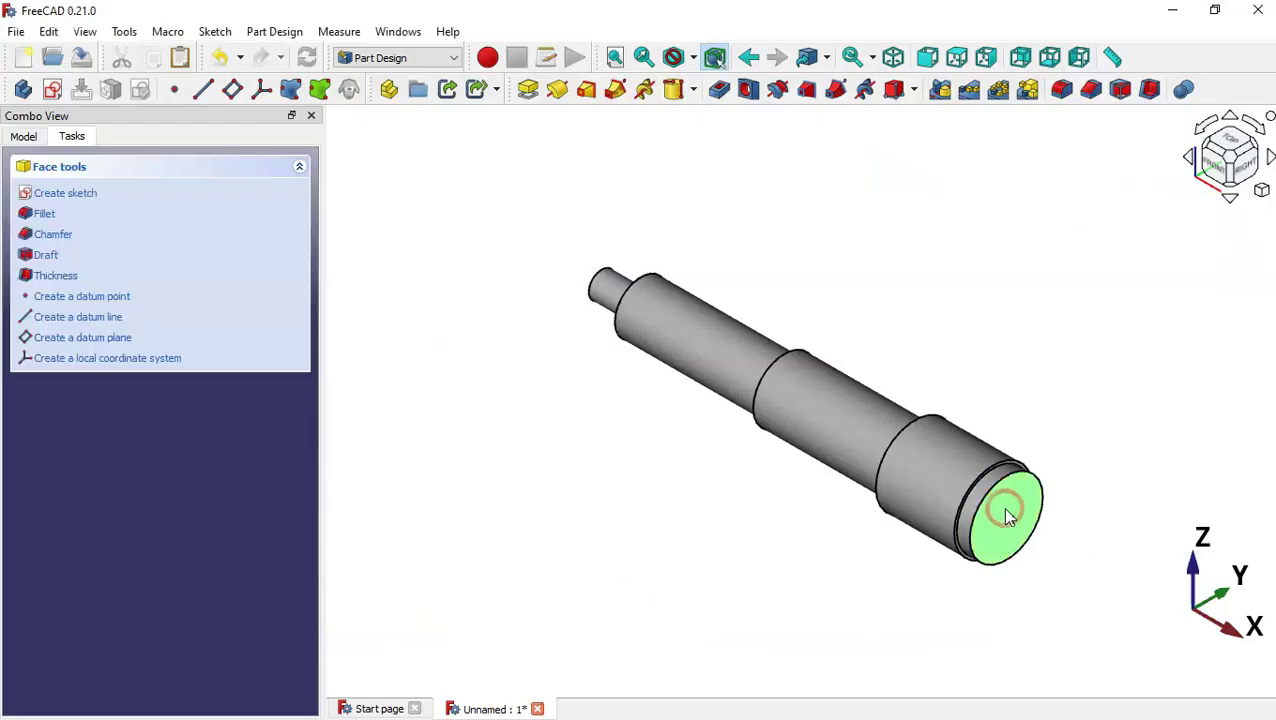
- Start a sketch on the end face and draw a rectangle above the circle centre
left_click(52, 89)
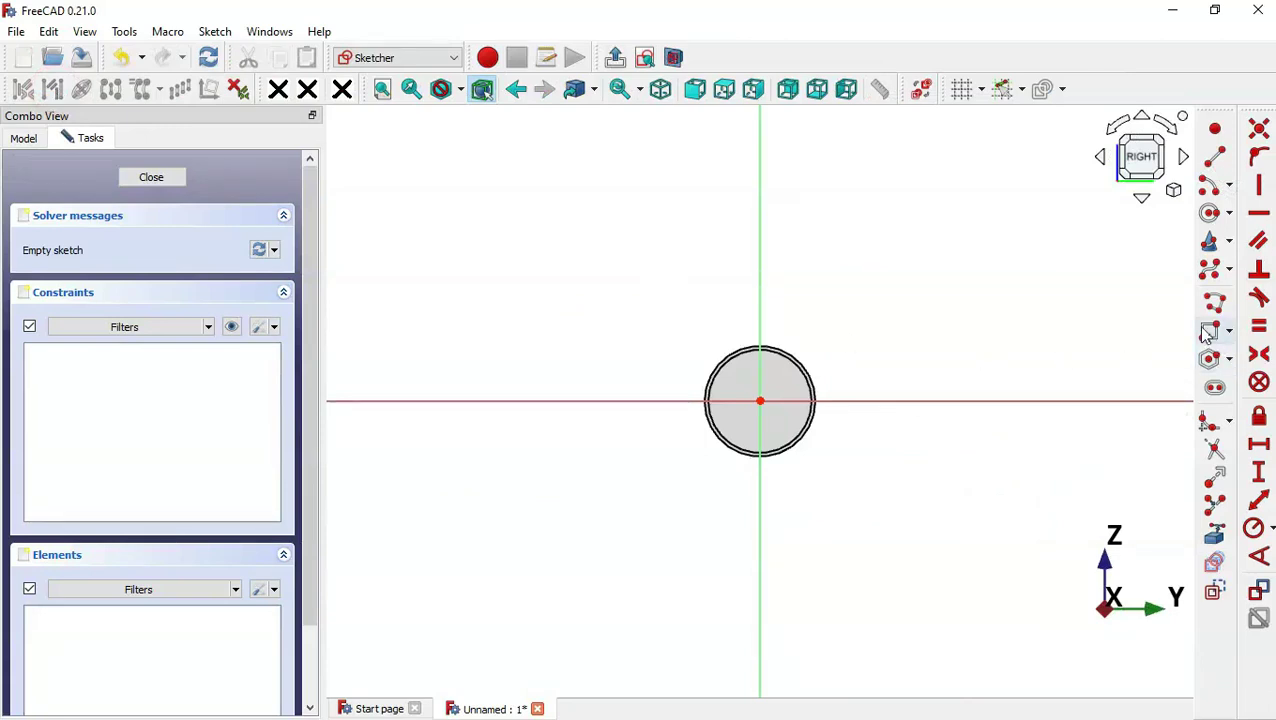
left_click(1210, 330)
left_click(588, 202)
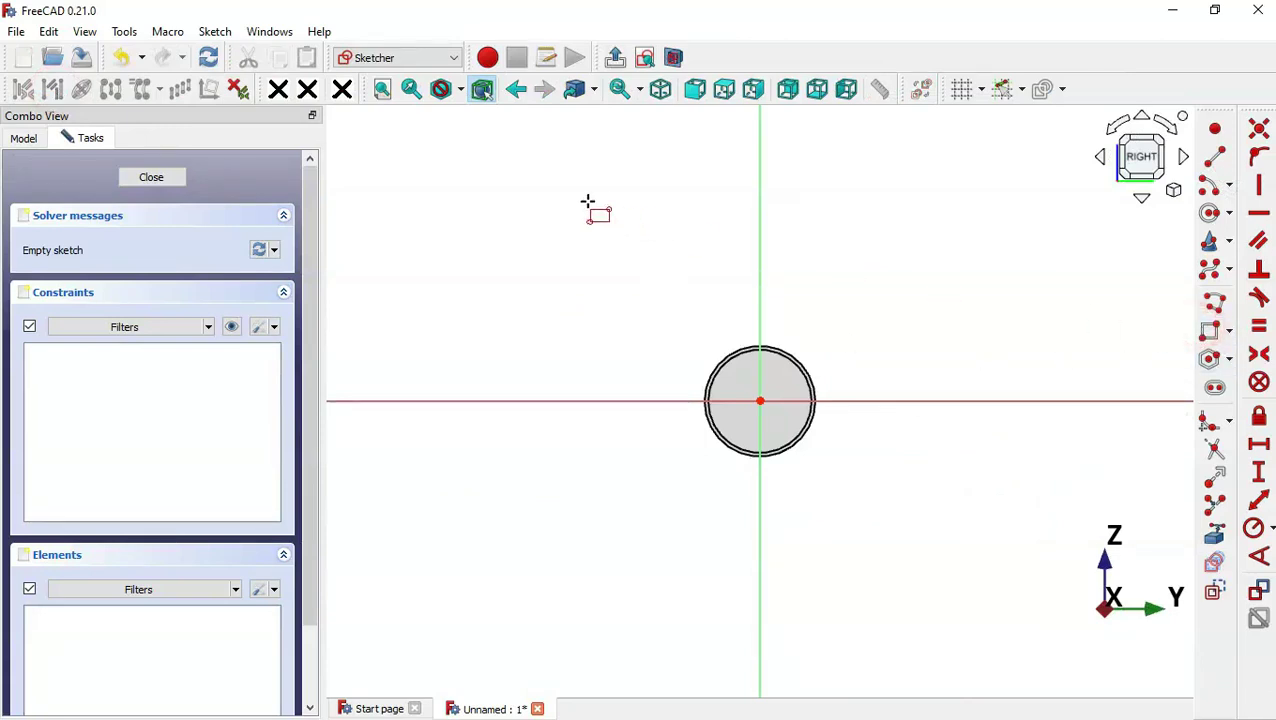
left_click(912, 378)
scroll(798, 295, "up", 2)
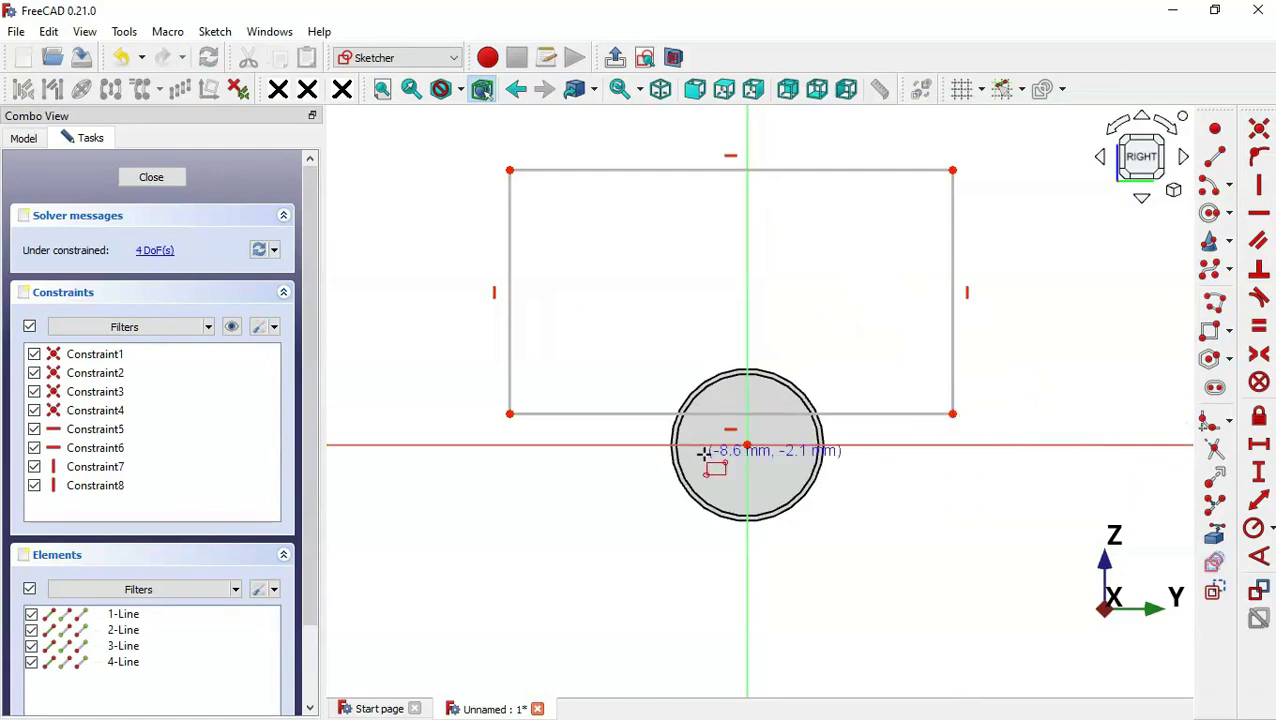
key("alt+Tab")
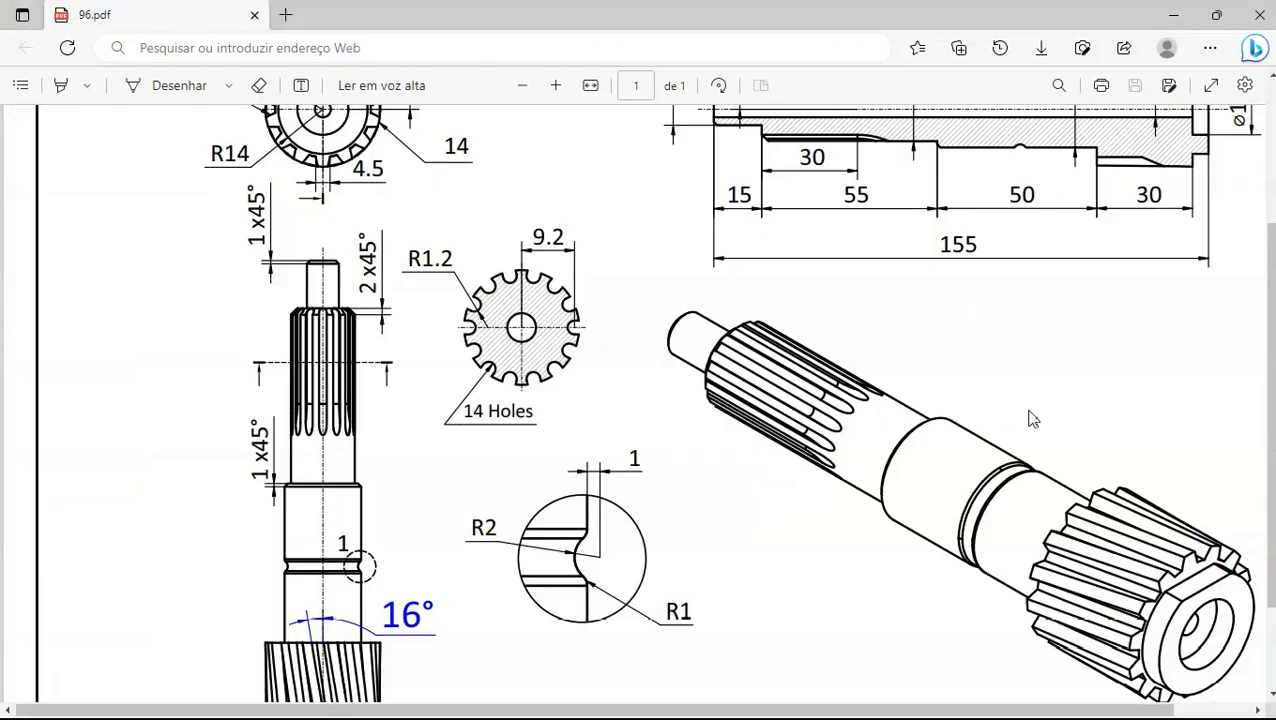
scroll(726, 419, "up", 3)
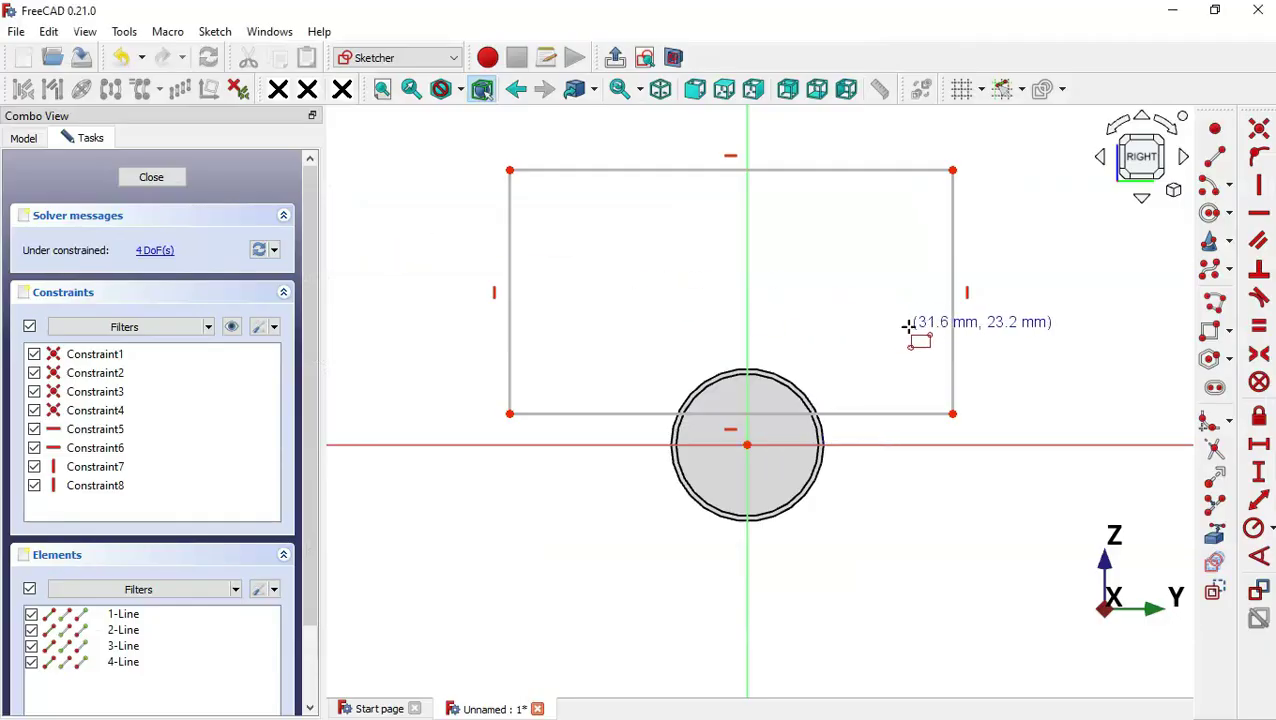
- Constrain the rectangle's bottom corner 12 mm vertically from the centre and close the sketch
left_click(1259, 473)
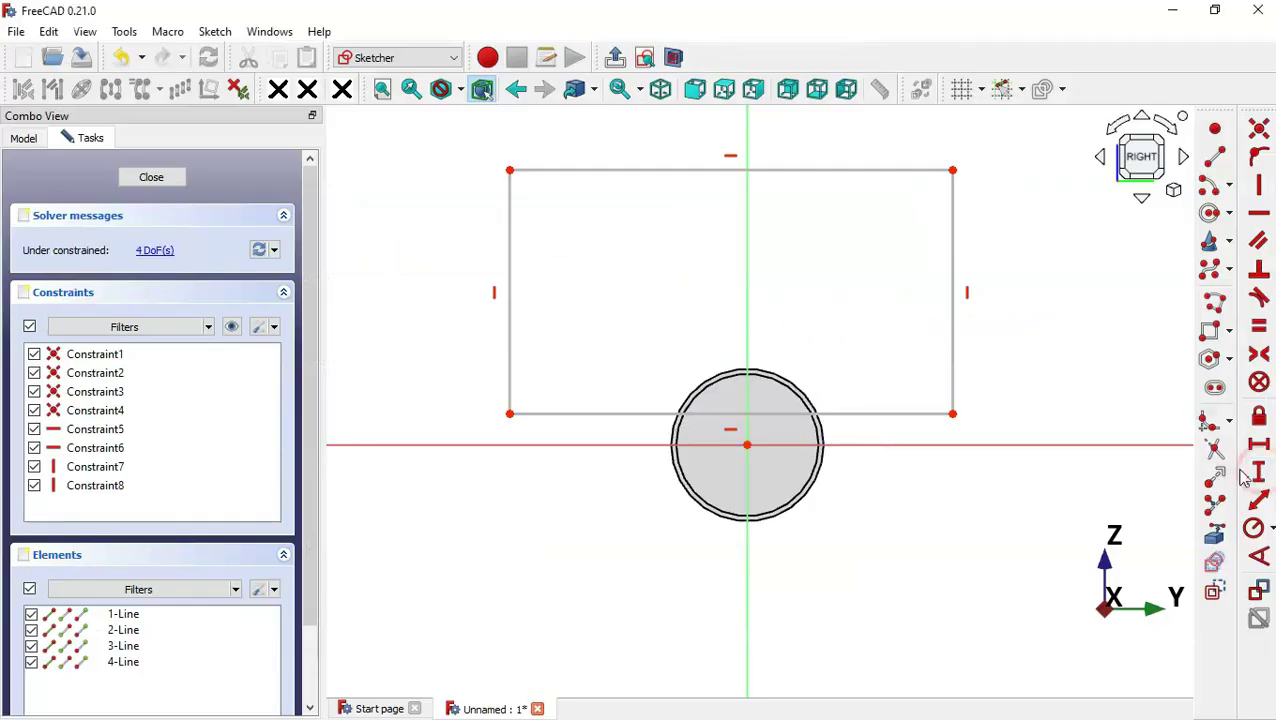
left_click(953, 413)
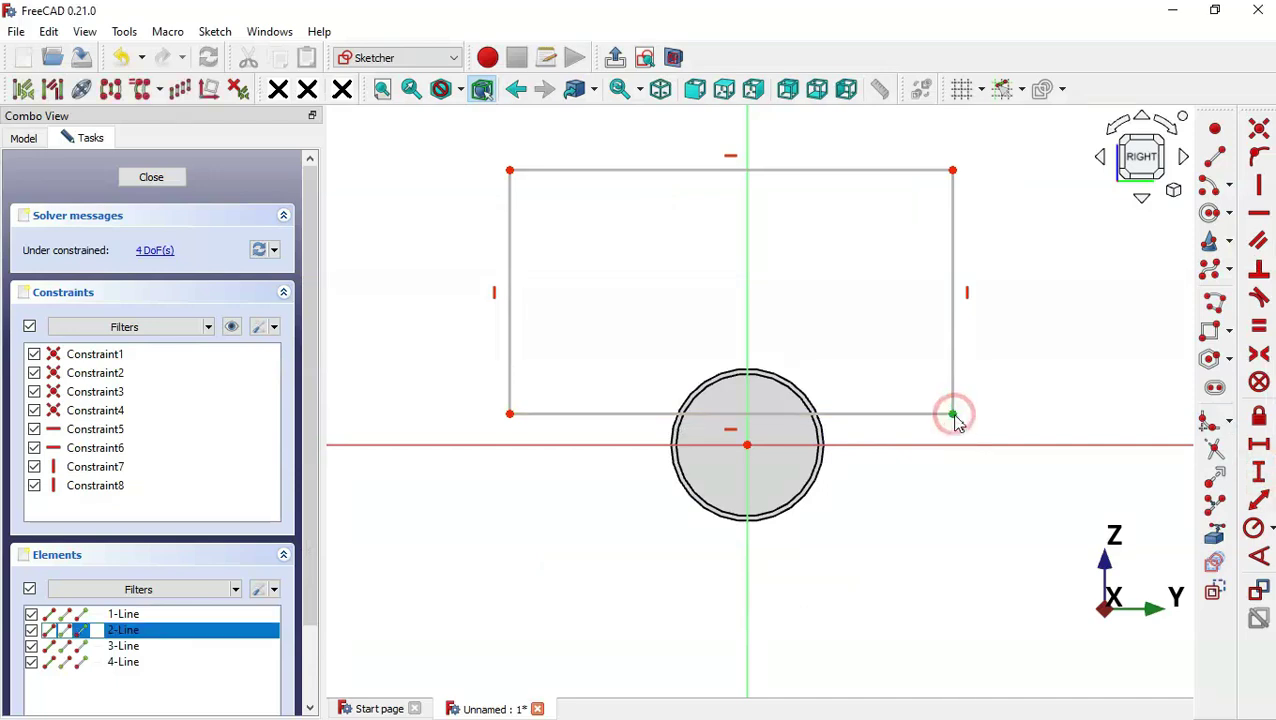
left_click(747, 444)
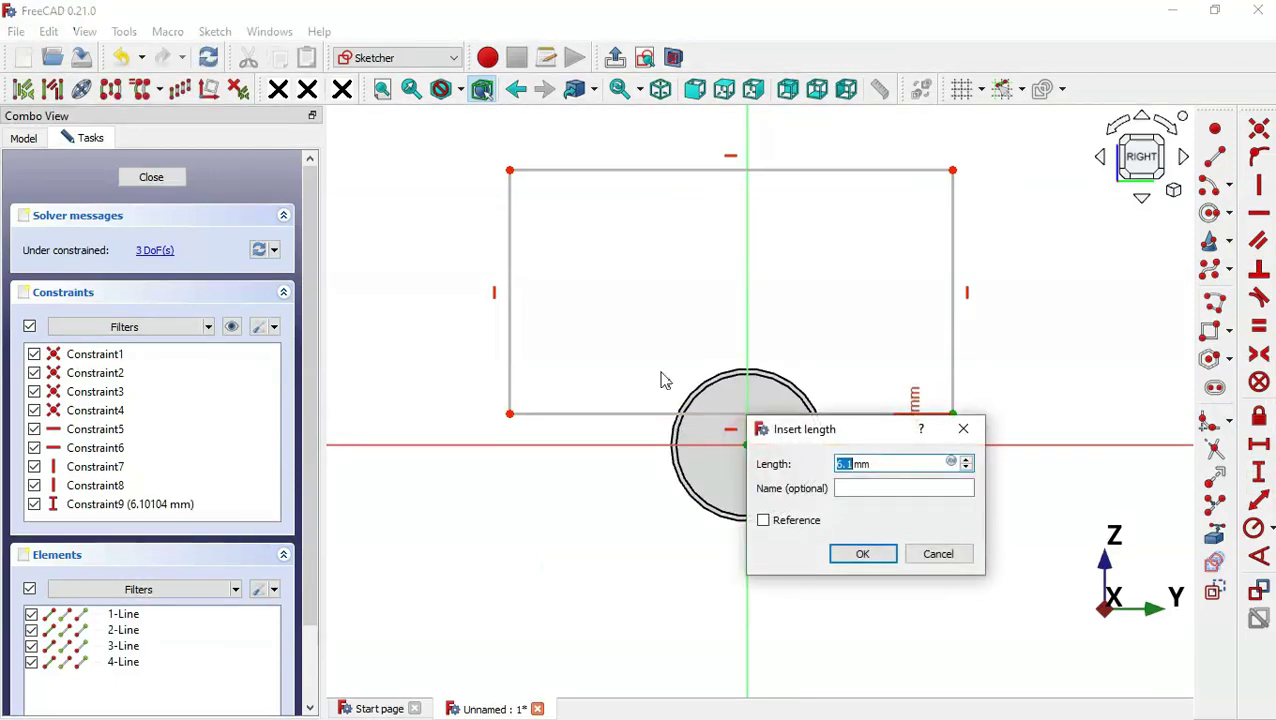
type("12")
key("Return")
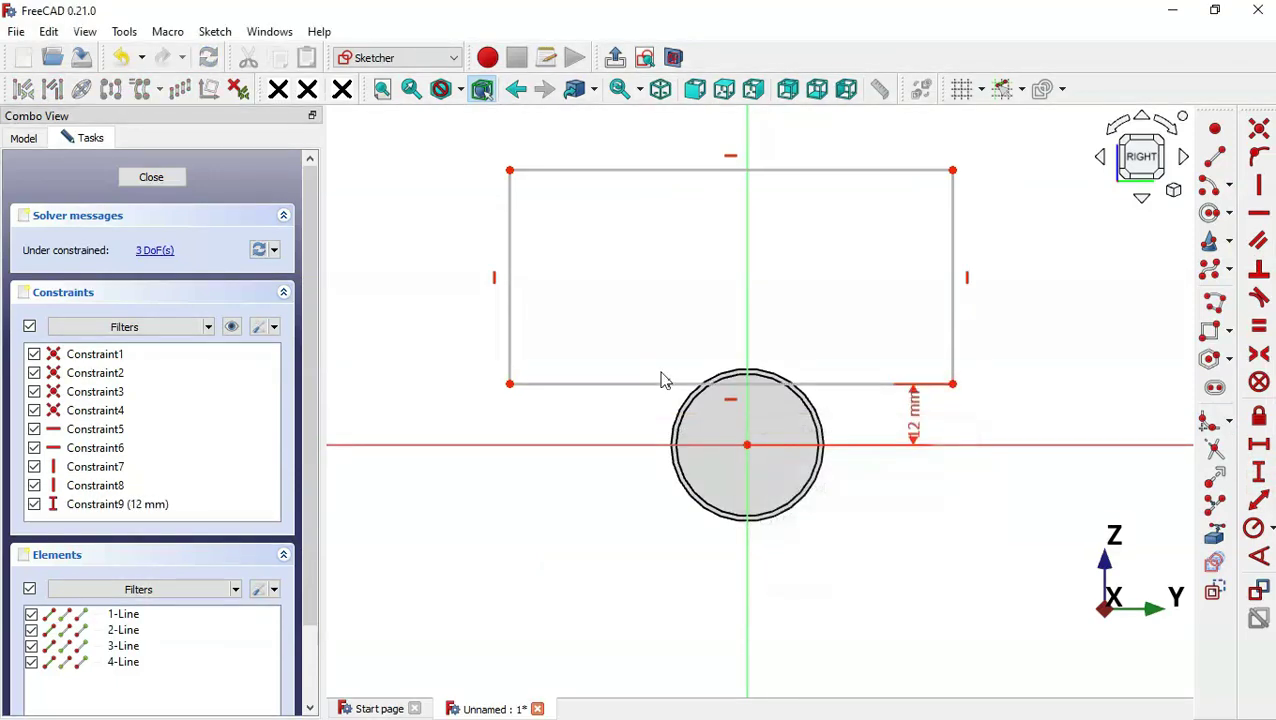
left_click(615, 57)
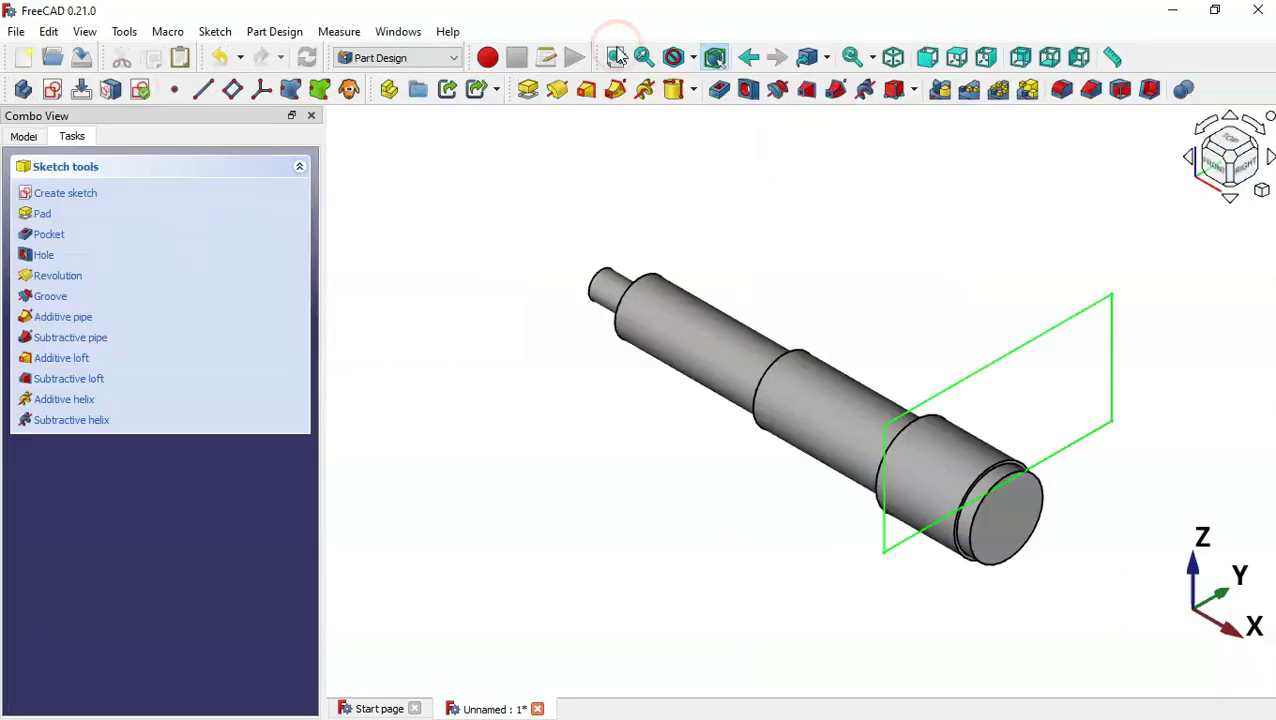
- Pocket the rectangle sketch 5 mm into the shaft's large end, then view the drawing
left_click(719, 90)
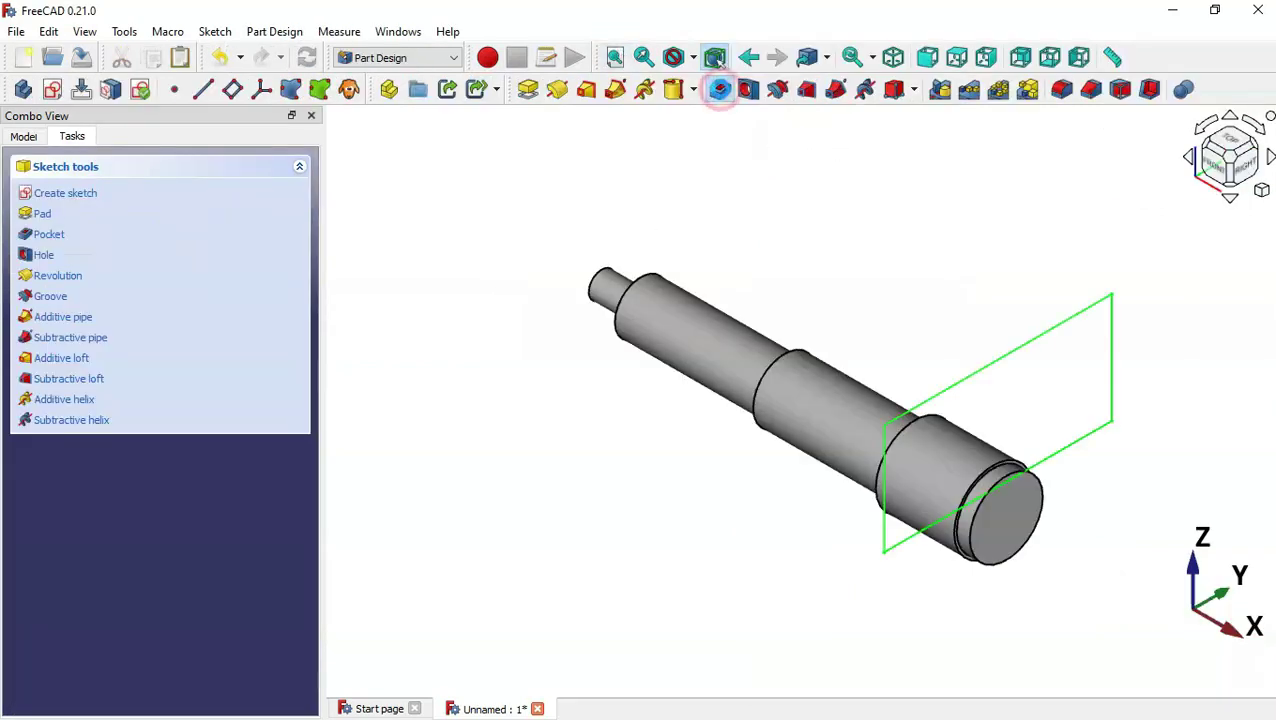
scroll(1035, 441, "up", 2)
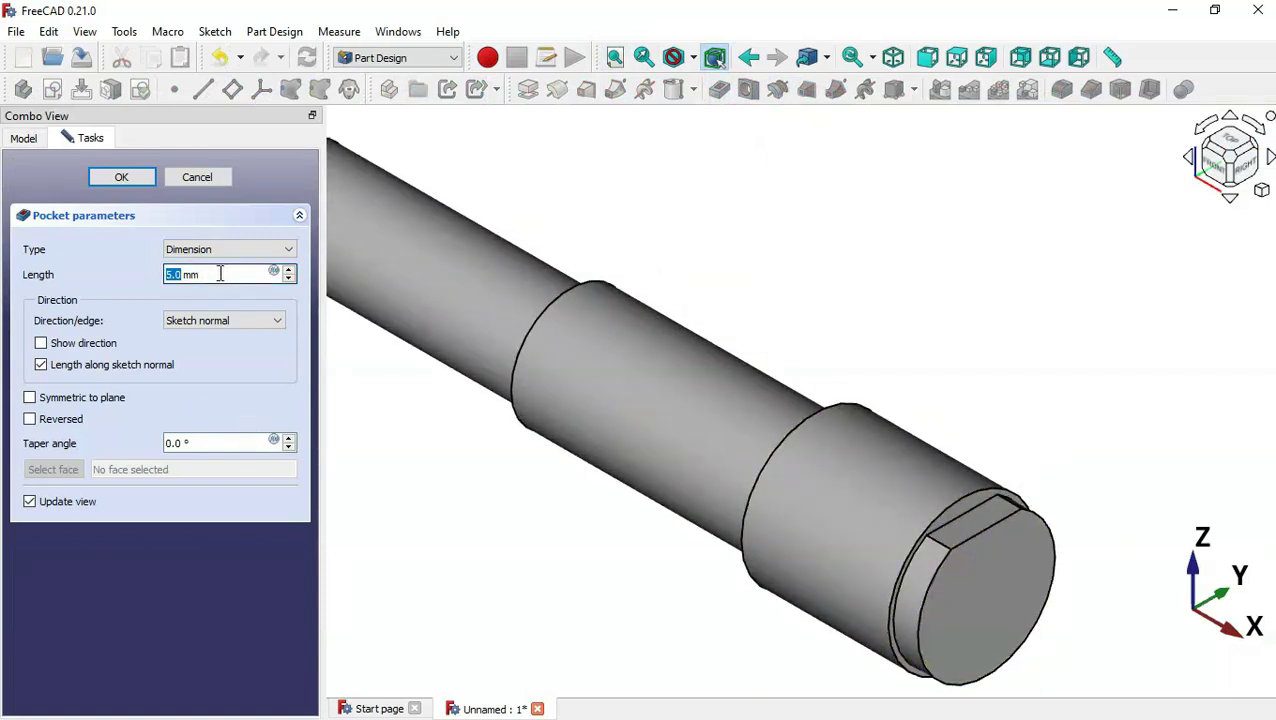
left_click(105, 177)
scroll(940, 287, "down", 3)
scroll(940, 285, "down", 2)
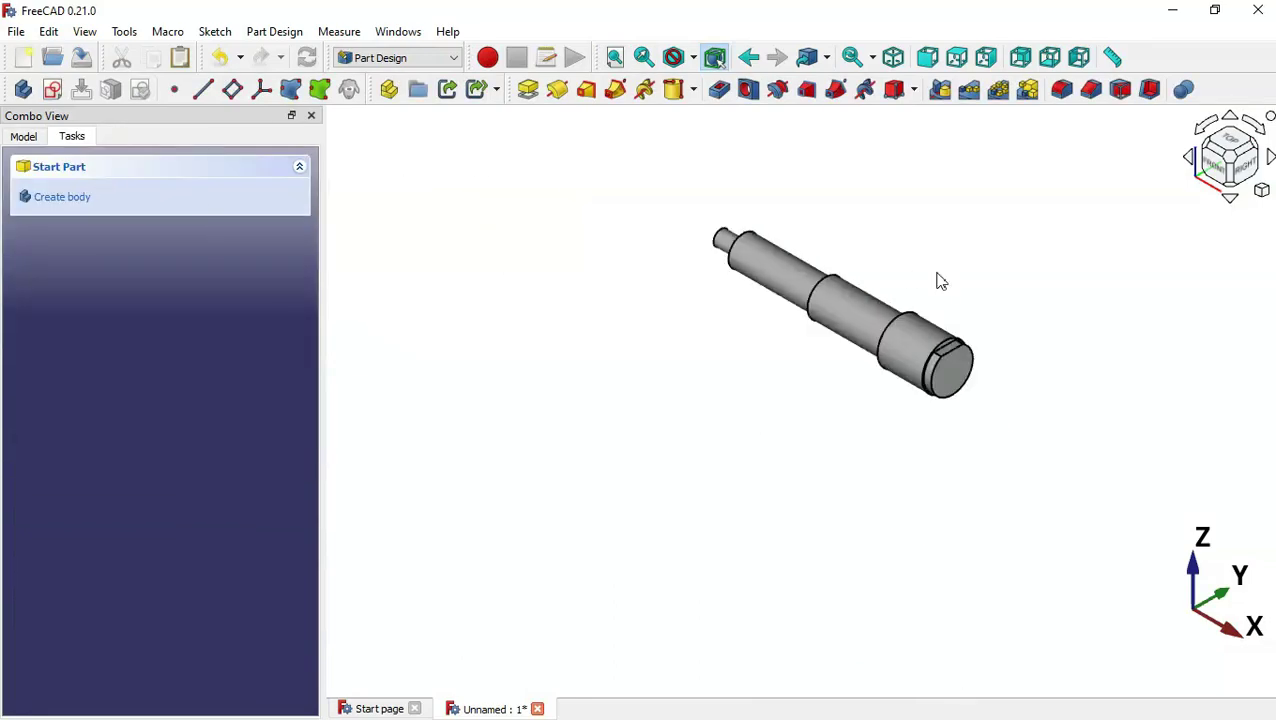
scroll(940, 283, "up", 3)
key("alt+Tab")
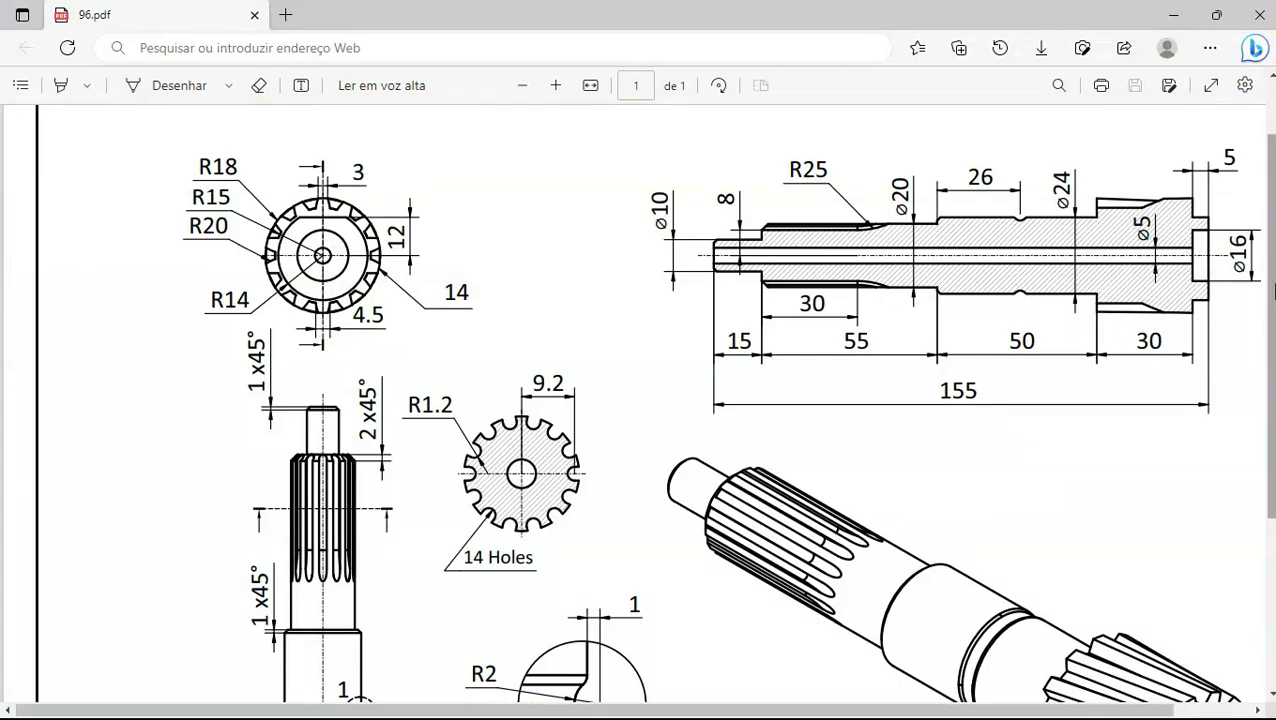
- Start a hole on the shaft's large end face with a 16 mm diameter
key("alt+Tab")
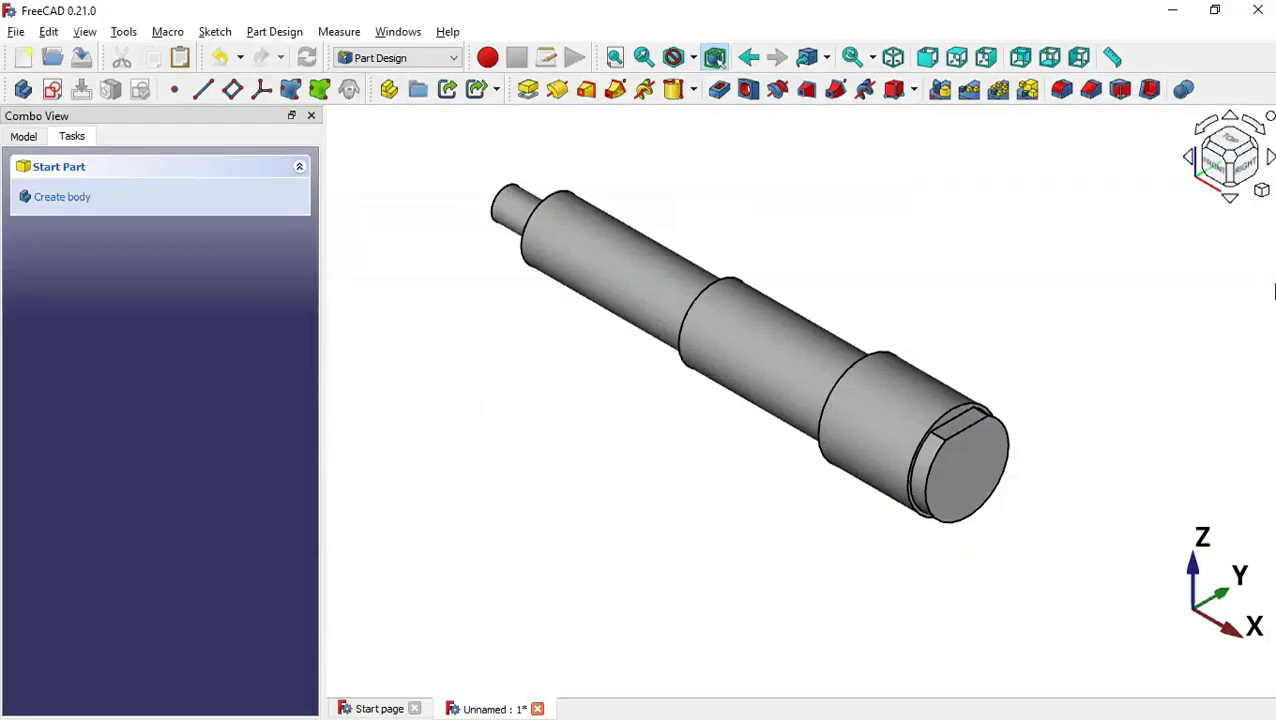
left_click(966, 484)
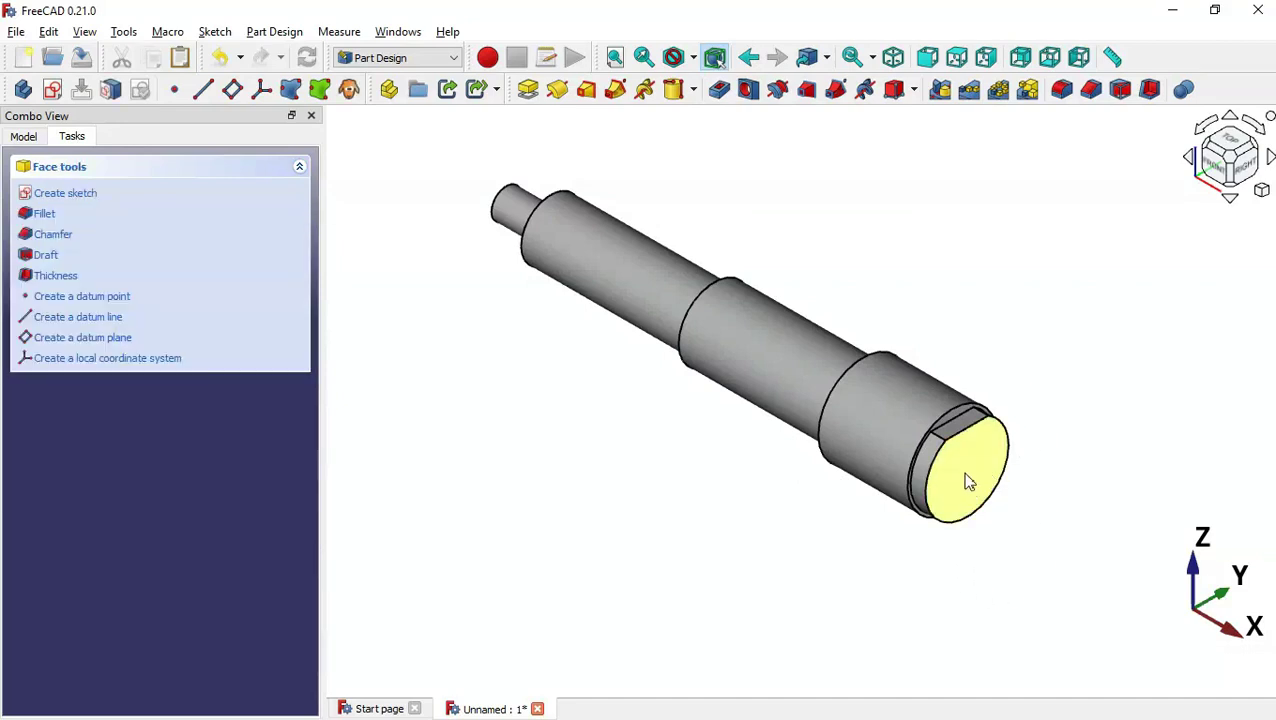
left_click(749, 90)
key("alt+Tab")
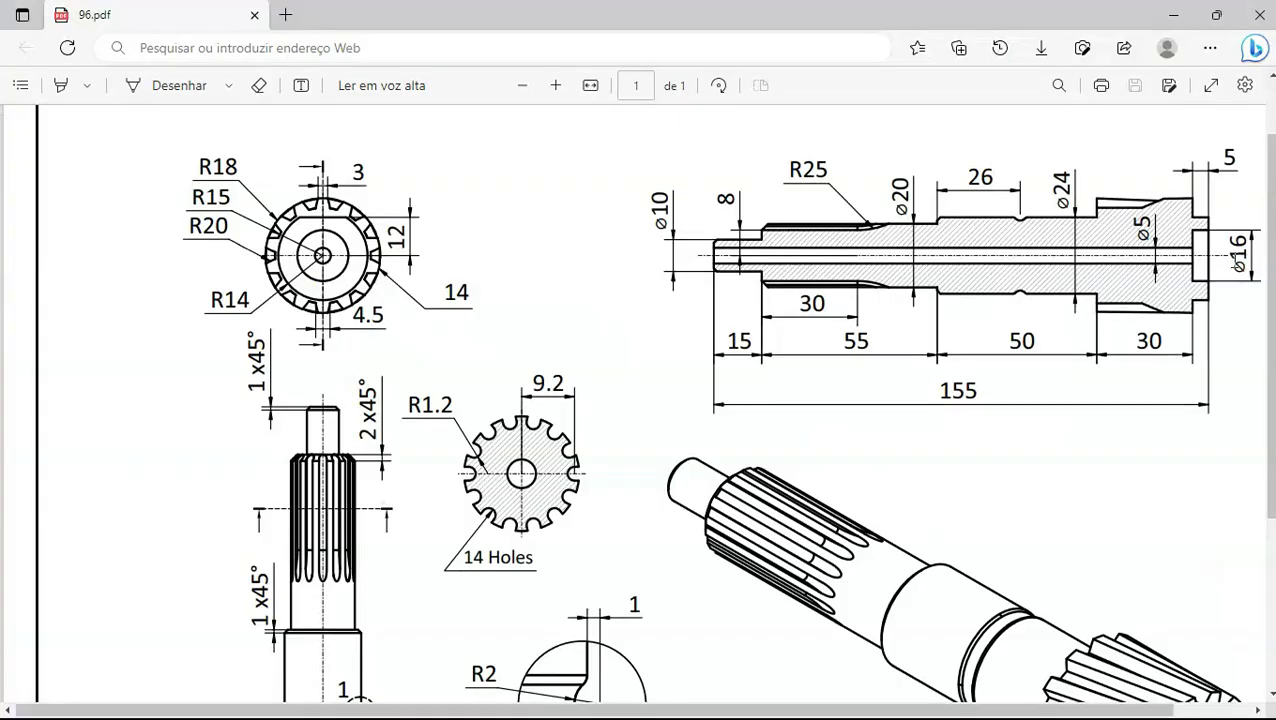
key("alt+Tab")
type("16")
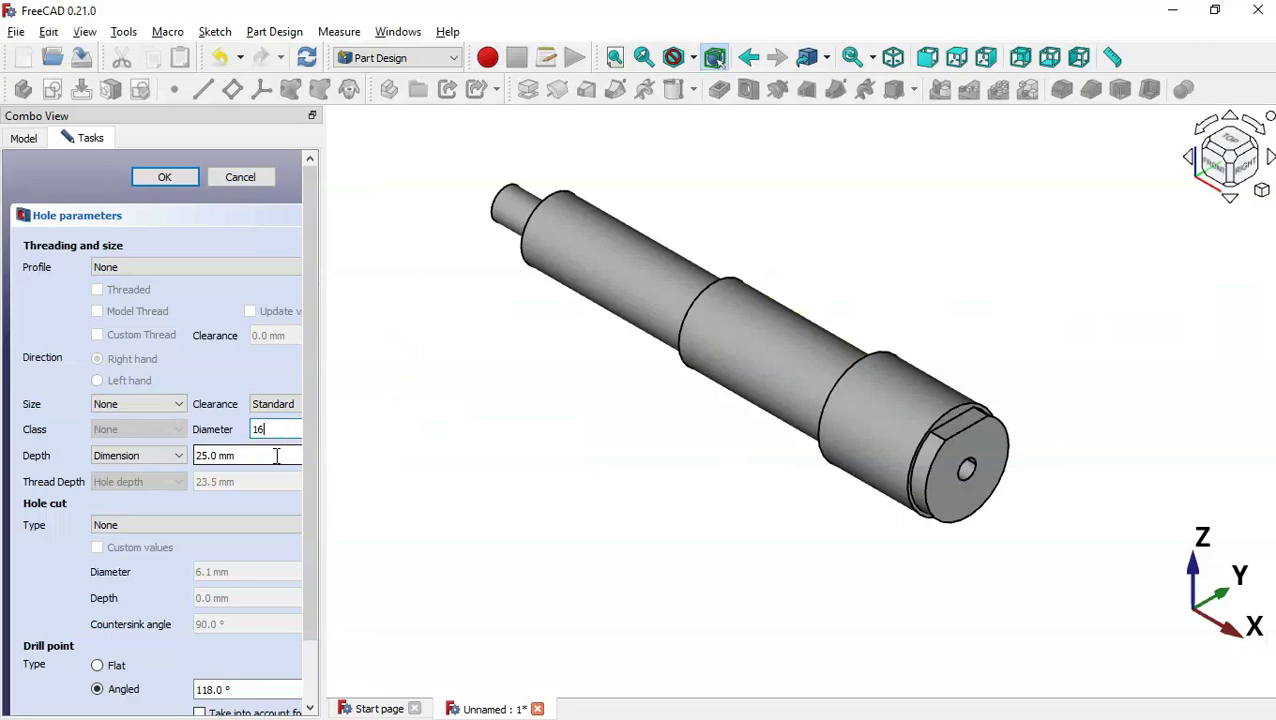
- Make the hole 5 mm deep with a flat bottom and confirm it
key("alt+Tab")
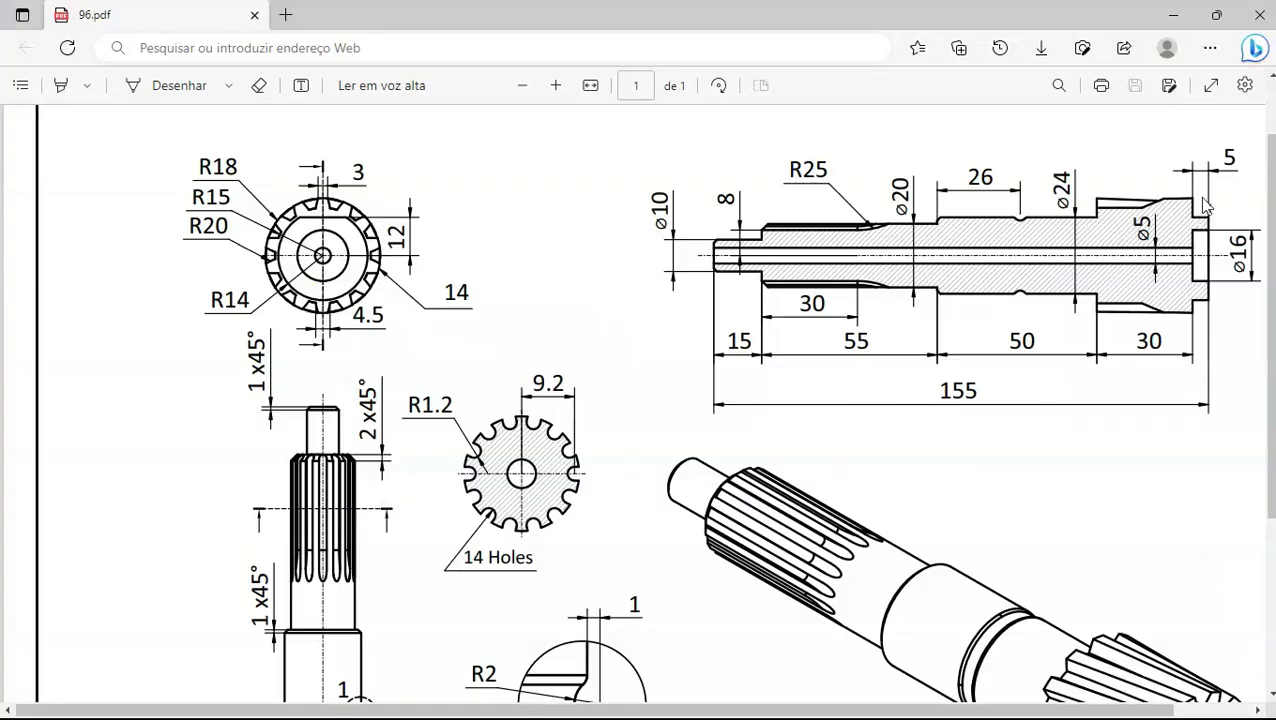
key("alt+Tab")
double_click(262, 455)
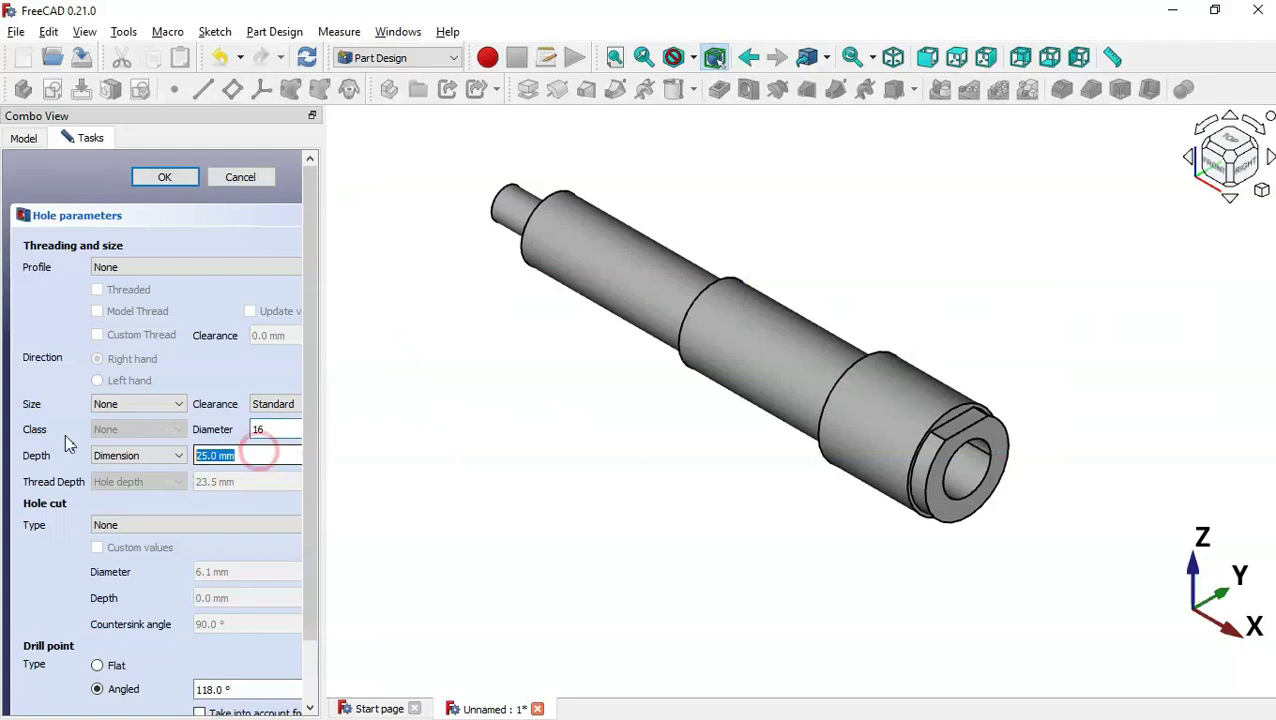
type("5")
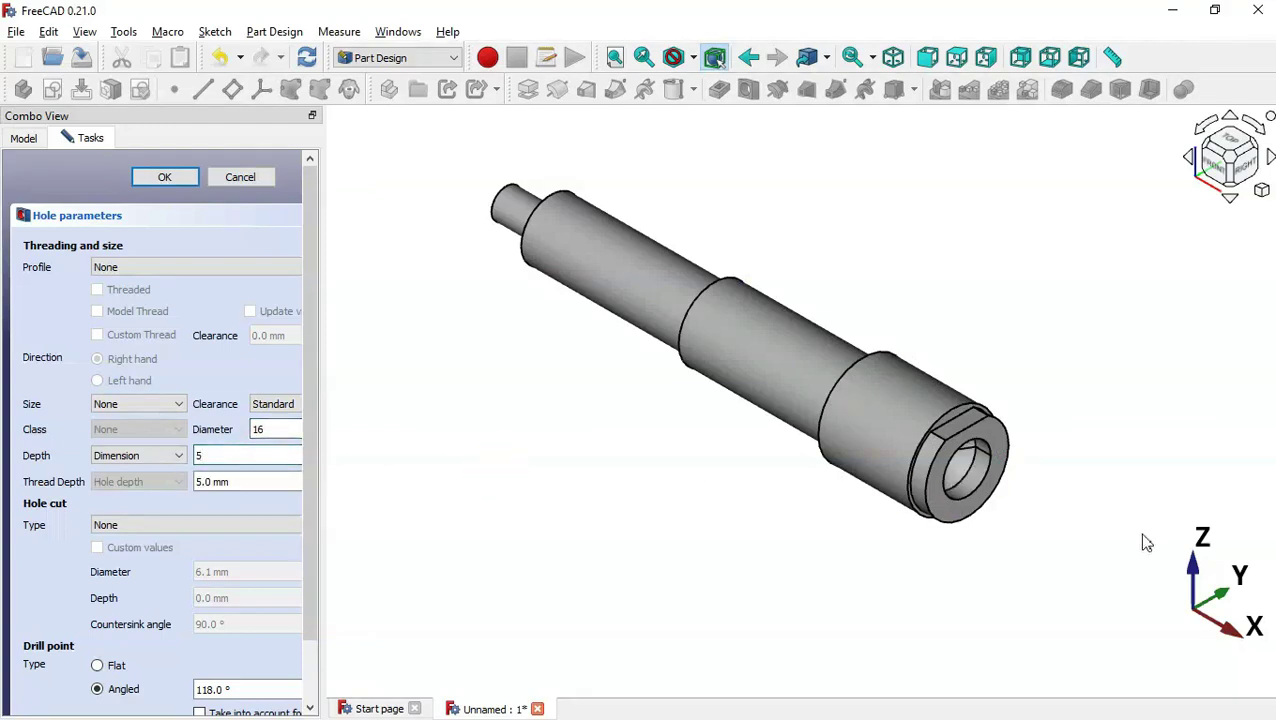
middle_click_drag(1147, 543, 1122, 503)
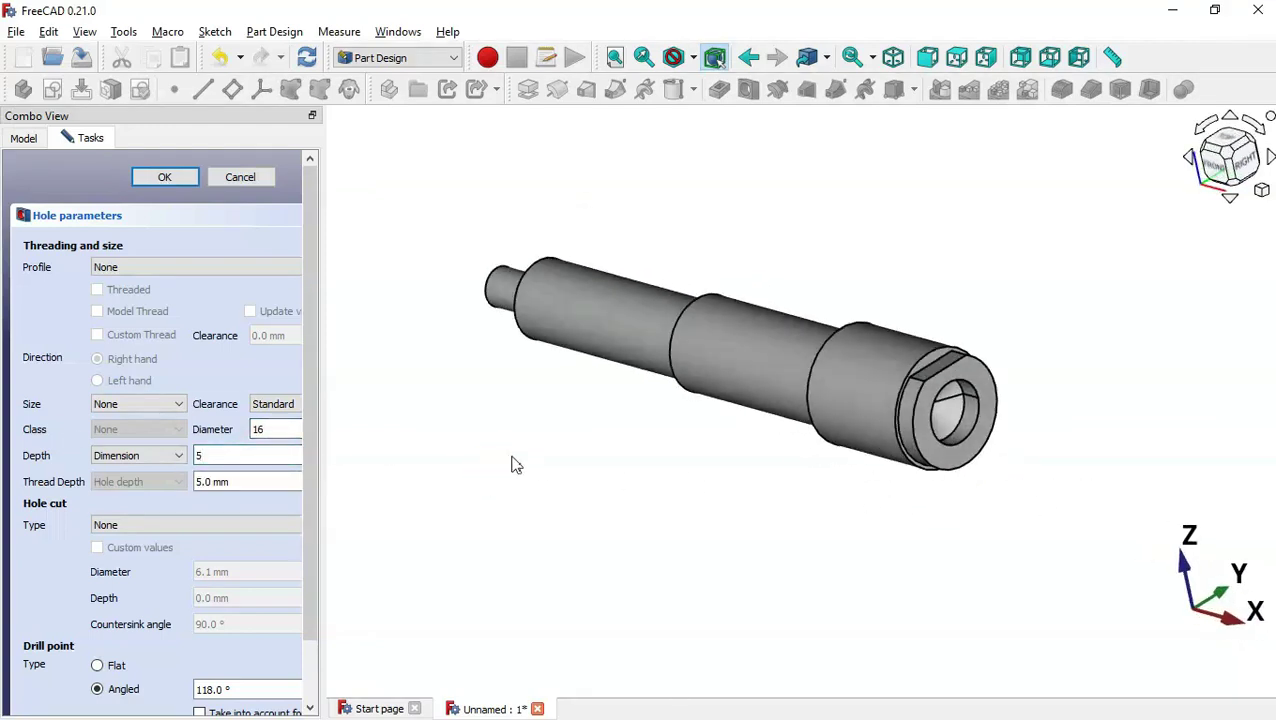
scroll(215, 552, "down", 2)
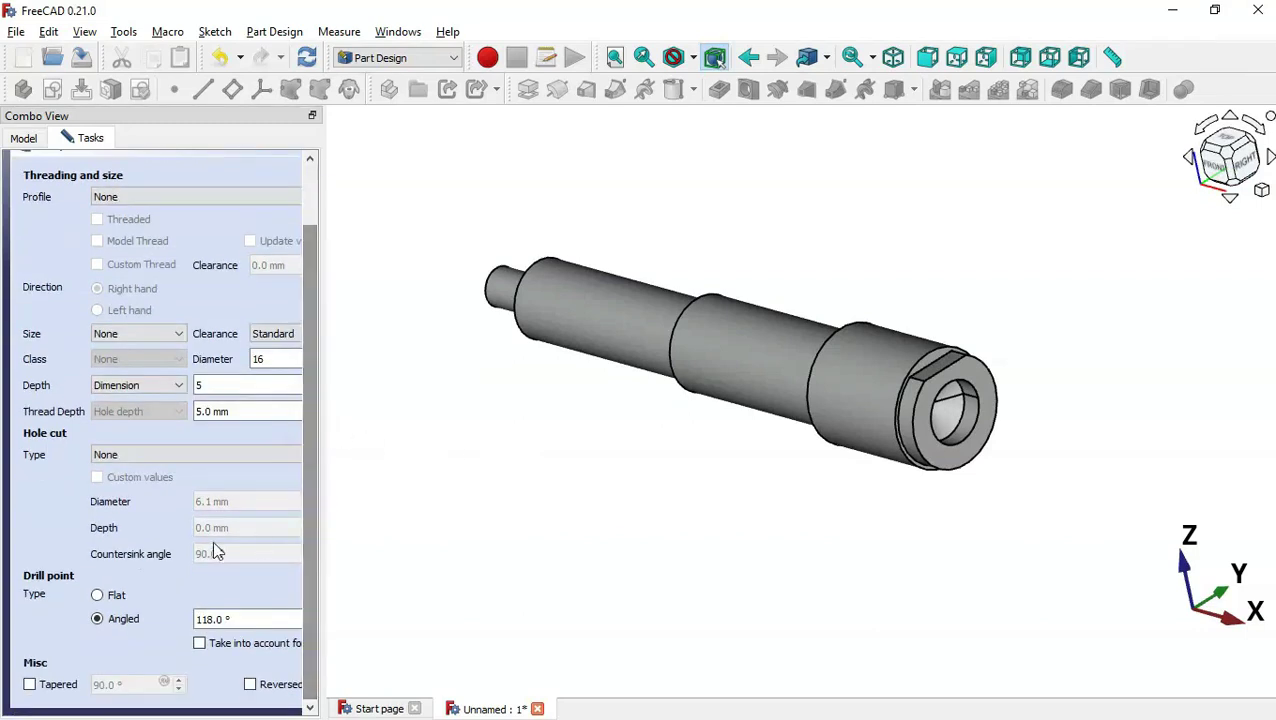
left_click(97, 596)
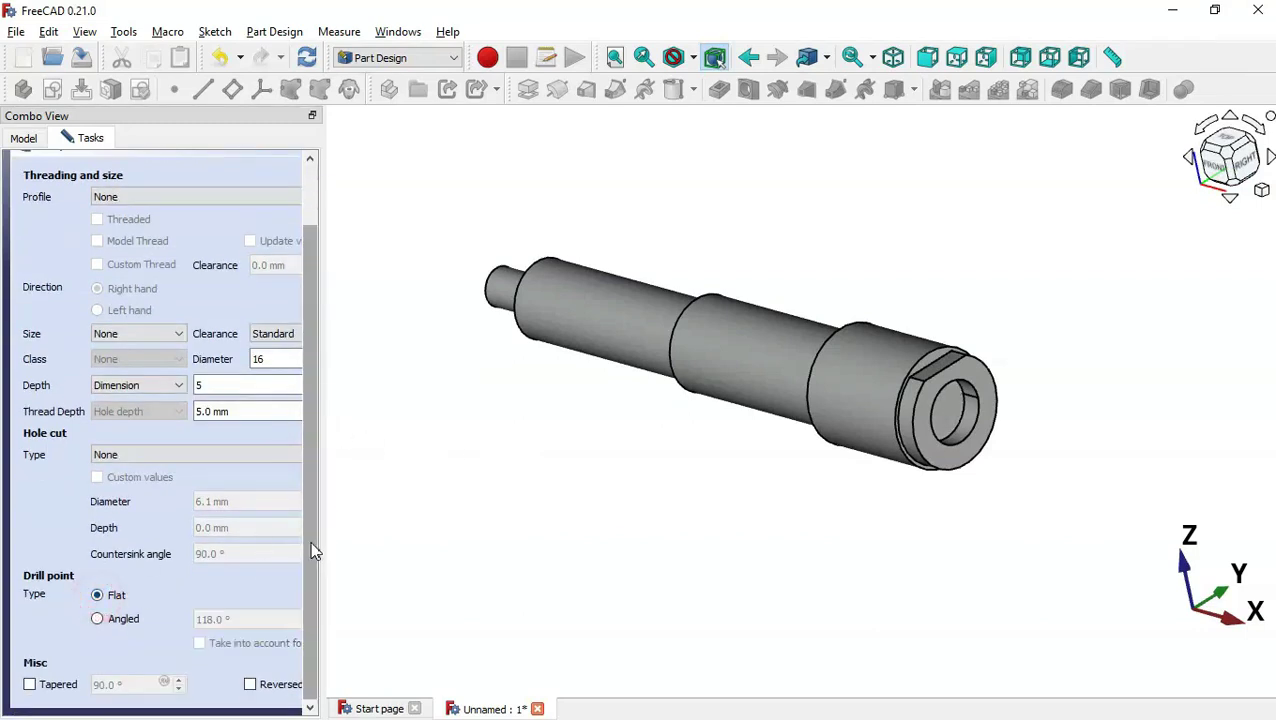
left_click_drag(313, 547, 295, 190)
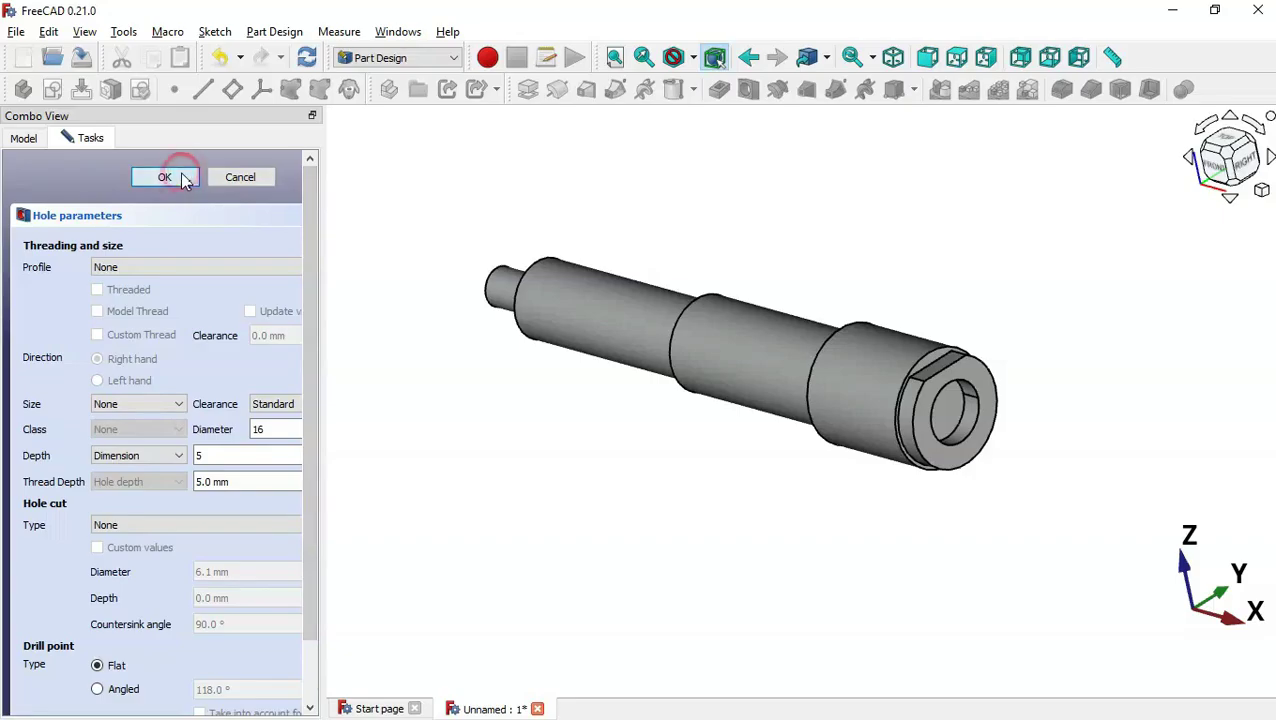
left_click(165, 177)
- Select the bottom face of the 16 mm bore and start a second hole there
key("alt+Tab")
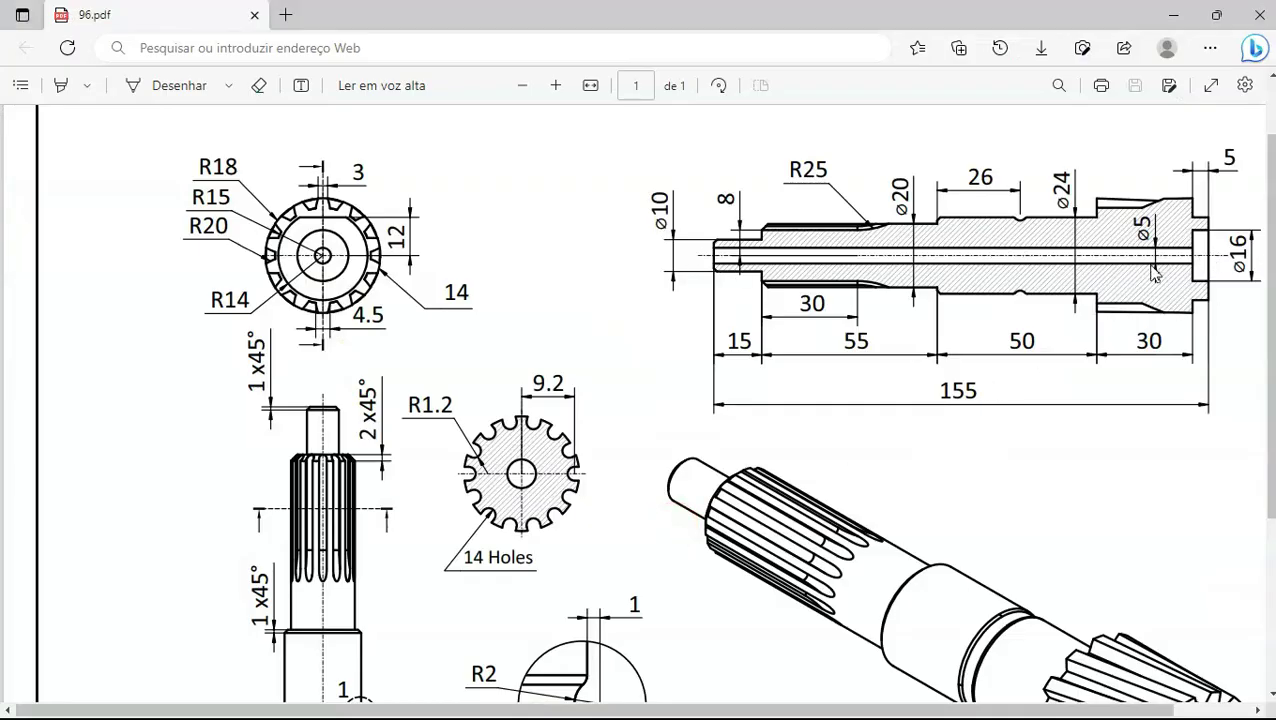
key("alt+Tab")
left_click(955, 424)
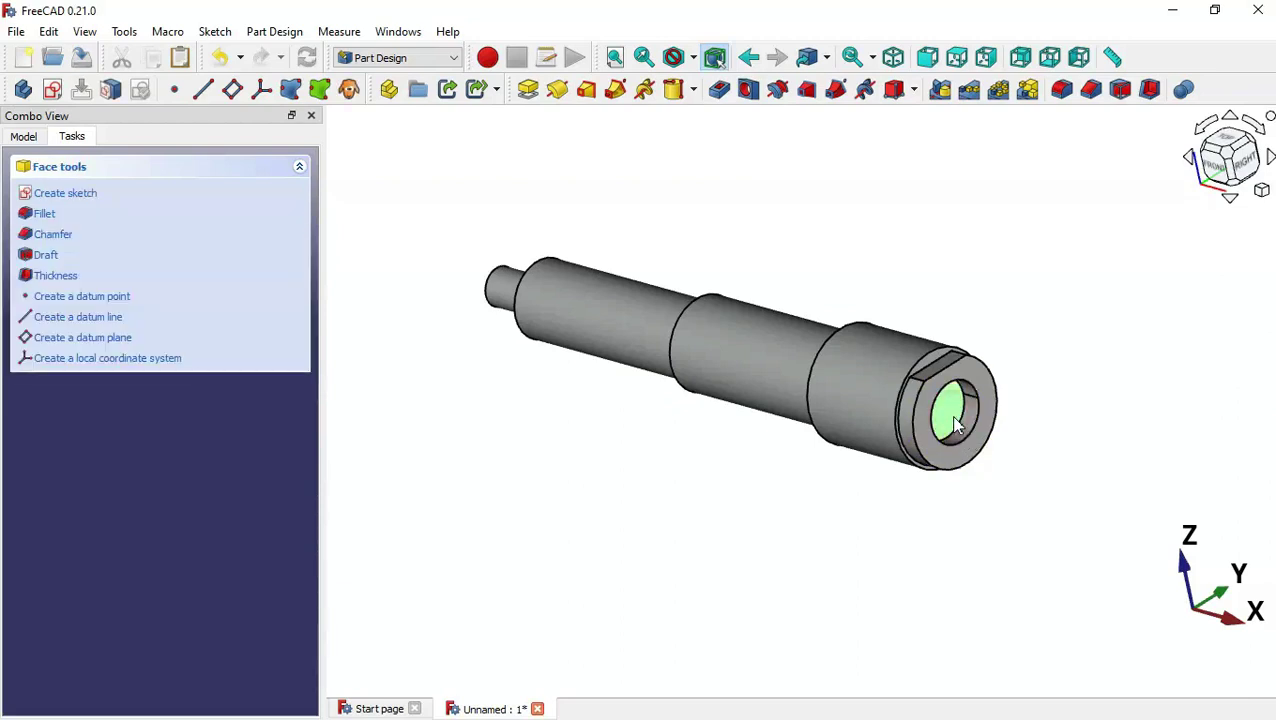
left_click(748, 90)
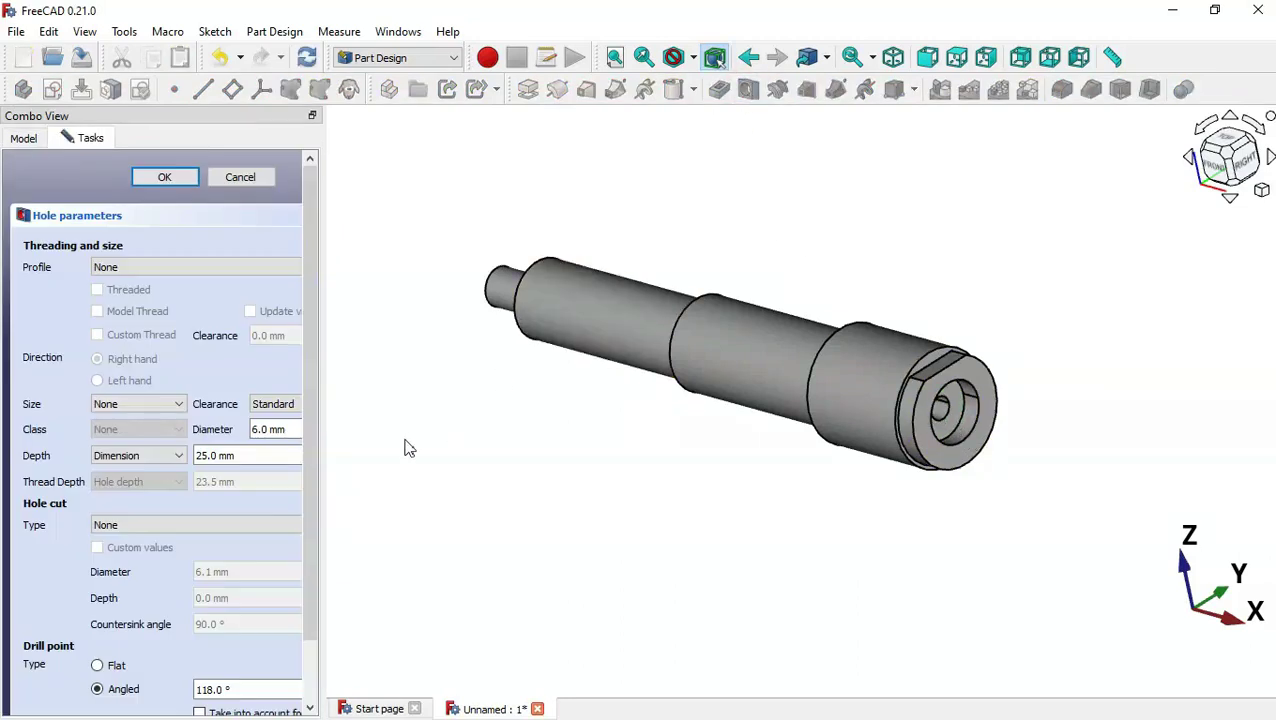
- Set the second hole to 5 mm diameter and 200 mm depth
key("alt+Tab")
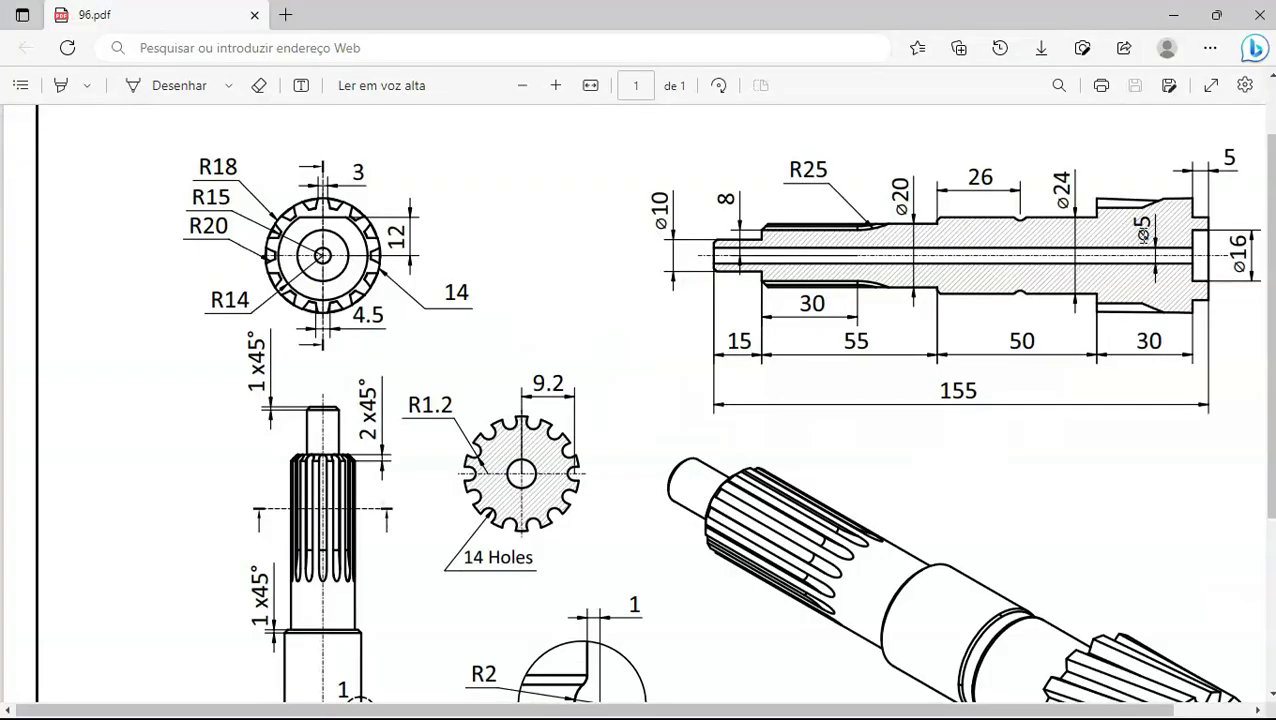
key("alt+Tab")
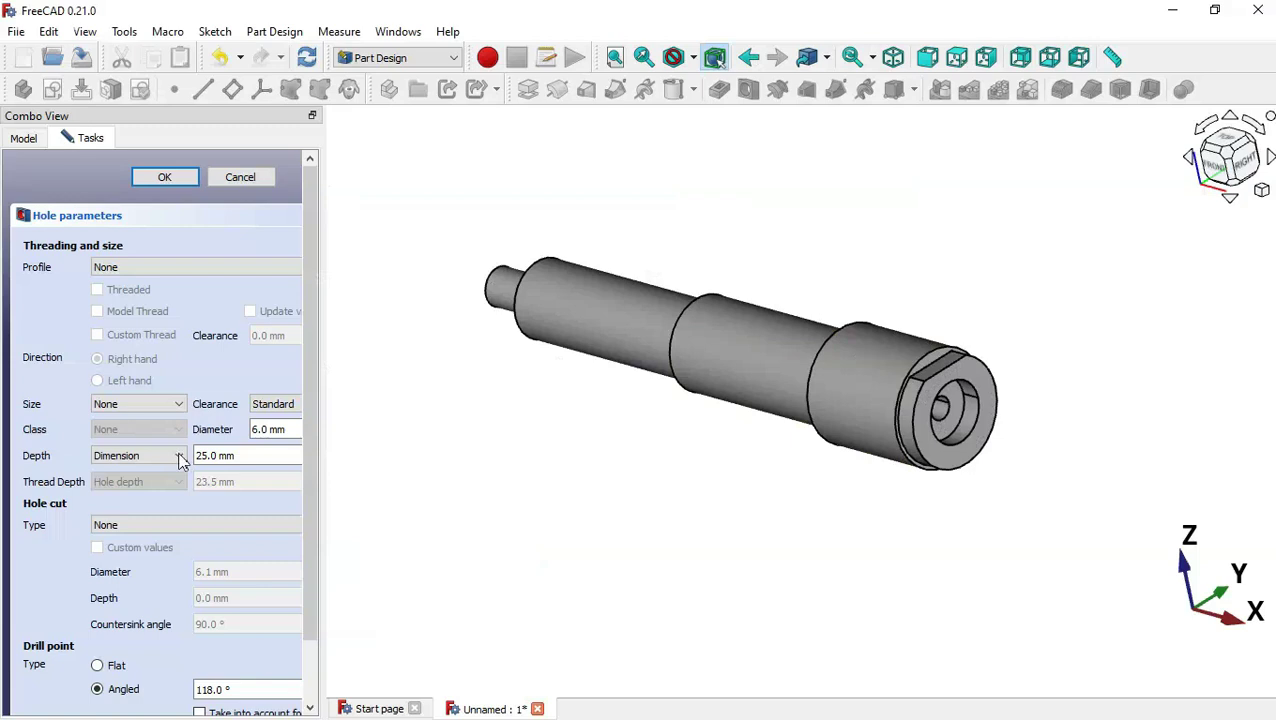
double_click(285, 429)
type("5")
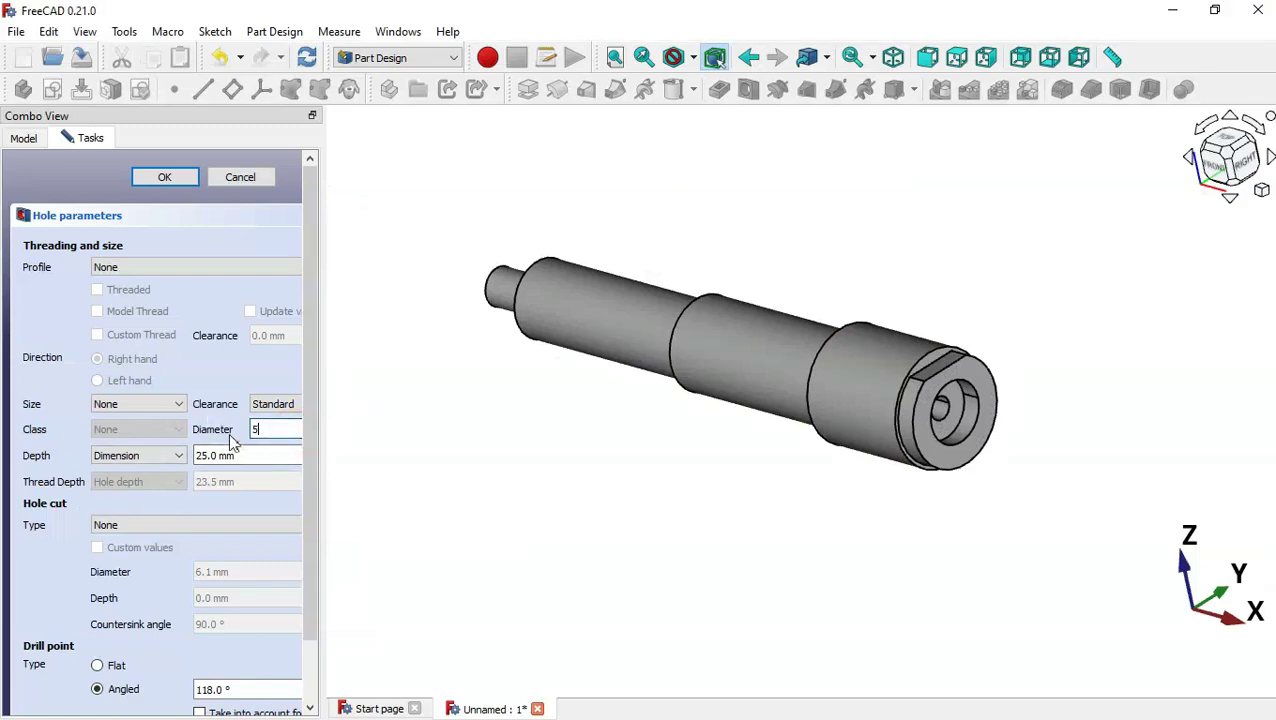
left_click_drag(245, 455, 177, 458)
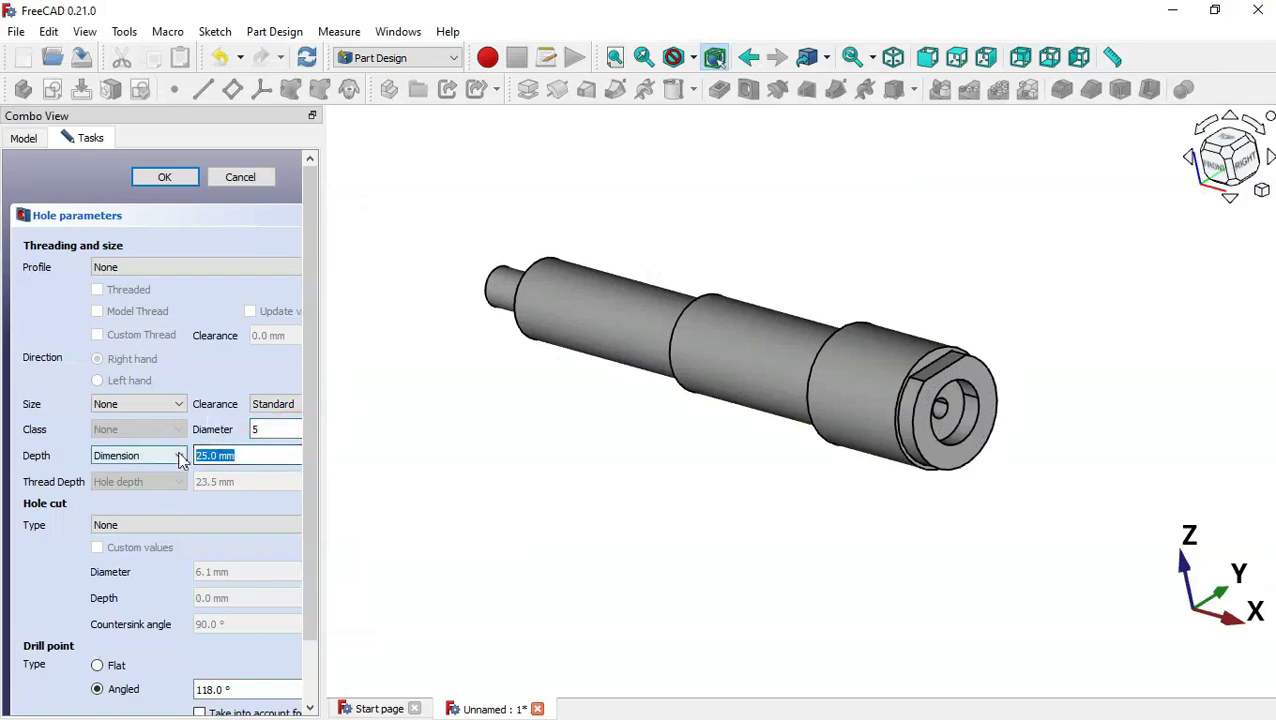
type("200")
middle_click_drag(565, 530, 905, 444)
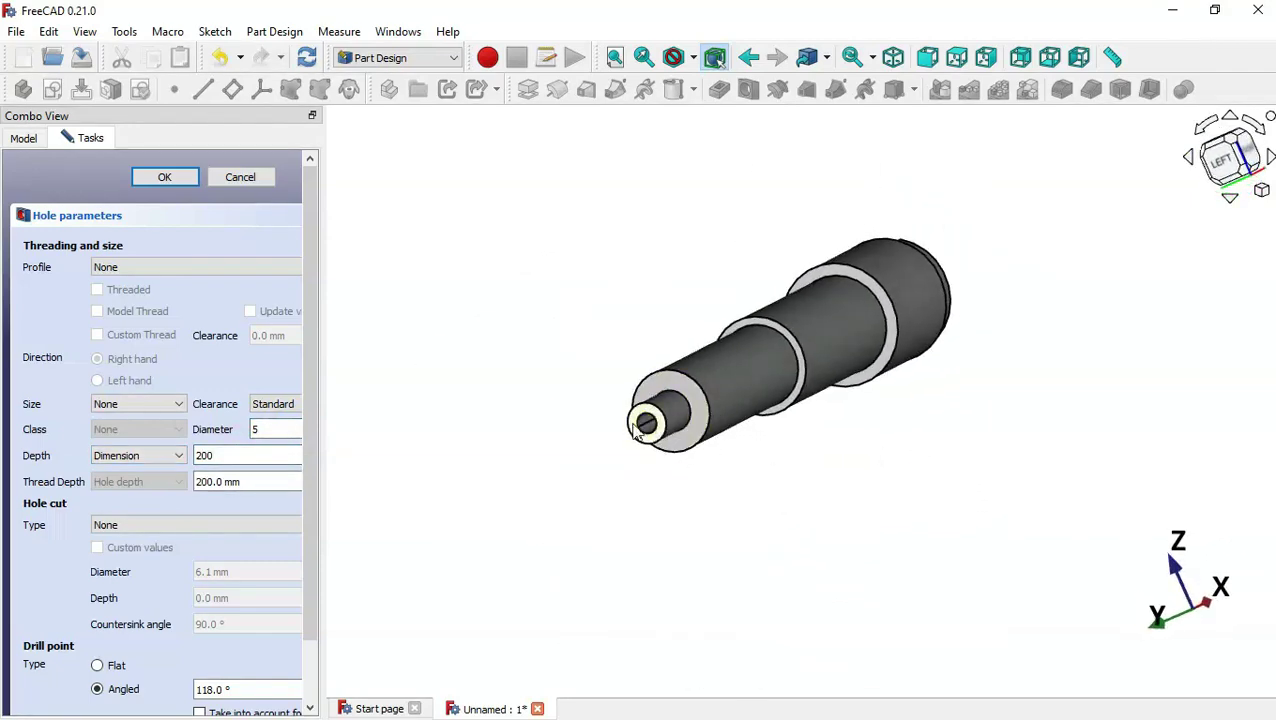
- Confirm the 5 mm by 200 mm hole and bring the narrow end into view
left_click(165, 180)
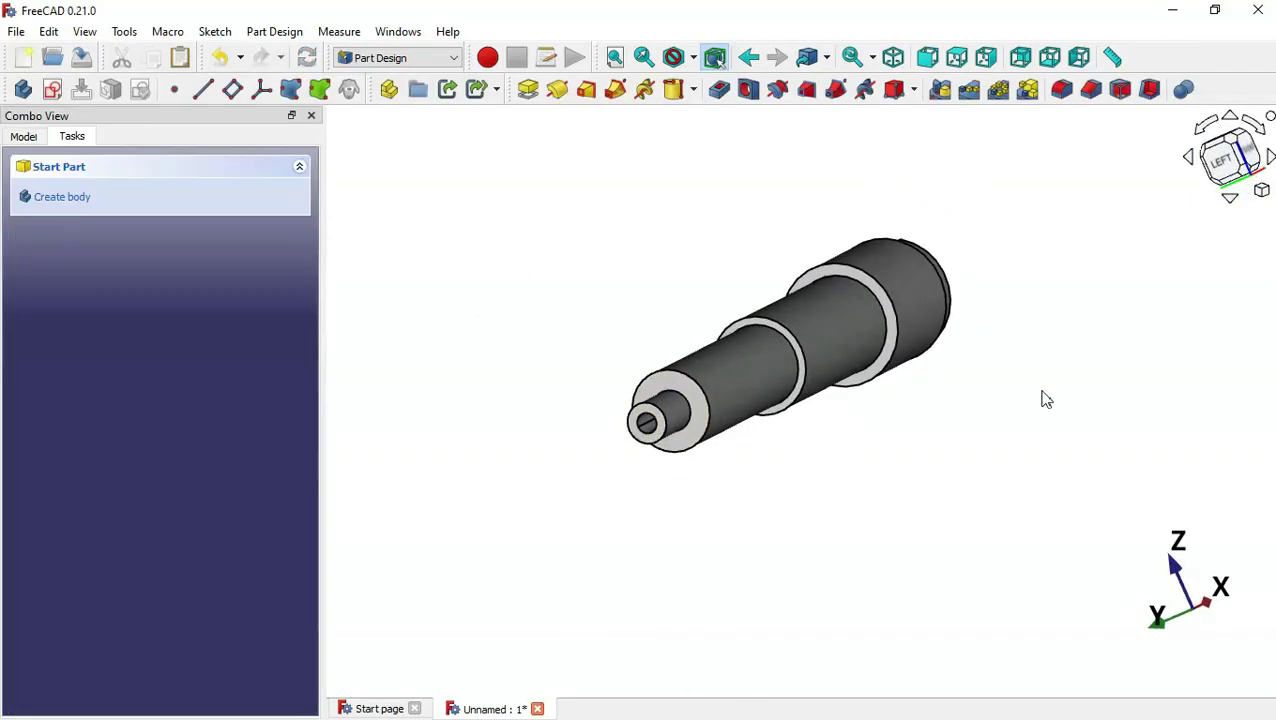
middle_click_drag(1045, 399, 991, 433)
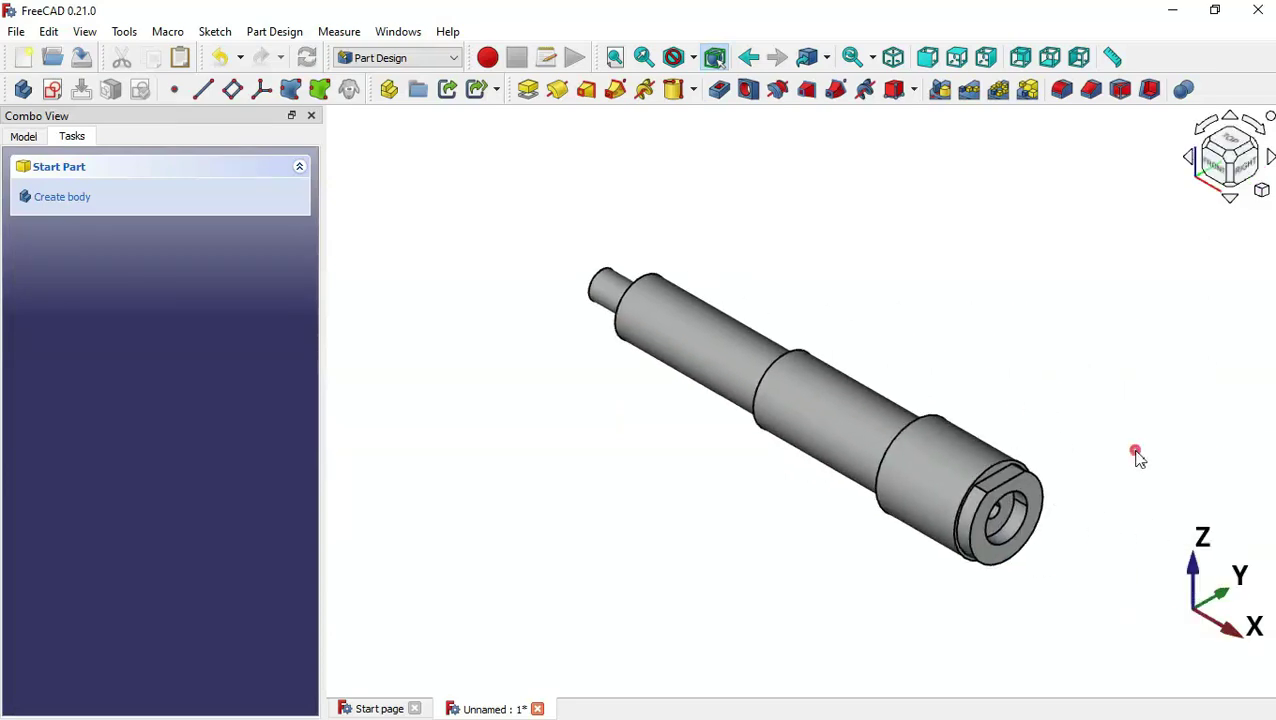
mouse_move(1136, 456)
middle_mouse_down()
mouse_move(974, 404)
mouse_move(1117, 446)
middle_mouse_up()
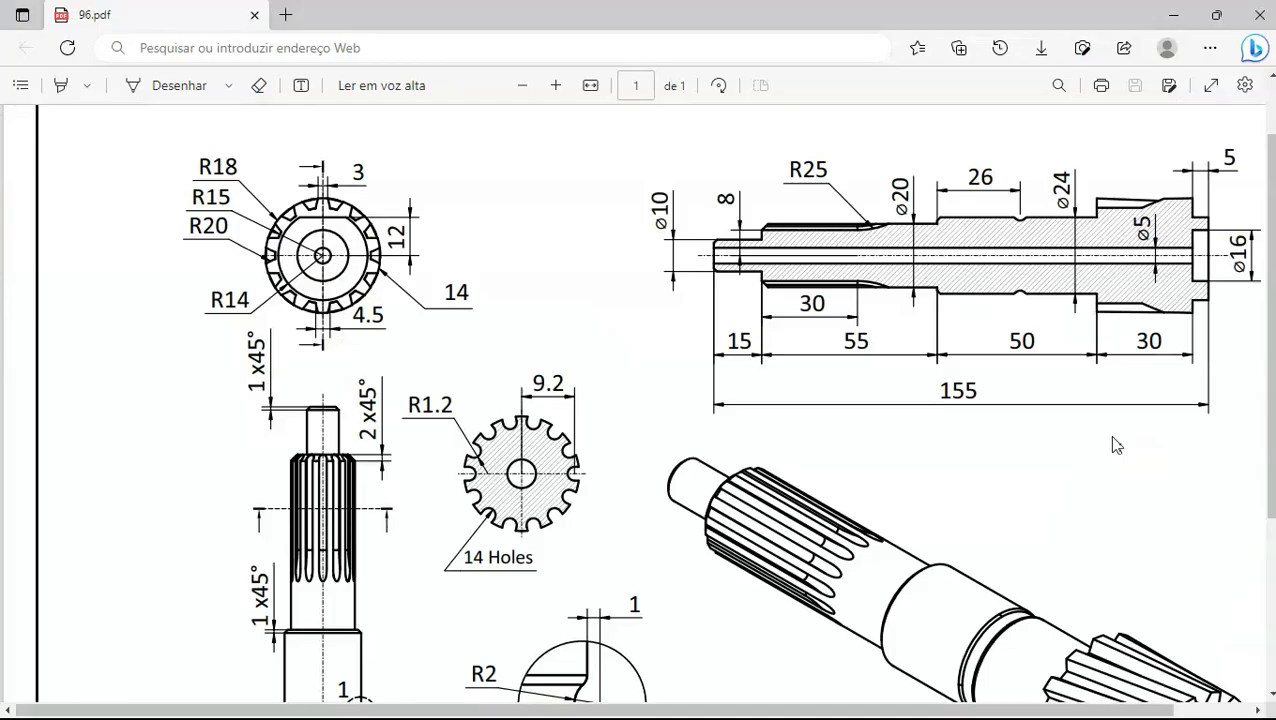
scroll(841, 299, "down", 3)
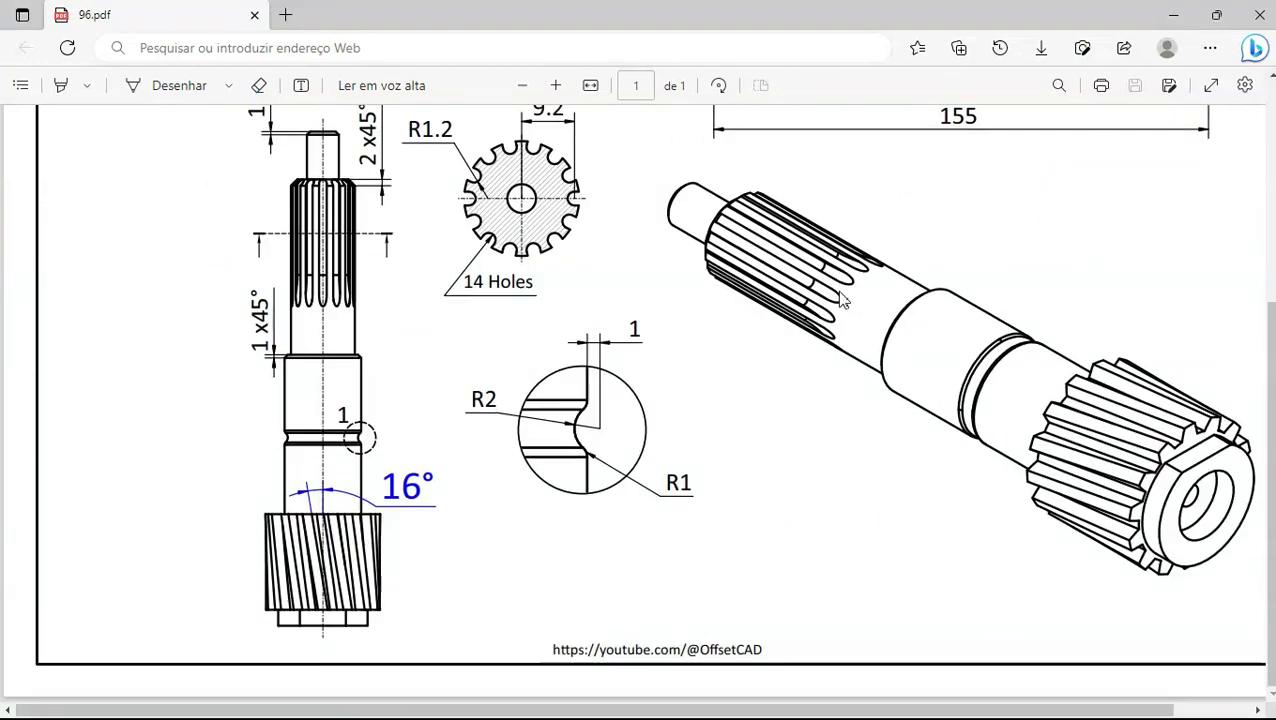
scroll(238, 443, "up", 4)
scroll(236, 438, "down", 3)
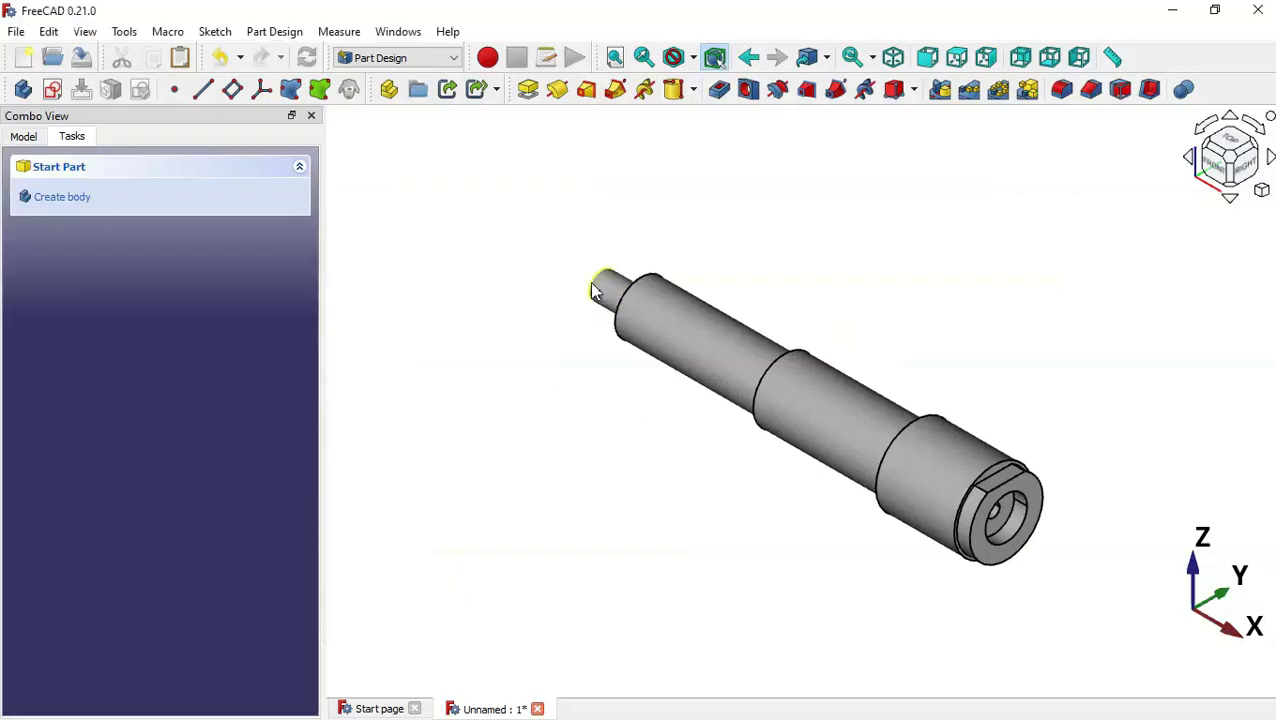
- Chamfer the two circular edges at the shaft's narrow end by 1 mm
left_click(592, 287)
scroll(588, 280, "up", 3)
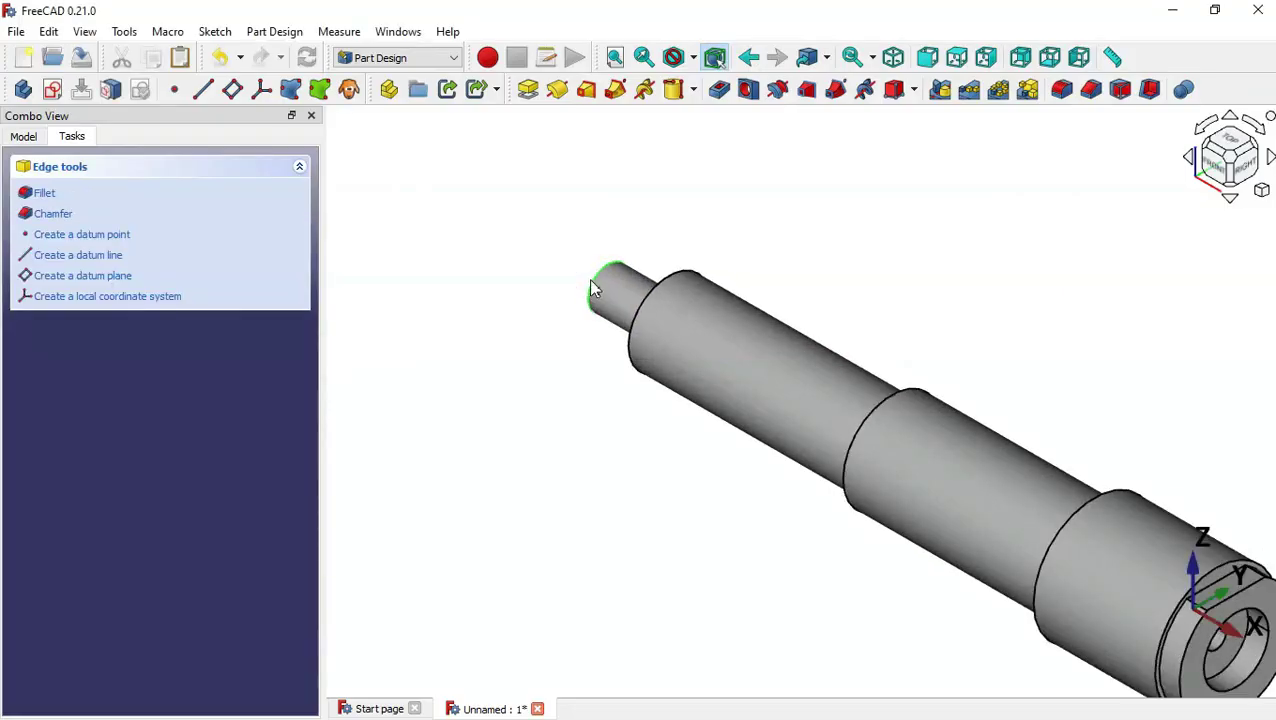
left_click(880, 407)
left_click(1091, 92)
key("alt+Tab")
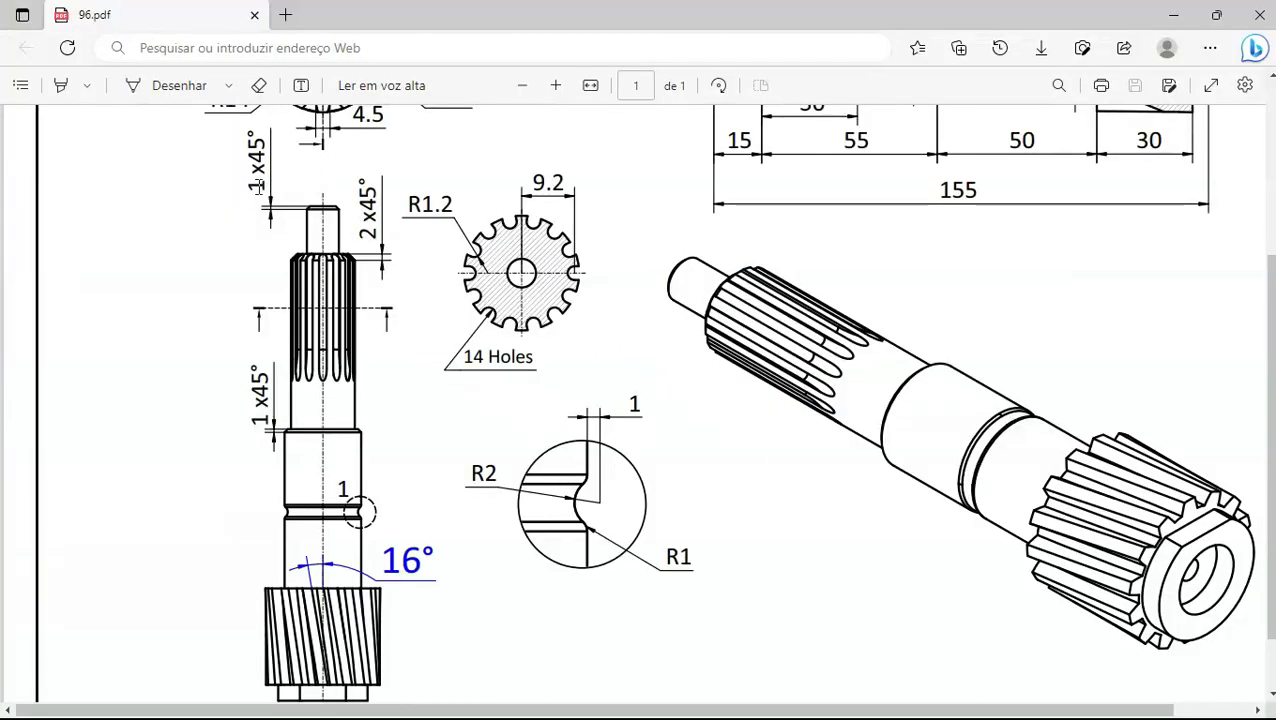
key("alt+Tab")
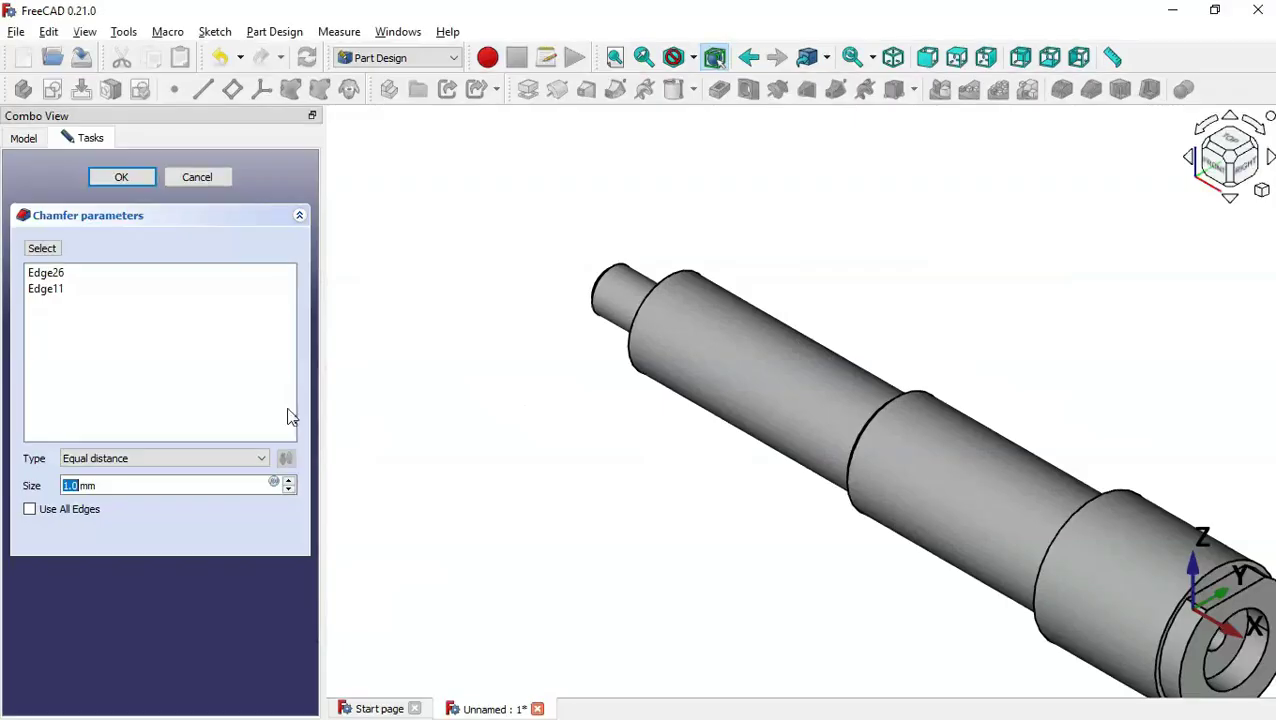
left_click(136, 184)
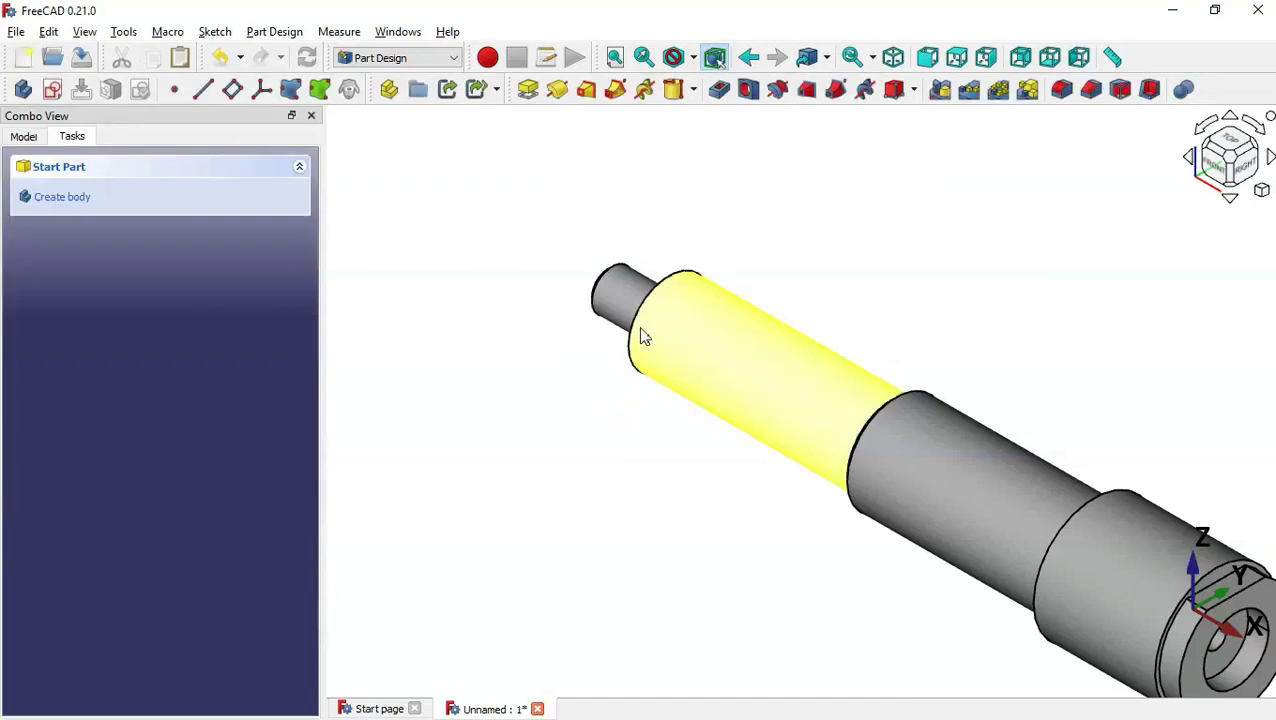
- Chamfer the first shoulder edge next to the narrow end by 2 mm
left_click(636, 302)
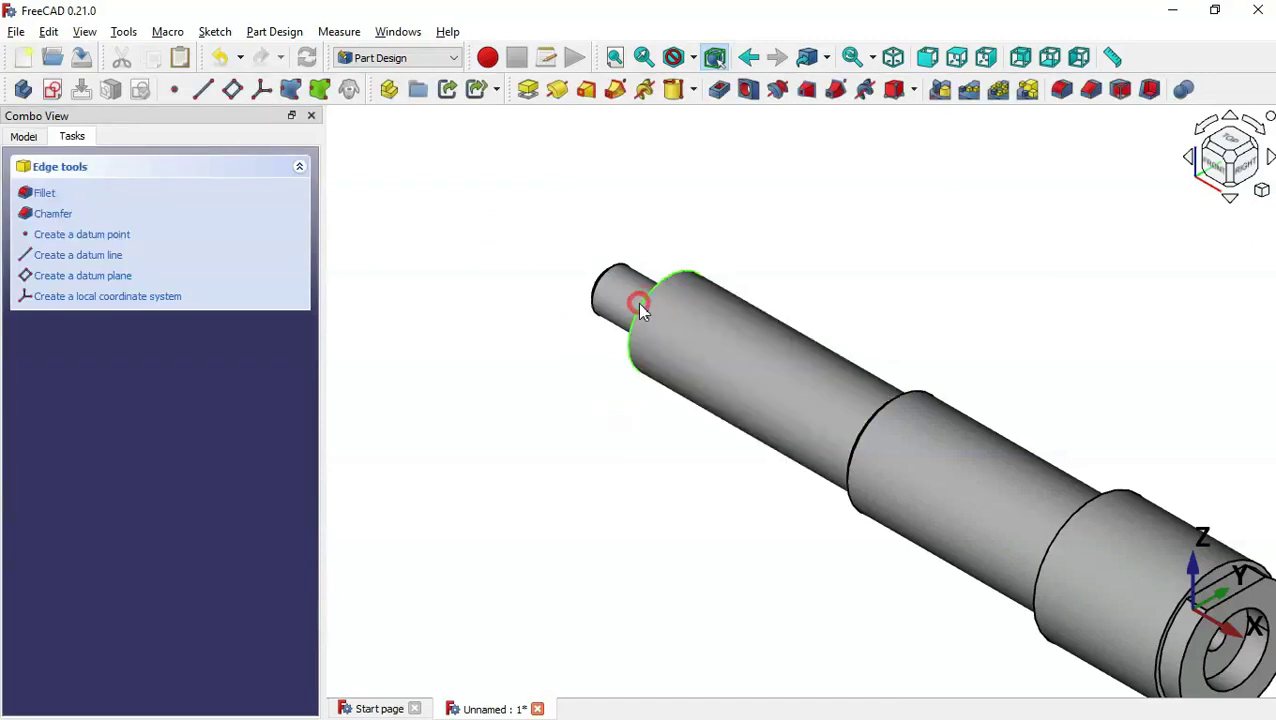
left_click(1091, 91)
middle_click_drag(597, 418, 703, 474)
key("alt+Tab")
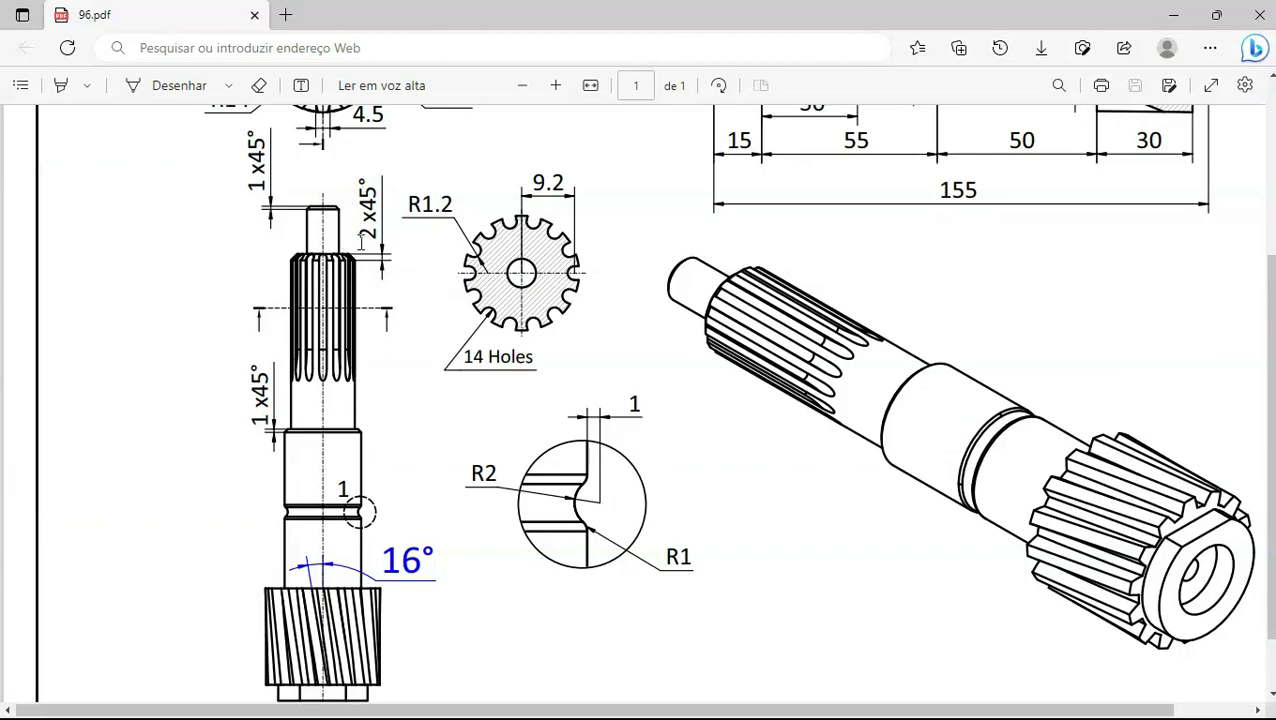
key("alt+Tab")
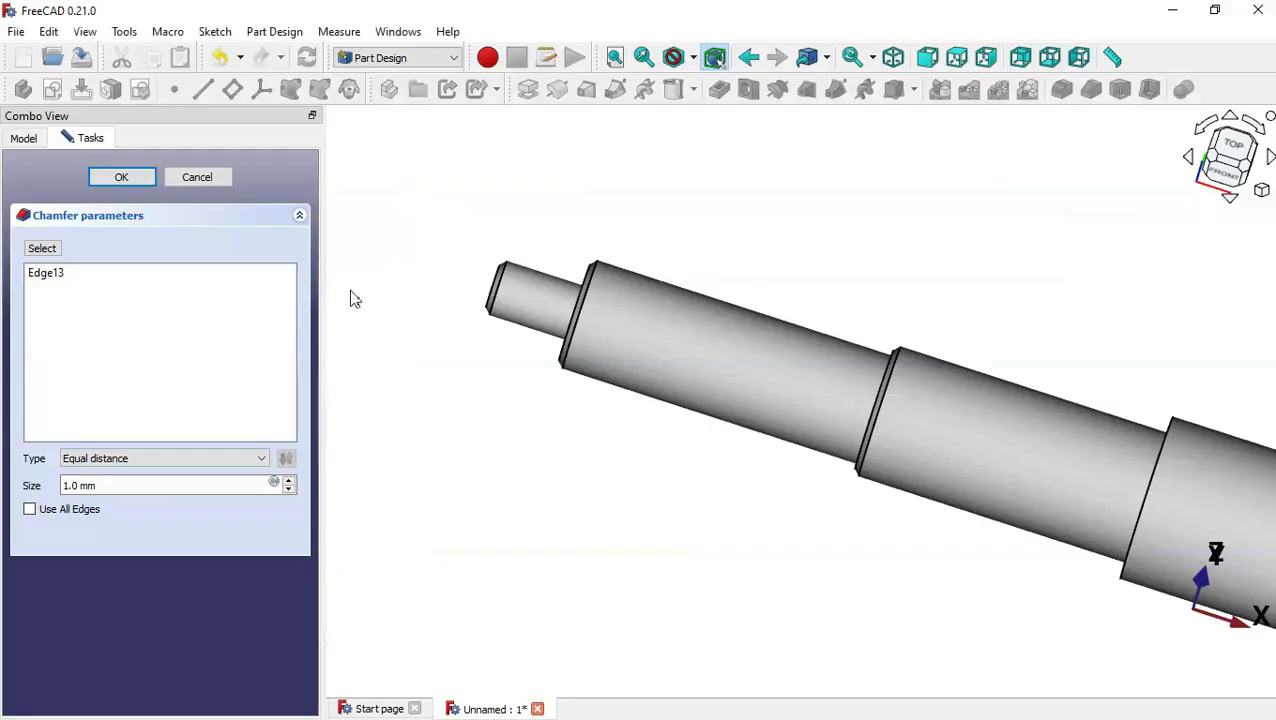
left_click_drag(153, 485, 22, 483)
type("2")
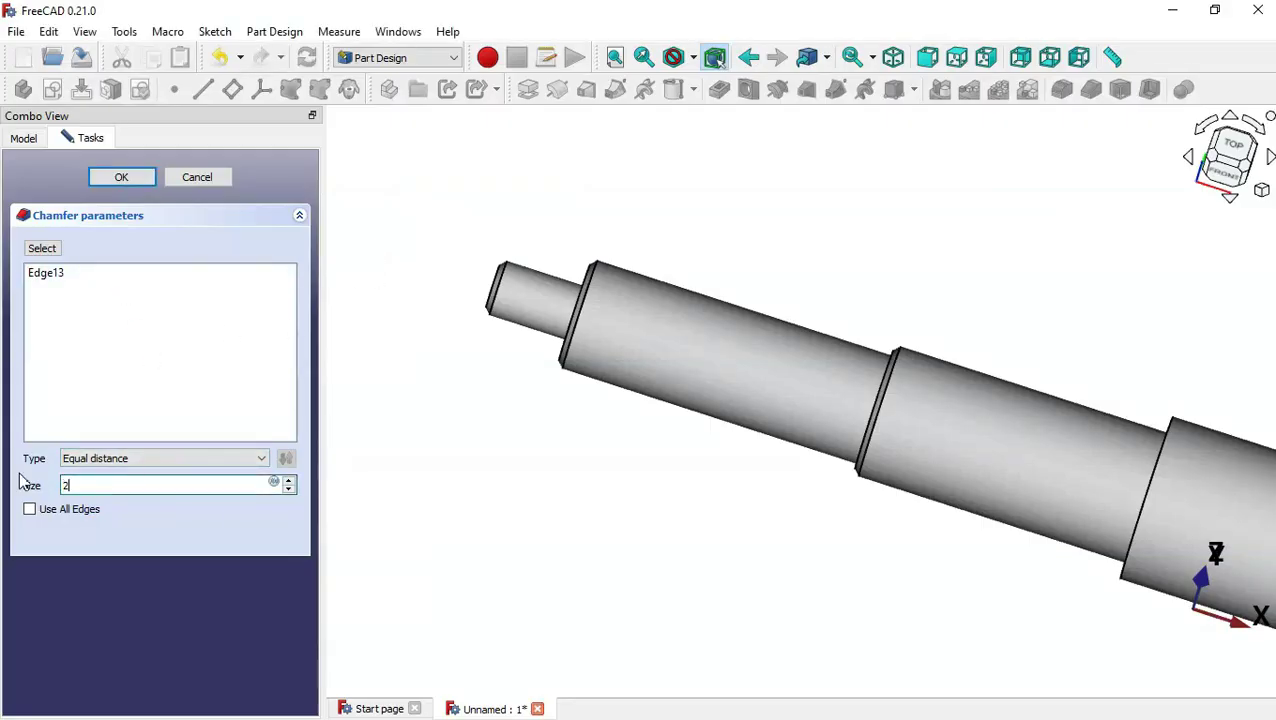
left_click(121, 177)
key("alt+Tab")
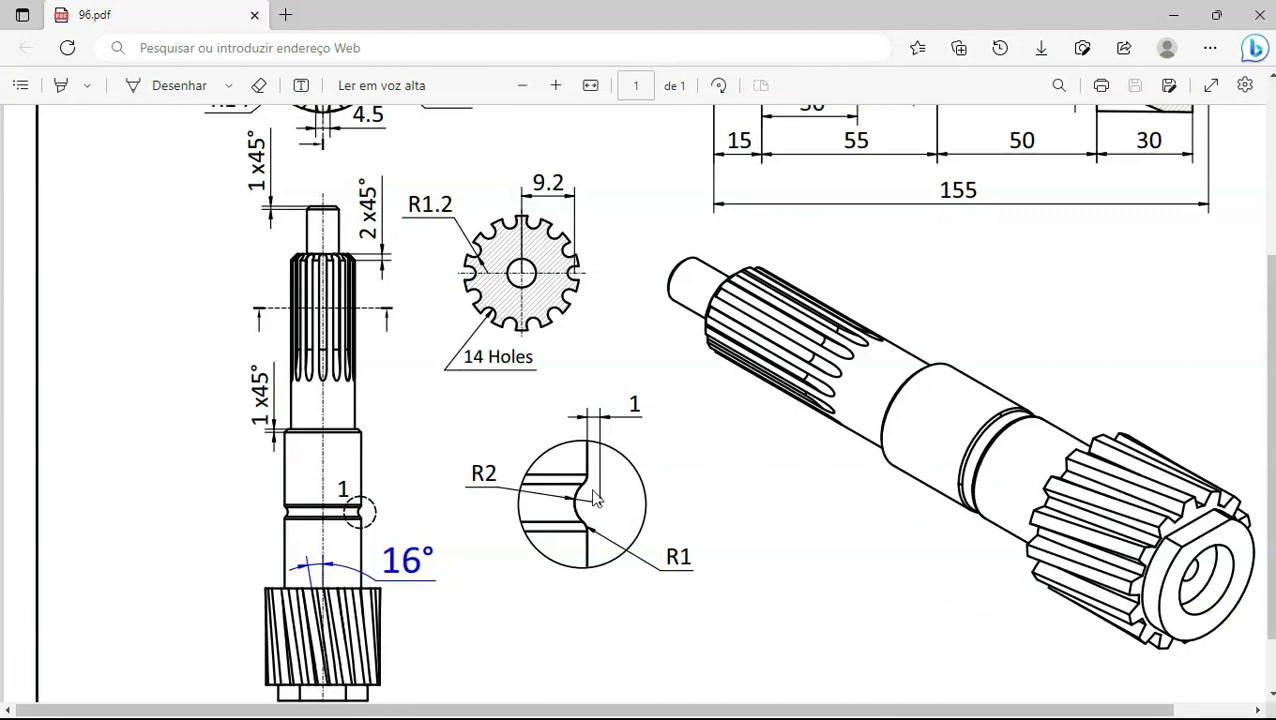
key("alt+Tab")
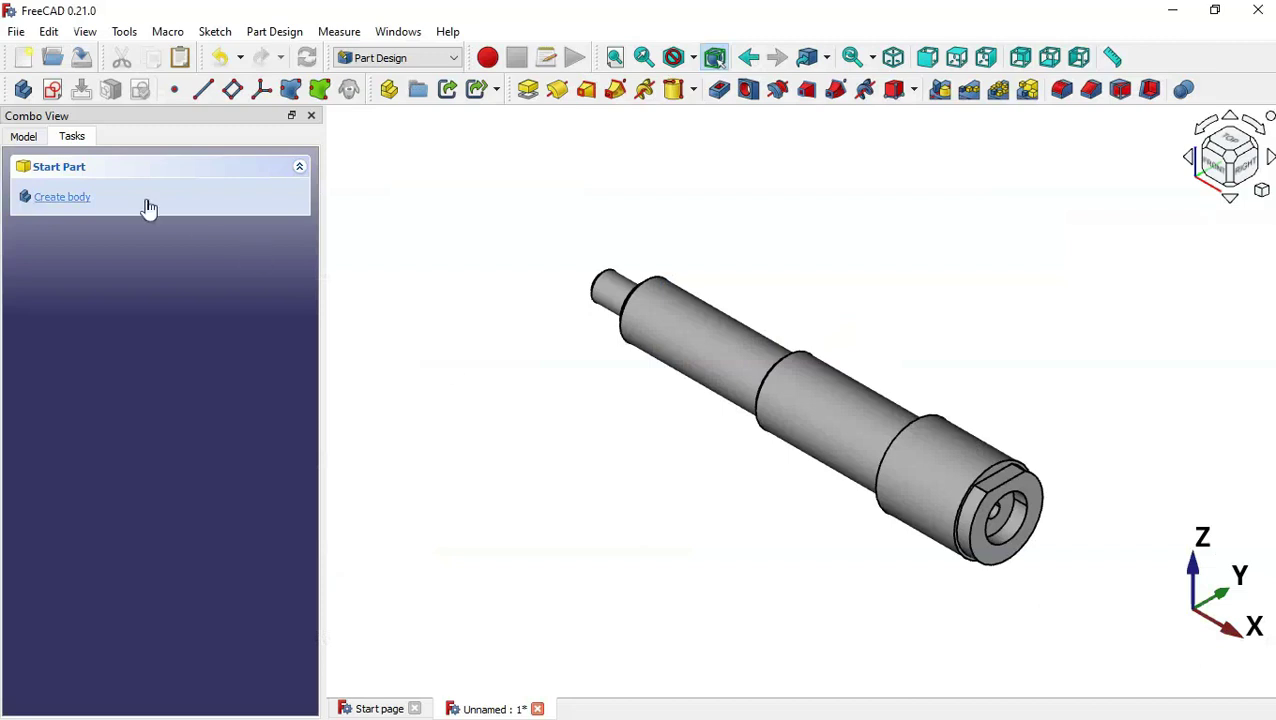
- Create a new sketch on the XZ base plane and turn on the section view
left_click(54, 90)
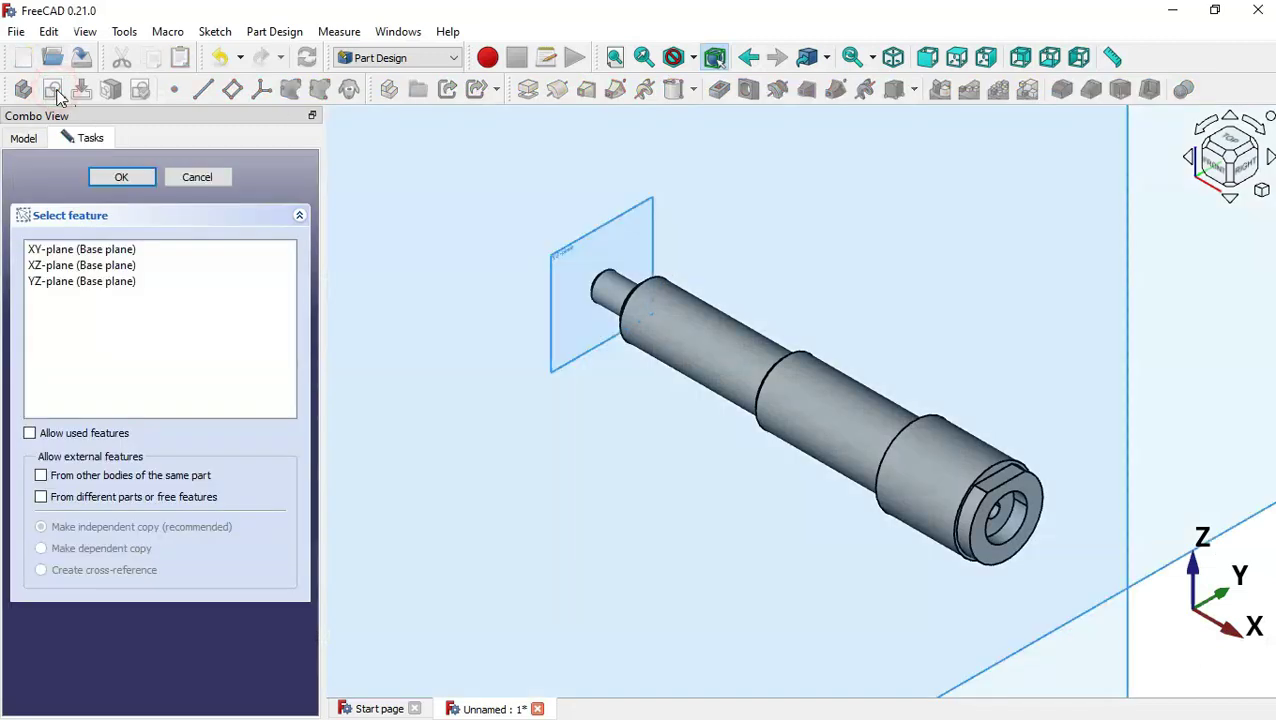
scroll(576, 393, "down", 5)
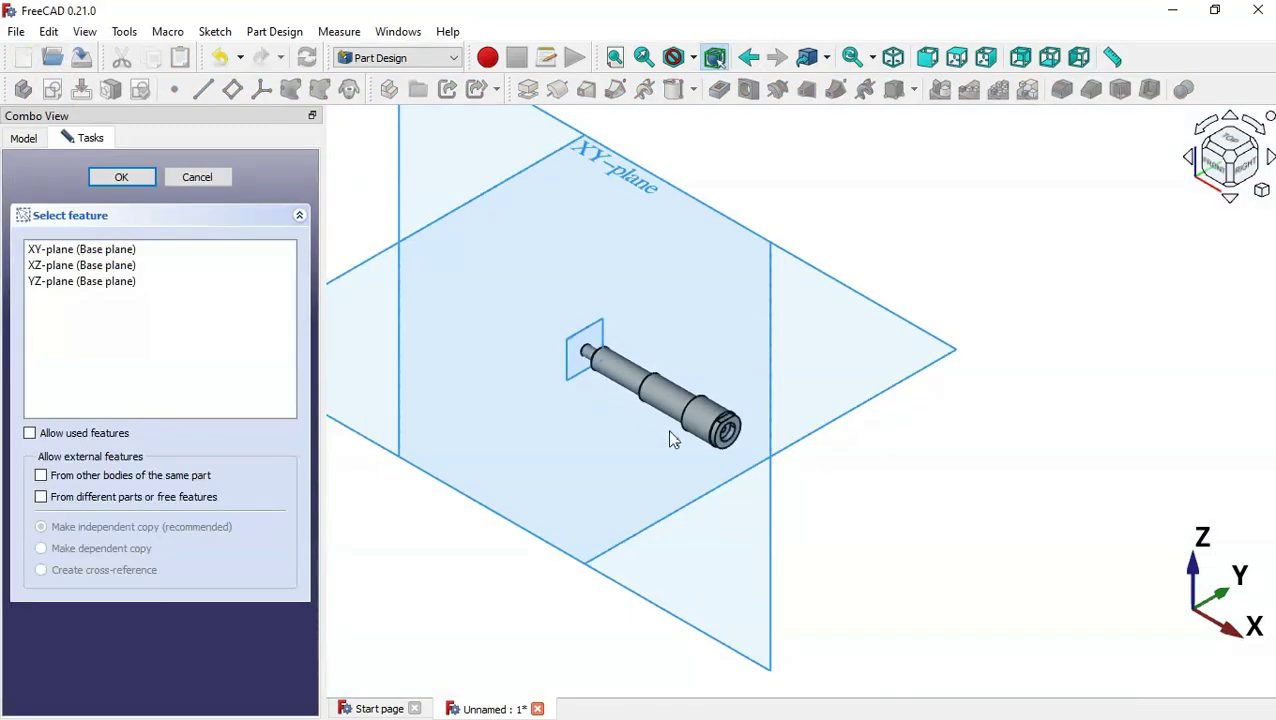
scroll(718, 475, "down", 2)
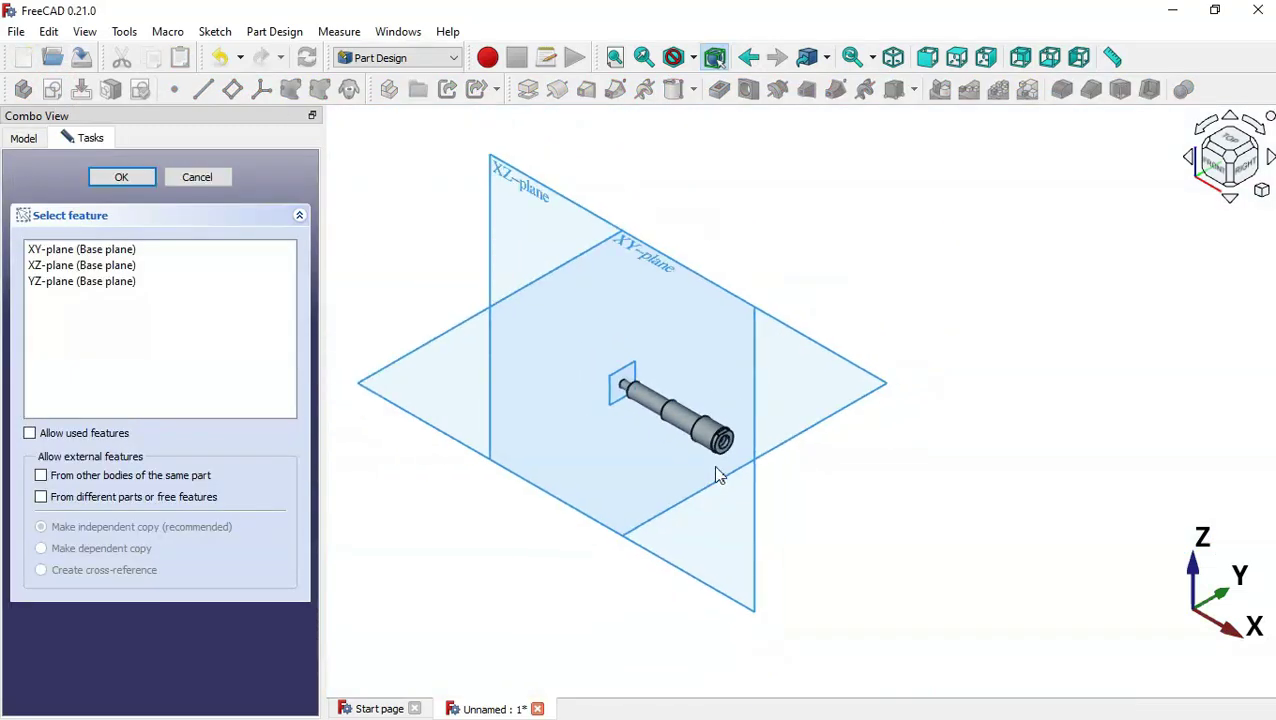
left_click(520, 186)
scroll(695, 354, "up", 2)
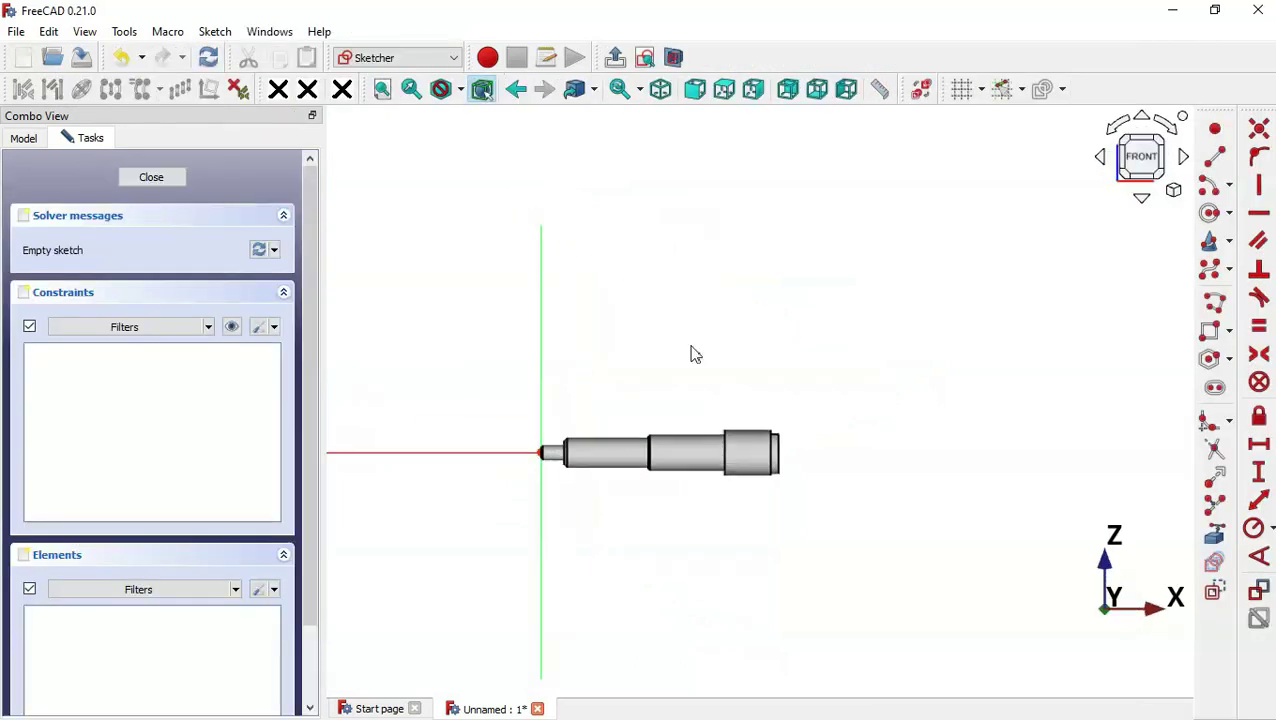
scroll(667, 479, "up", 5)
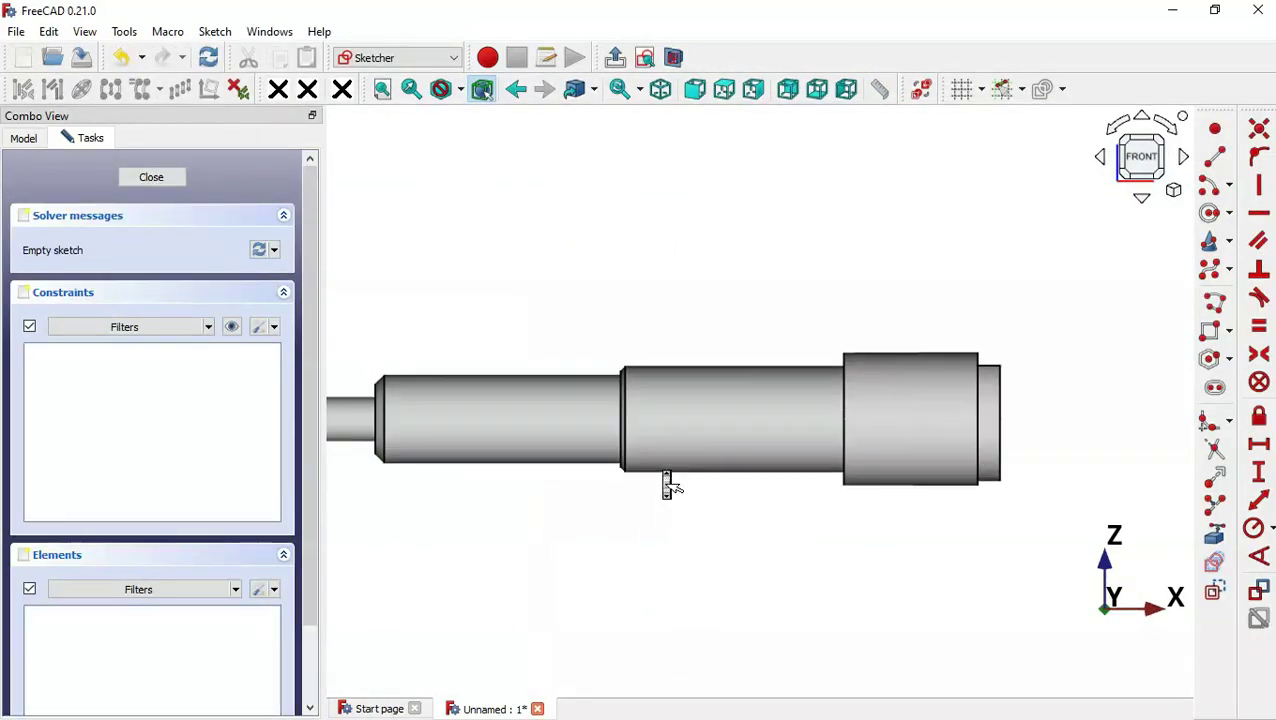
left_click(676, 62)
scroll(849, 402, "down", 2)
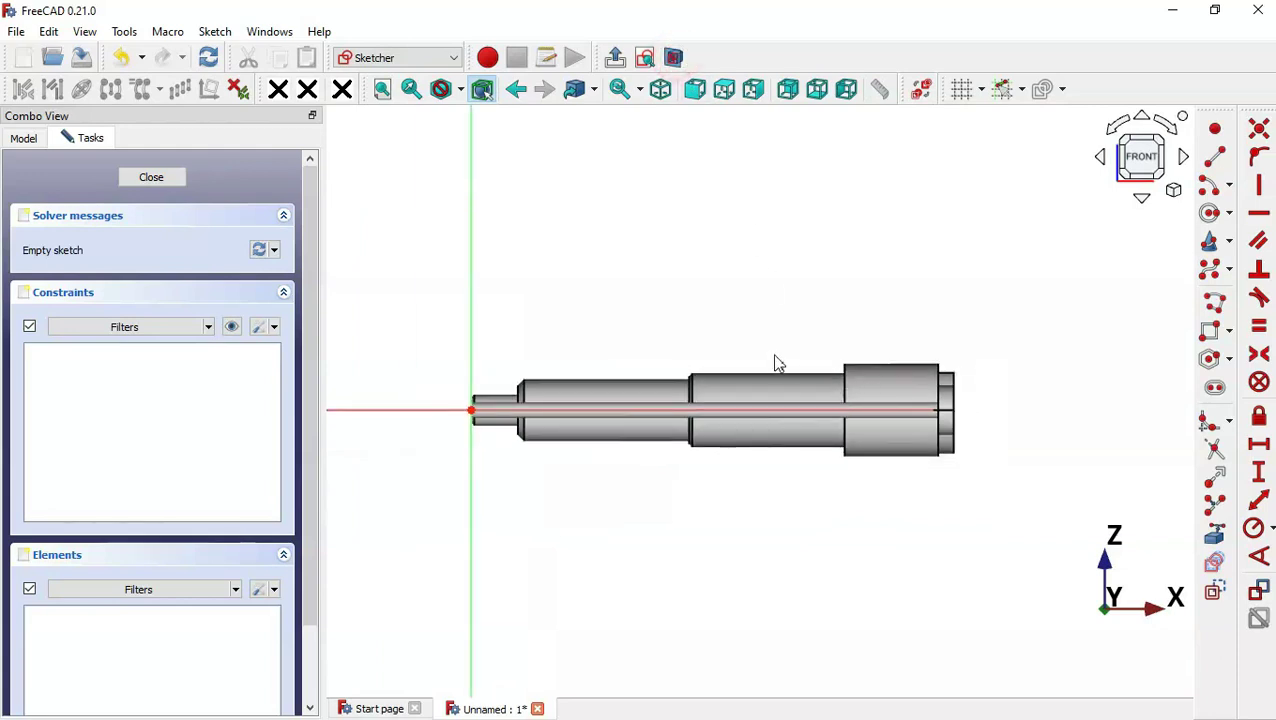
scroll(777, 364, "up", 1)
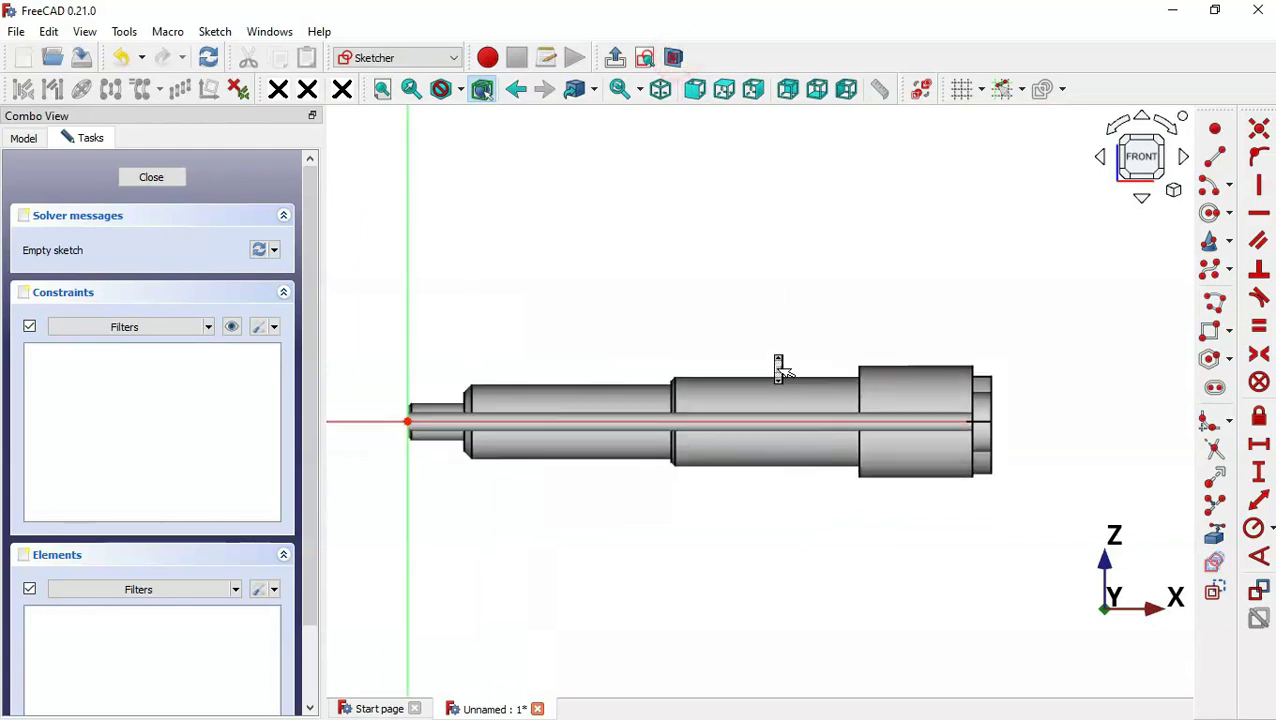
- Draw a small circle in the sketch just above the shaft
left_click(1212, 212)
left_click(753, 340)
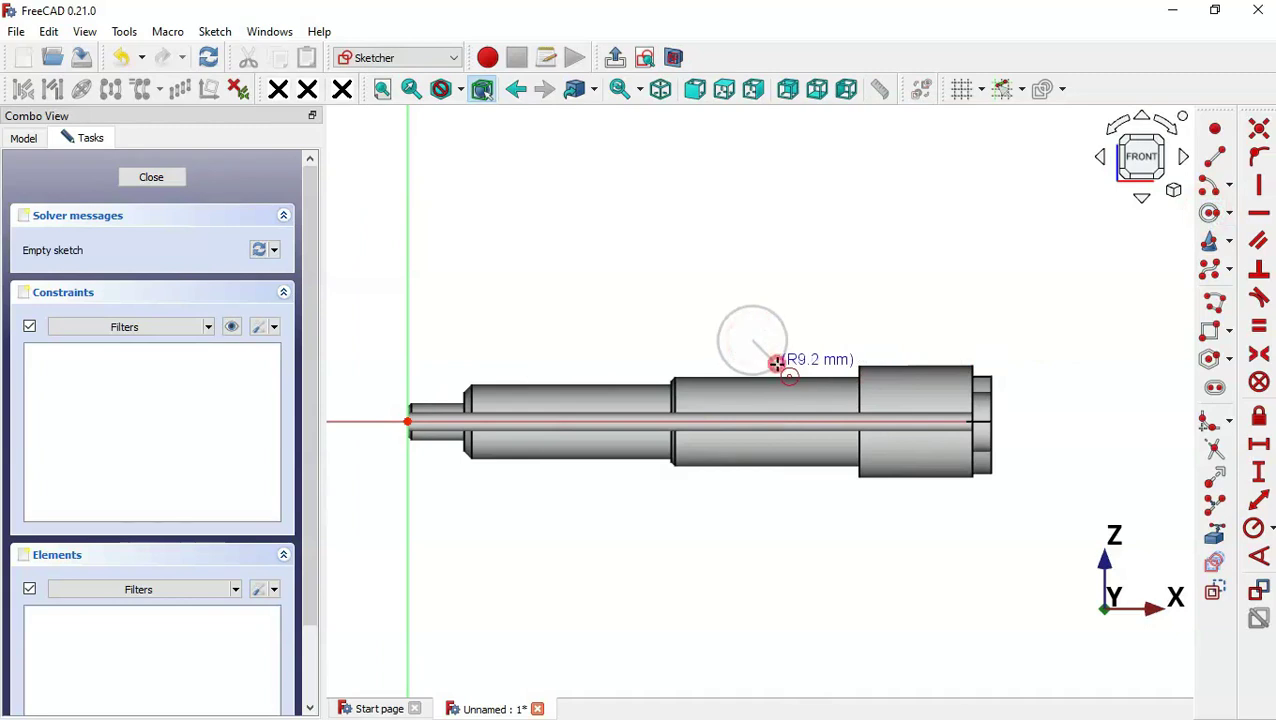
left_click(777, 364)
scroll(686, 293, "up", 1)
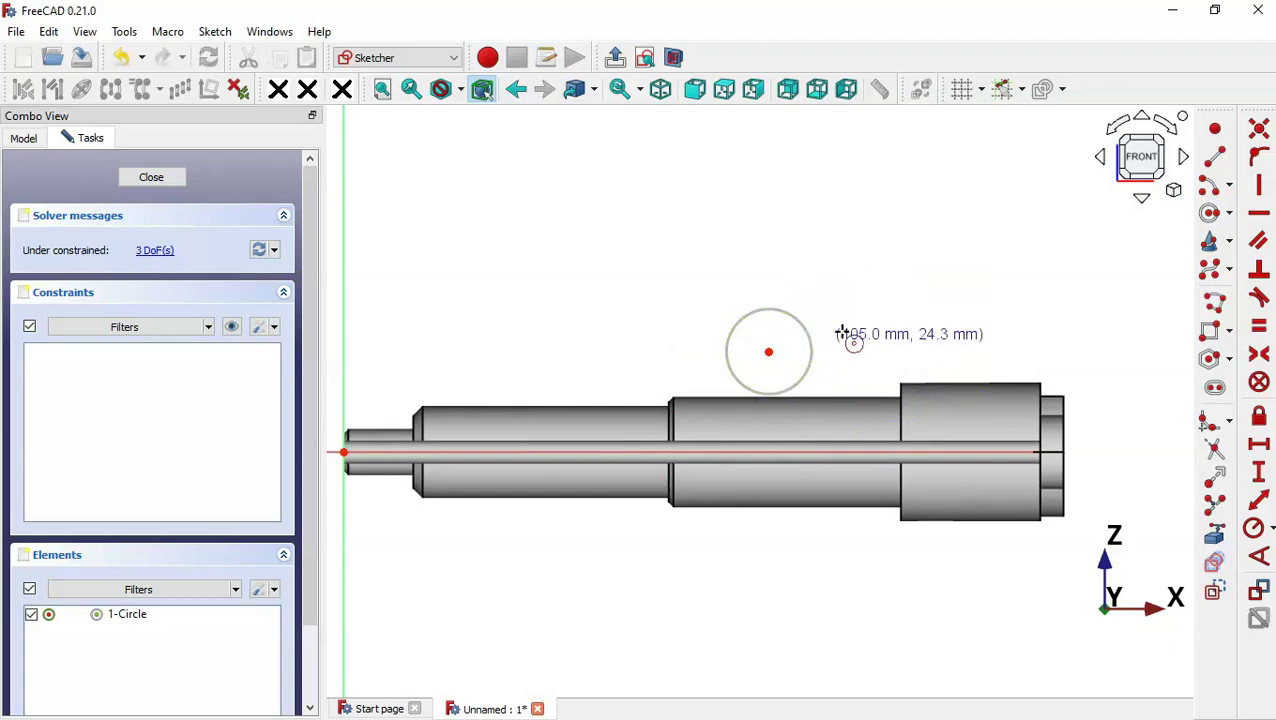
- Constrain the circle's radius to 2 mm
key("alt+Tab")
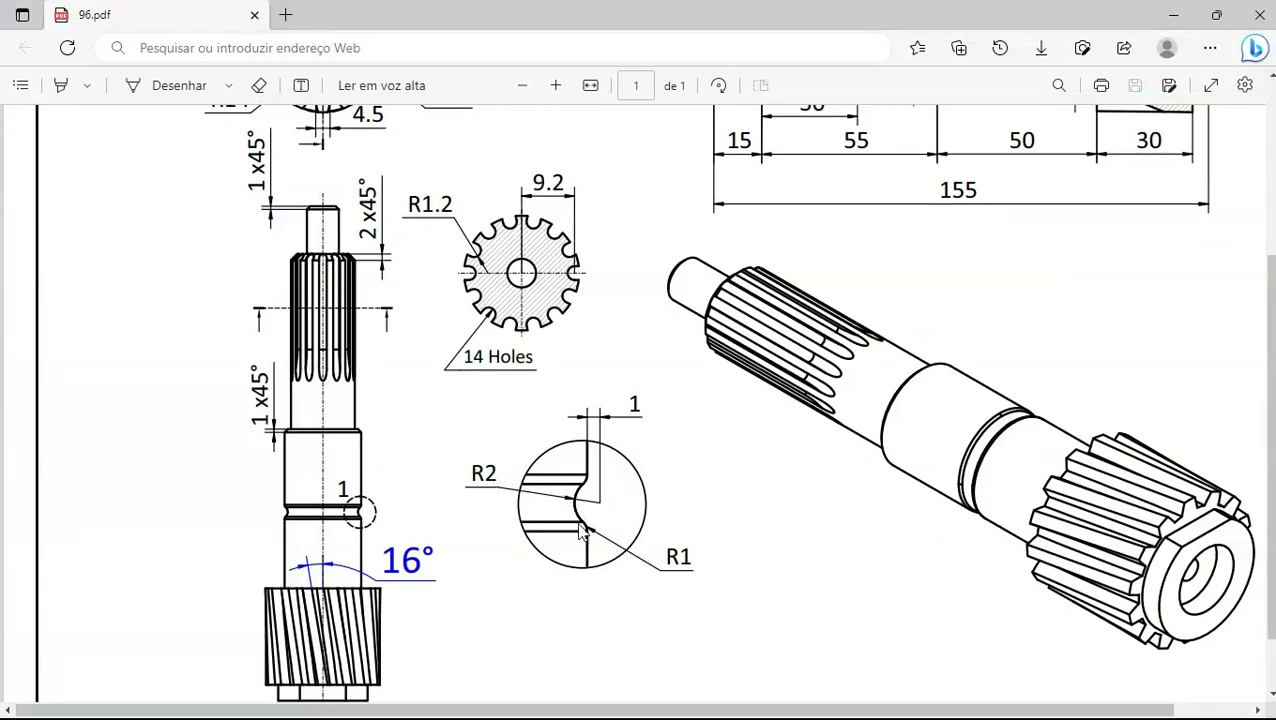
key("alt+Tab")
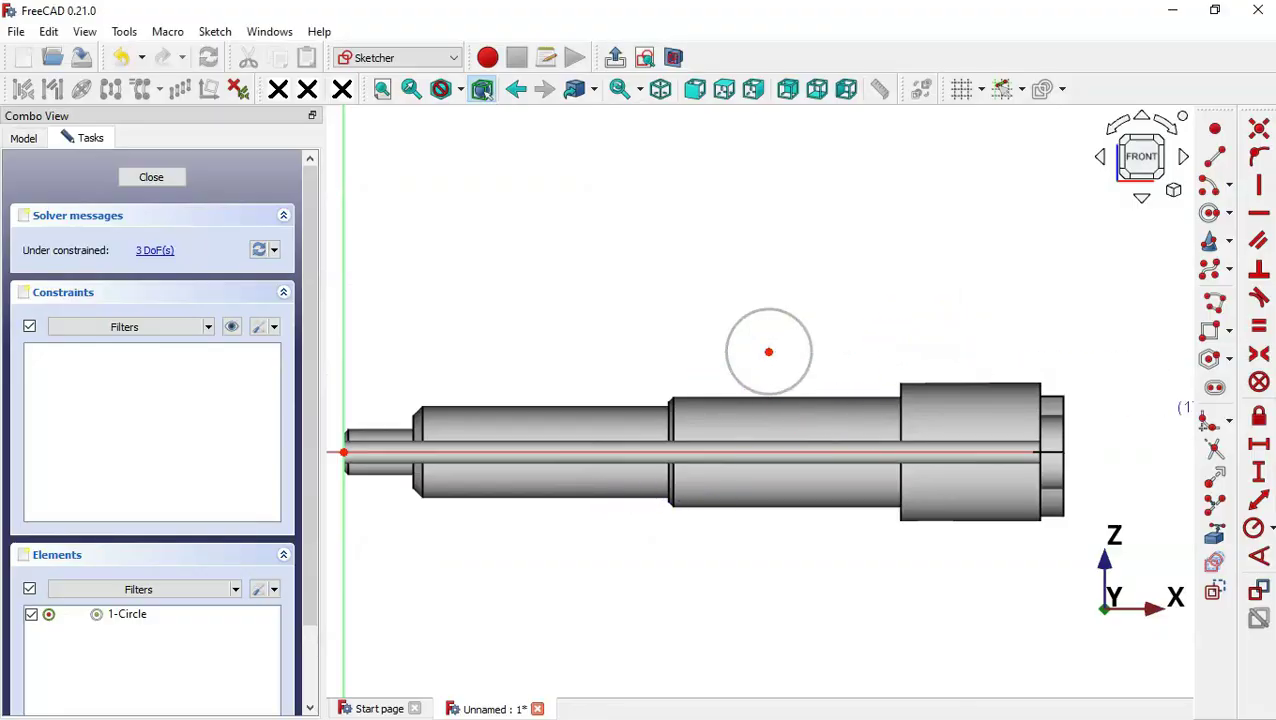
left_click(1272, 530)
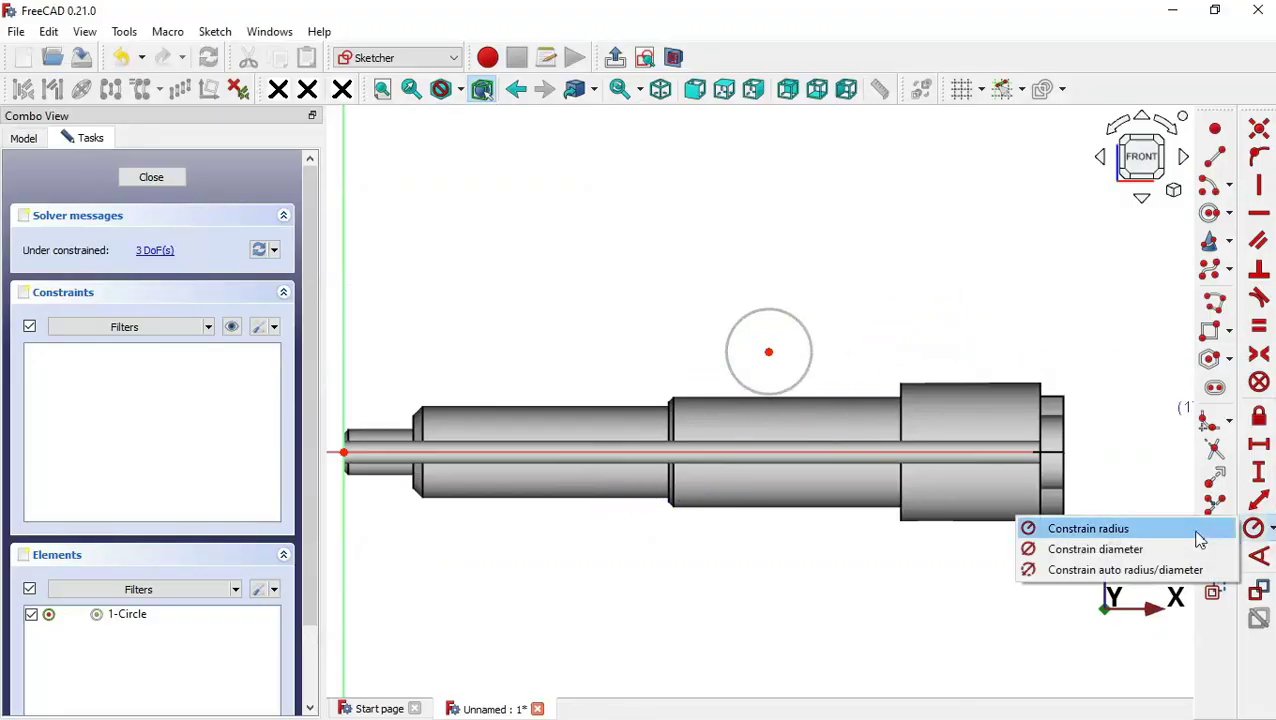
left_click(1135, 533)
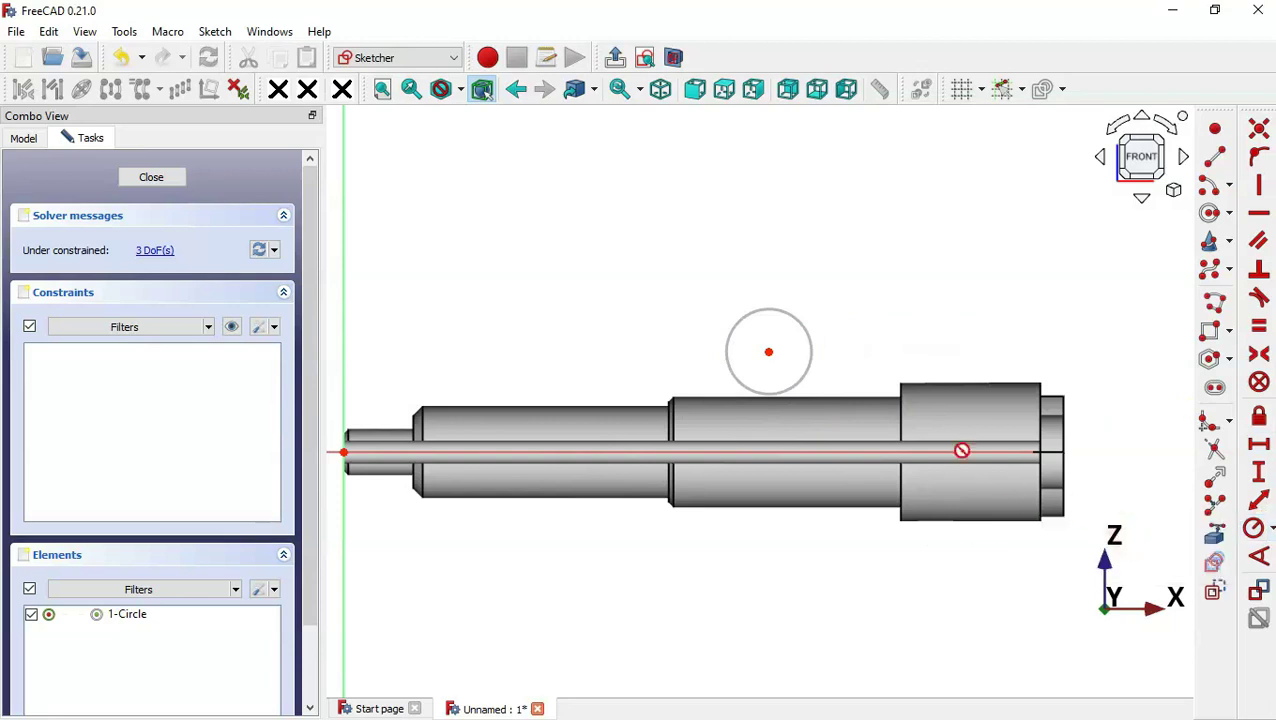
left_click(812, 361)
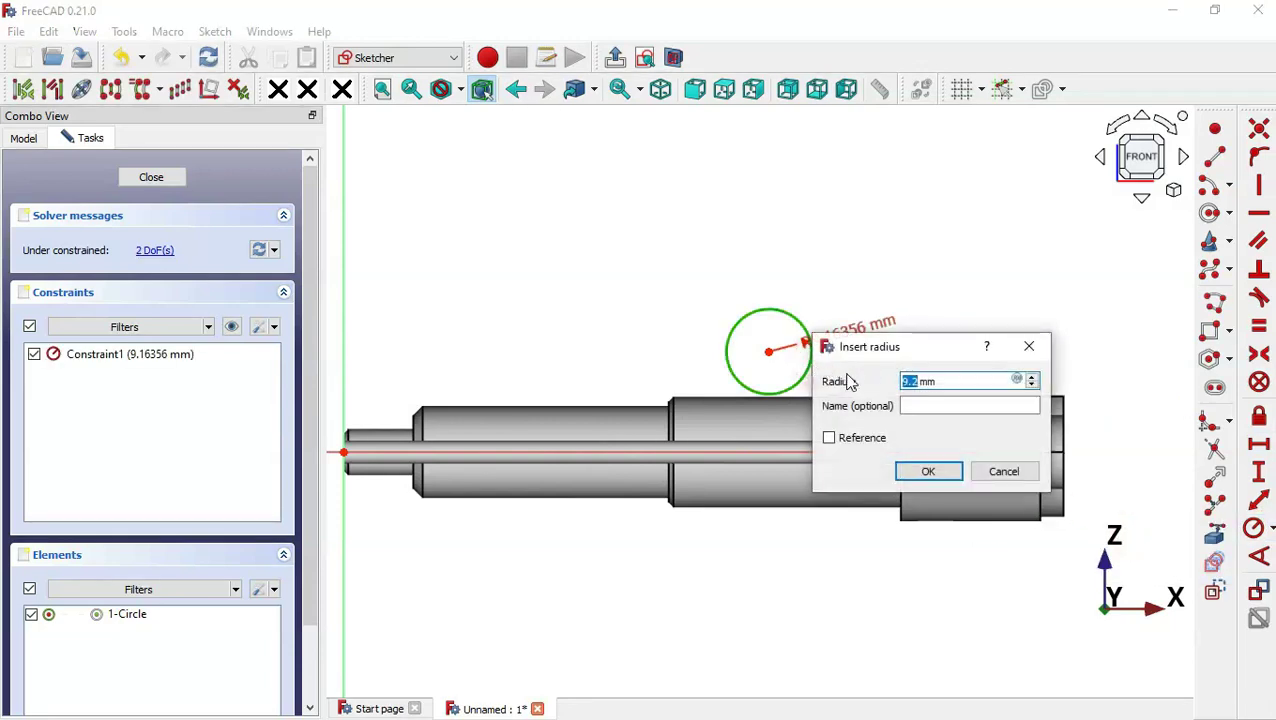
type("2")
key("Return")
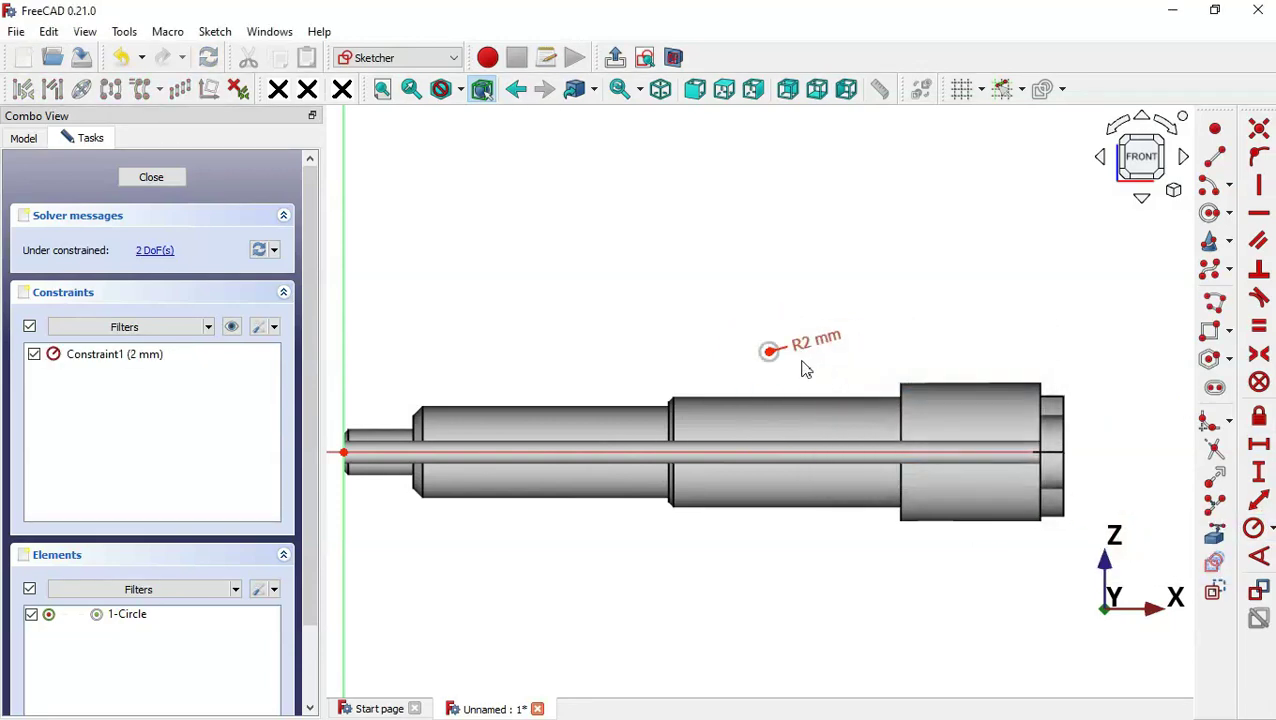
scroll(805, 370, "up", 1)
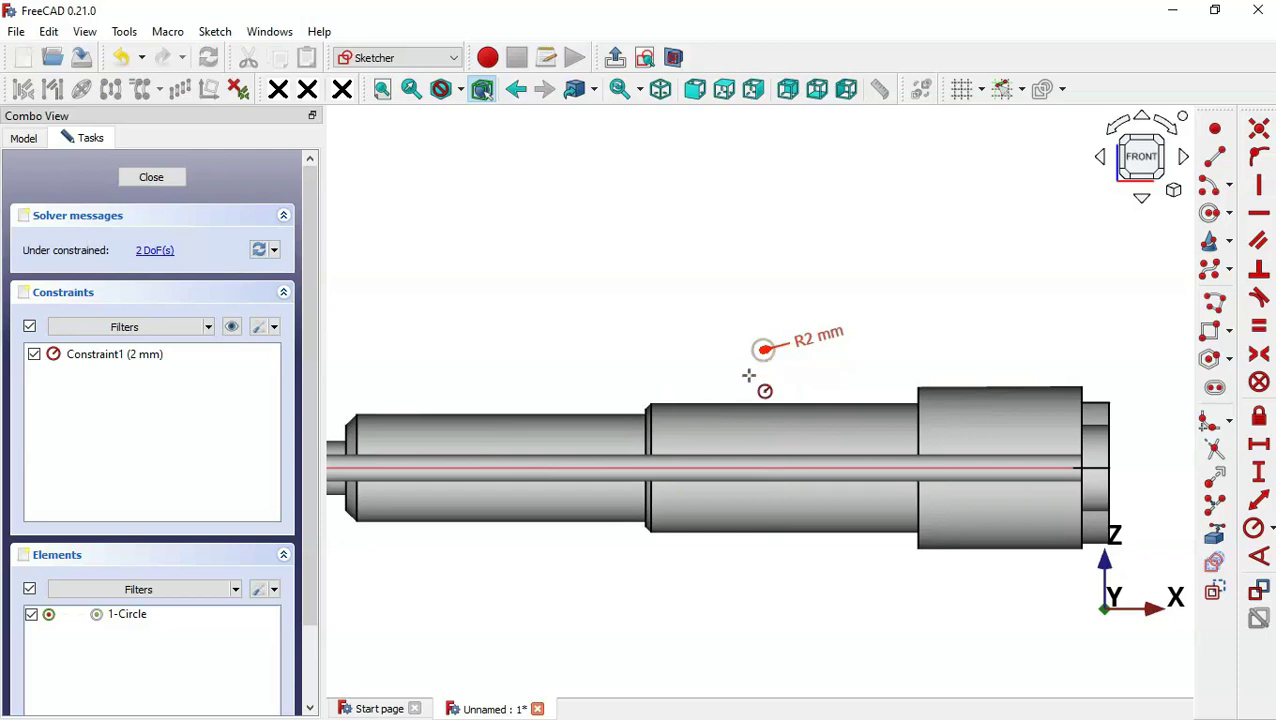
scroll(750, 378, "up", 2)
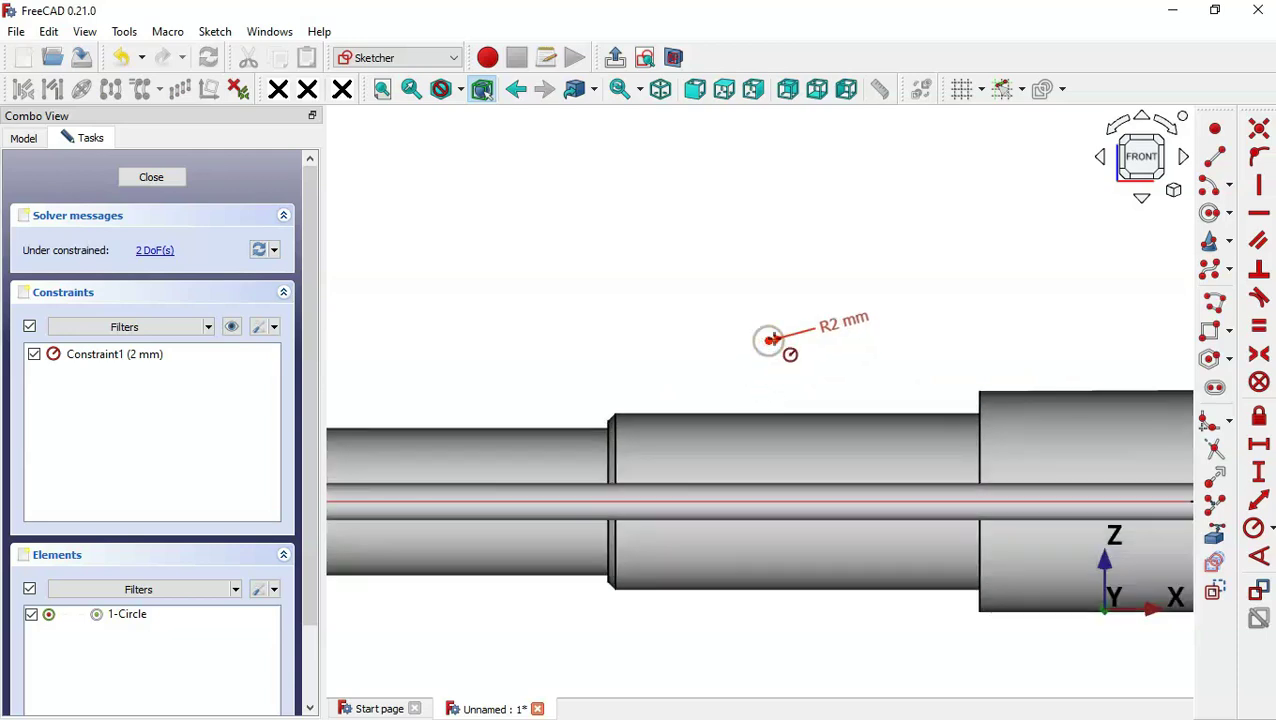
key("alt+Tab")
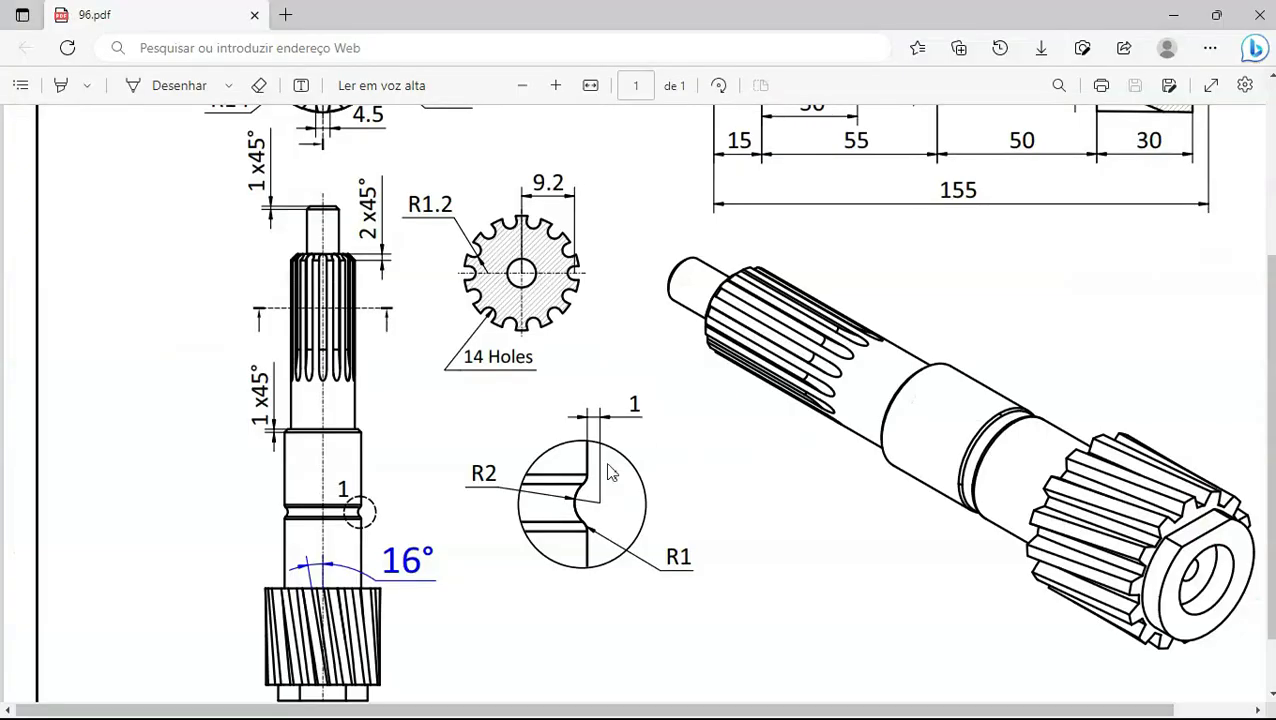
- Bring the shaft's shoulder edge into the sketch as external geometry
key("alt+Tab")
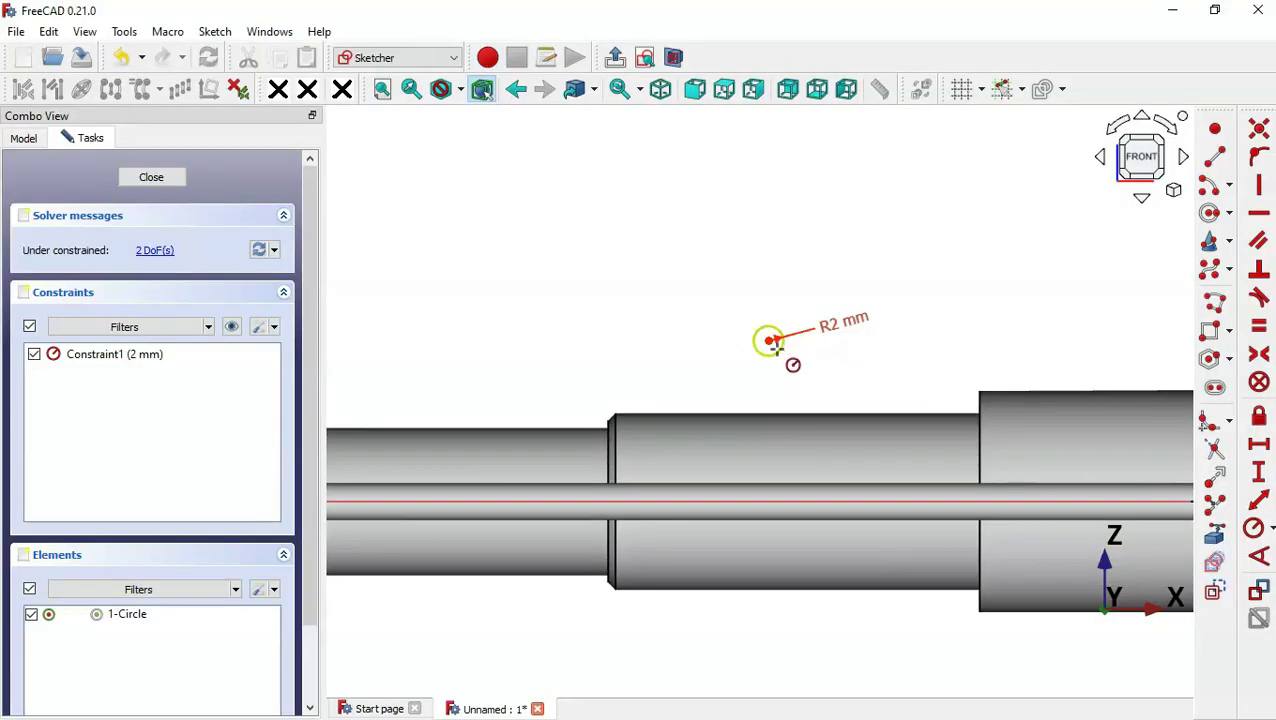
key("alt+Tab")
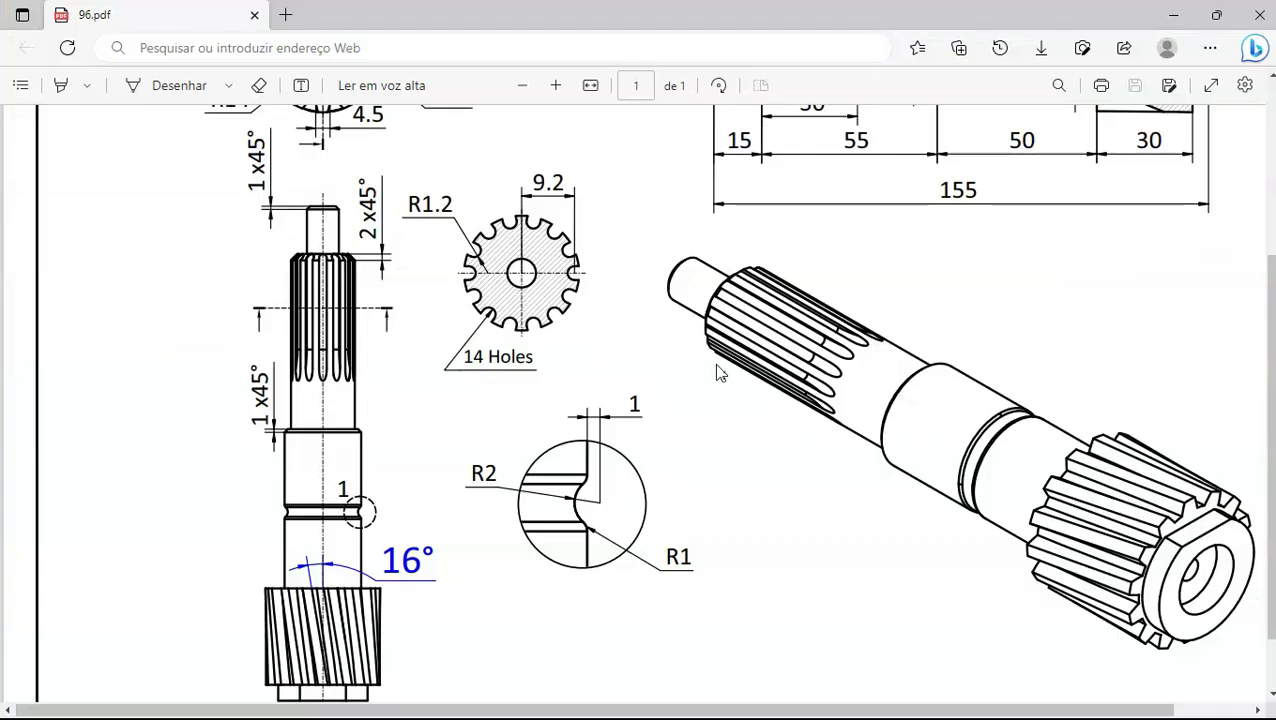
key("alt+Tab")
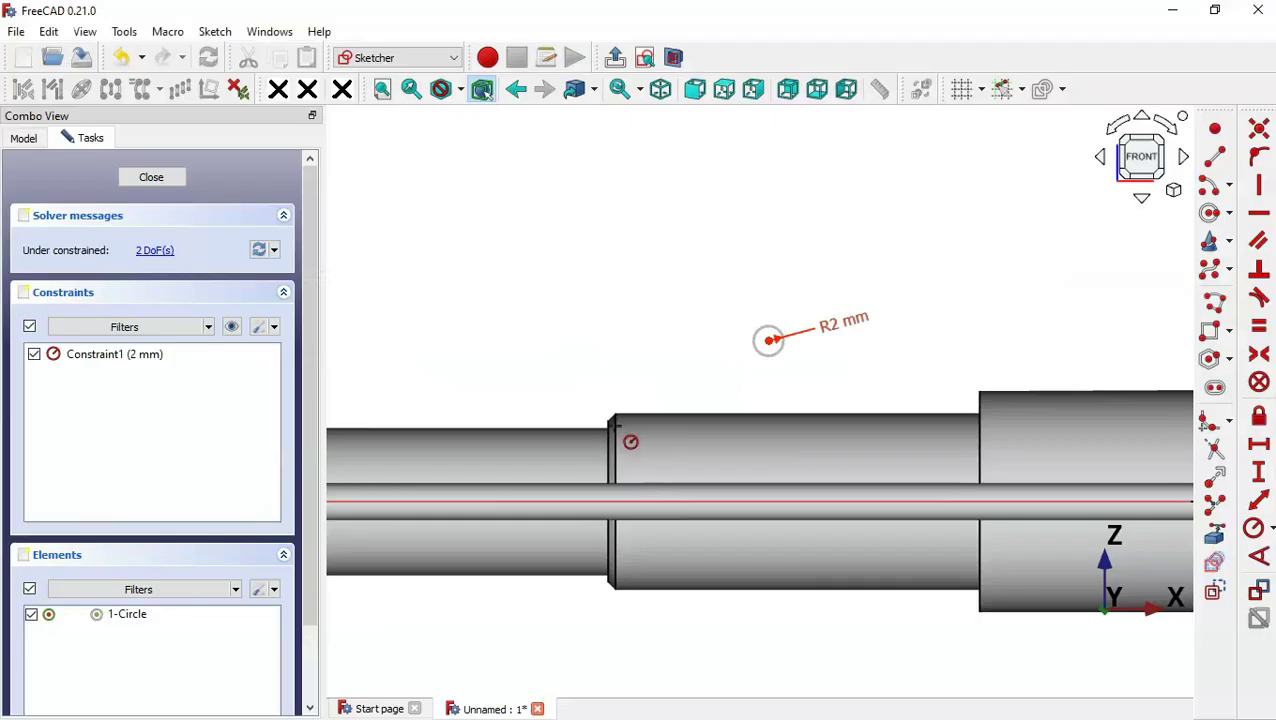
left_click(1214, 535)
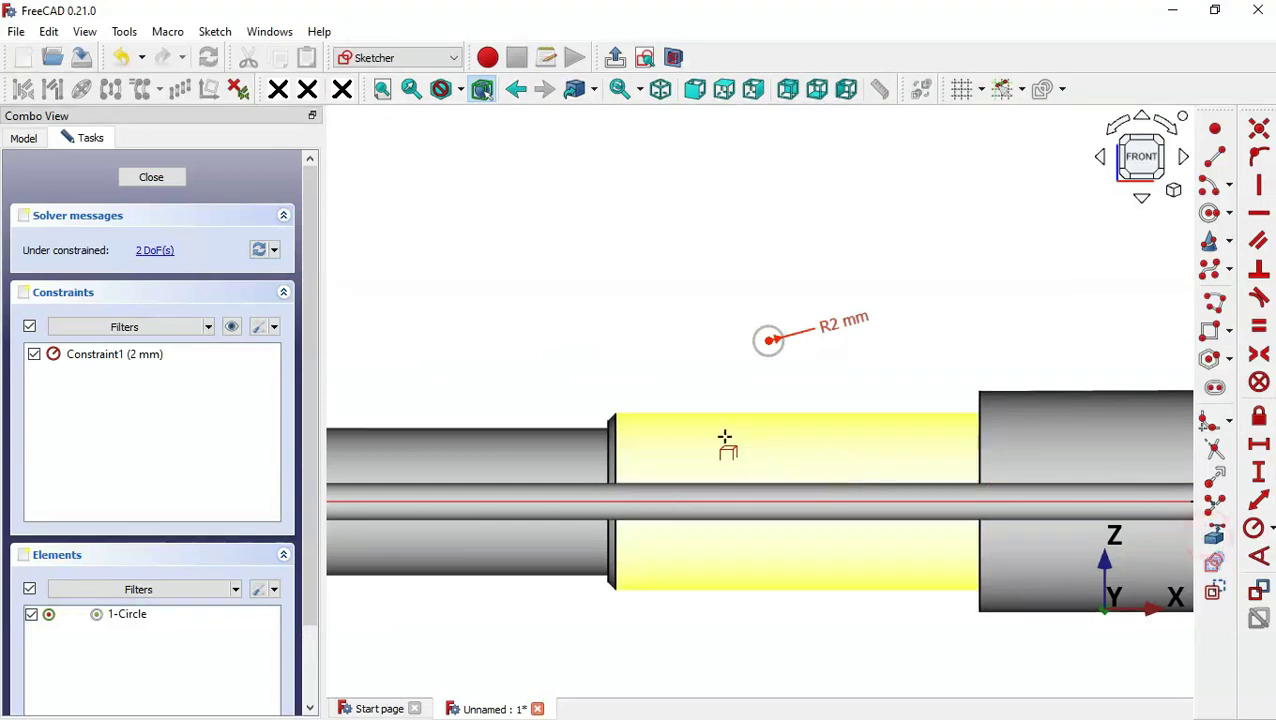
left_click(619, 439)
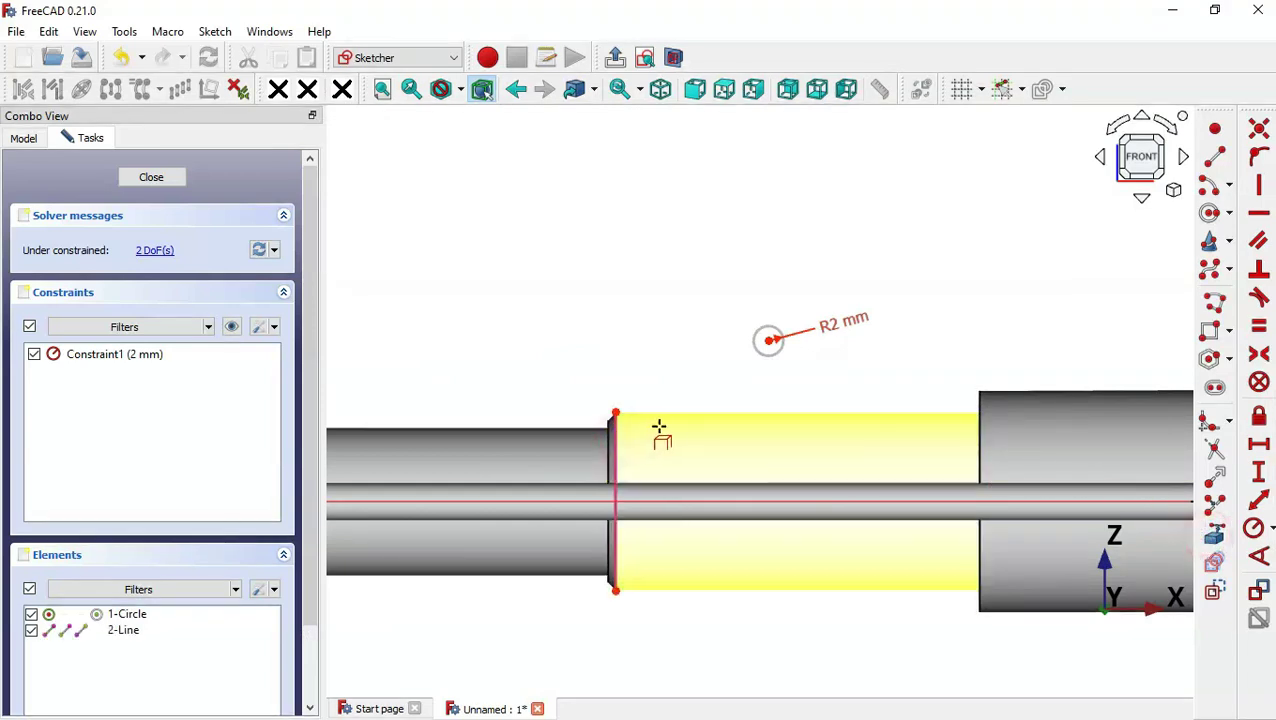
- Set the circle centre 1 mm vertically from the shoulder edge's top end
left_click(1260, 474)
left_click(768, 340)
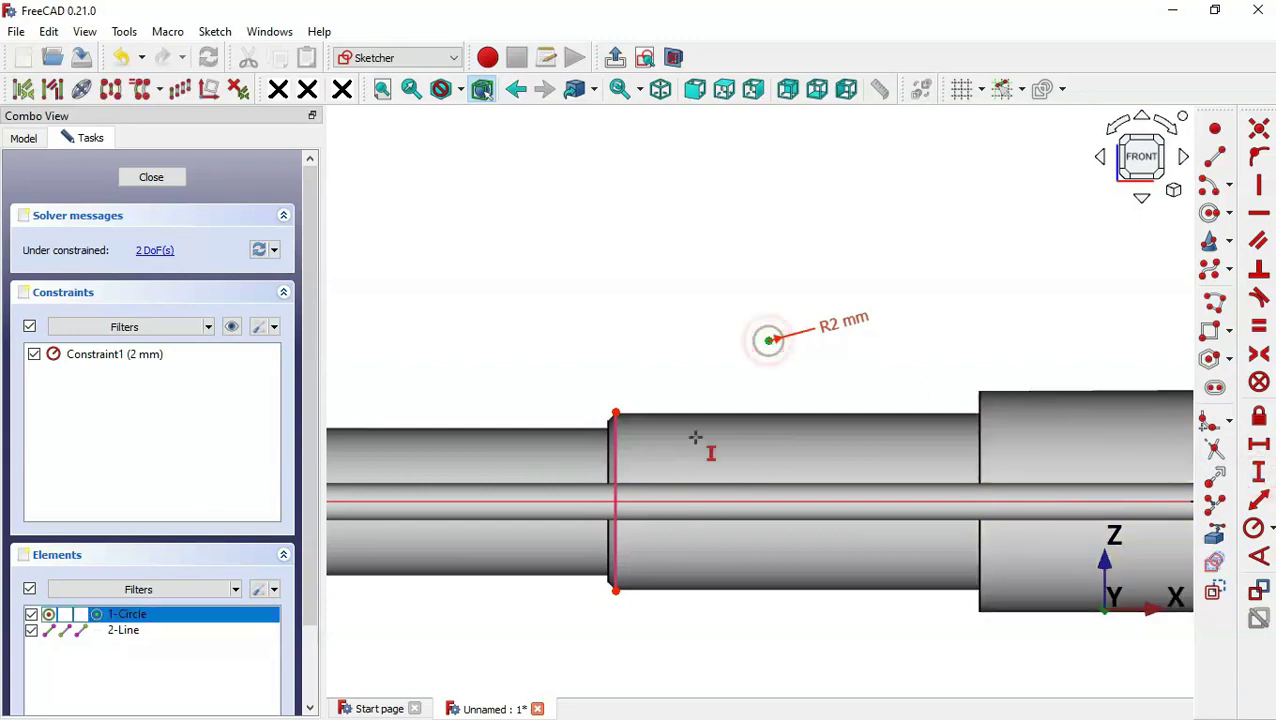
left_click(614, 412)
key("alt+Tab")
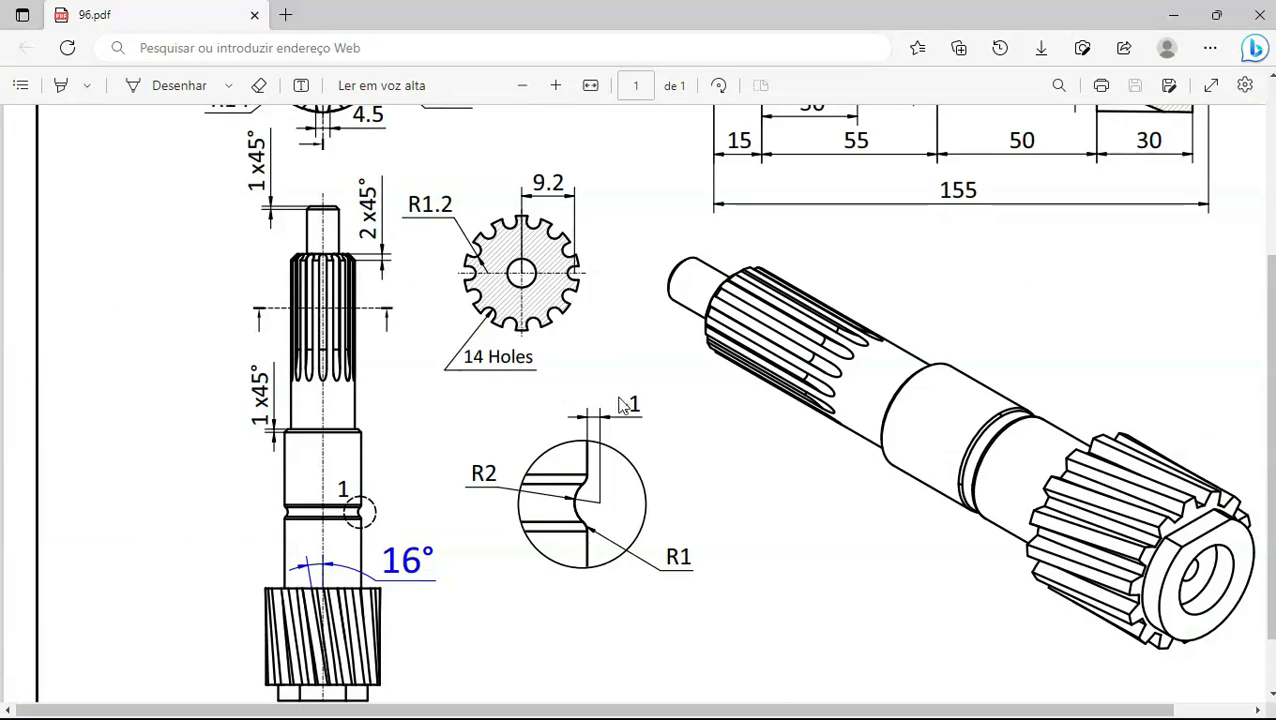
key("alt+Tab")
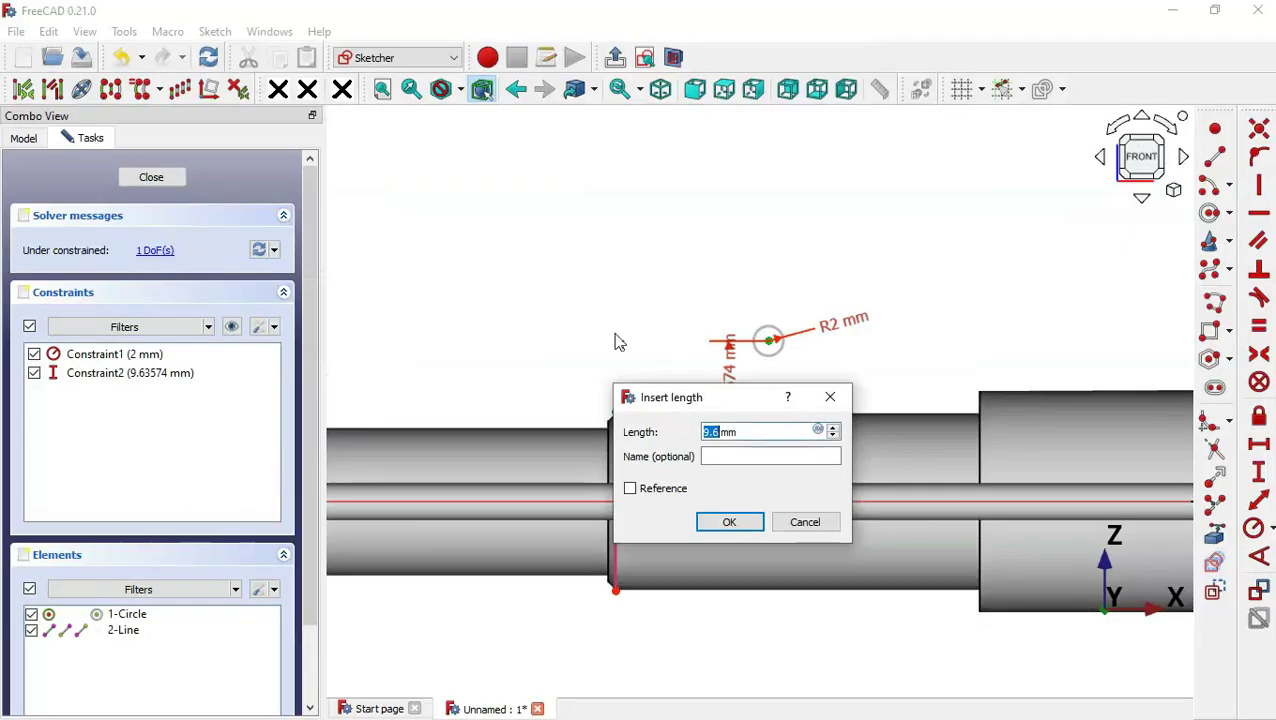
type("1")
key("Return")
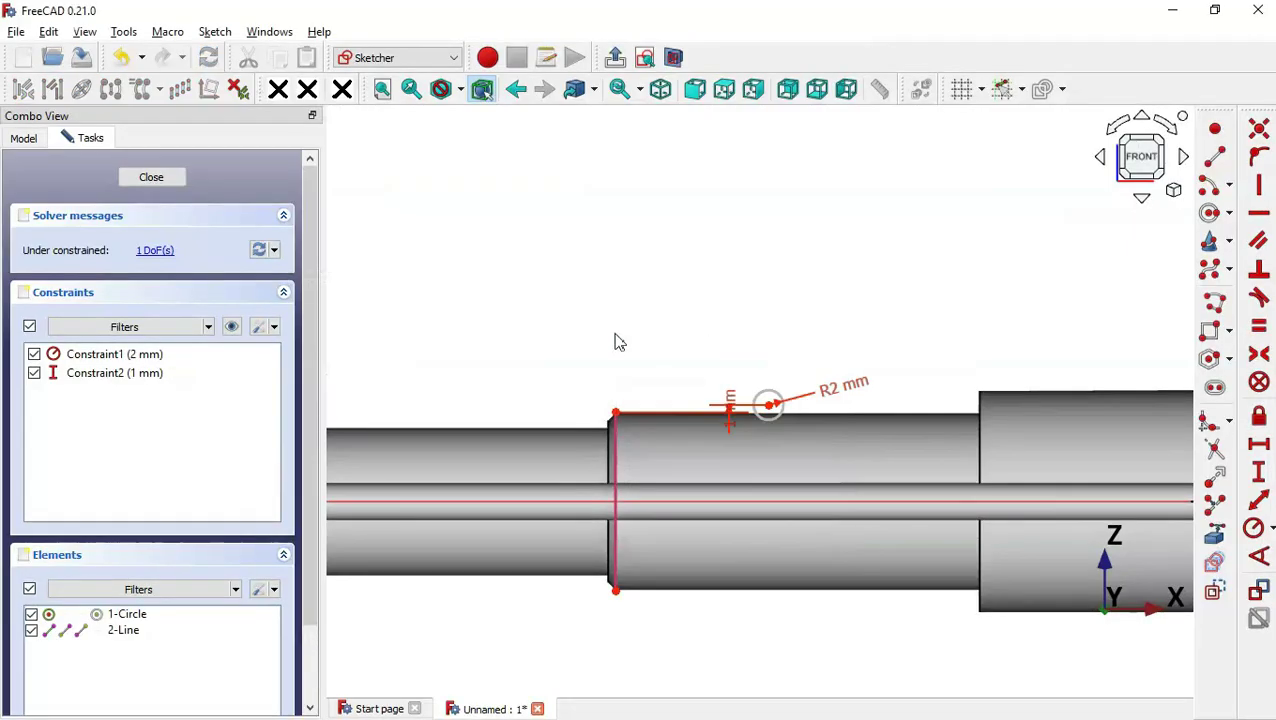
- Set the circle centre 27 mm horizontally from the shoulder edge's top end
left_click(766, 405)
left_click(614, 411)
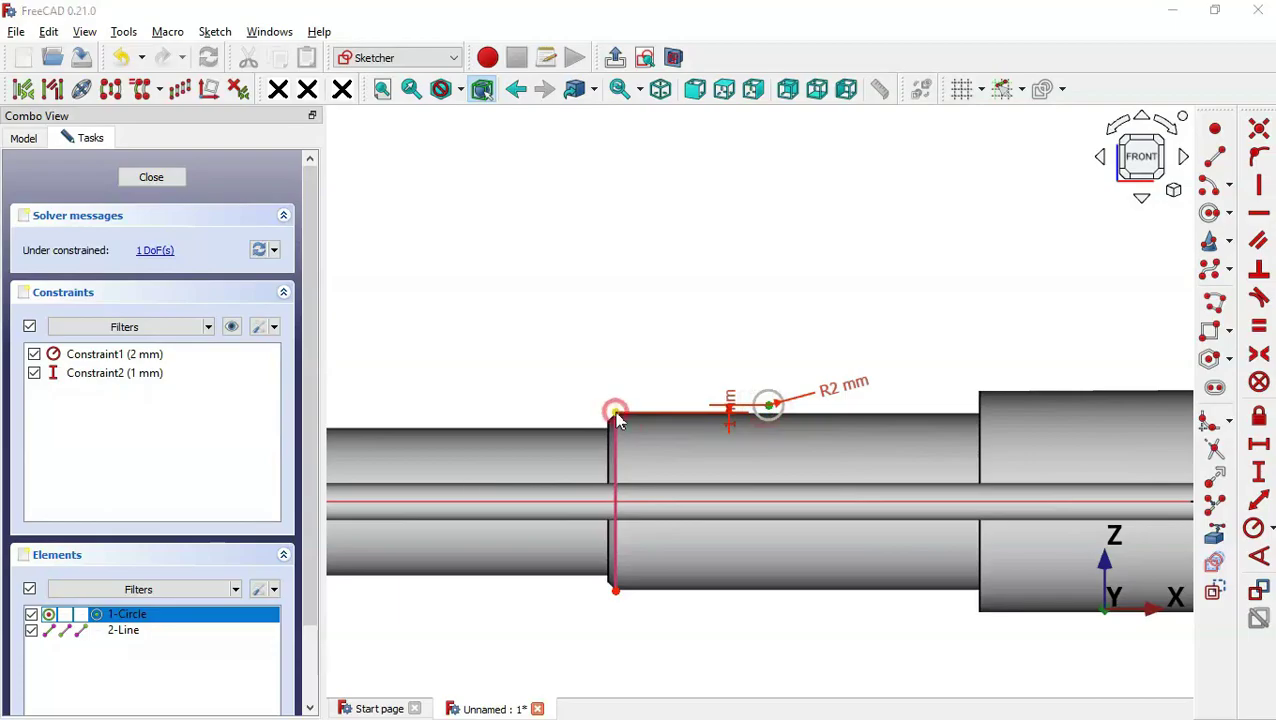
key("l")
key("alt+Tab")
scroll(869, 362, "up", 5)
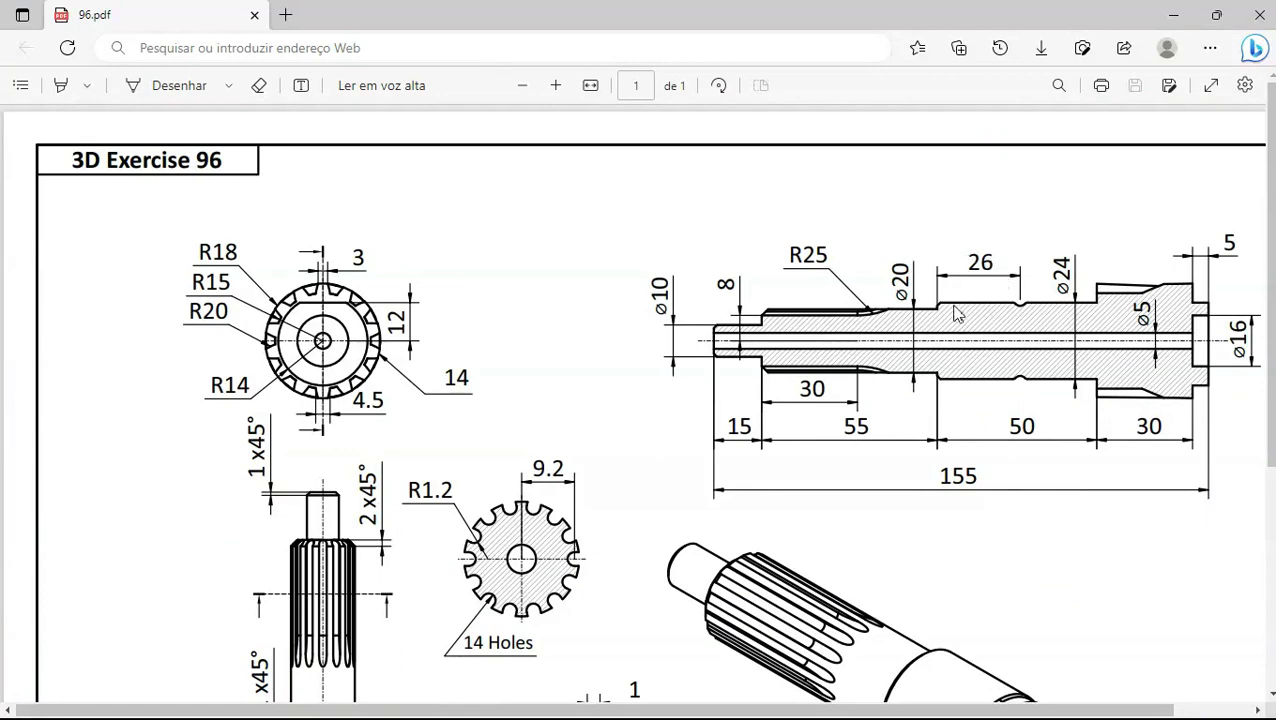
scroll(1085, 249, "up", 2, "ctrl")
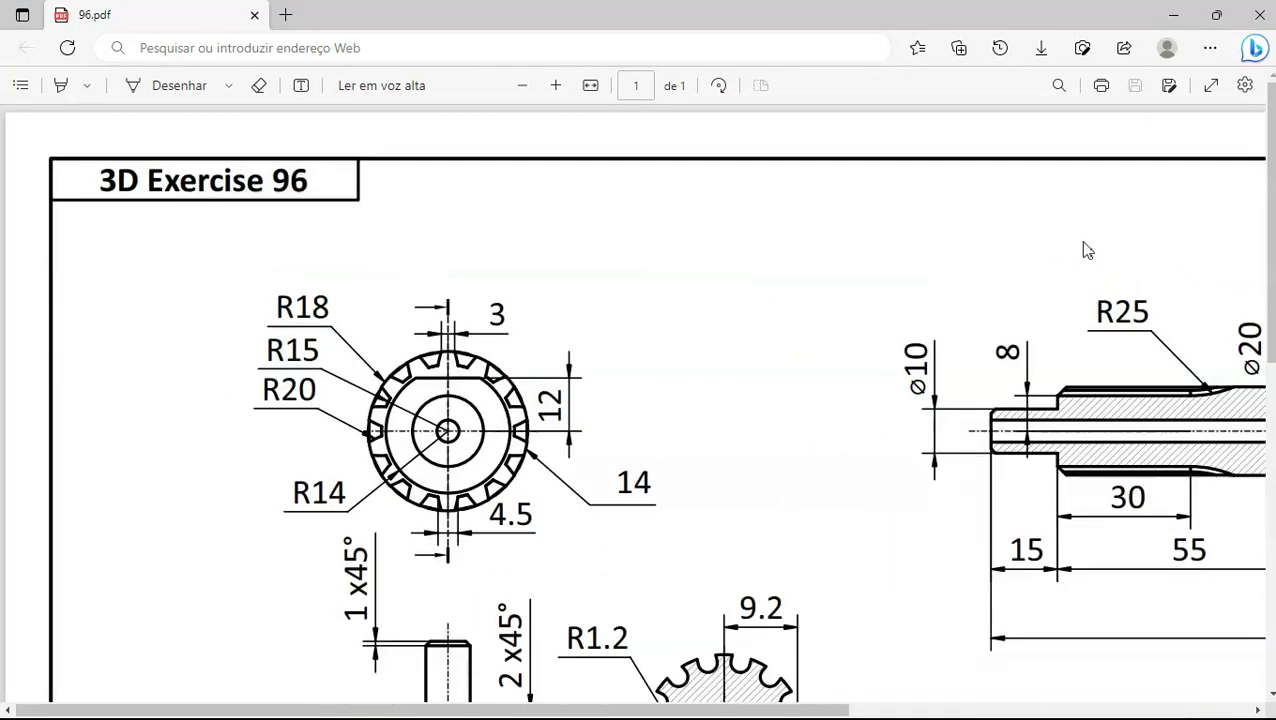
scroll(1087, 250, "down", 1, "ctrl")
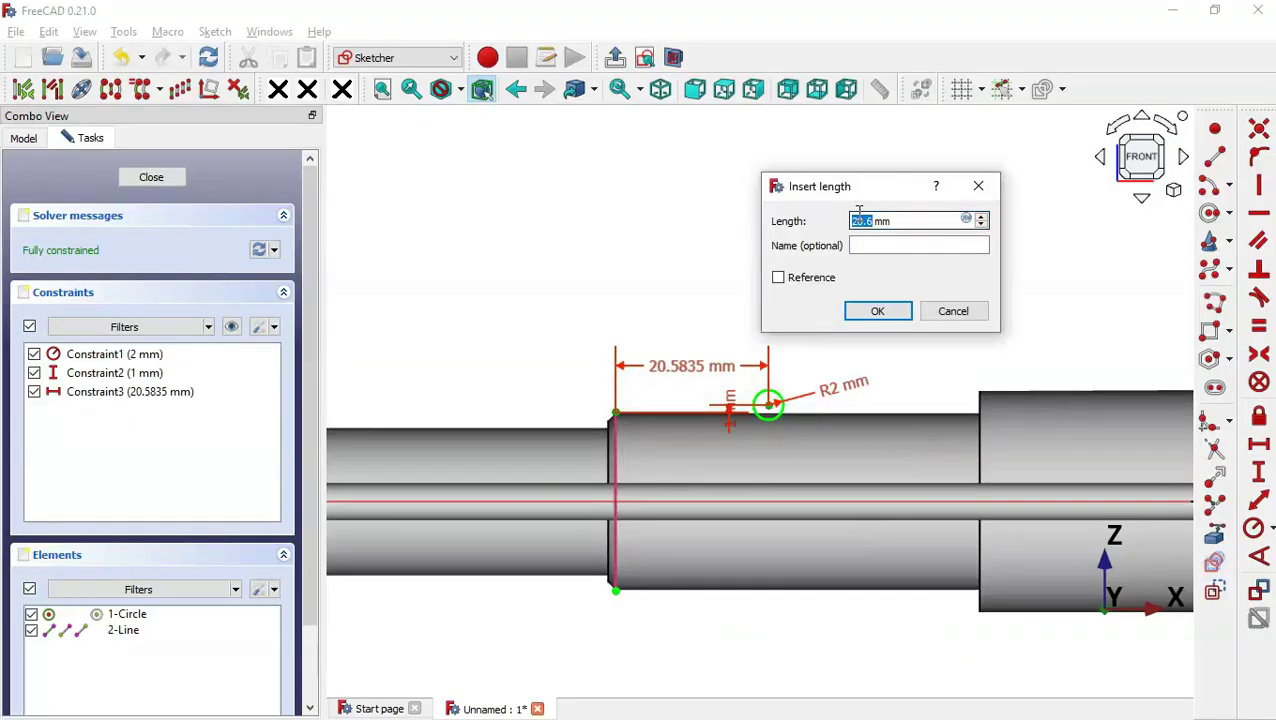
type("26+1")
left_click_drag(883, 221, 800, 222)
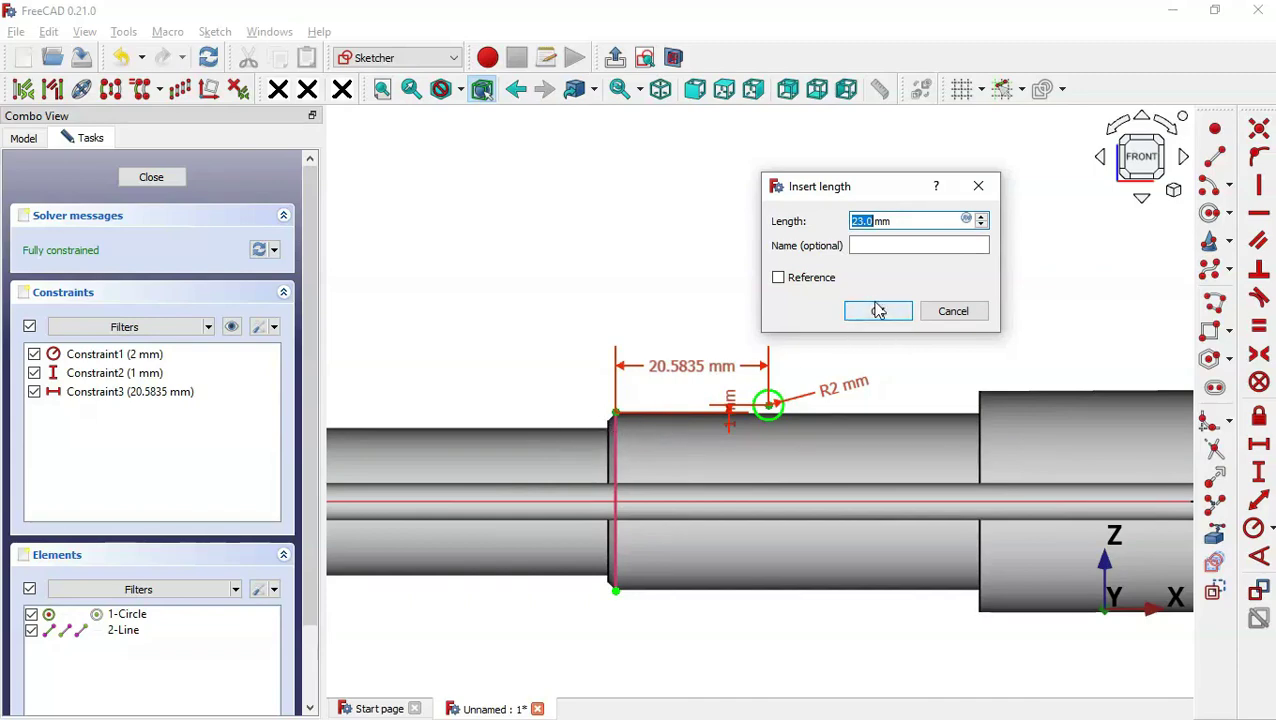
type("26+1mm")
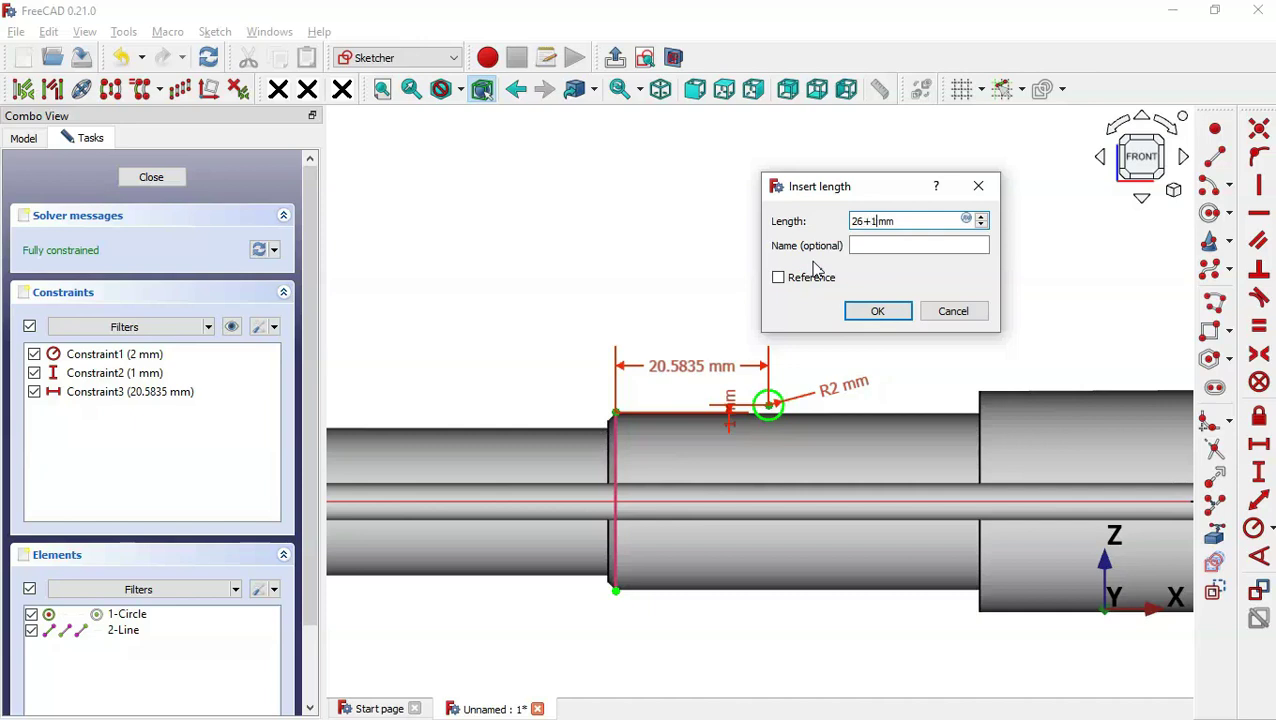
left_click(872, 317)
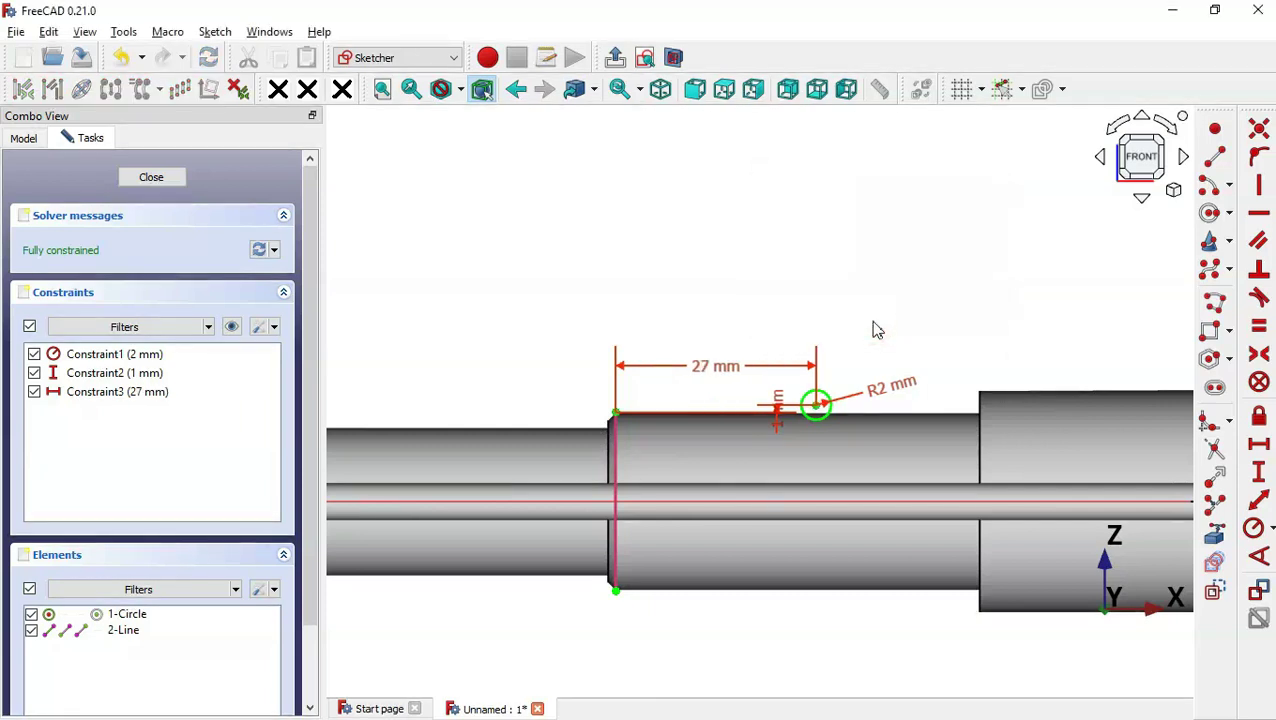
- Close the sketch and revolve the circle into a groove about the Base X axis
left_click(615, 57)
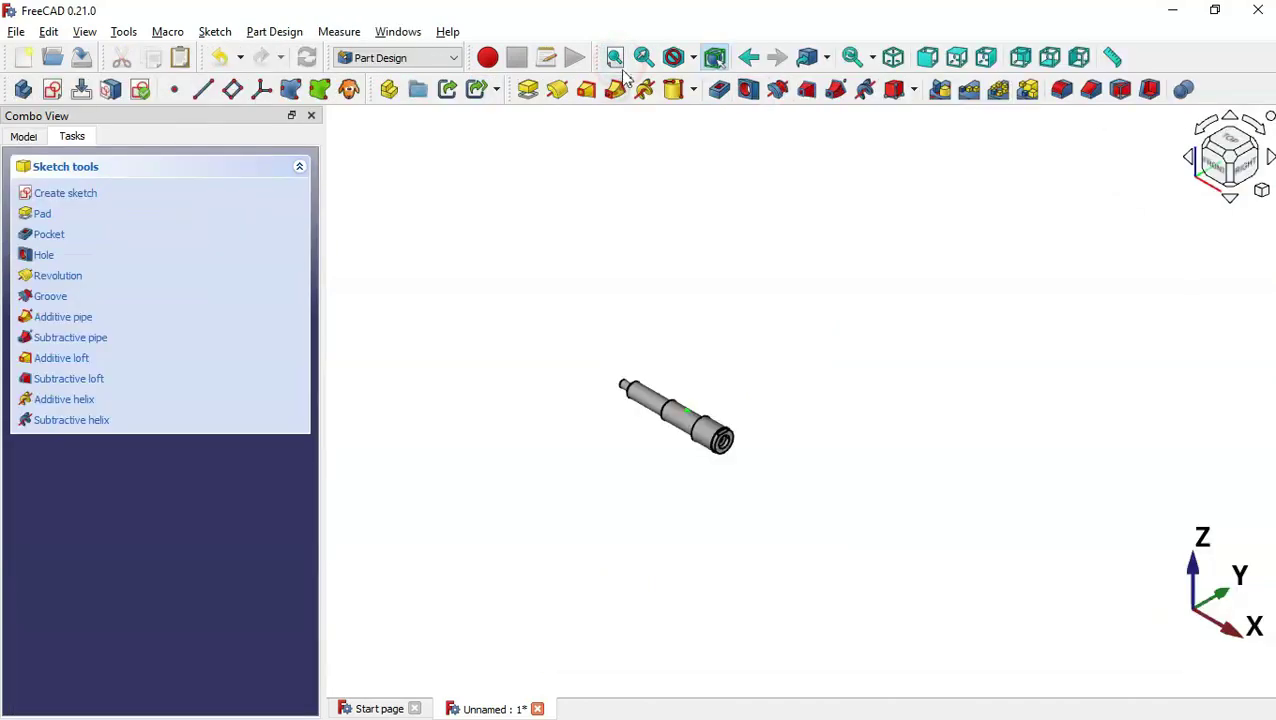
key("v")
key("f")
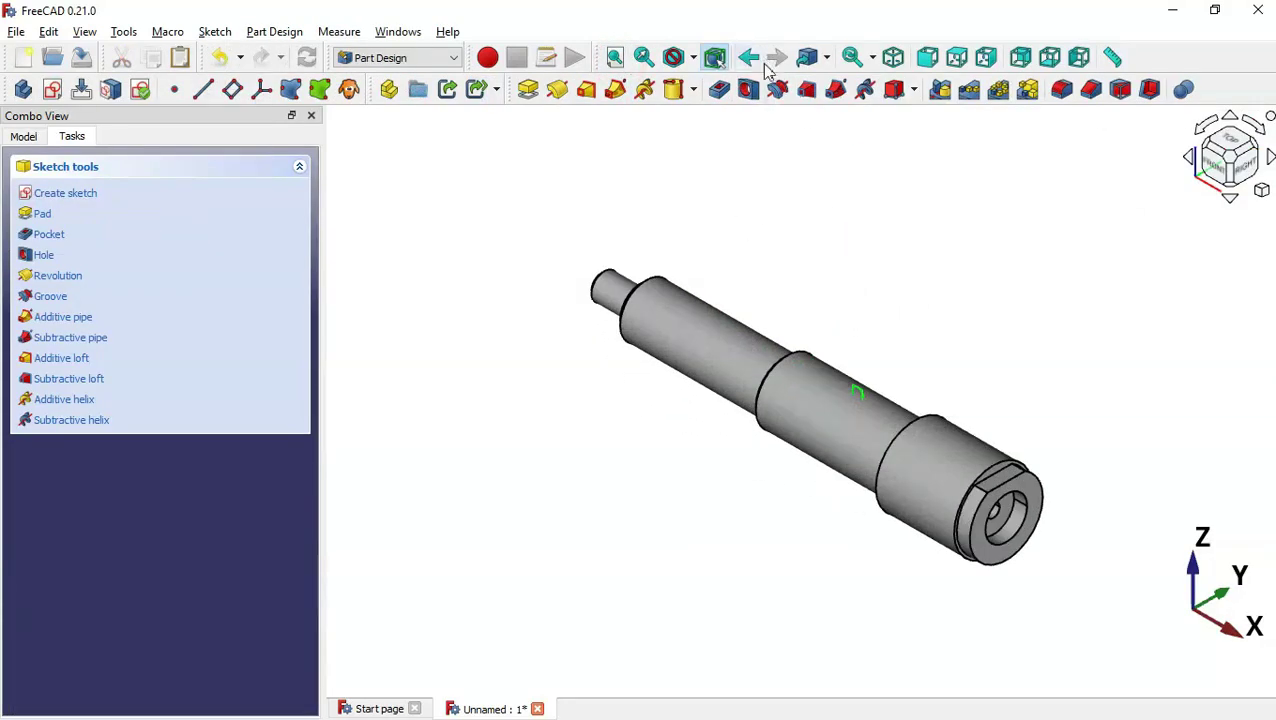
left_click(781, 93)
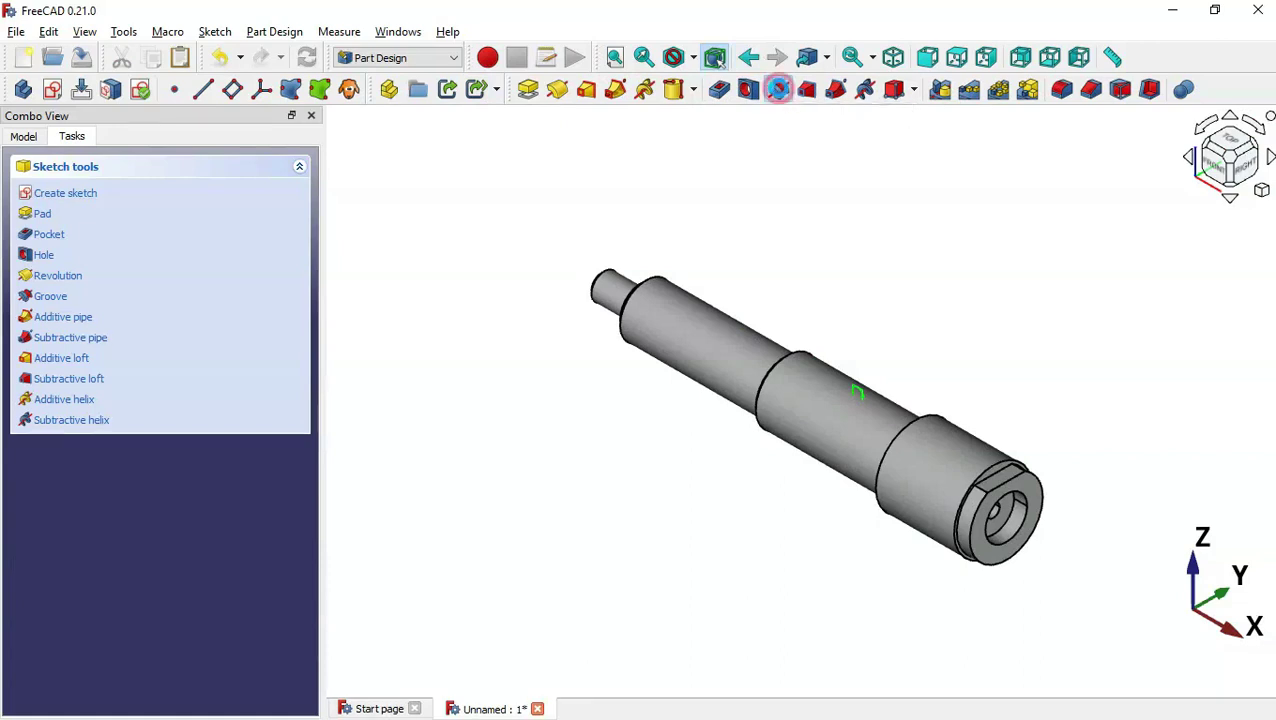
scroll(597, 197, "up", 3)
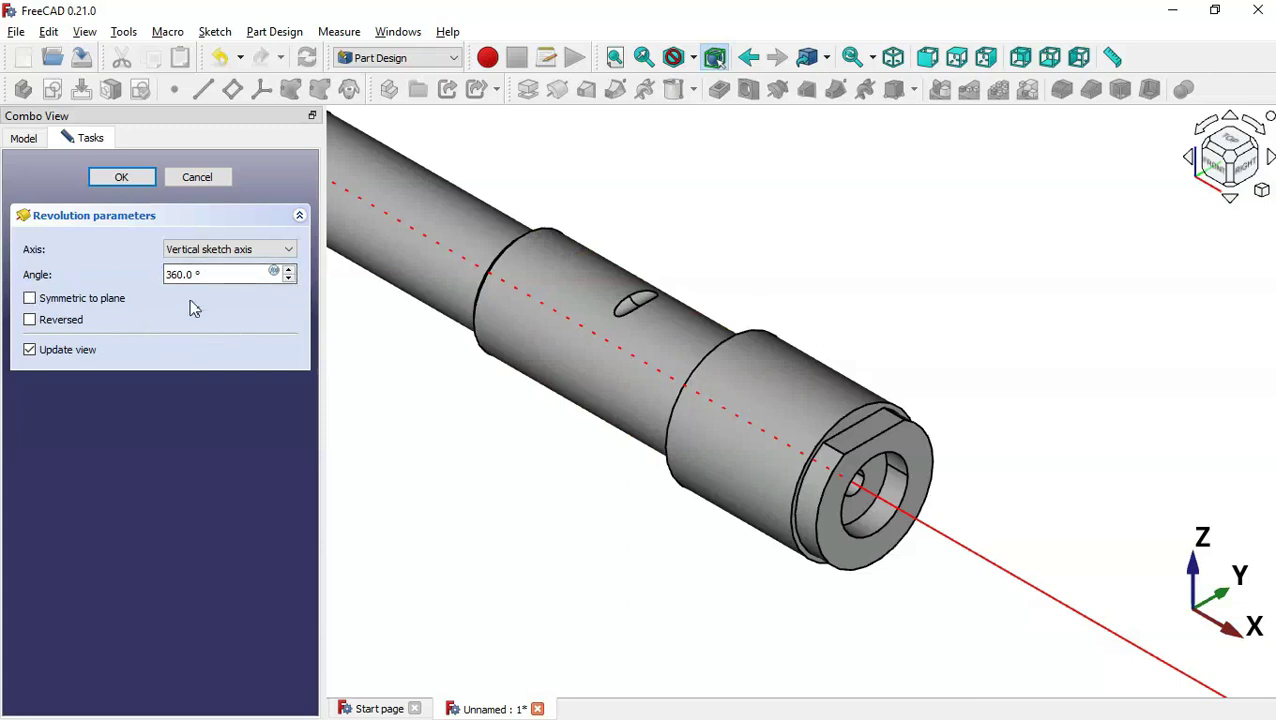
left_click(234, 251)
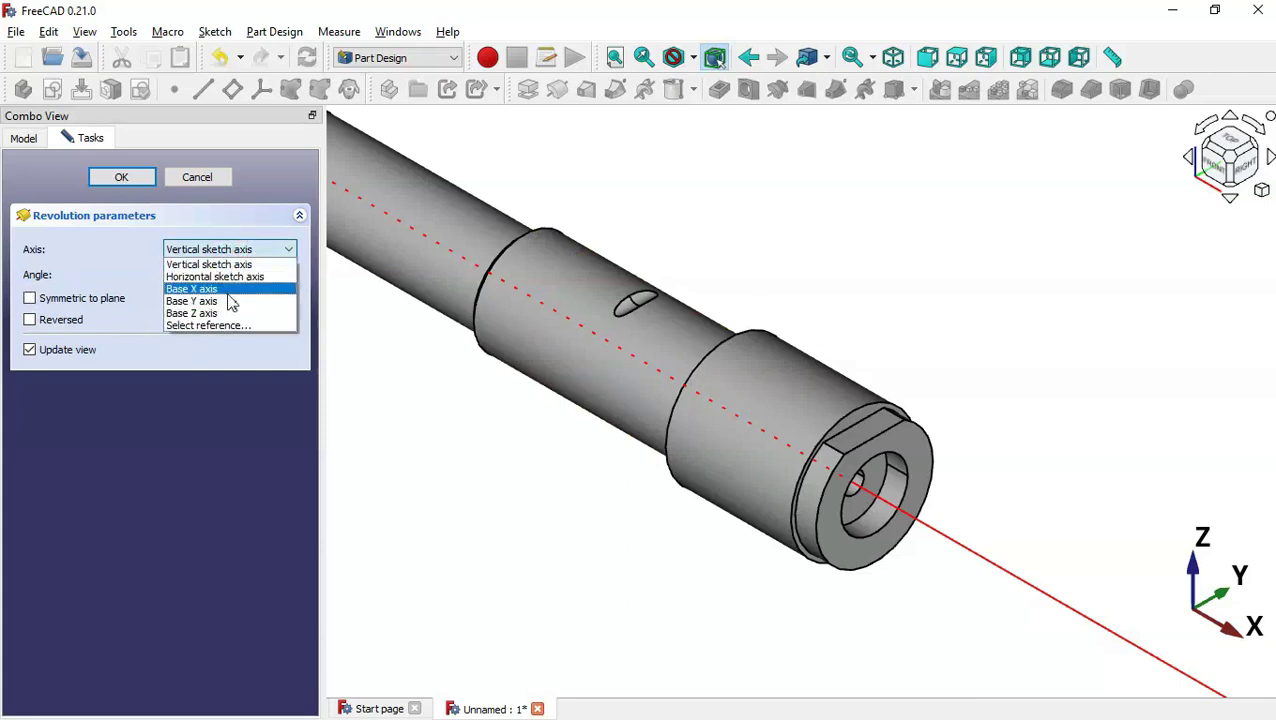
left_click(226, 290)
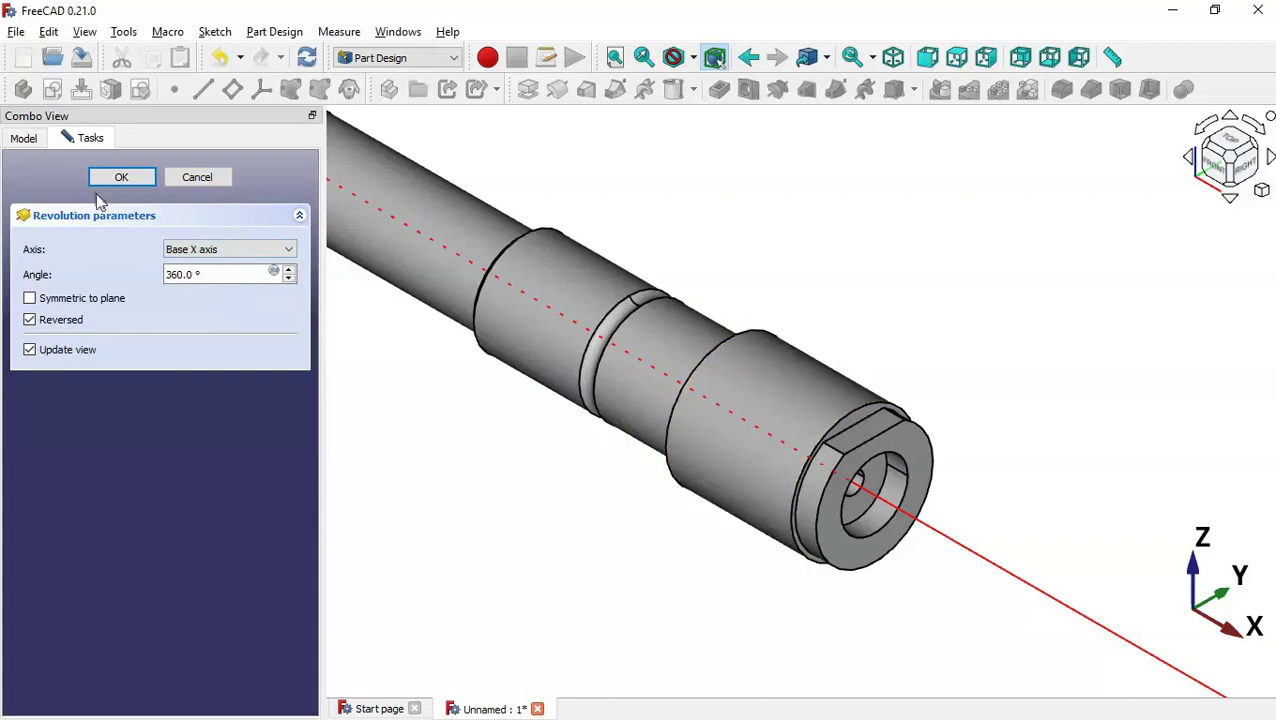
left_click(120, 177)
- Scroll the drawing to the R1/R2 groove detail, then select a groove edge in FreeCAD
key("alt+Tab")
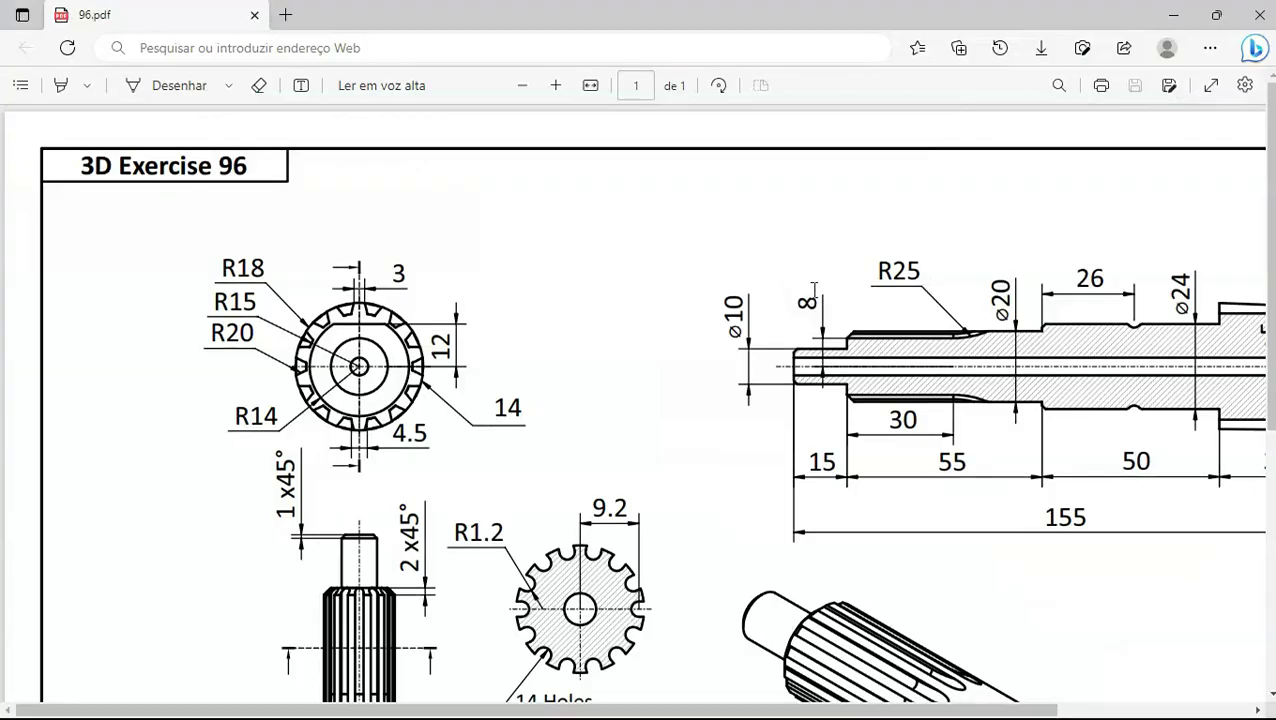
scroll(625, 618, "down", 5)
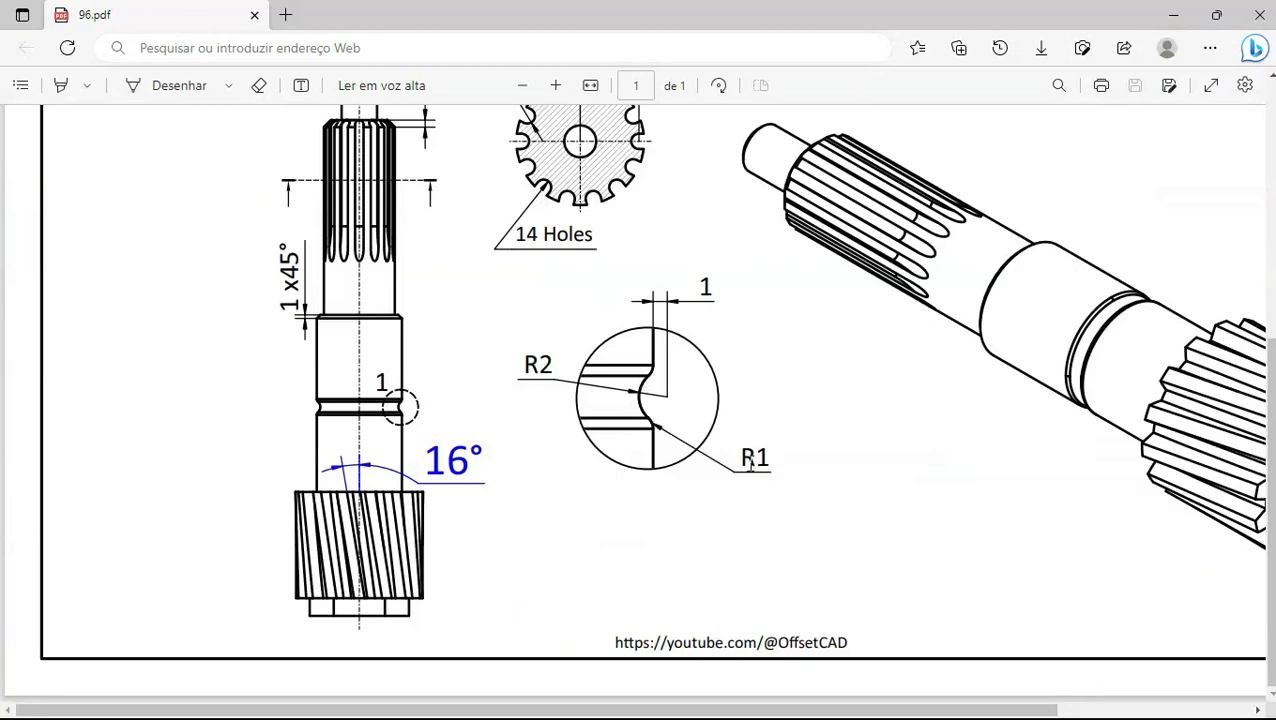
key("alt+Tab")
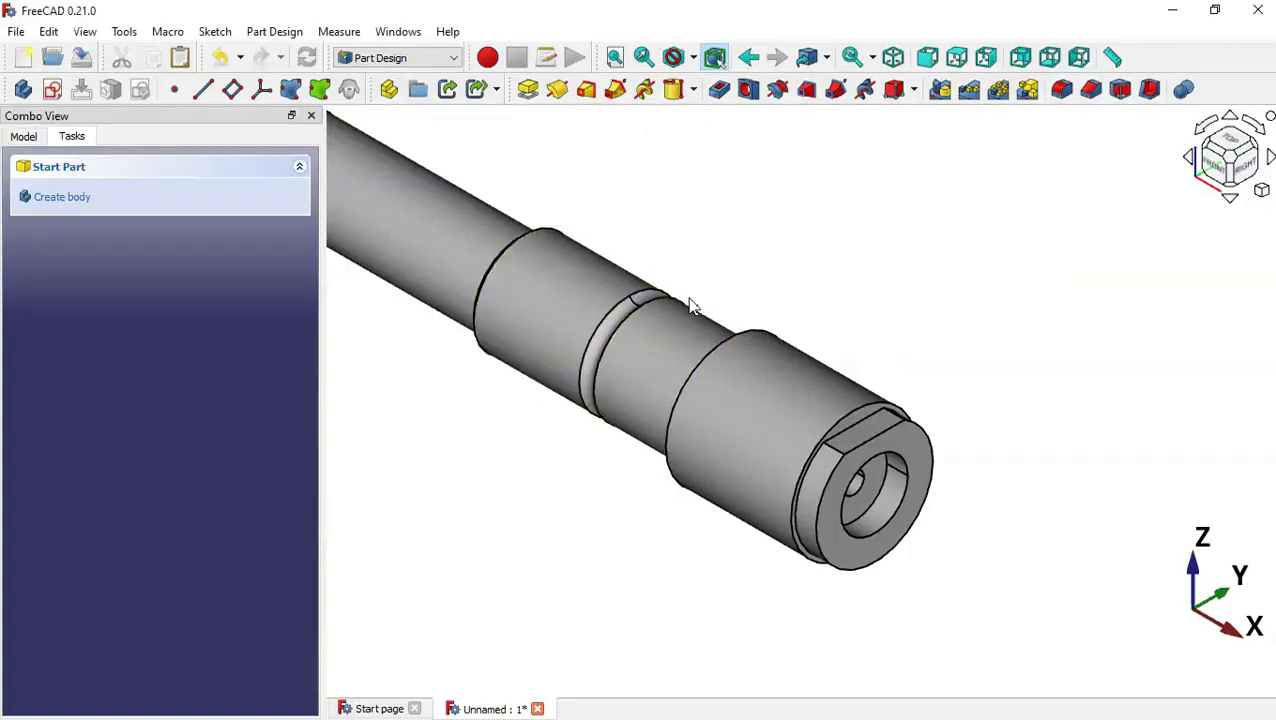
left_click(607, 326)
- Round the two groove edges, Edge13 and Edge19, with a 1 mm fillet
left_click(613, 330, "ctrl")
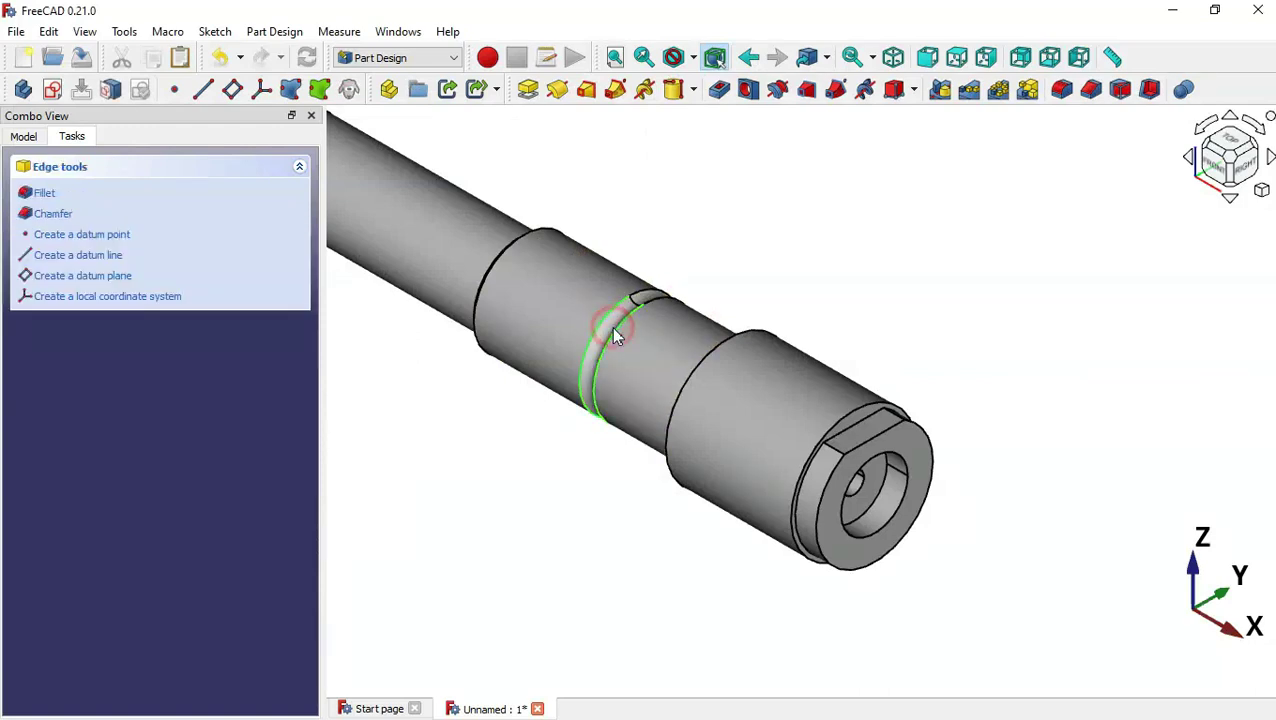
left_click(1061, 89)
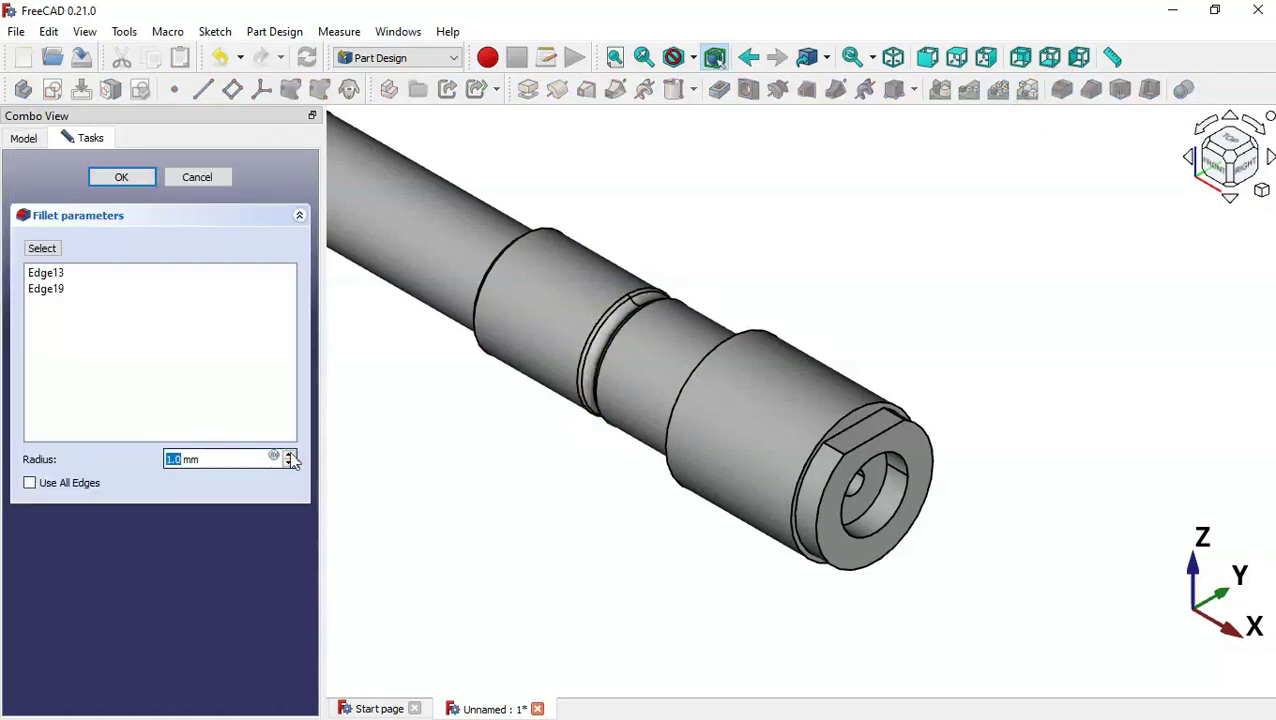
left_click(108, 180)
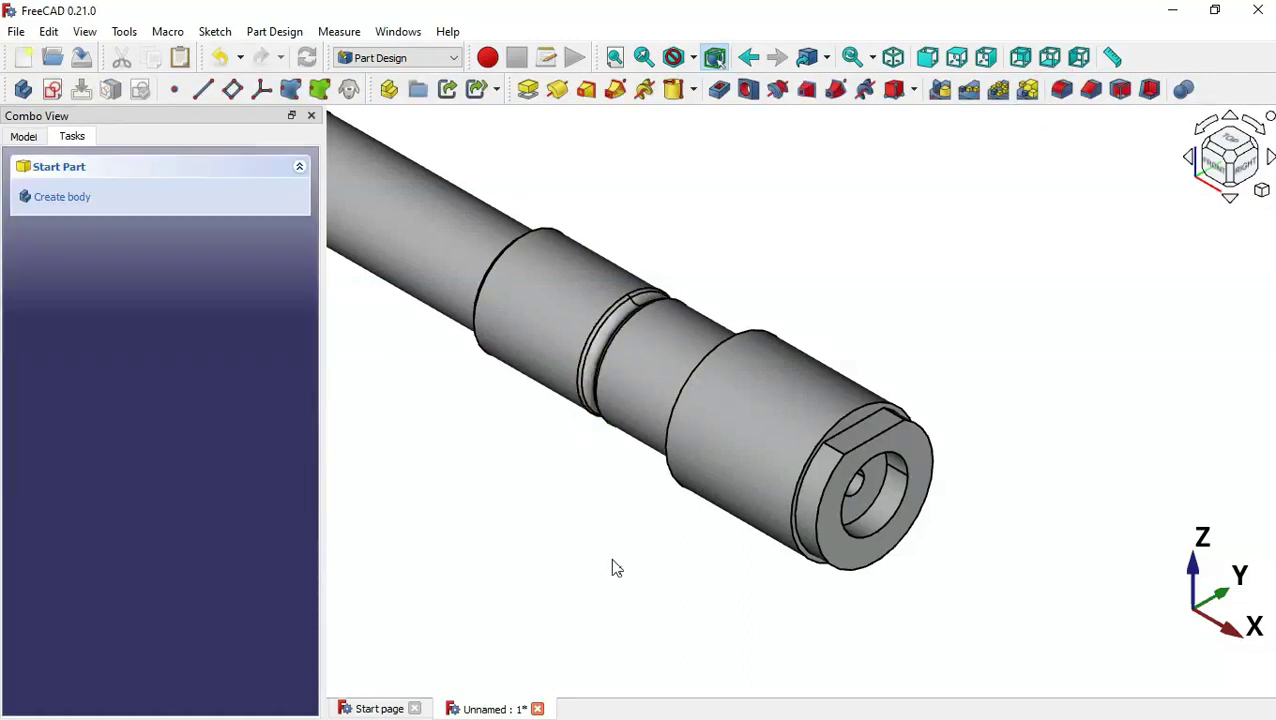
- Fit the whole shaft in view, orbit it, then switch to the reference drawing
left_click(613, 561)
key("v")
key("f")
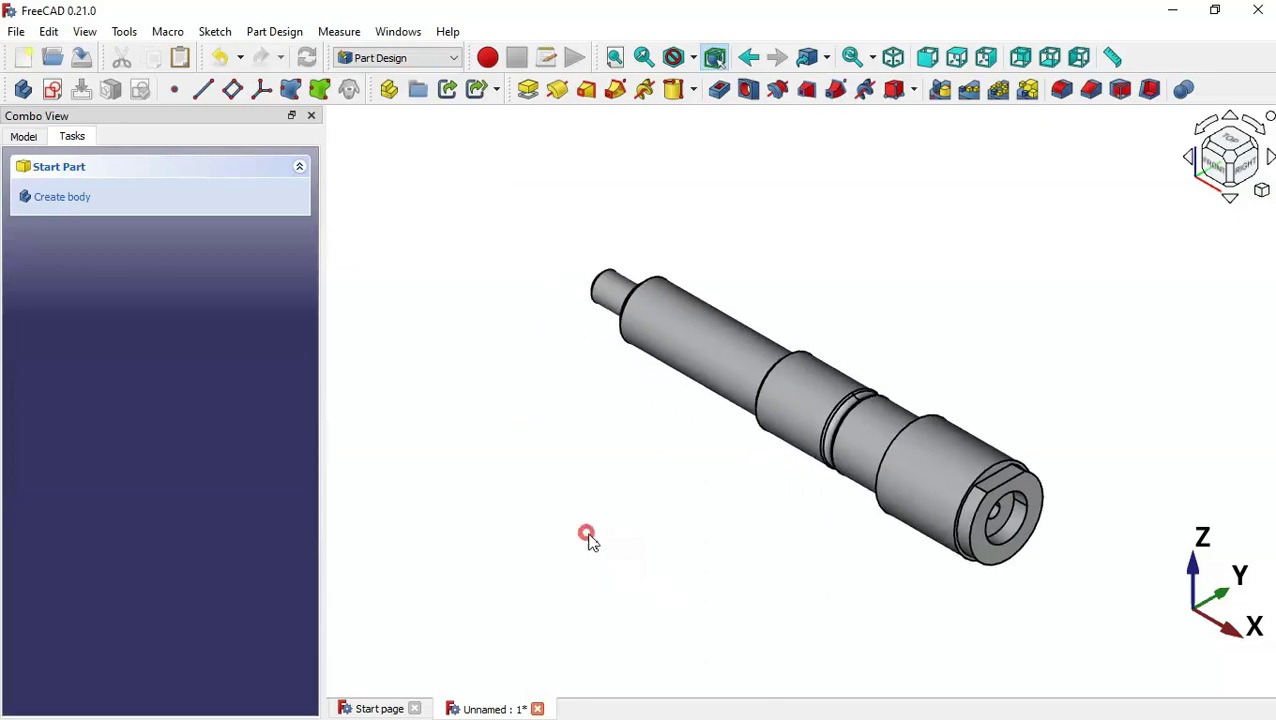
mouse_move(587, 535)
left_mouse_down()
mouse_move(888, 554)
mouse_move(649, 546)
left_mouse_up()
key("alt+Tab")
- Review the spline section and shaft dimensions on 96.pdf, then return to FreeCAD
scroll(688, 479, "up", 5)
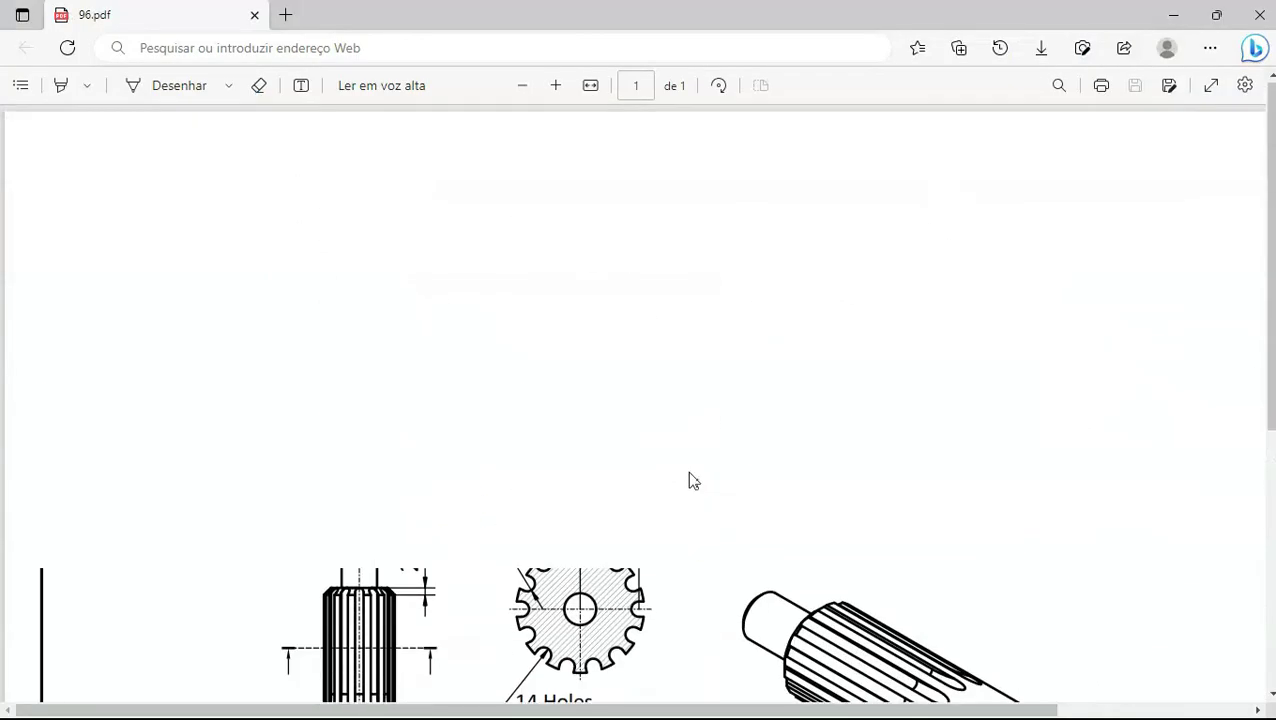
scroll(726, 470, "down", 5)
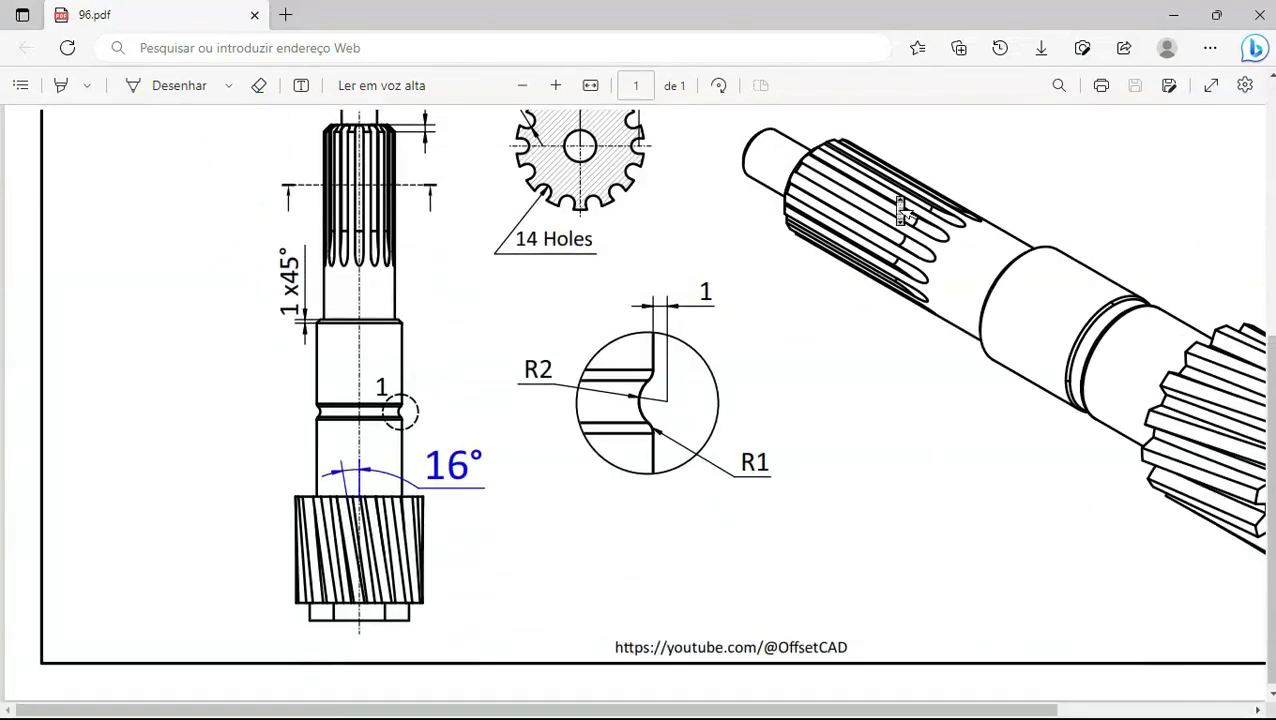
scroll(900, 210, "up", 4)
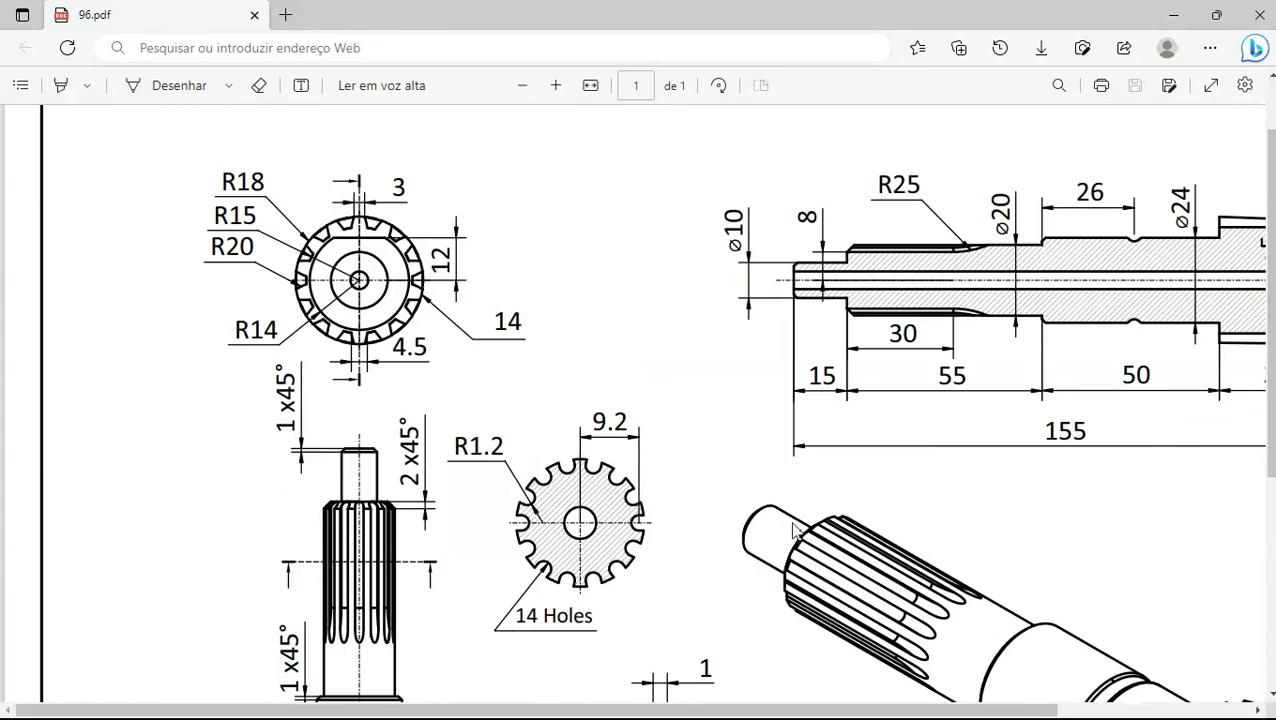
key("alt+Tab")
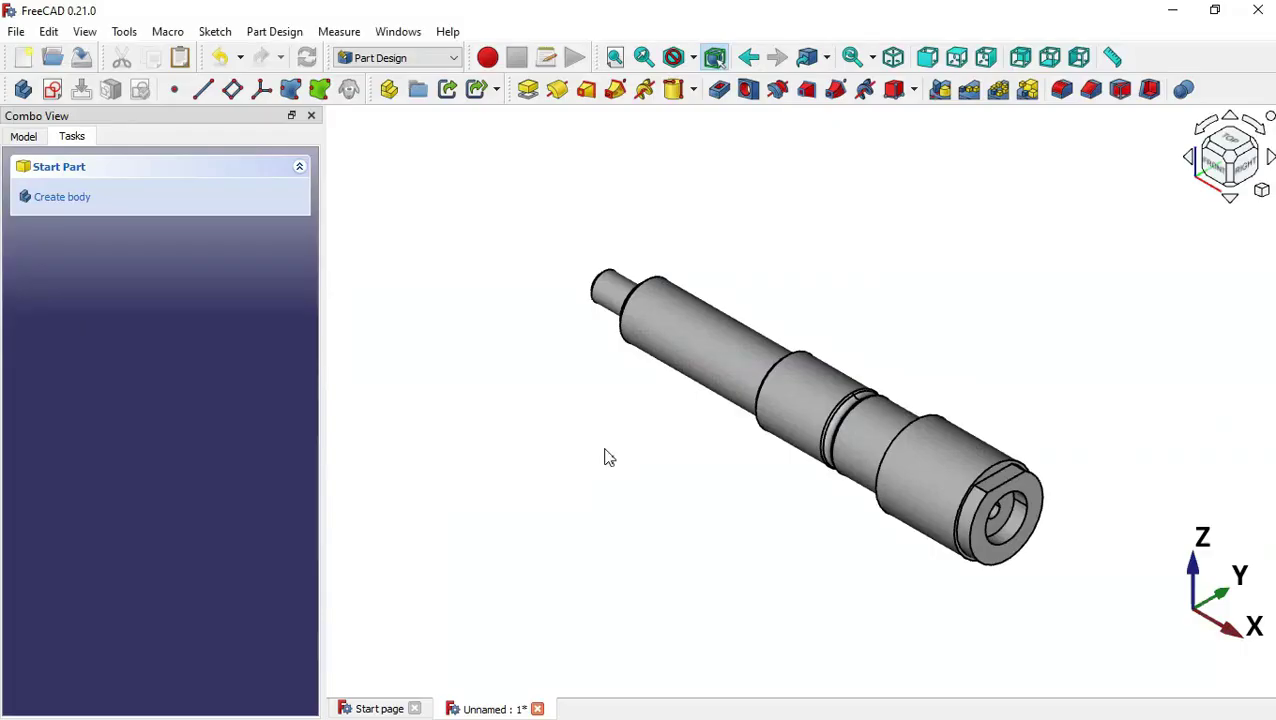
- Create a new sketch on the YZ-plane with the section view turned on
left_click(57, 95)
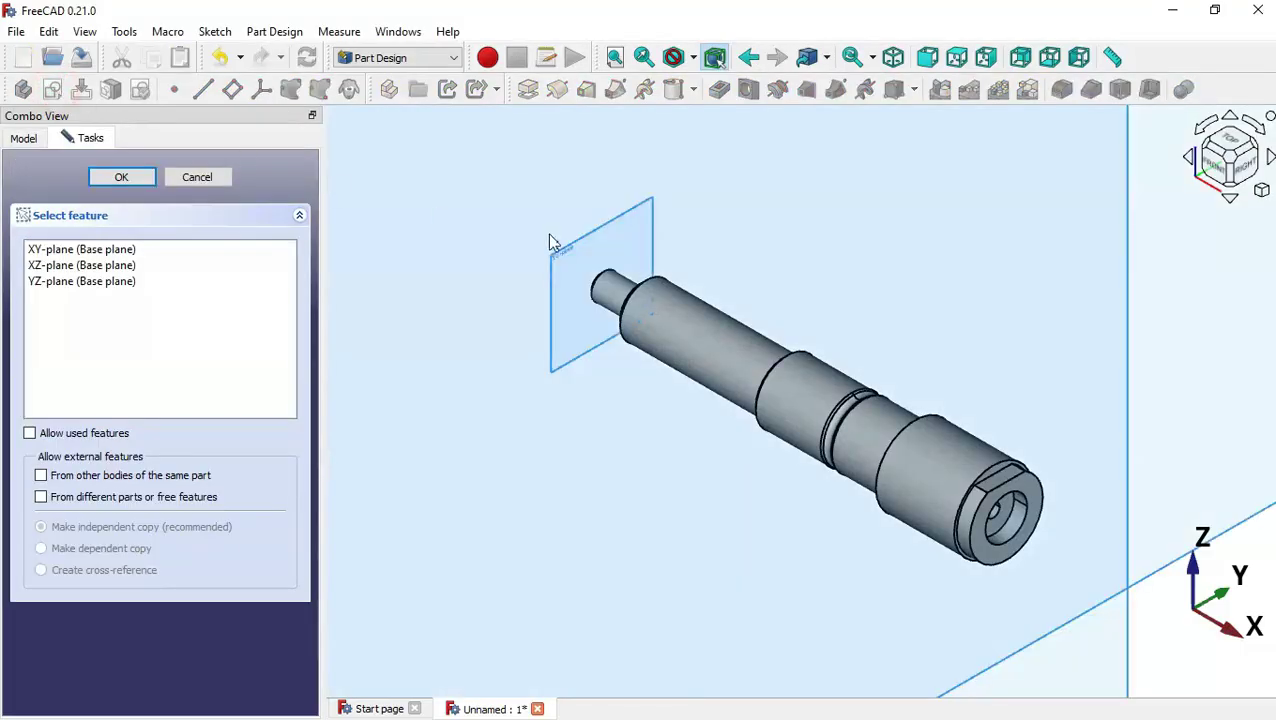
scroll(590, 242, "up", 5)
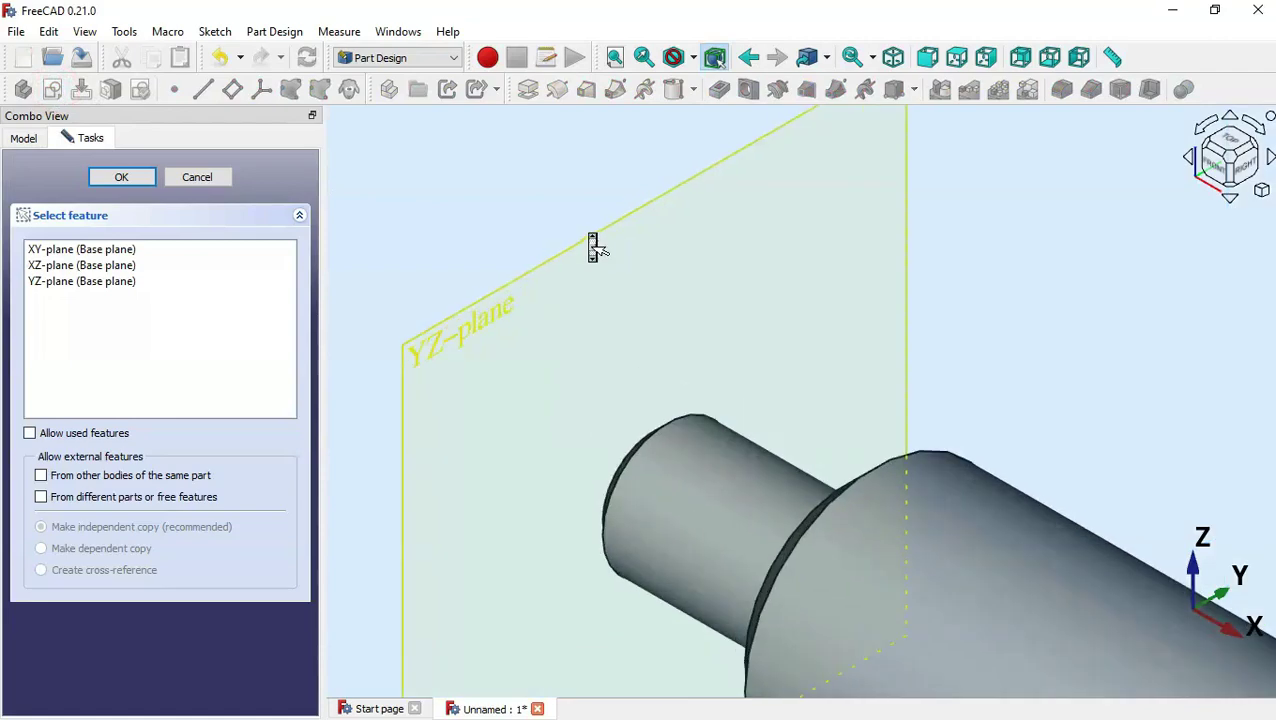
left_click(460, 345)
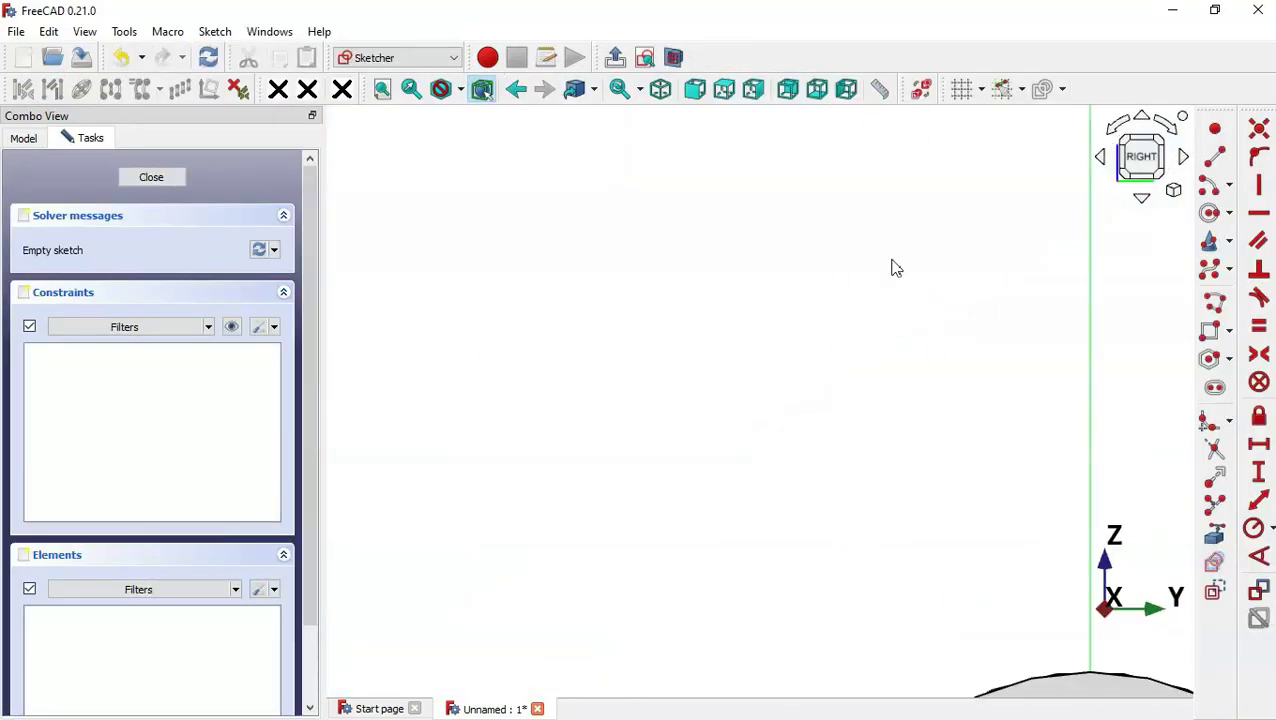
scroll(545, 175, "down", 4)
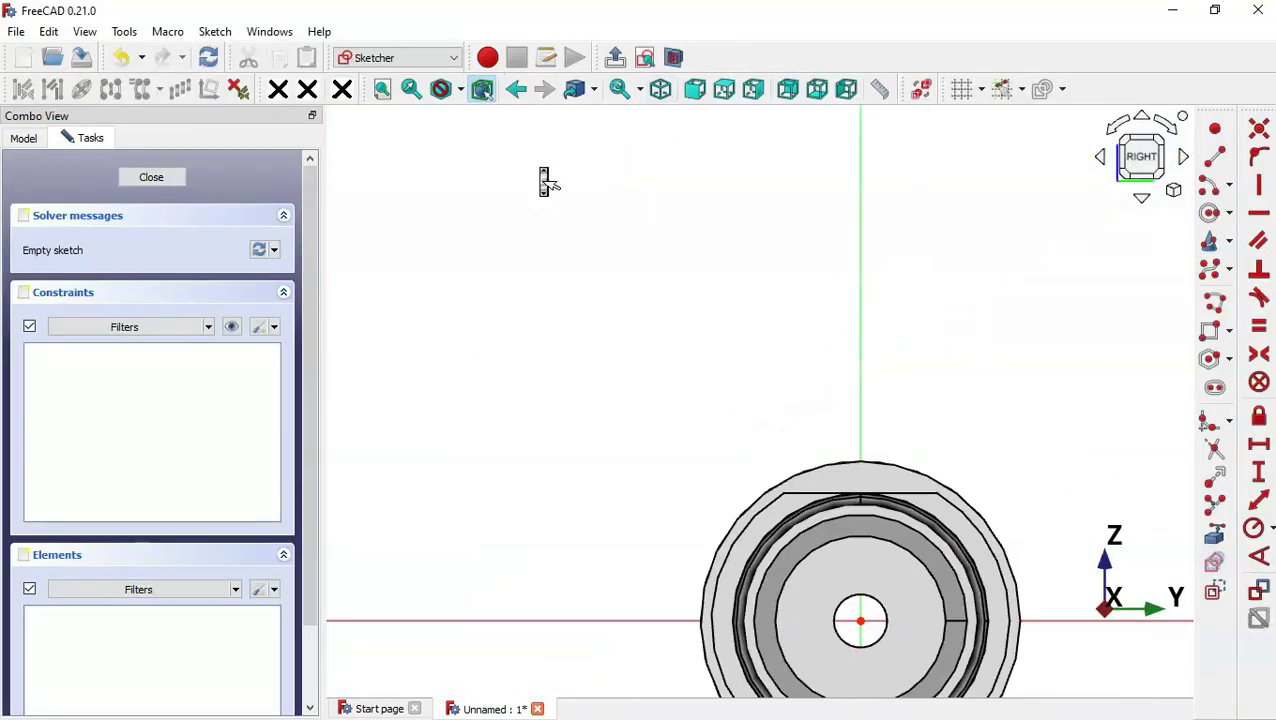
left_click(673, 57)
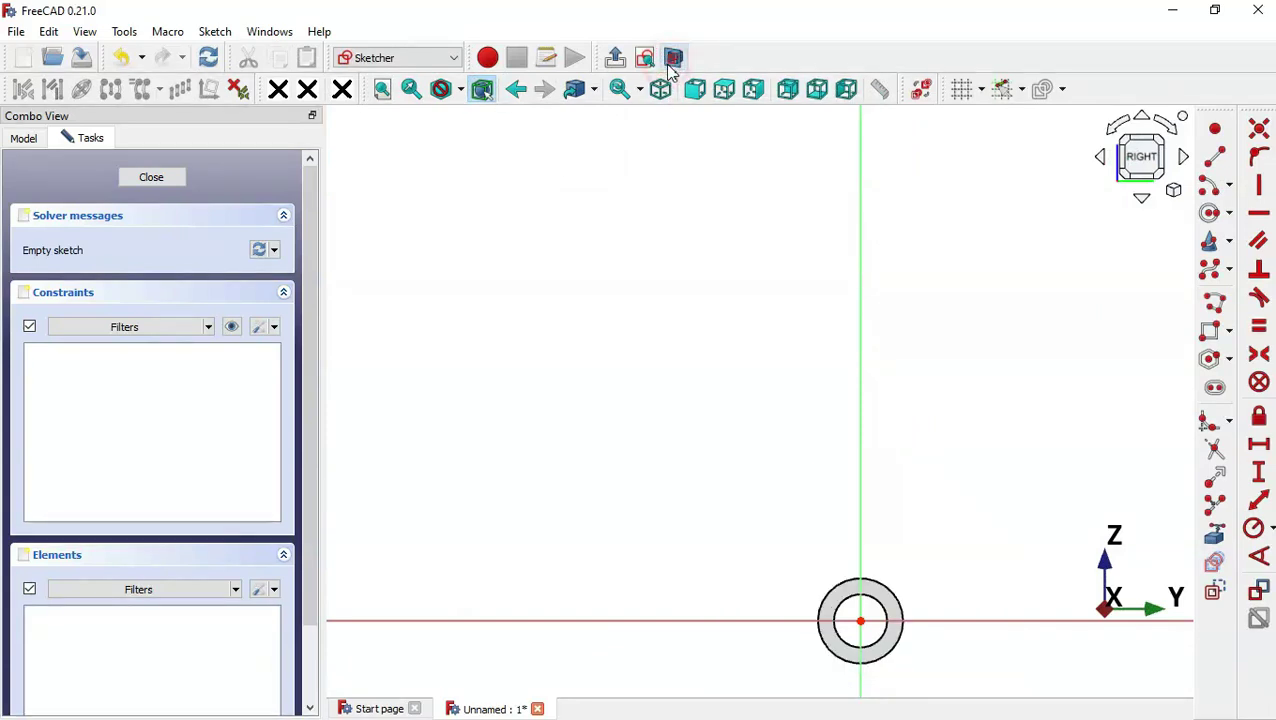
scroll(565, 187, "down", 5)
scroll(630, 164, "up", 5)
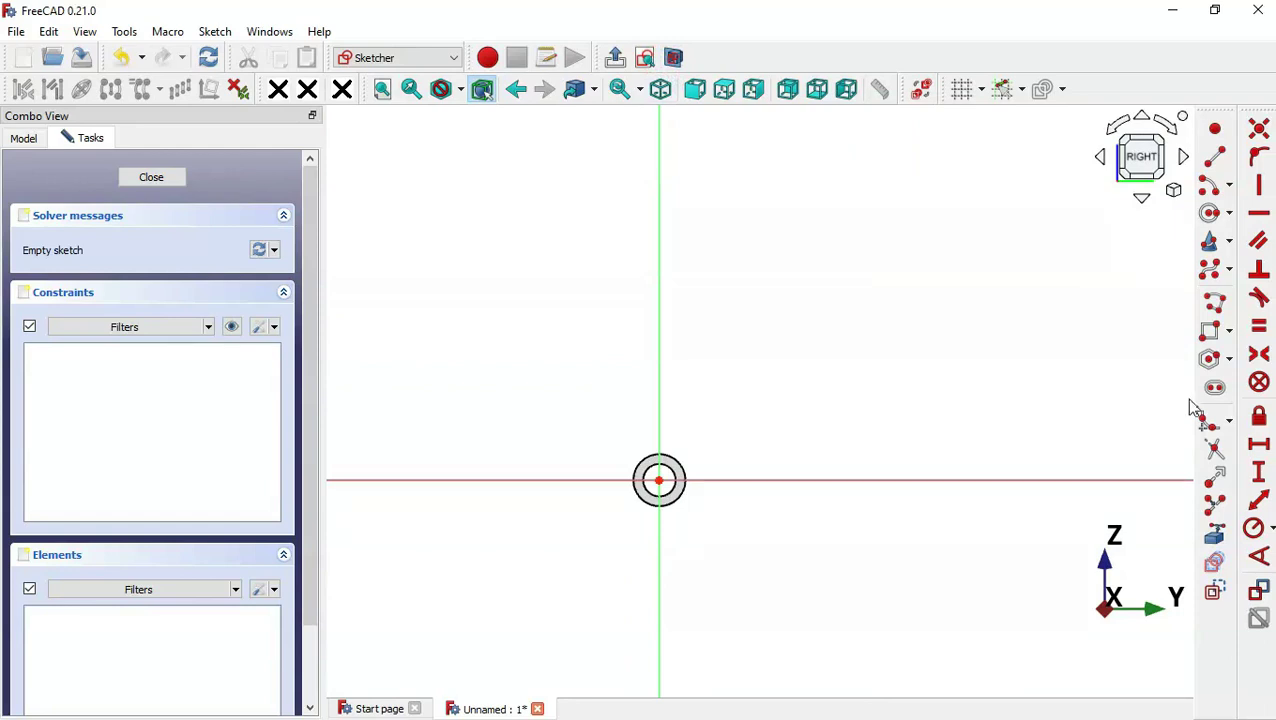
- Draw a vertical slot on the vertical axis above the origin
left_click(1214, 388)
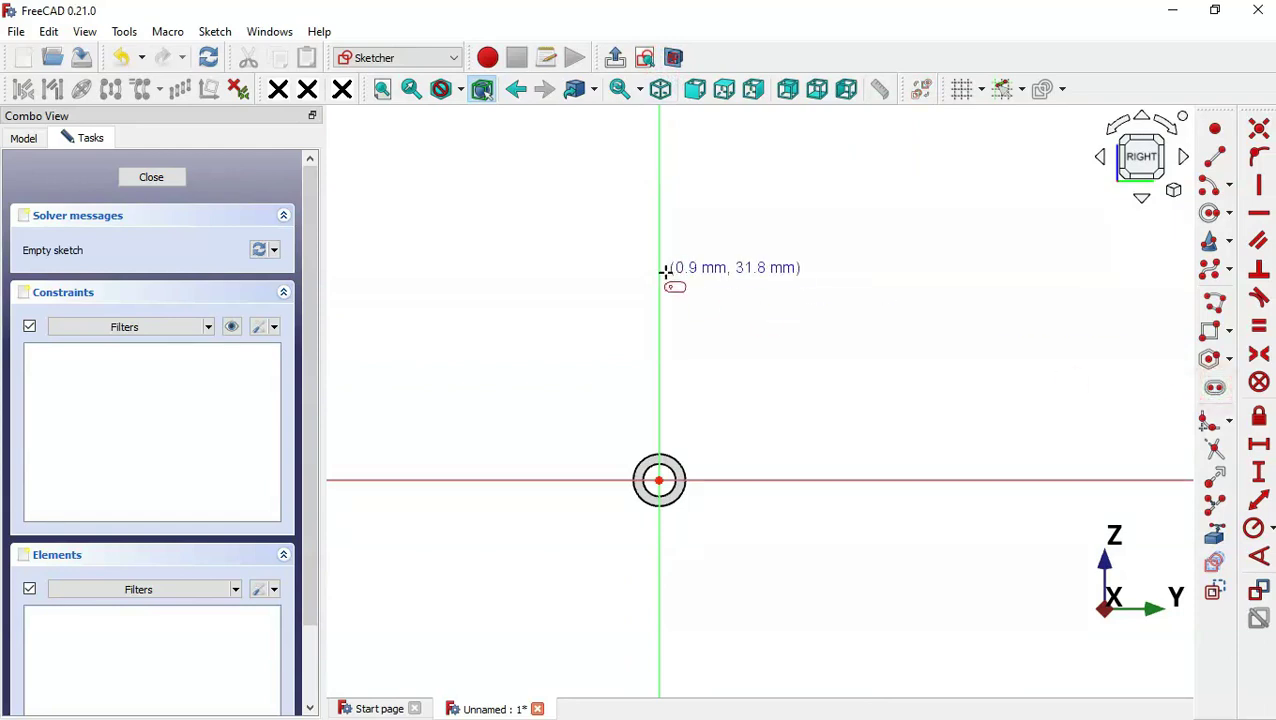
left_click(655, 217)
left_click(658, 332)
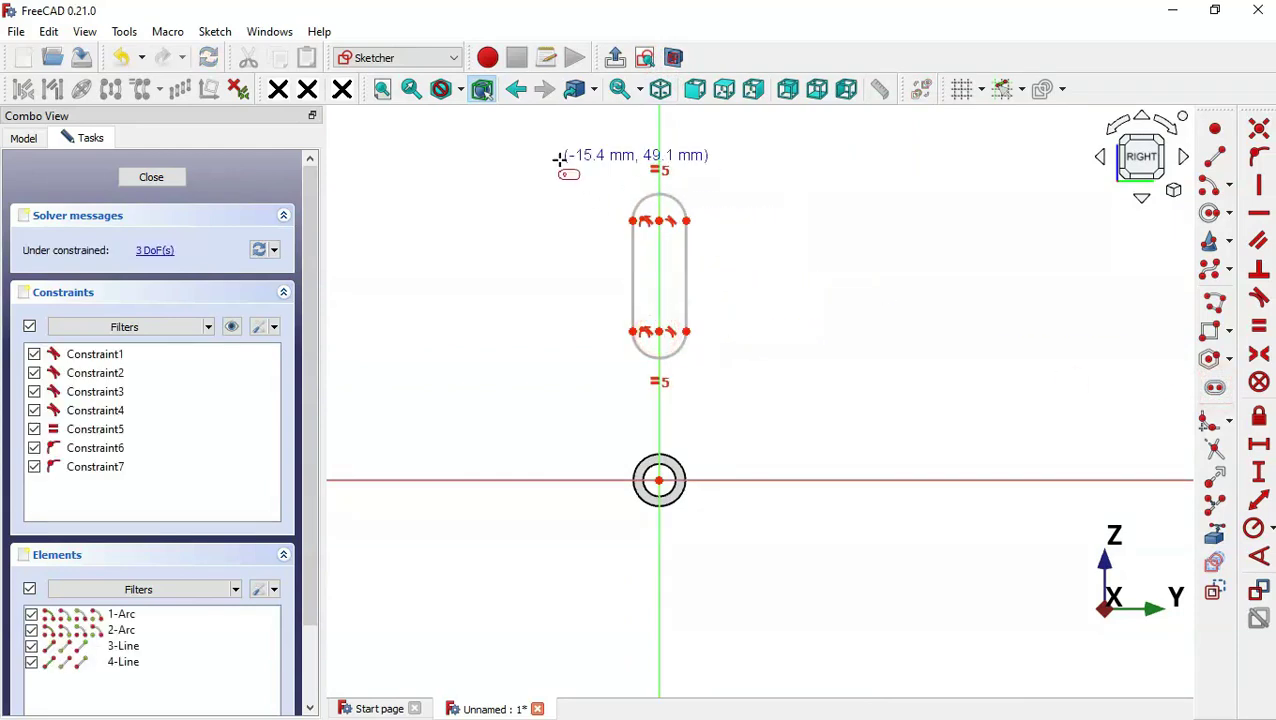
scroll(560, 158, "up", 1)
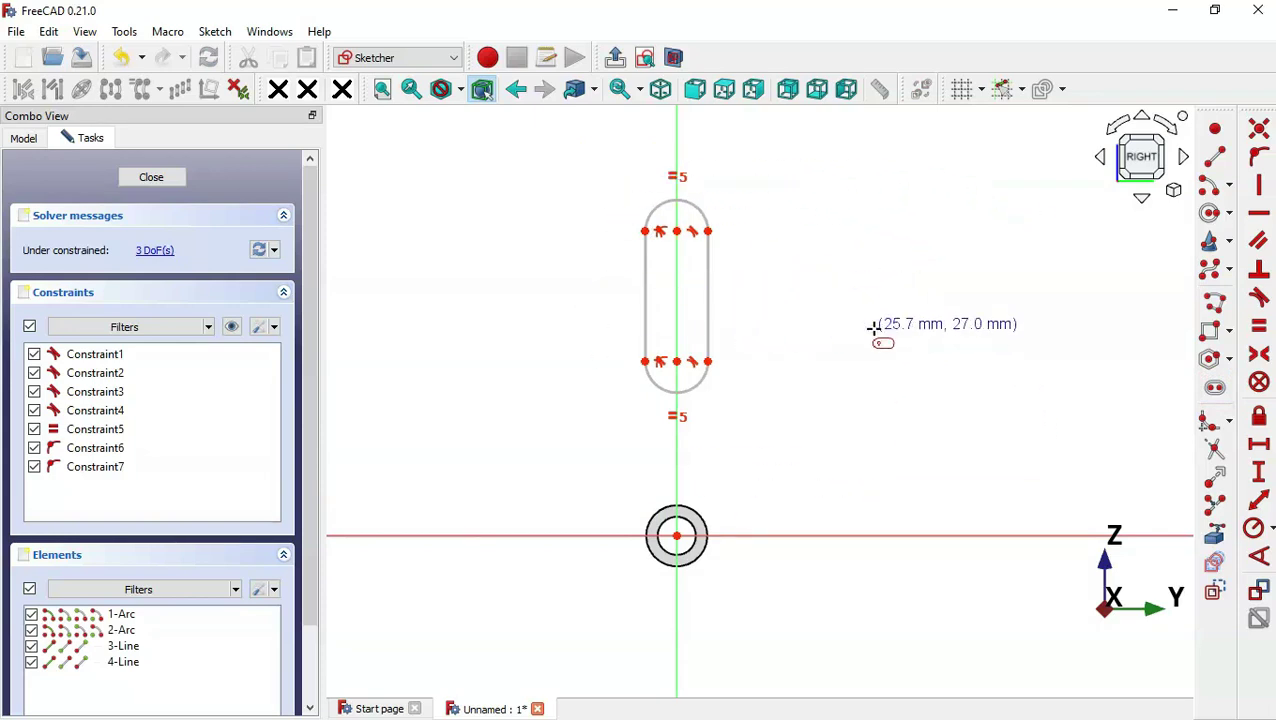
key("alt+Tab")
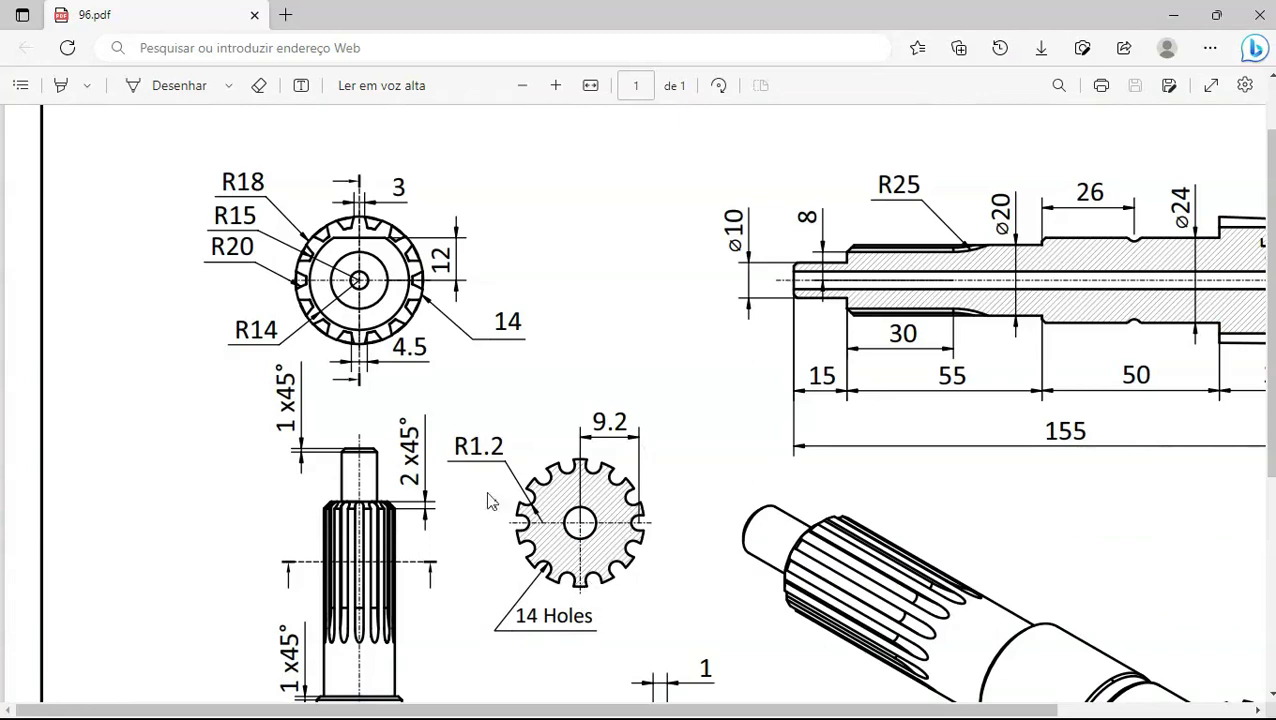
key("alt+Tab")
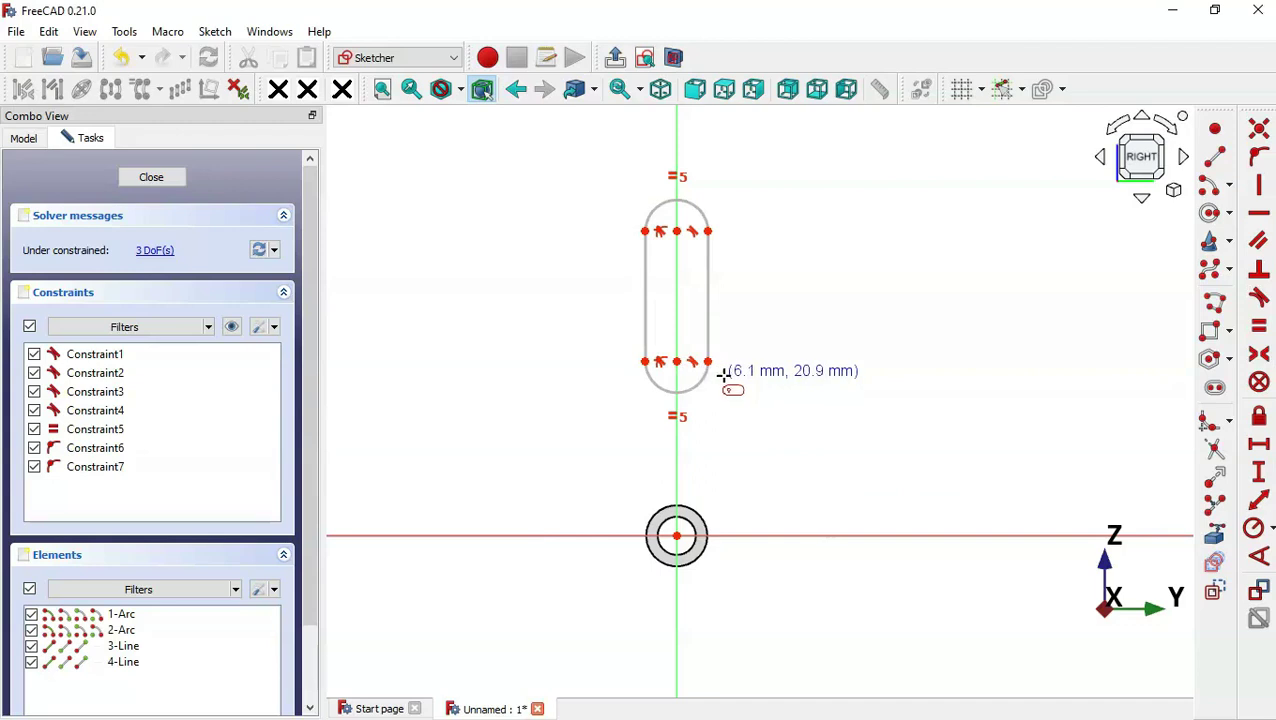
- Constrain the slot's end arc to a 1.2 mm radius
left_click(1271, 528)
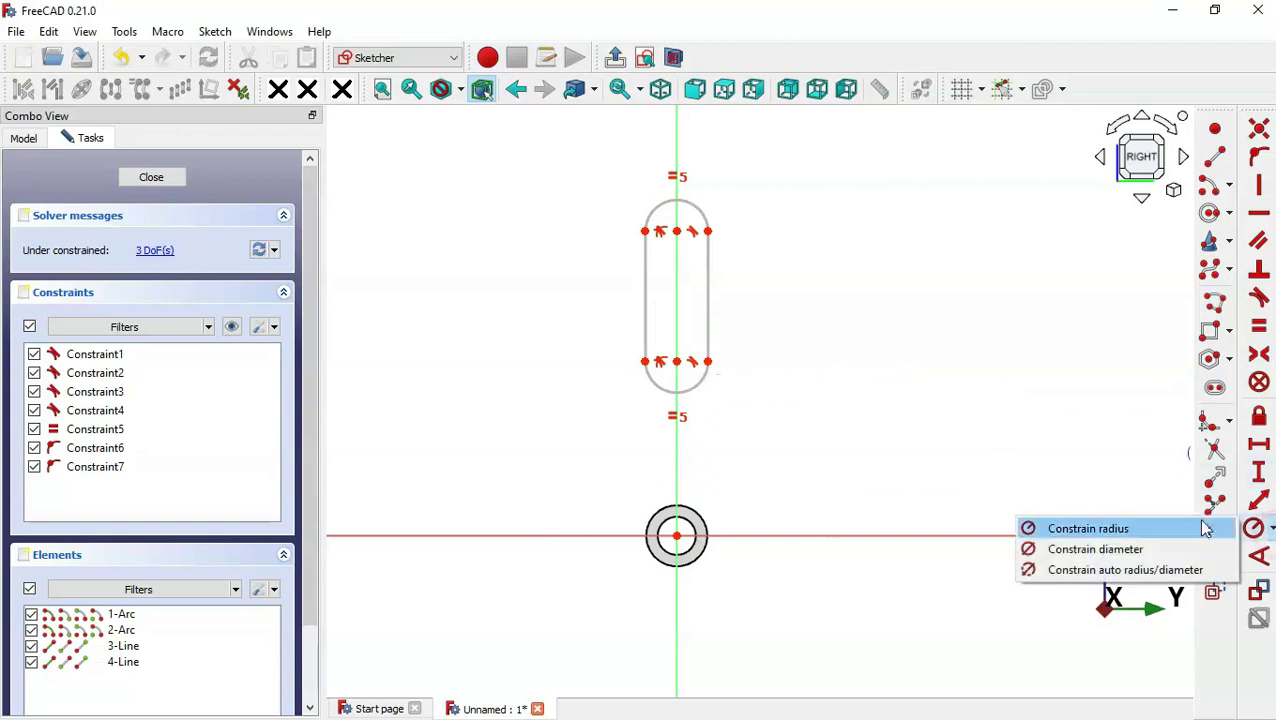
left_click(1134, 531)
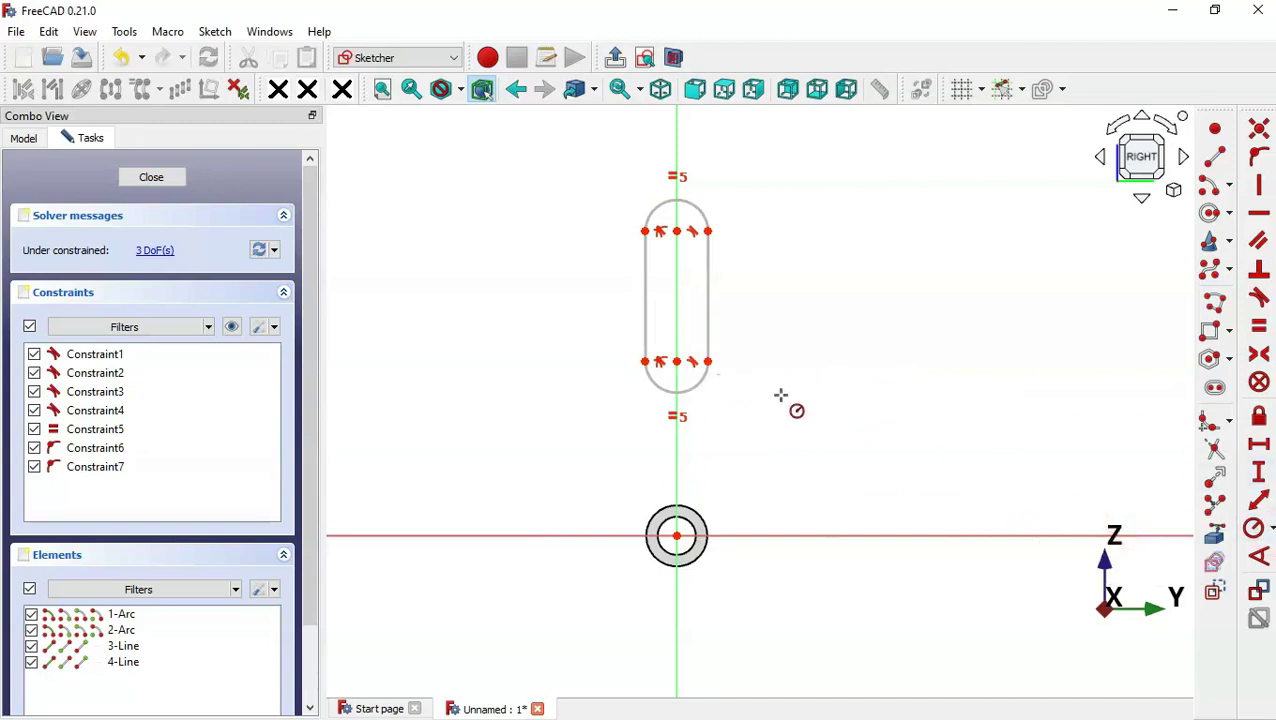
left_click(692, 381)
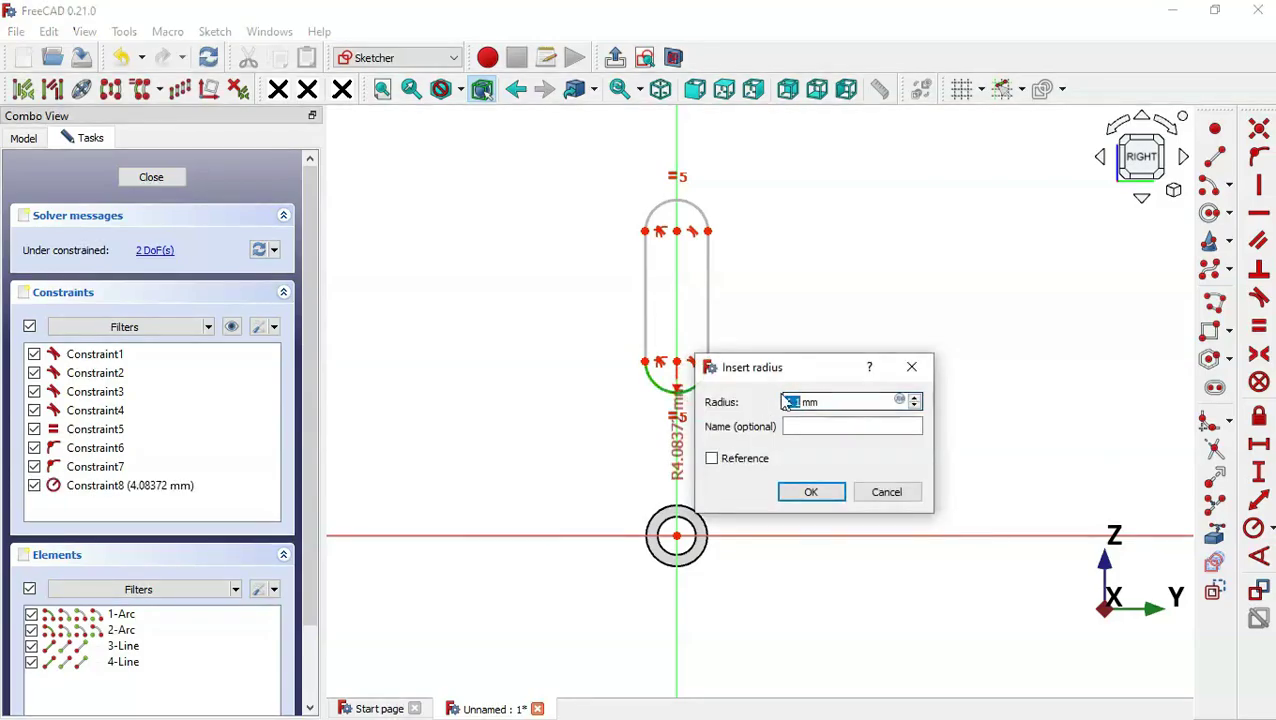
key("alt+Tab")
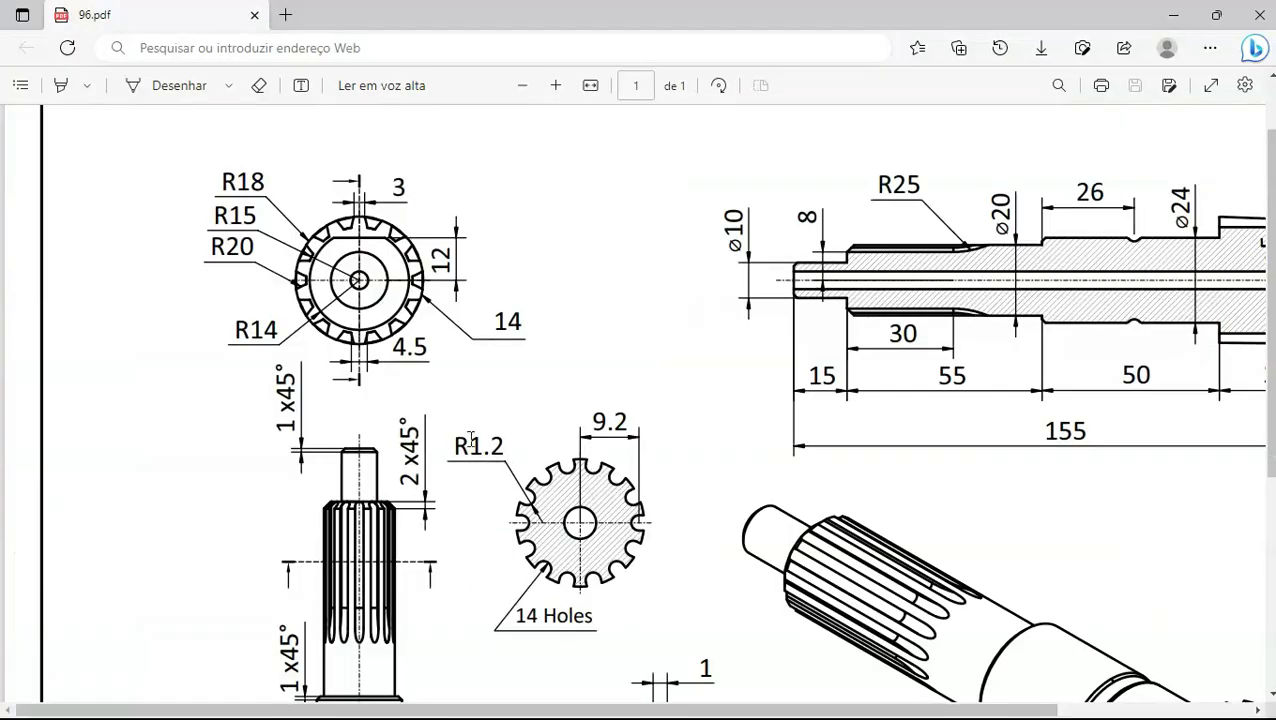
key("alt+Tab")
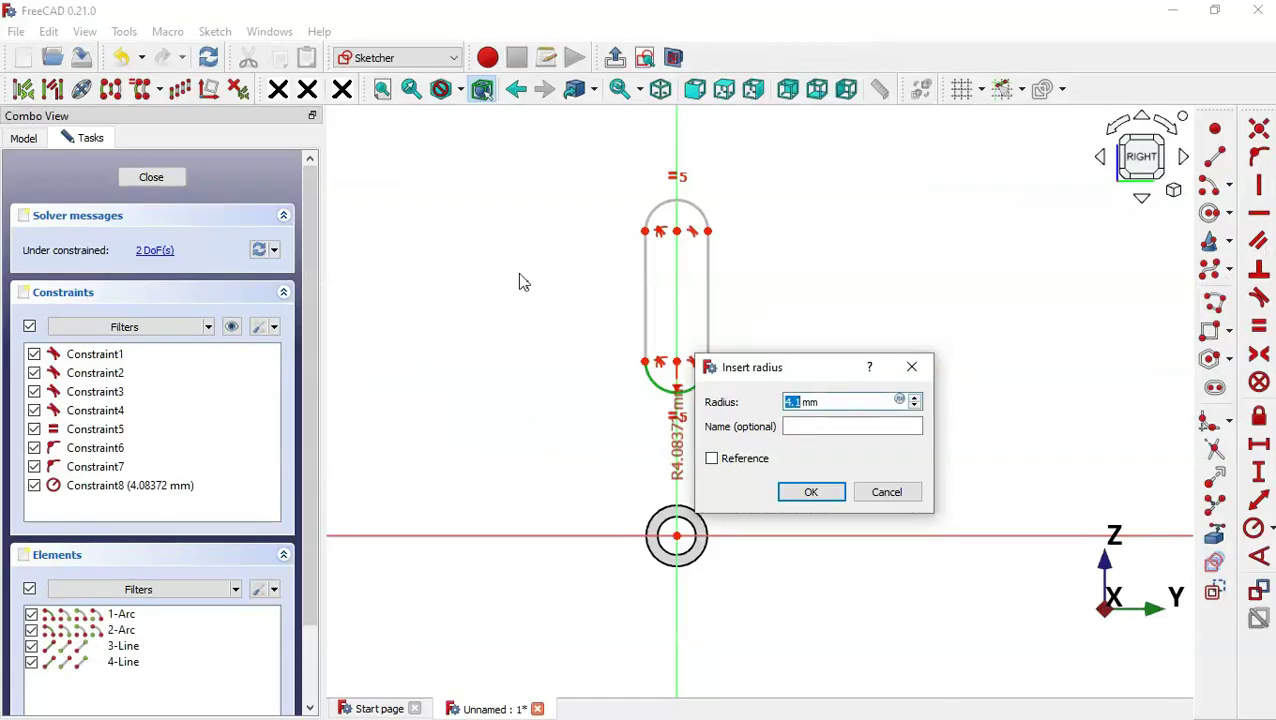
type("1.2")
key("Return")
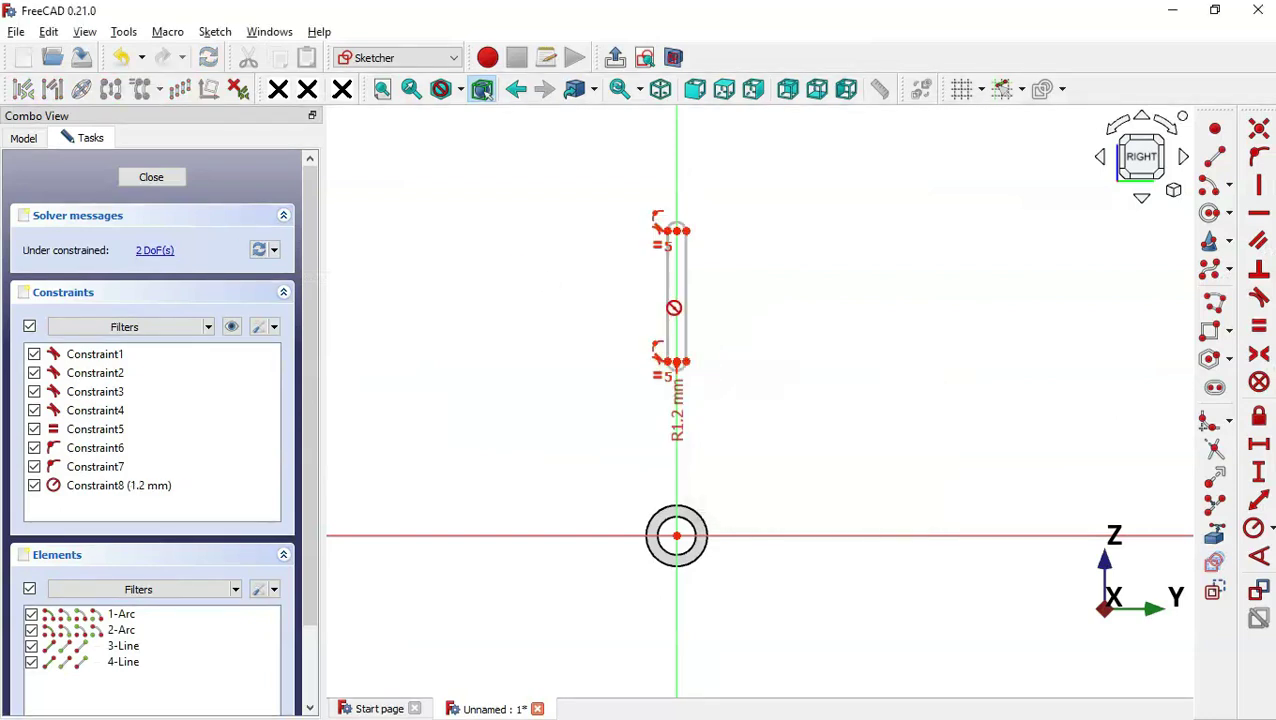
scroll(683, 318, "up", 1)
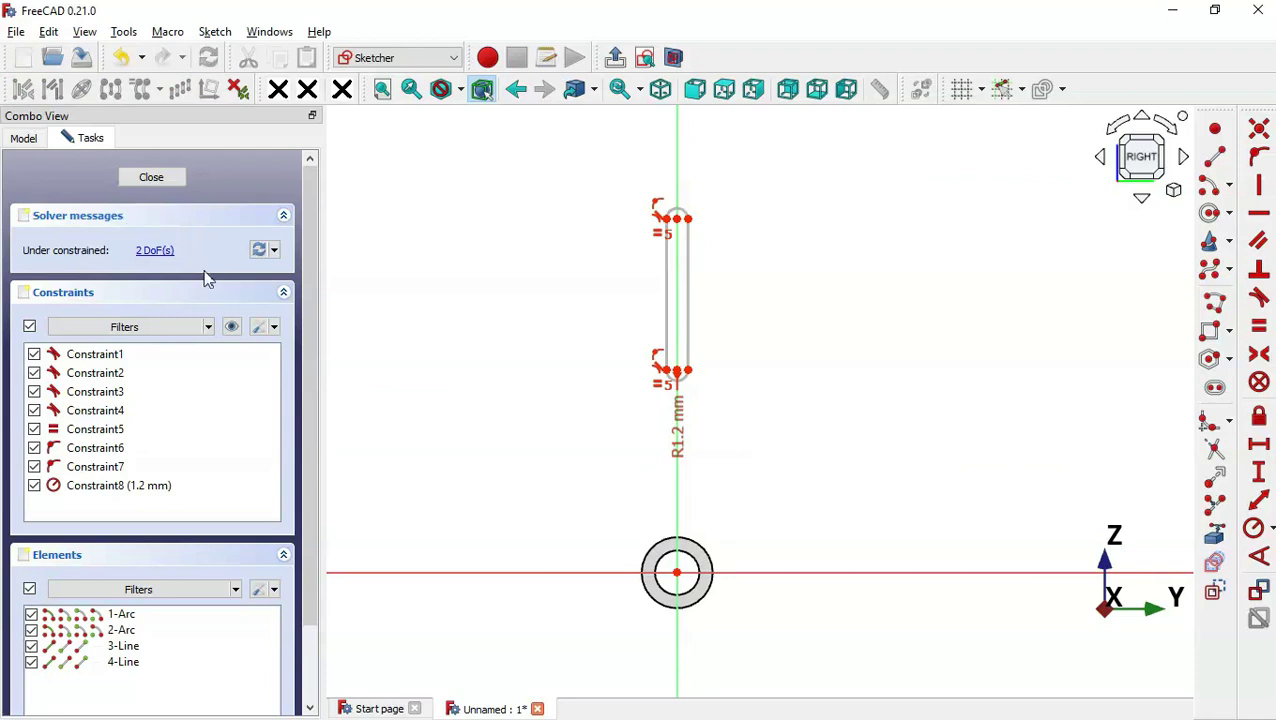
- Set the slot's straight side to a 5 mm vertical length
left_click(1258, 470)
left_click(688, 302)
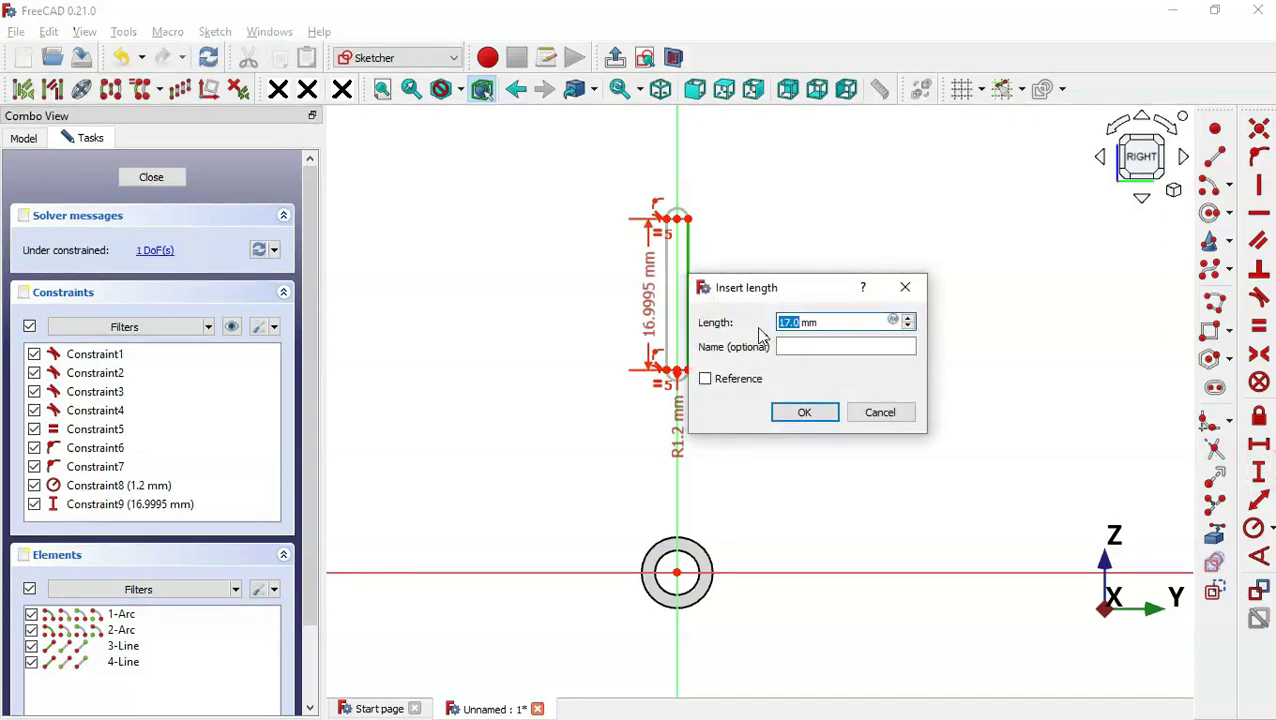
type("5")
key("Return")
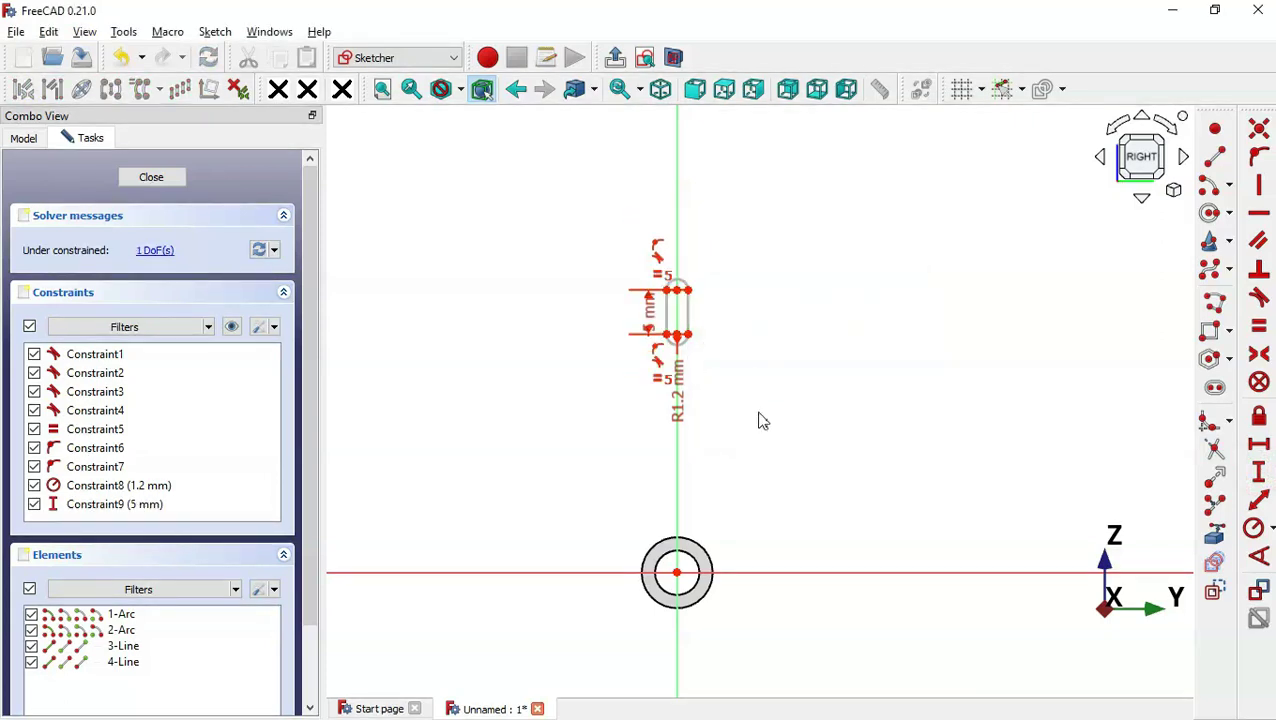
scroll(760, 443, "up", 1)
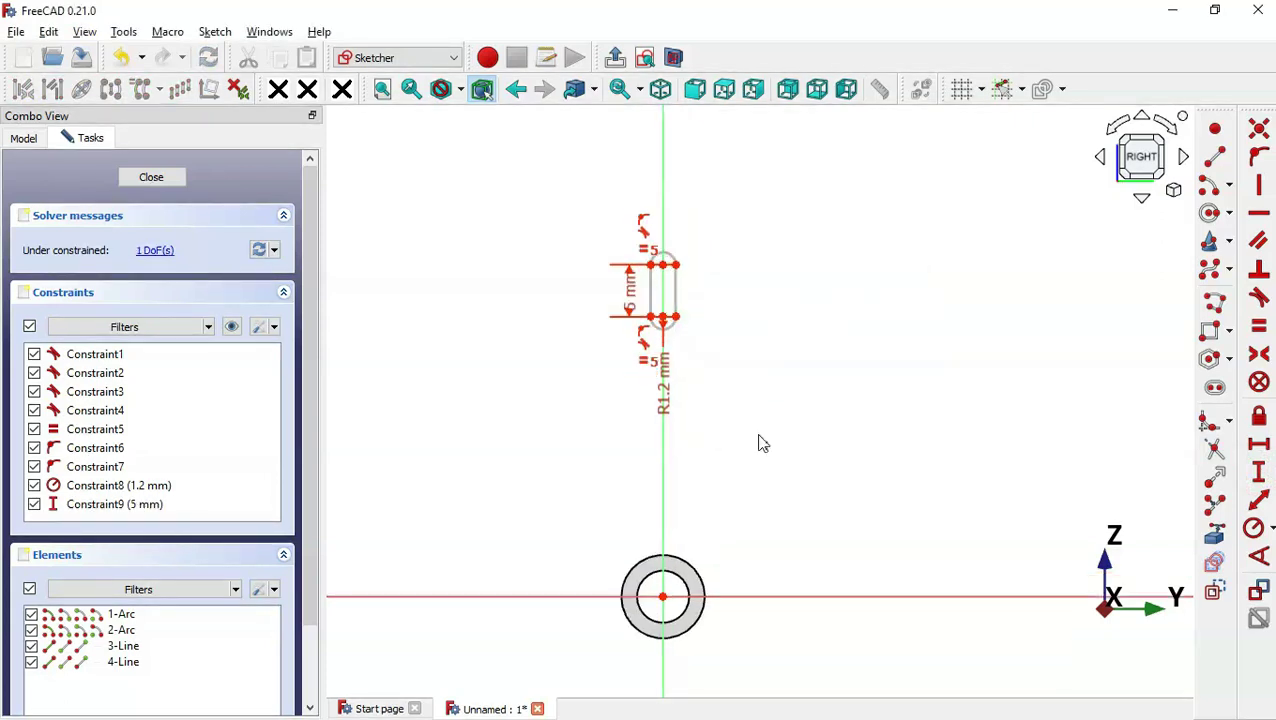
- Constrain the slot's lower point to 9 mm above the shaft centre
left_click(662, 321)
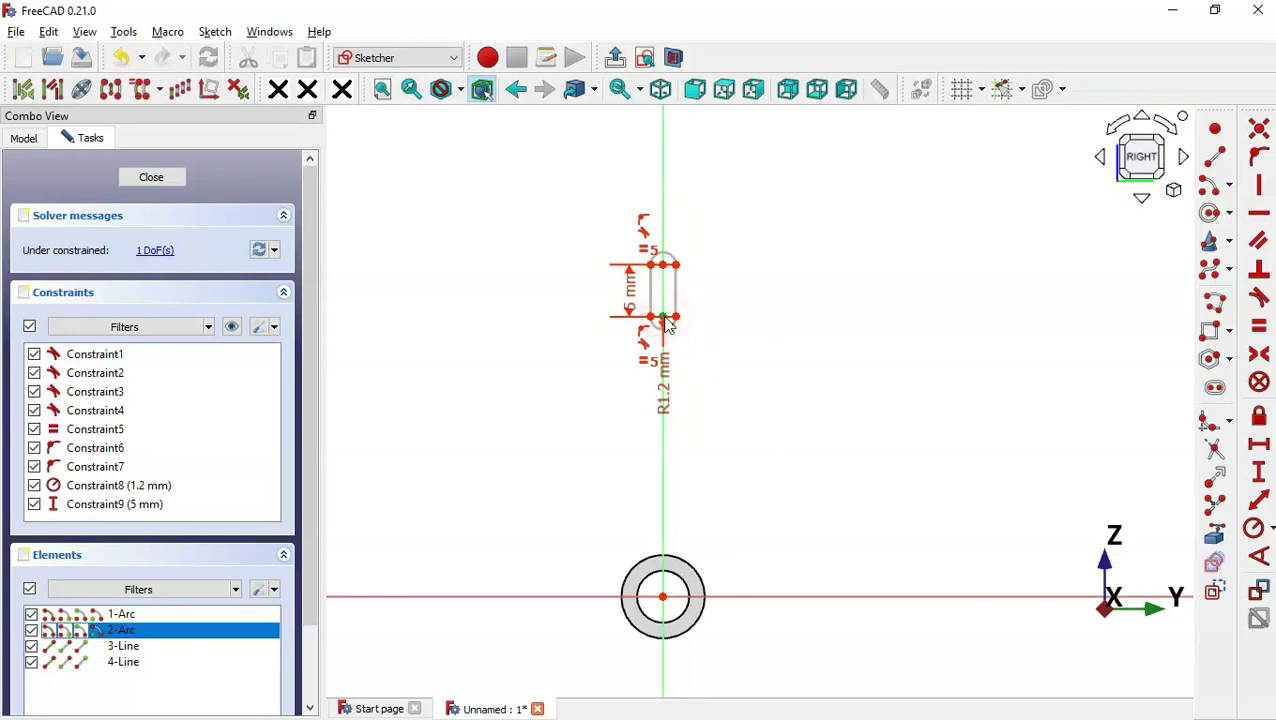
left_click(662, 597)
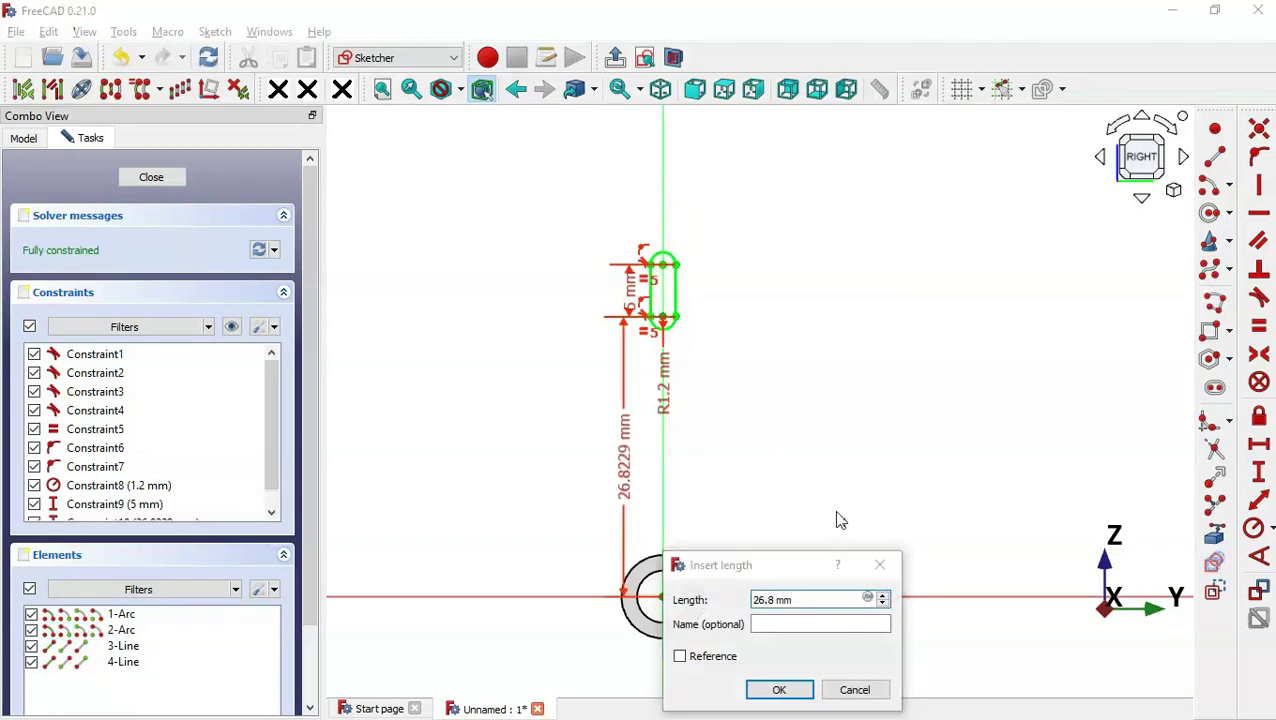
key("alt+Tab")
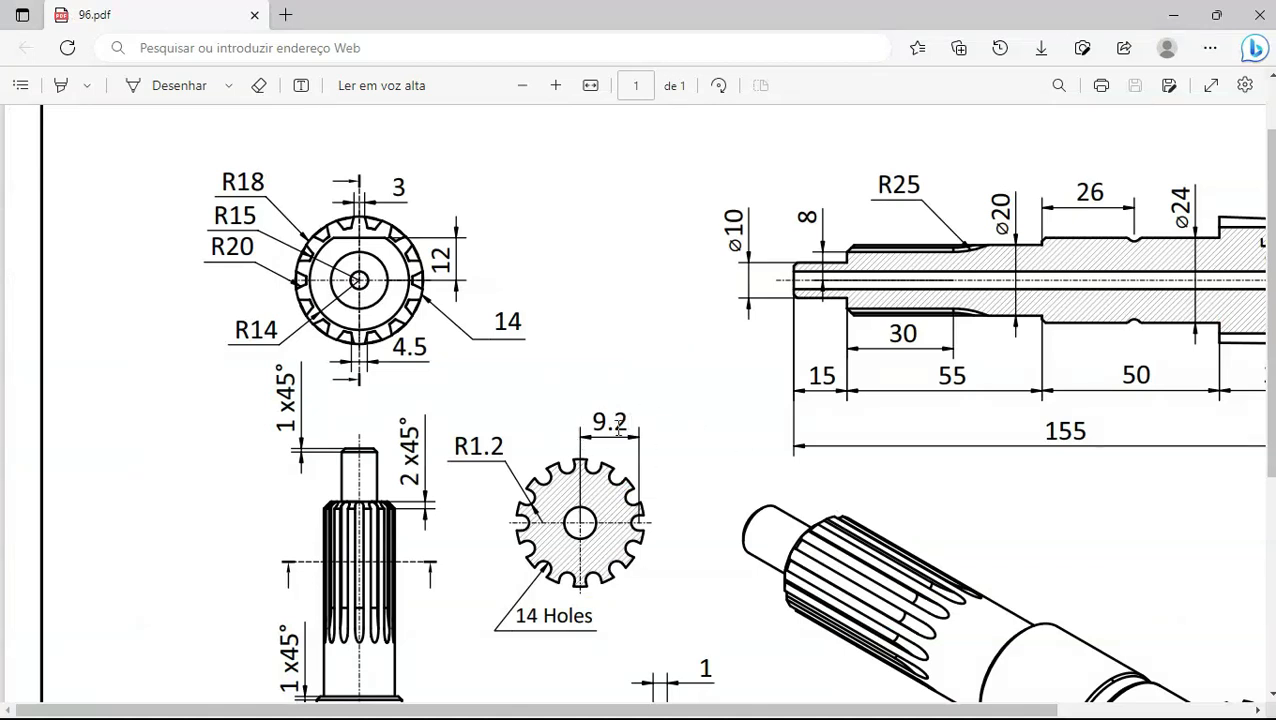
key("alt+Tab")
type("9")
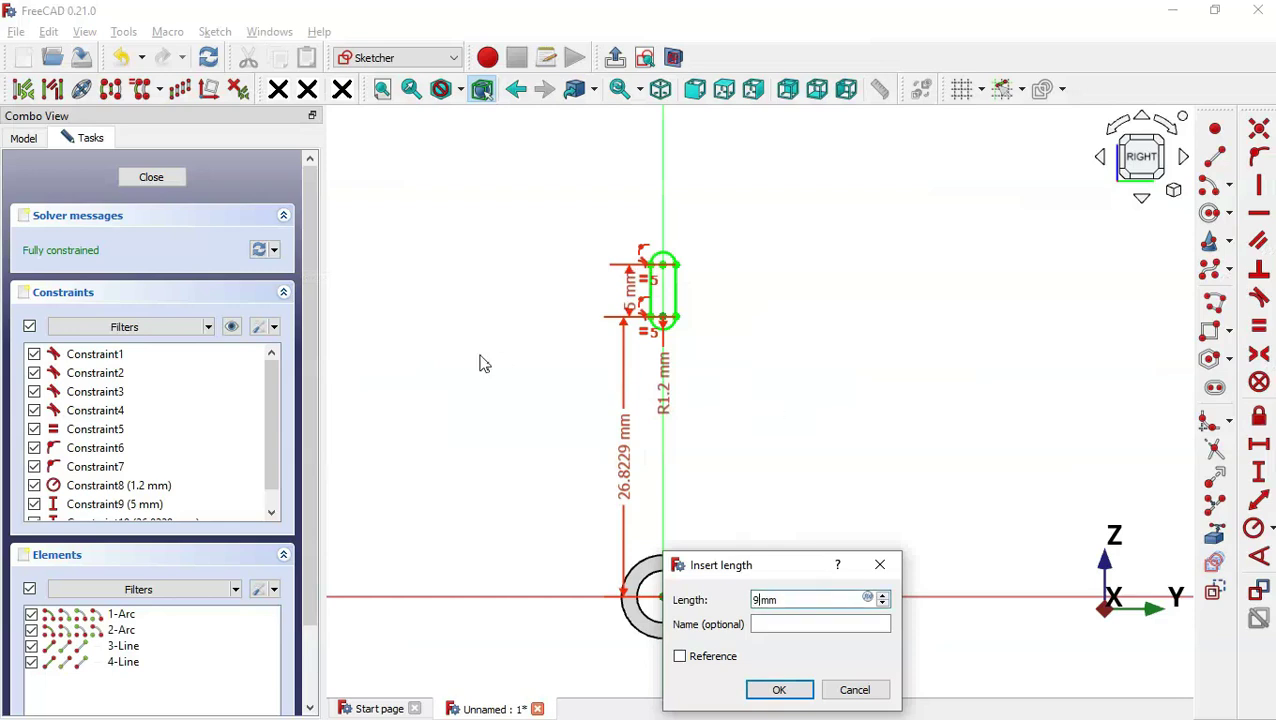
key("Return")
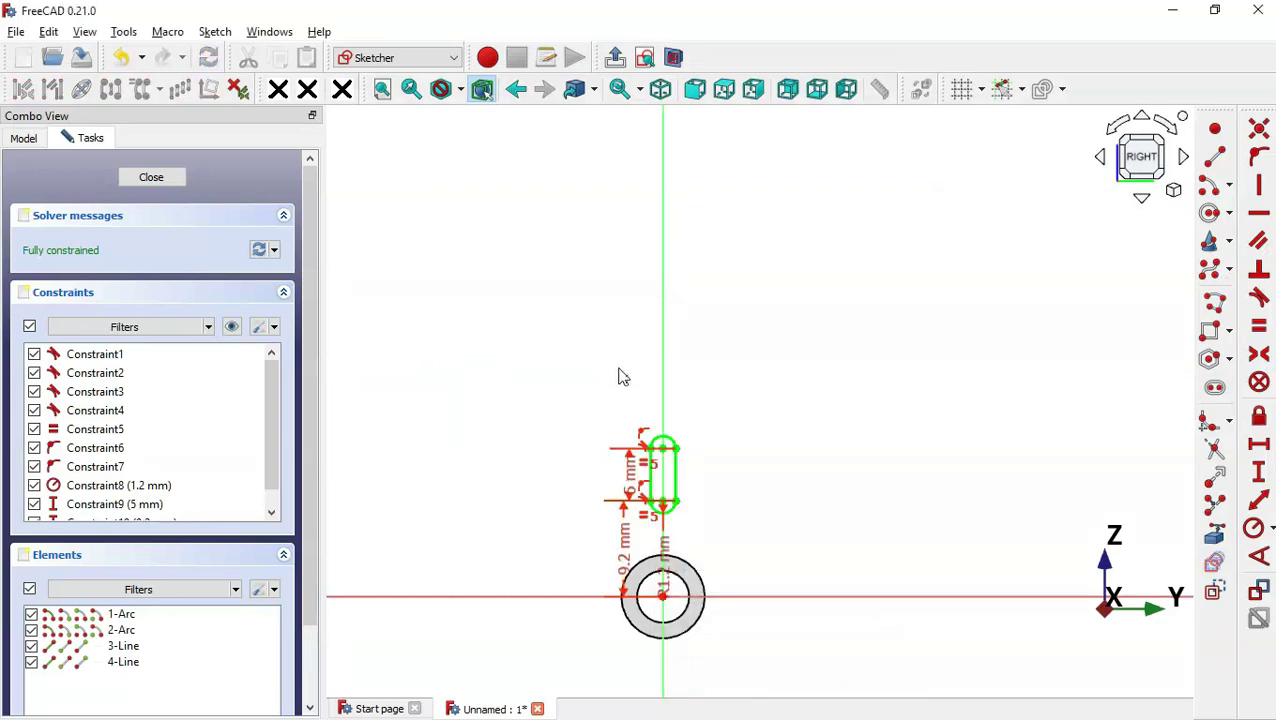
- Close the slot sketch and view its outline beside the shaft's narrow end
left_click(615, 57)
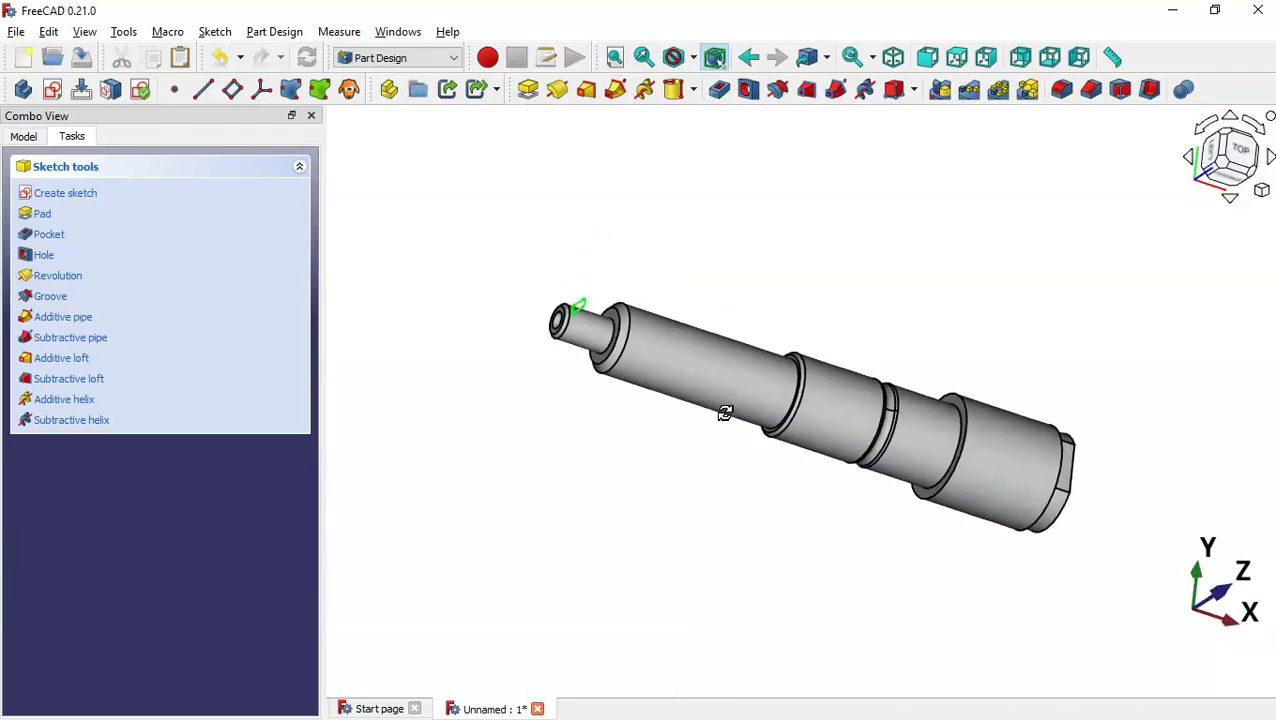
scroll(615, 333, "up", 3)
scroll(605, 325, "up", 2)
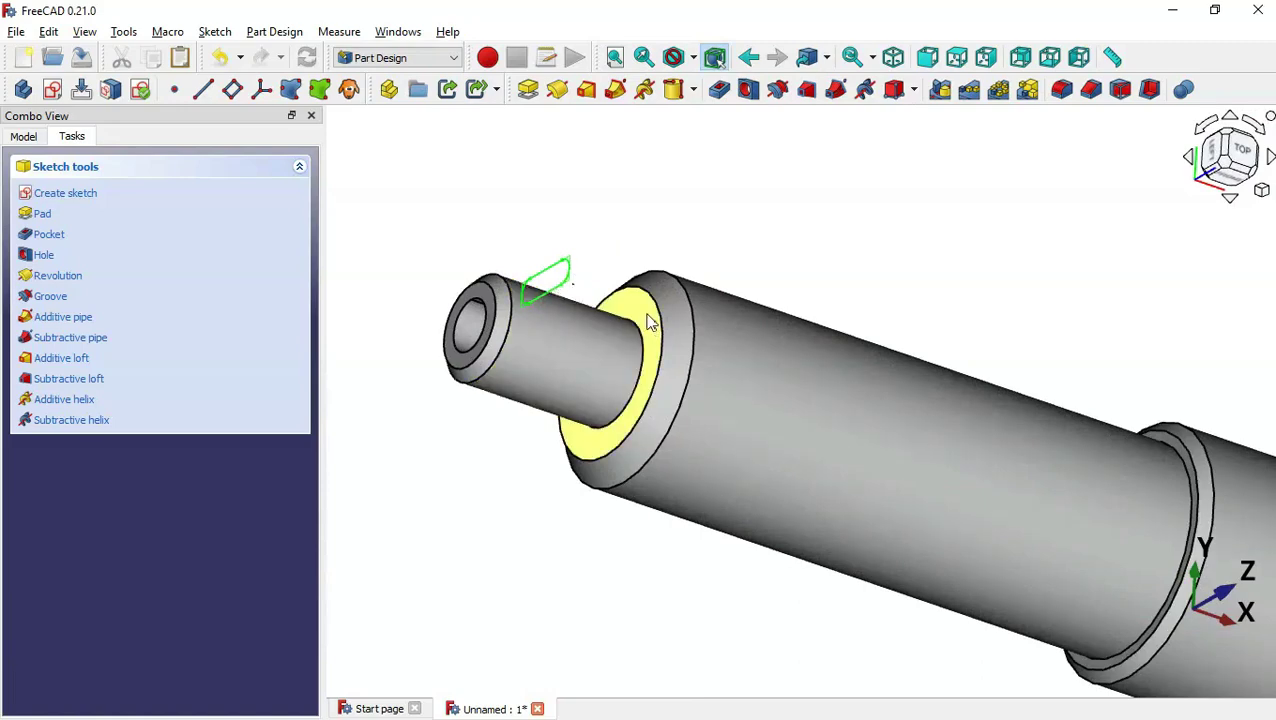
left_click(605, 268)
scroll(605, 272, "down", 4)
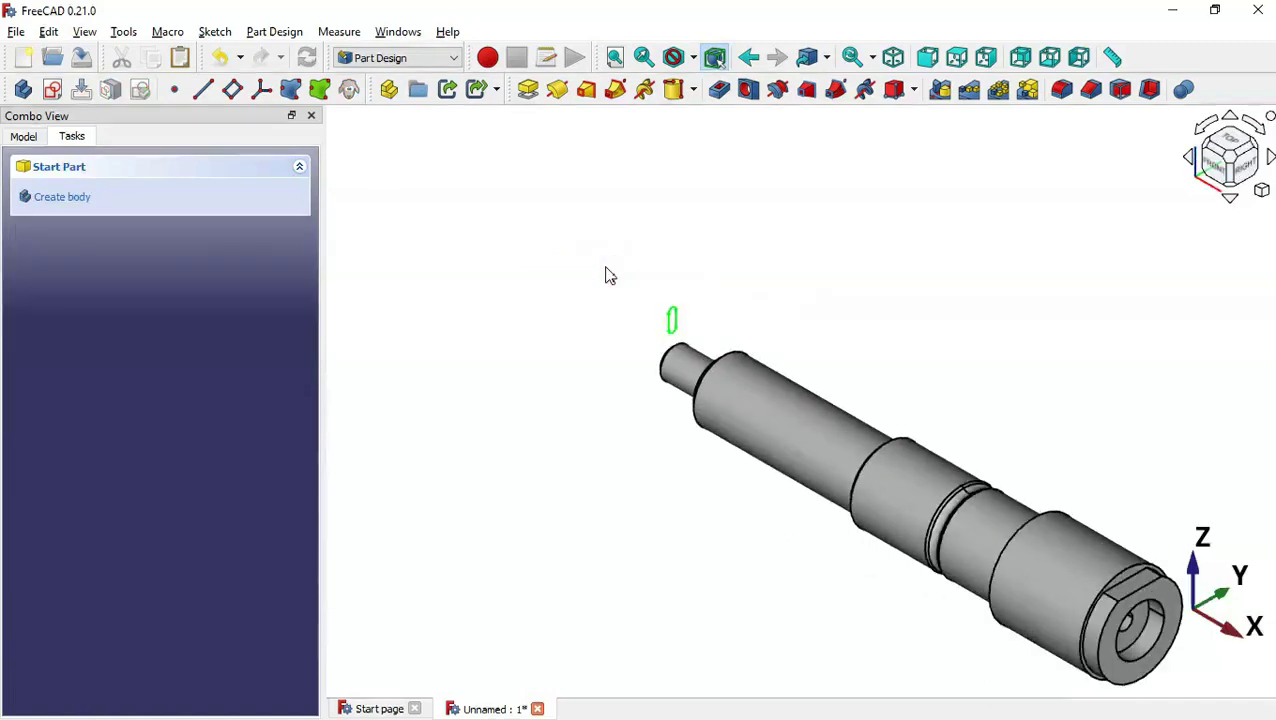
- Offset Sketch002's attachment position 15 mm along z, placing the slot on the shaft
left_click(24, 137)
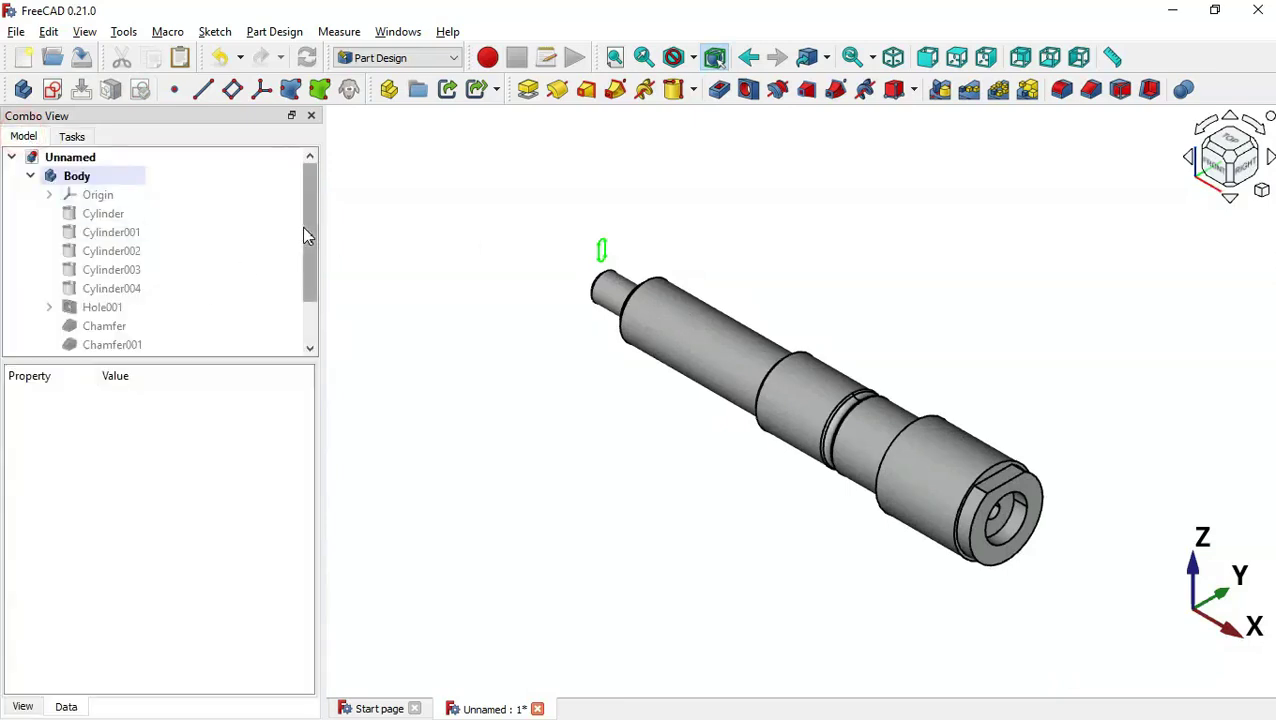
left_click_drag(307, 235, 308, 418)
left_click(115, 356)
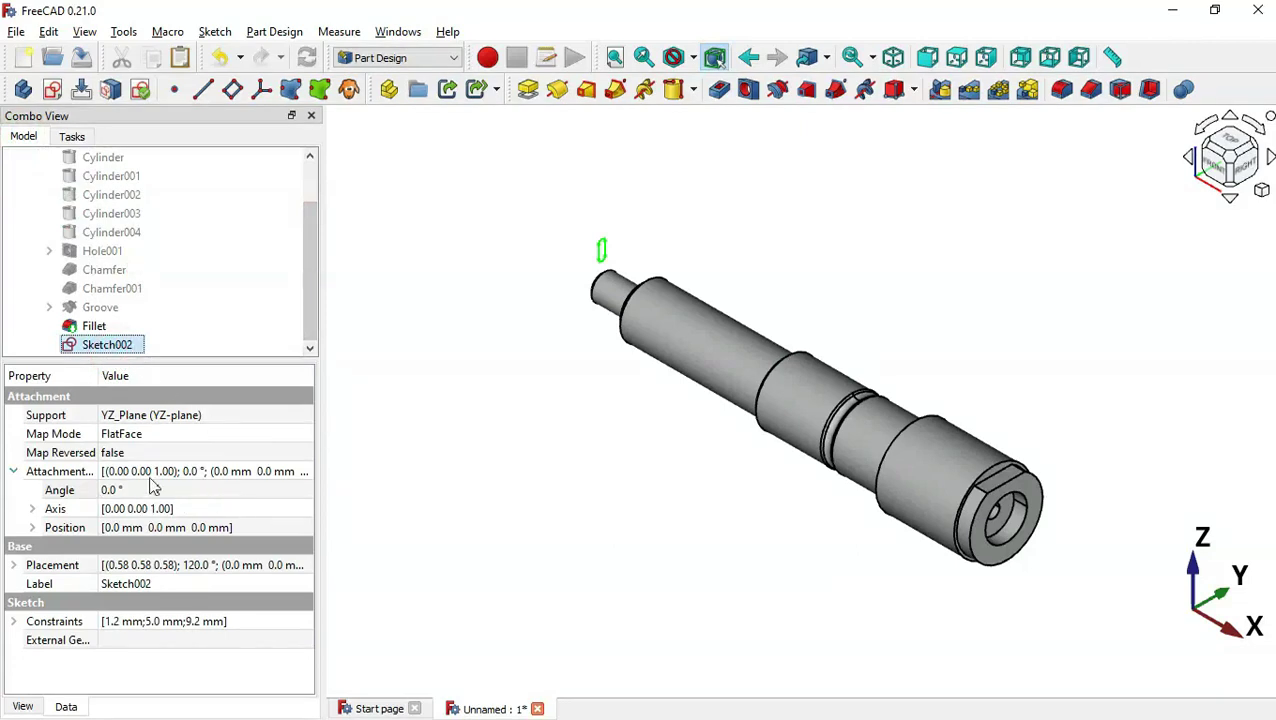
left_click(13, 471)
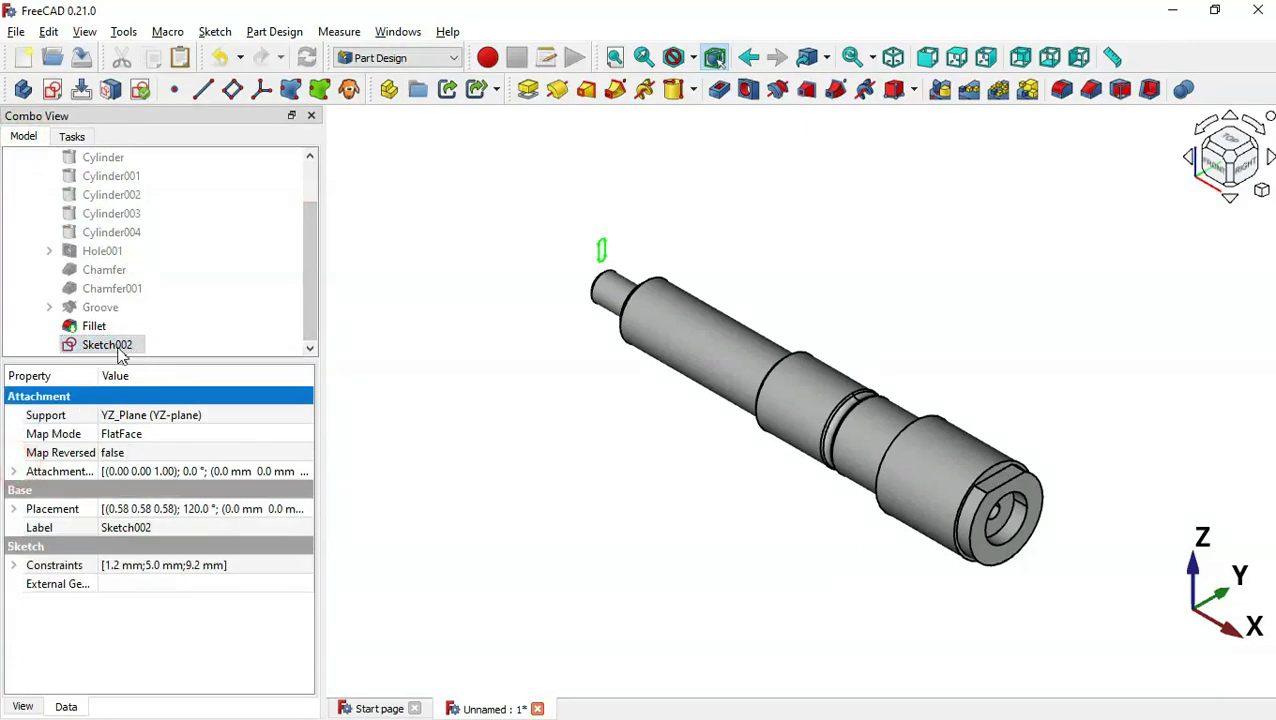
left_click(14, 472)
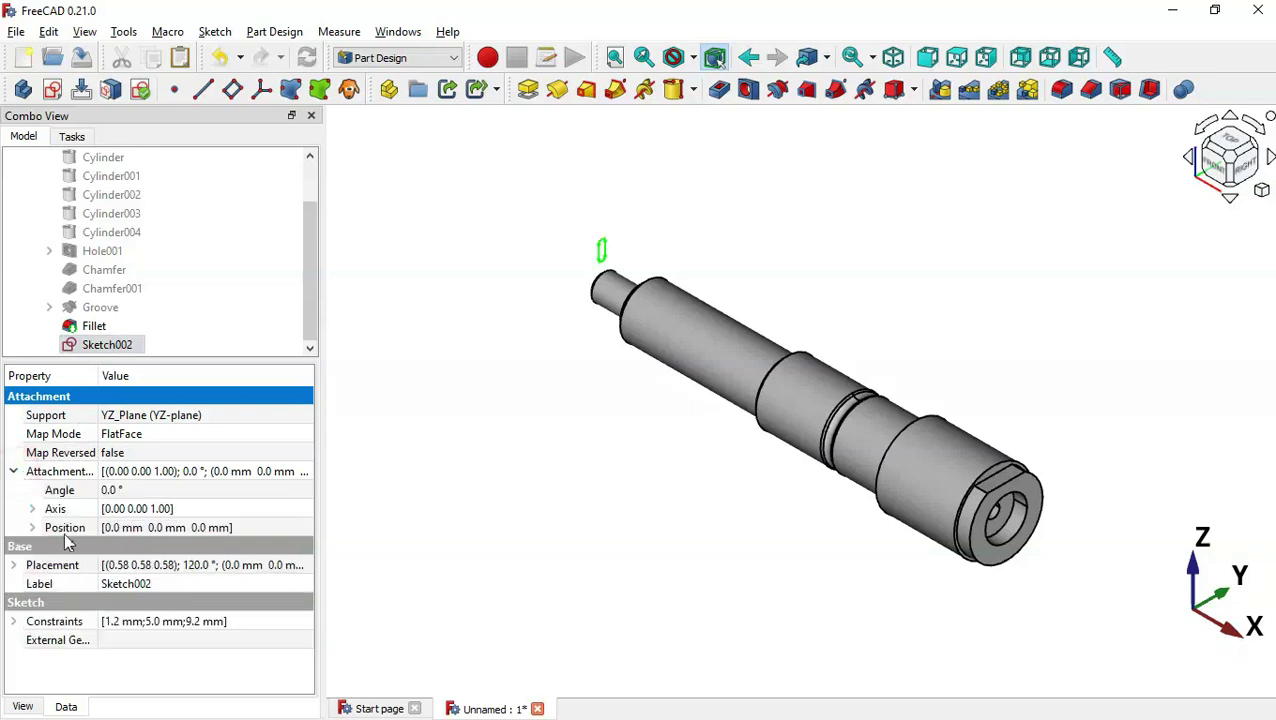
left_click(32, 528)
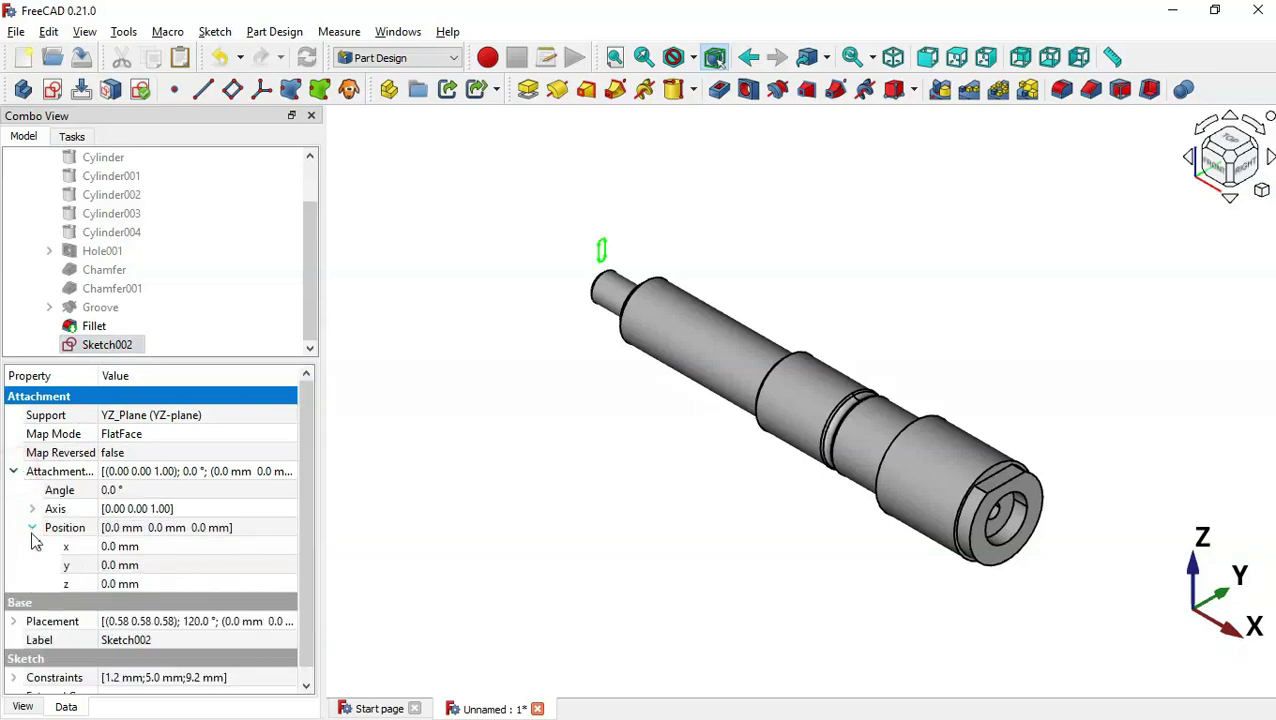
left_click(166, 584)
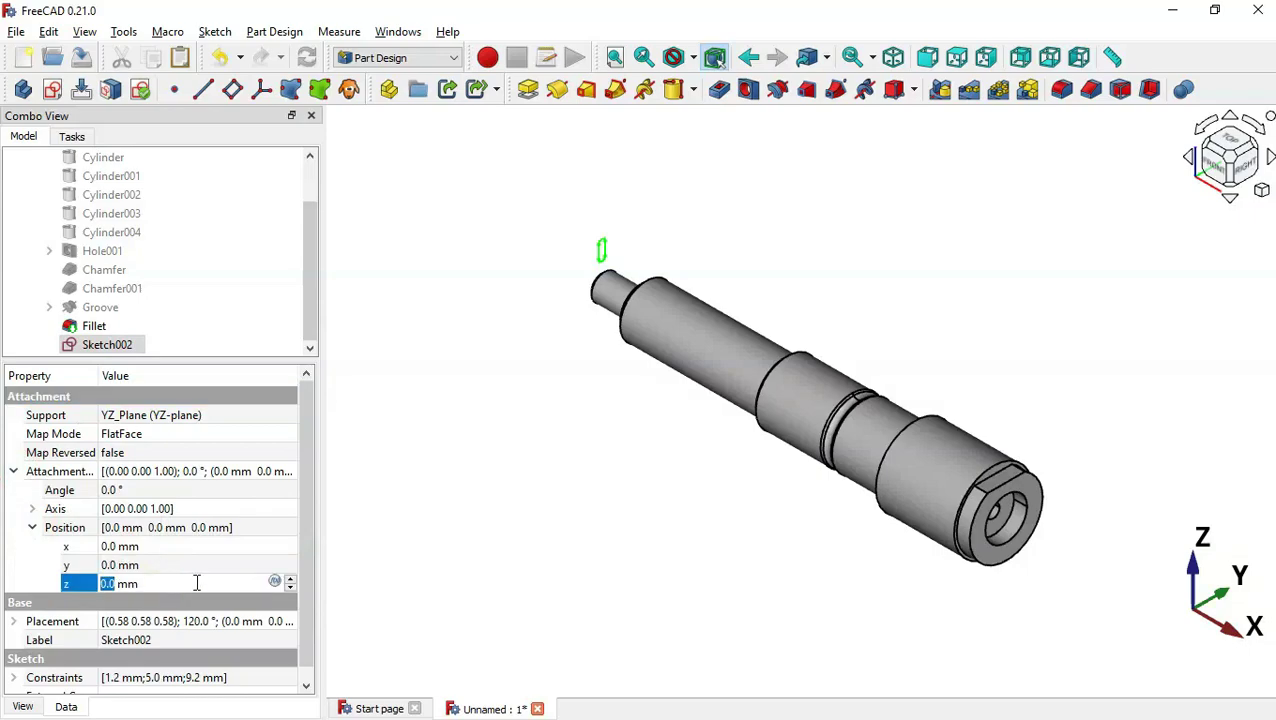
key("alt+Tab")
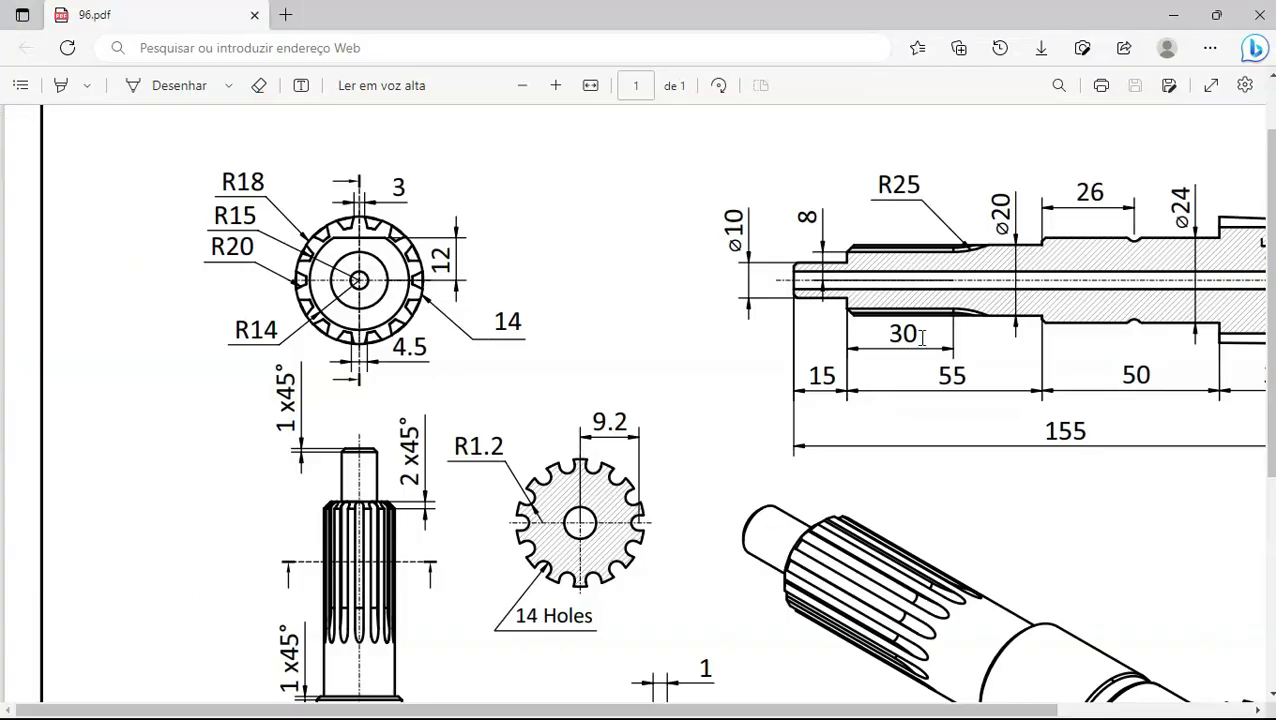
key("alt+Tab")
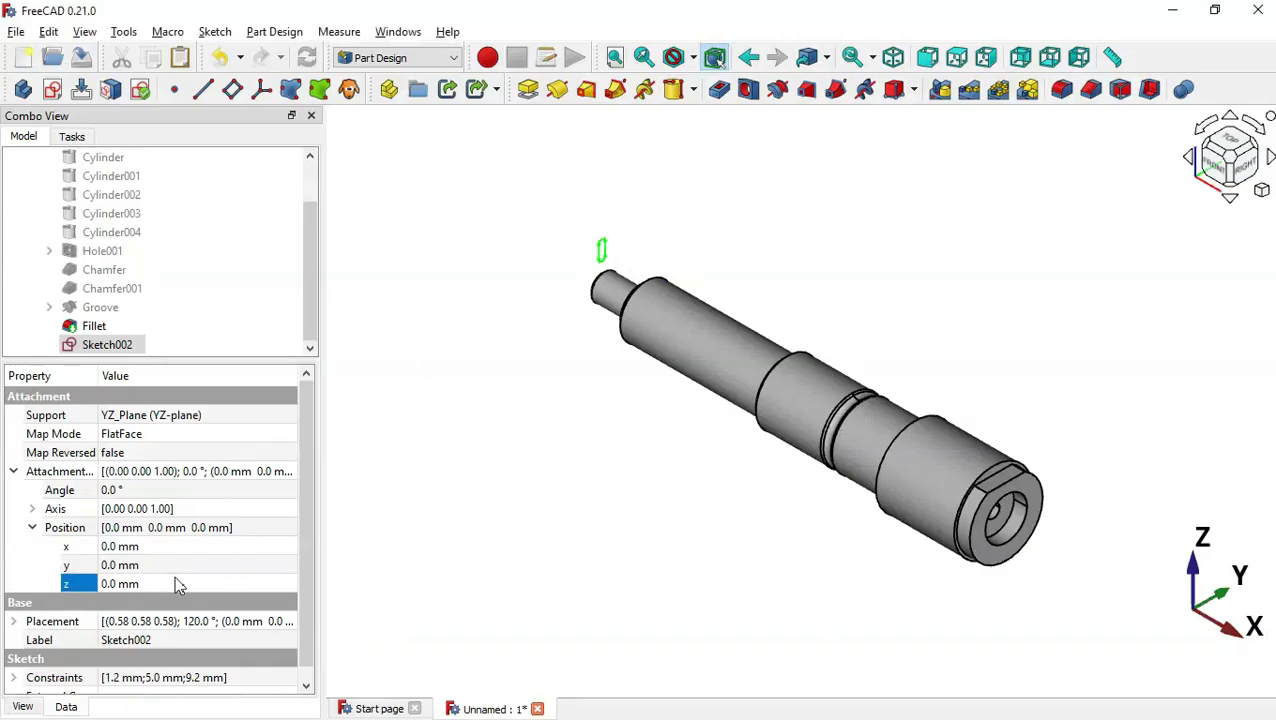
left_click(178, 585)
type("15")
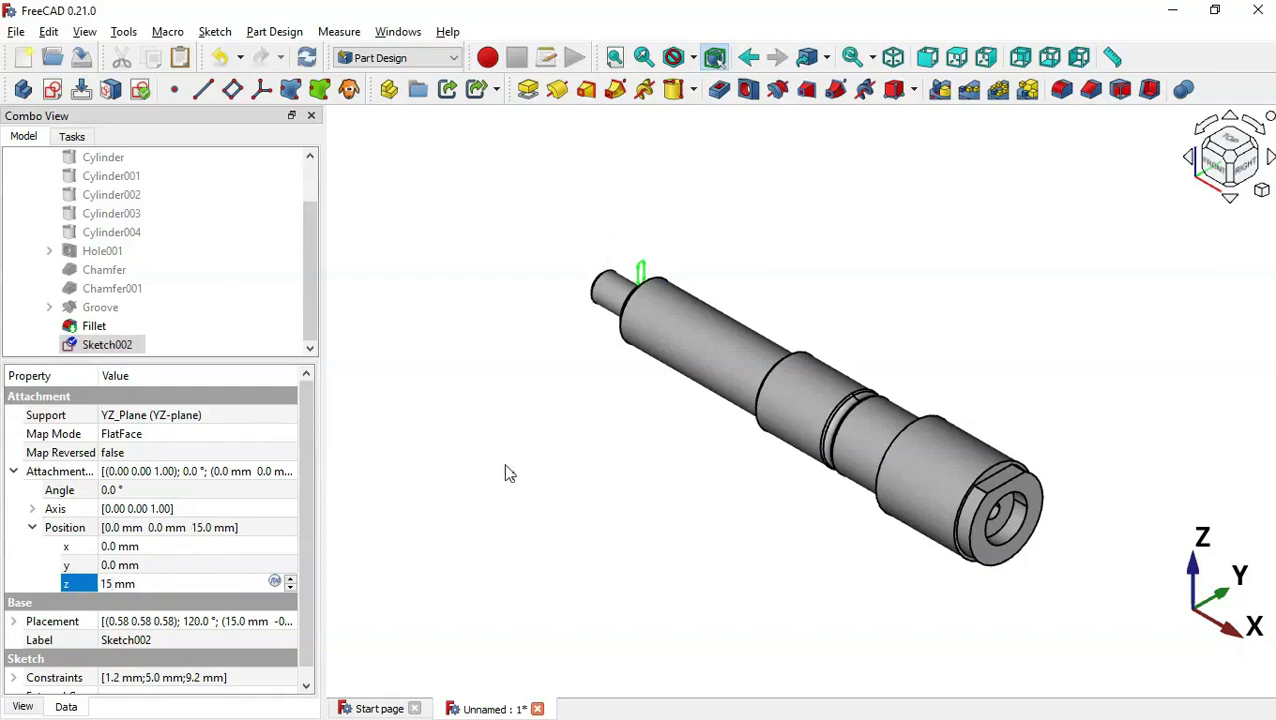
middle_click_drag(505, 473, 655, 450)
scroll(658, 450, "up", 3)
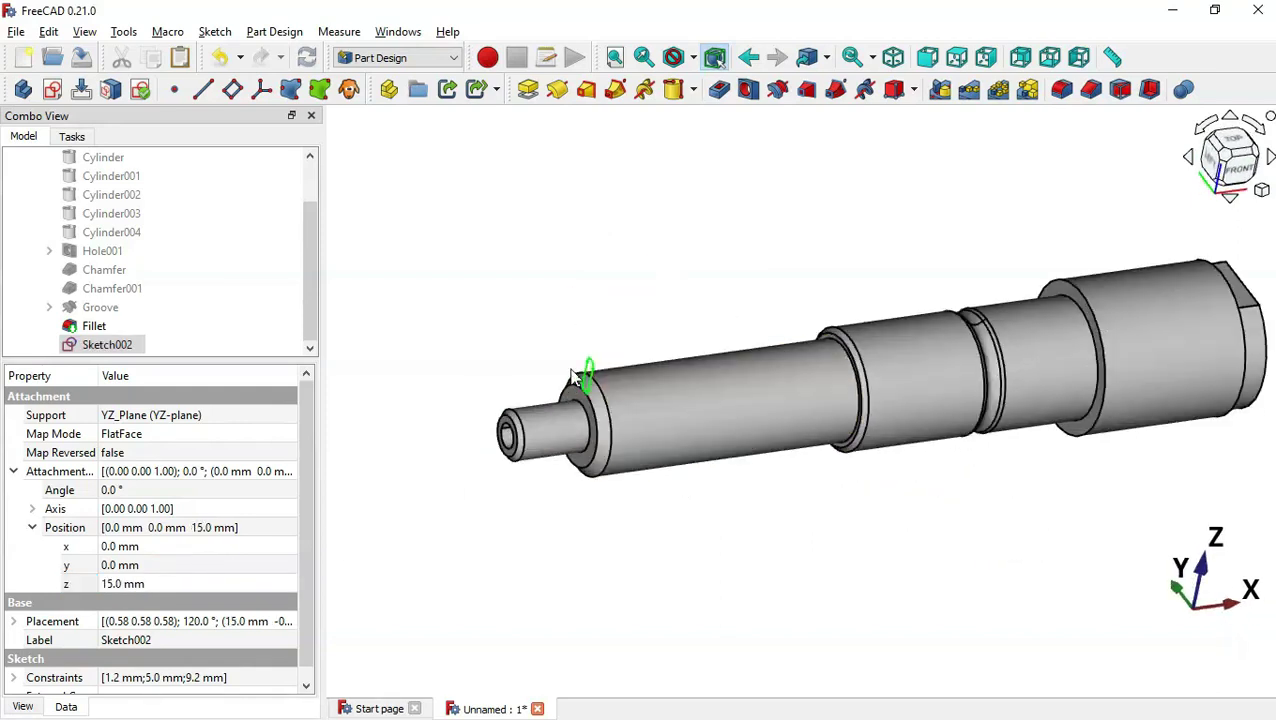
left_click(450, 293)
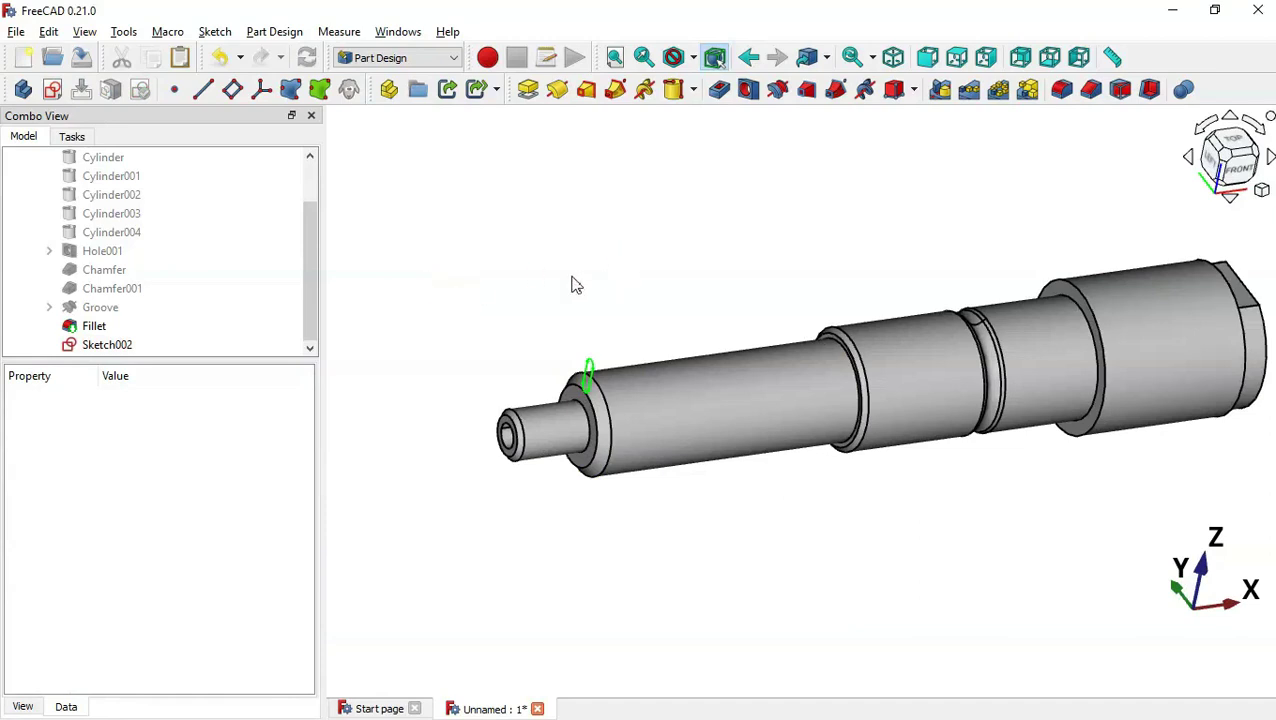
- Create a new sketch on the XZ-plane, zoomed in with the section view on
left_click(52, 89)
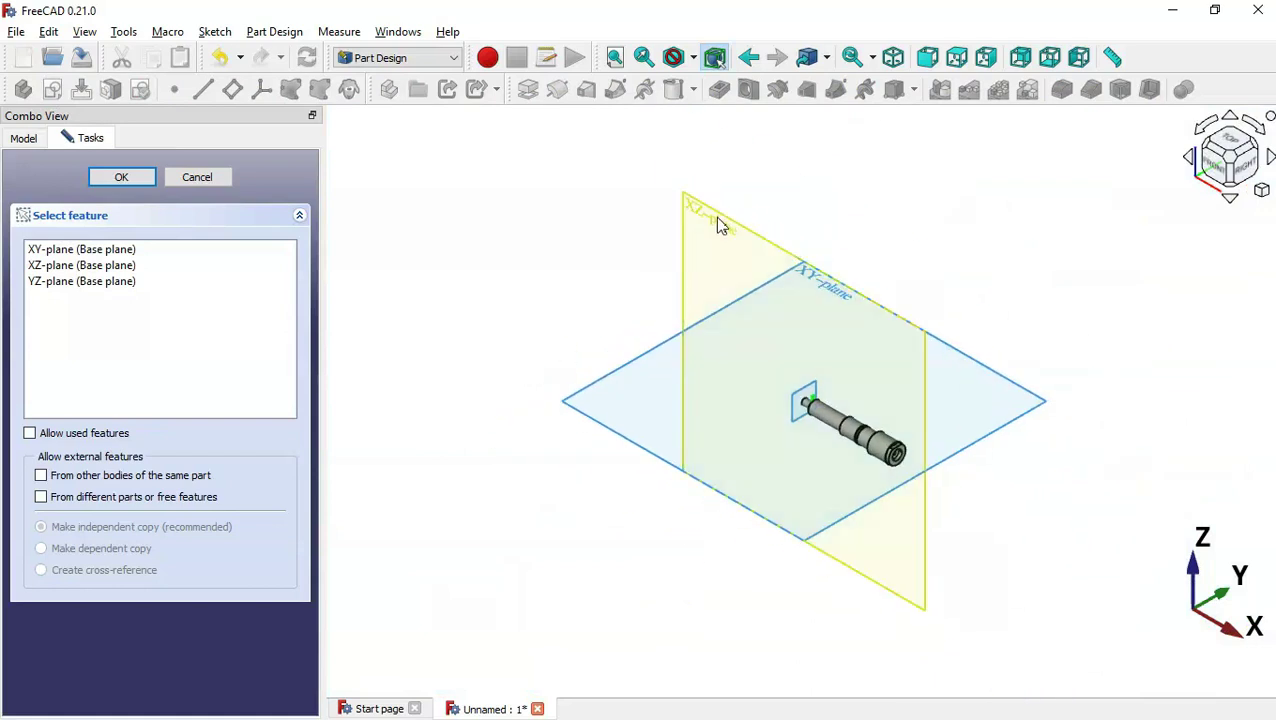
left_click(717, 222)
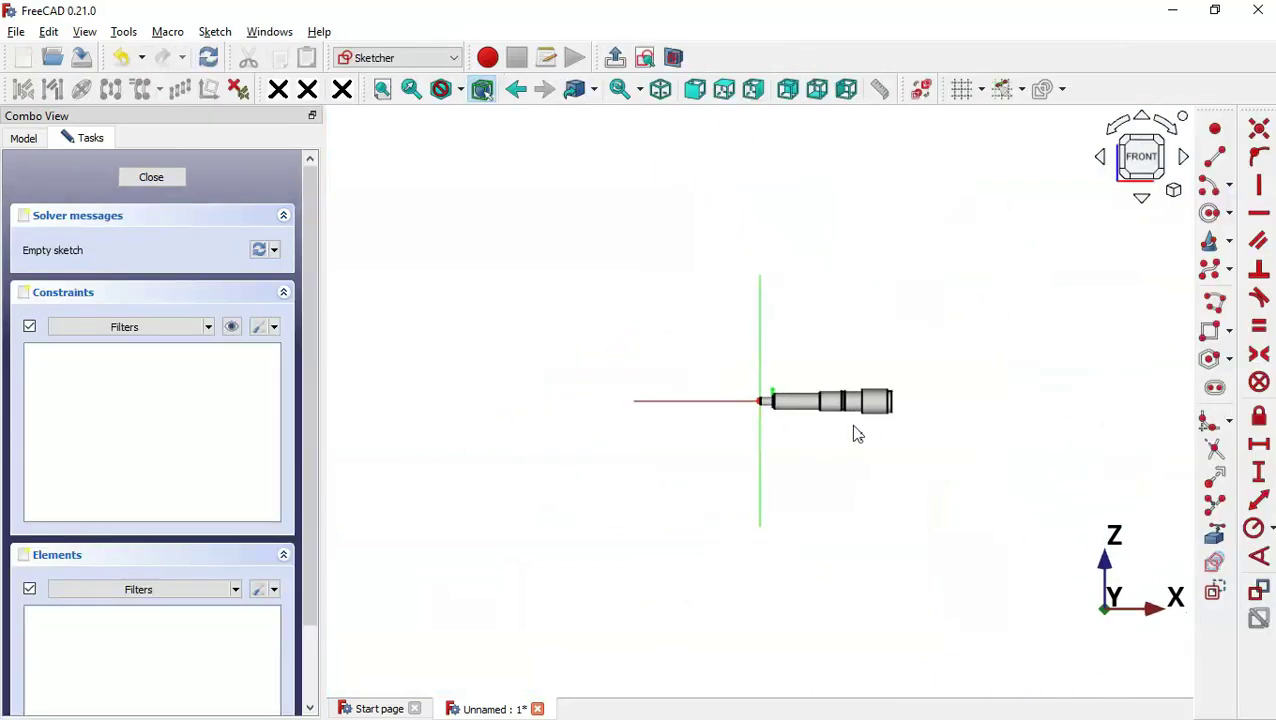
scroll(857, 434, "up", 5)
scroll(556, 206, "up", 1)
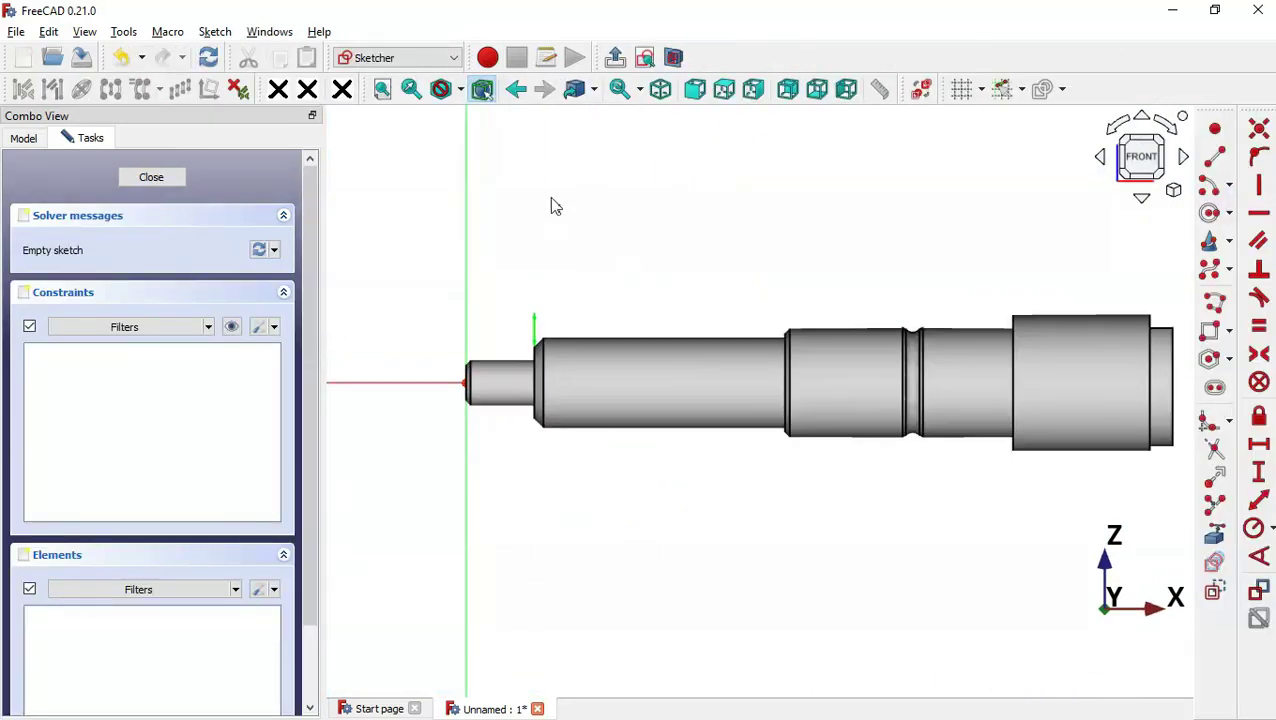
left_click(673, 57)
scroll(651, 234, "up", 1)
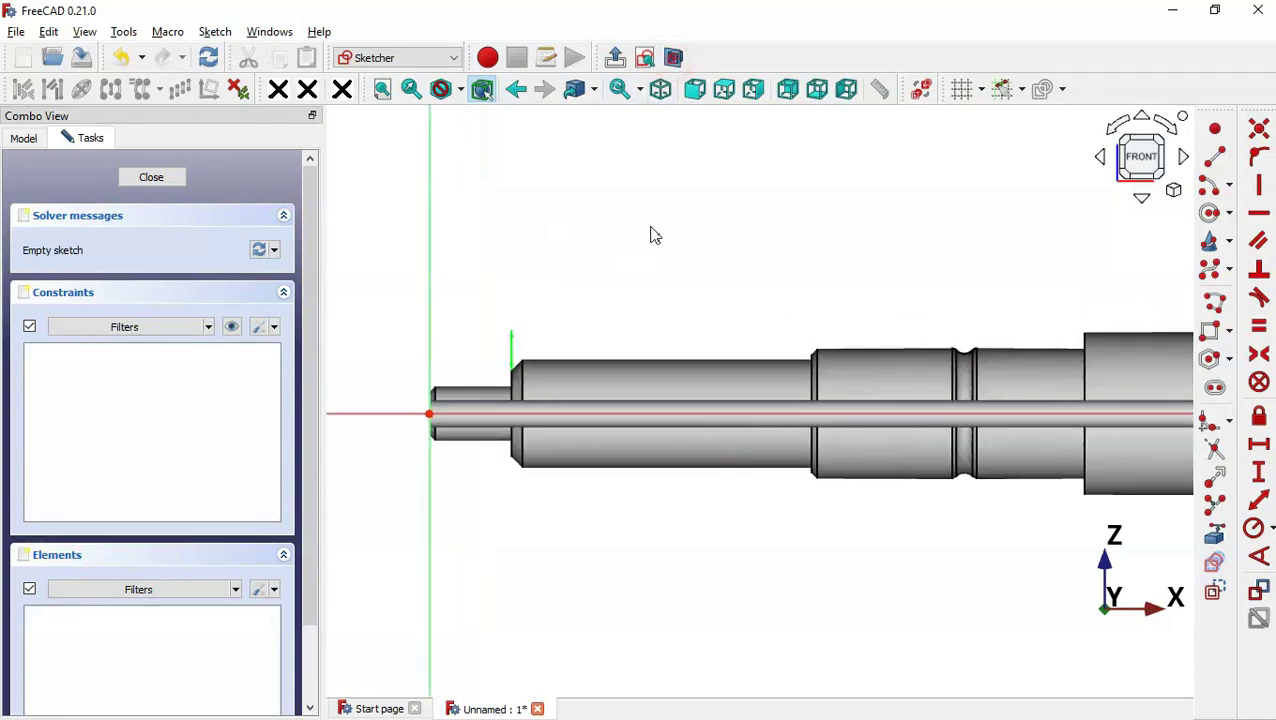
- Draw a horizontal line above the shaft followed by a tangent arc curving upward
left_click(1214, 302)
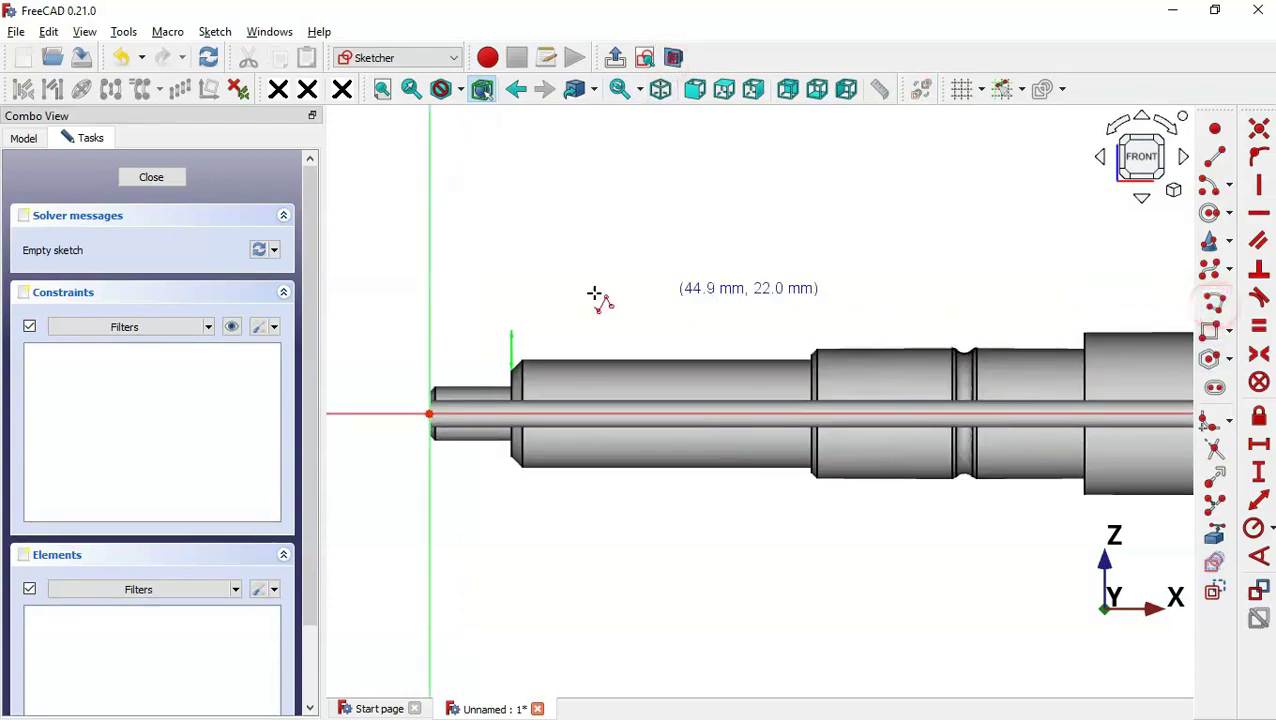
left_click(506, 270)
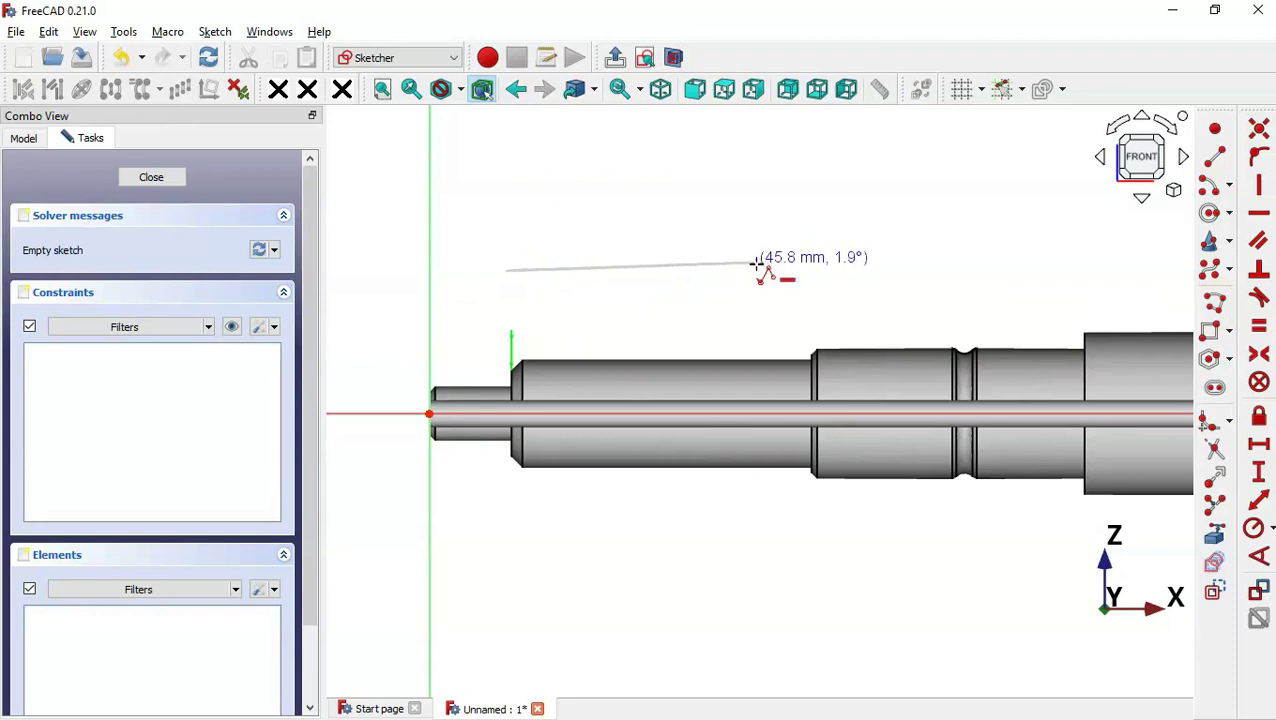
left_click(759, 270)
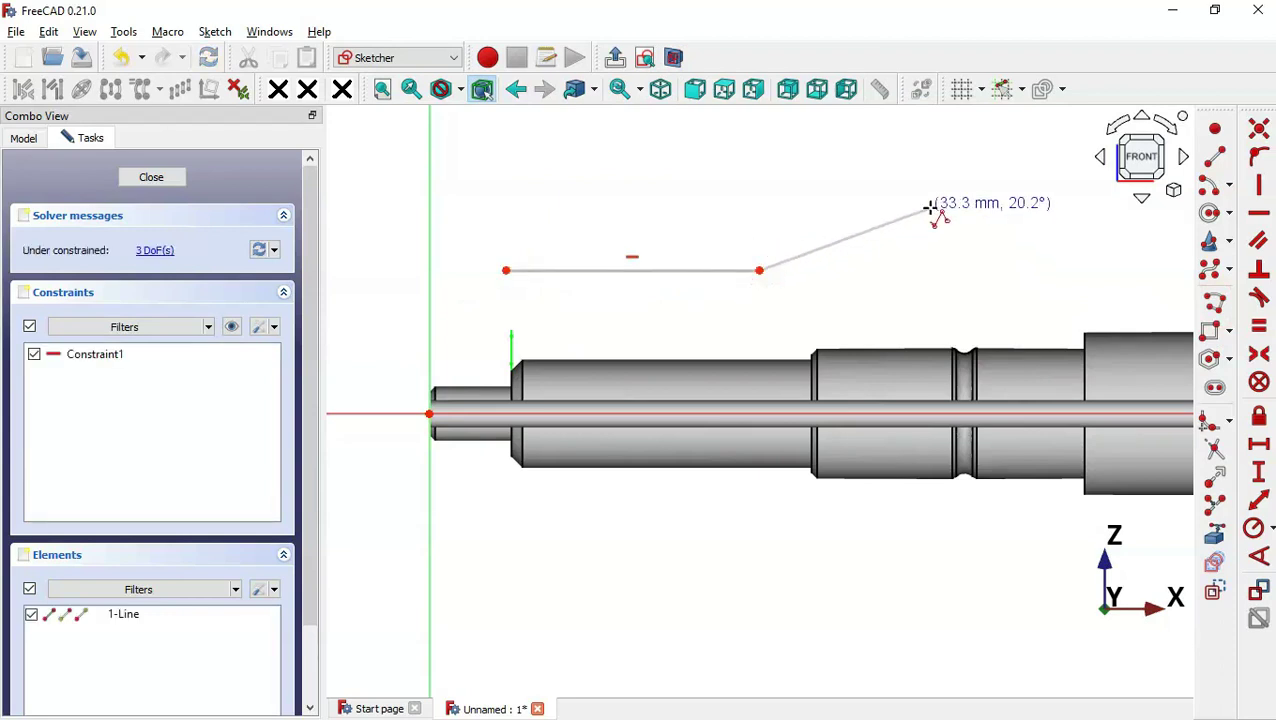
key("m")
key("m")
key("m")
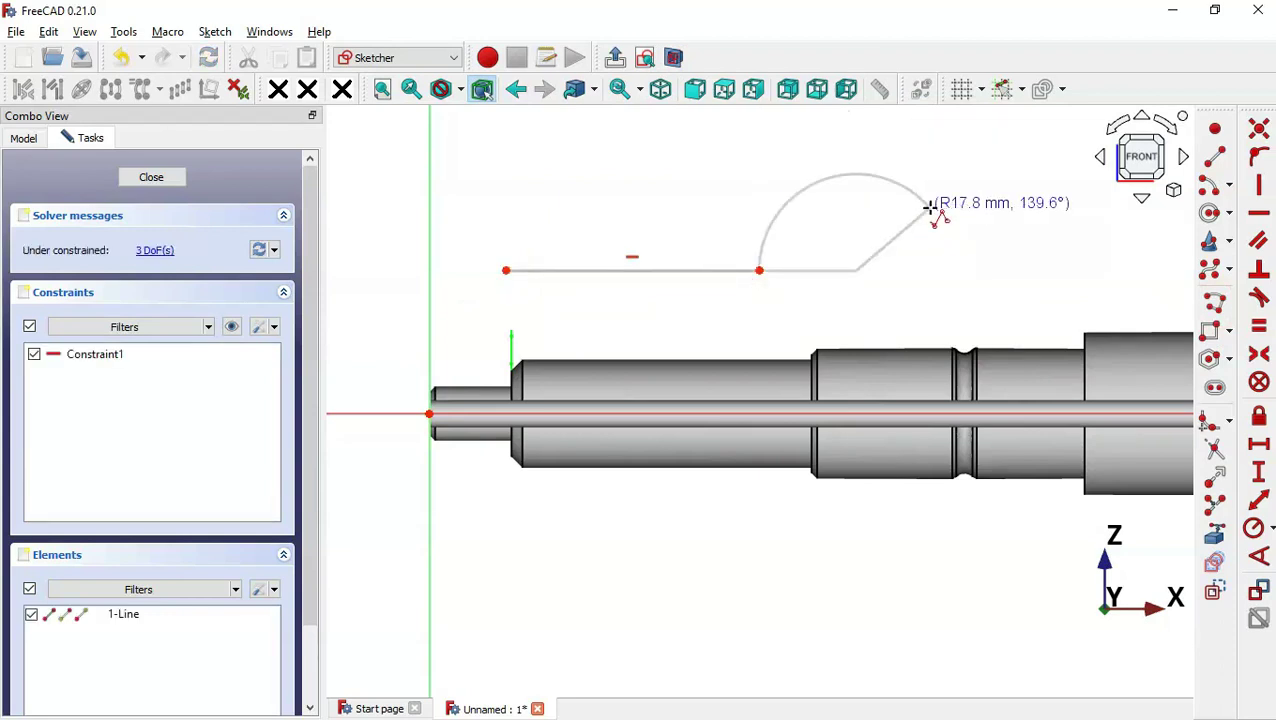
key("Escape")
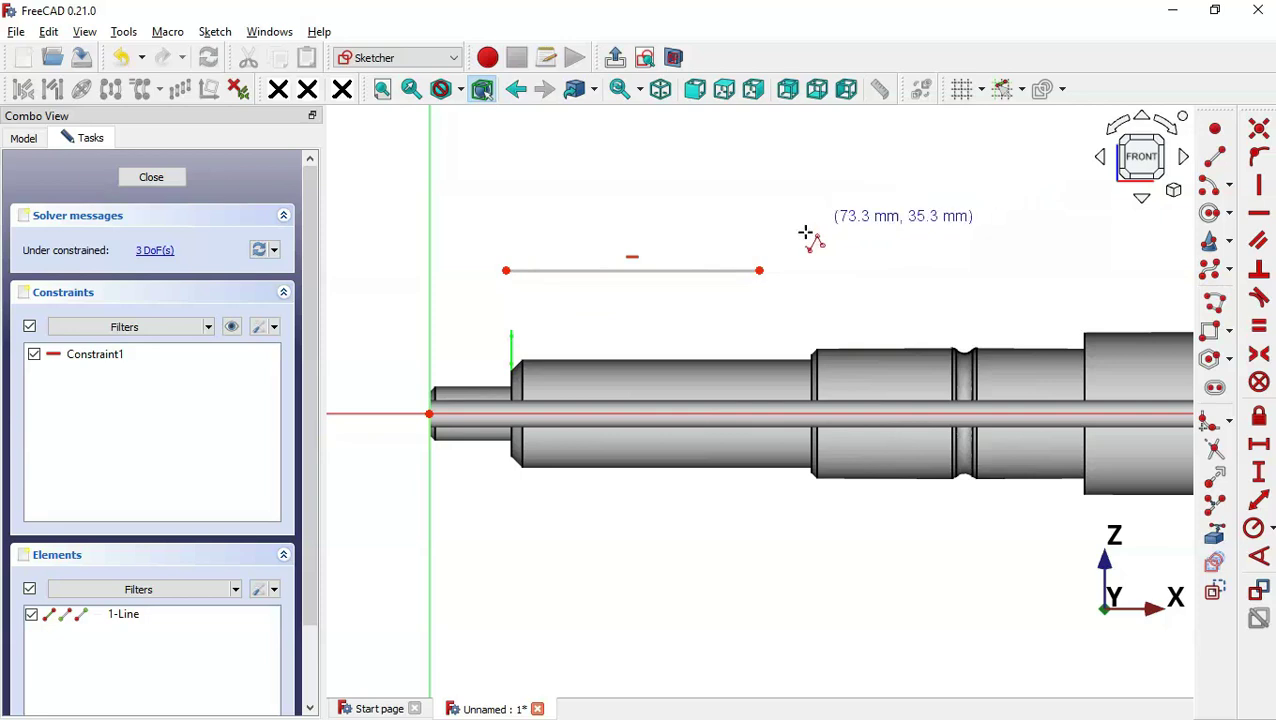
left_click(759, 268)
key("m")
key("m")
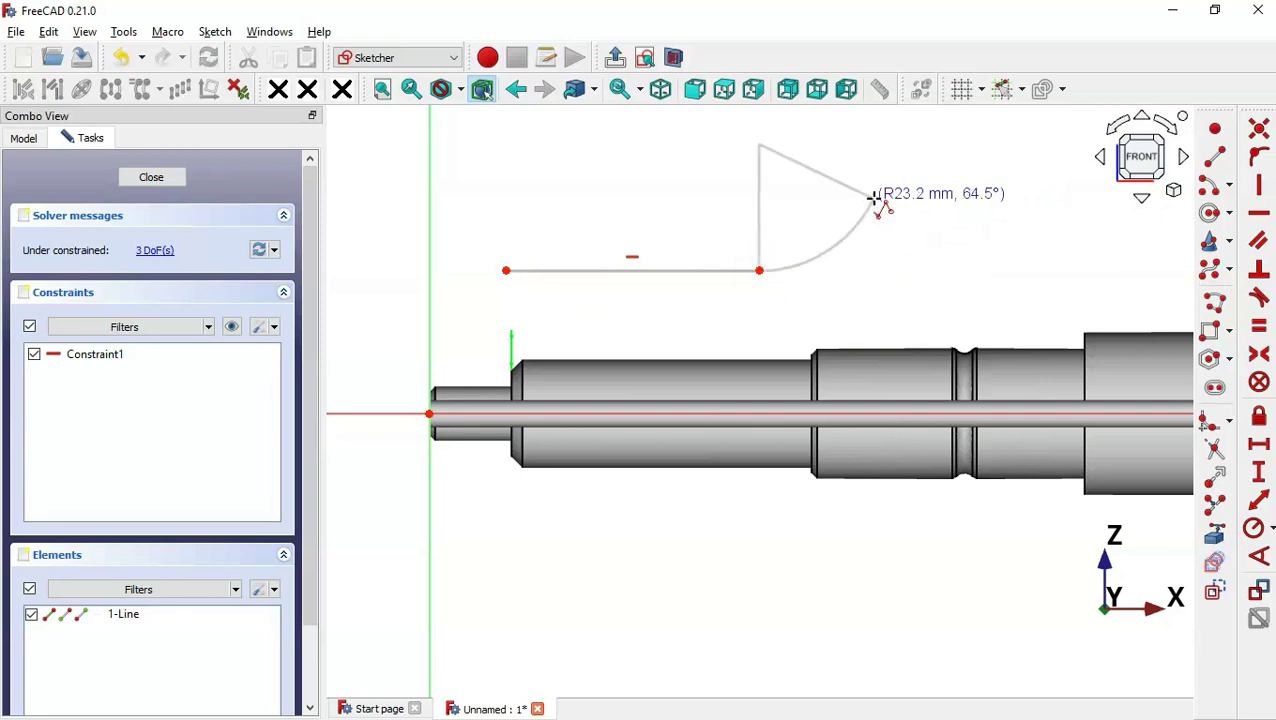
left_click(864, 191)
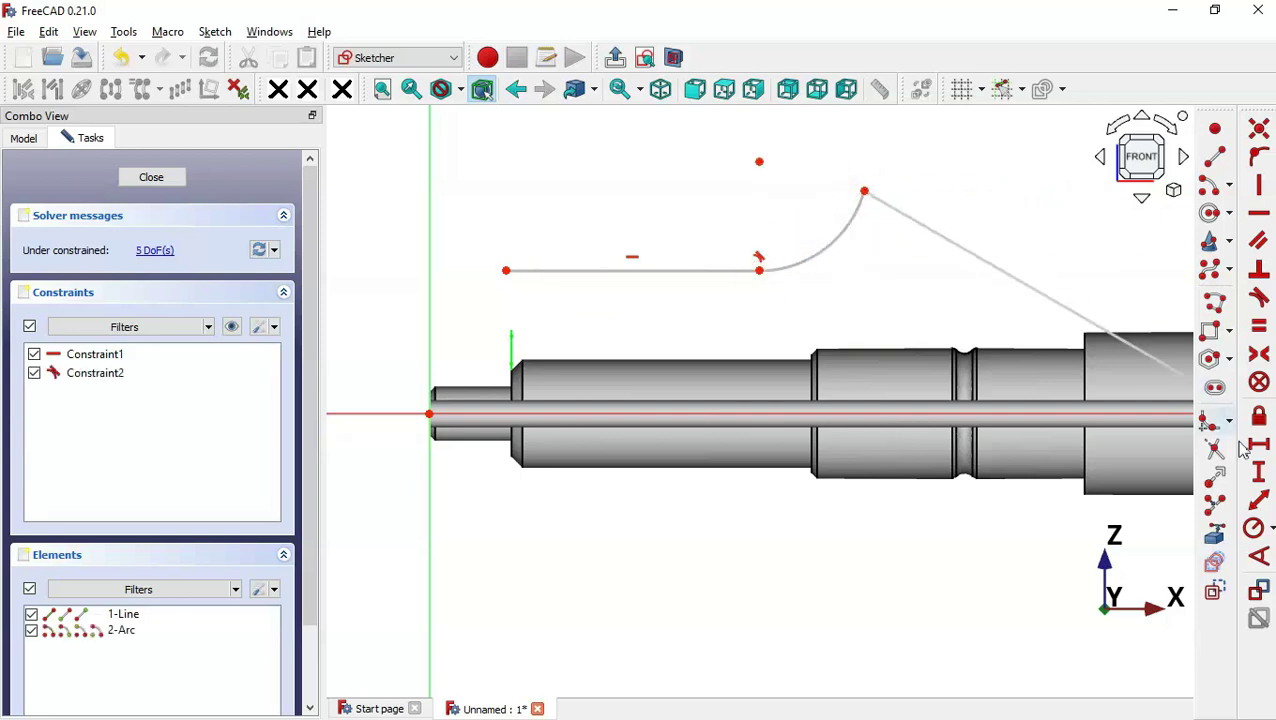
- Constrain the arc to a 25 mm radius
left_click(1254, 527)
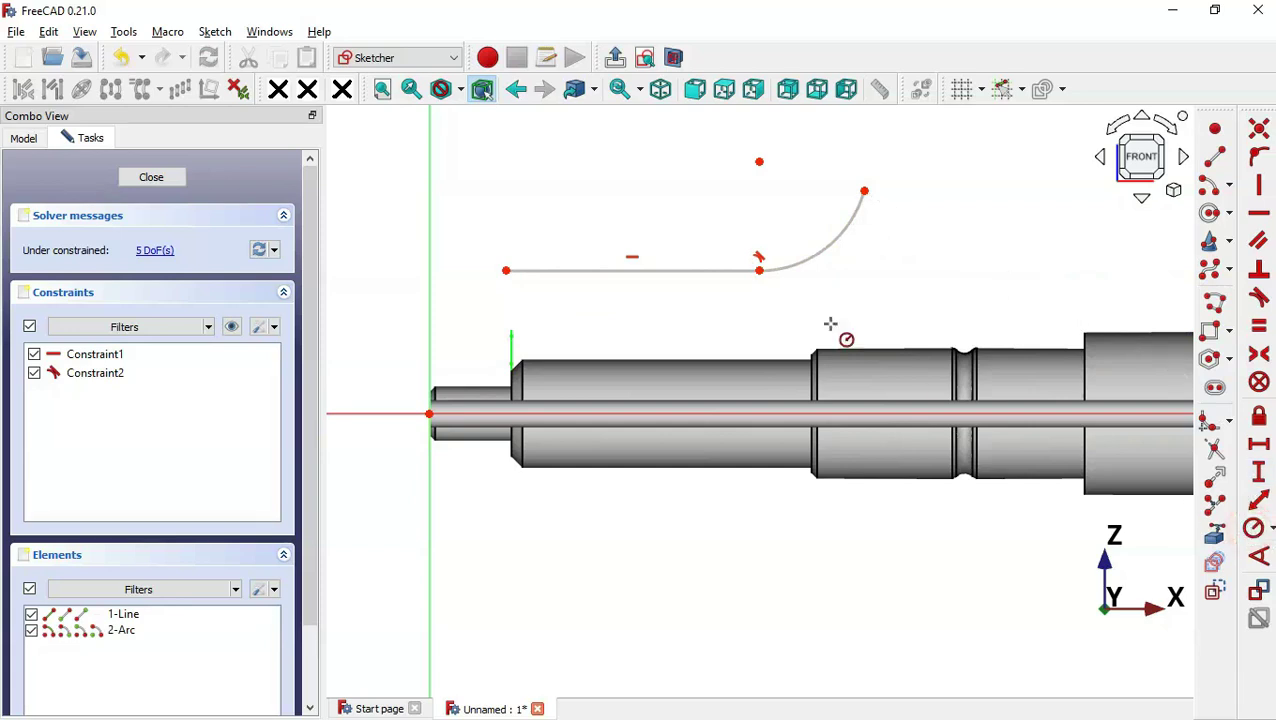
left_click(811, 262)
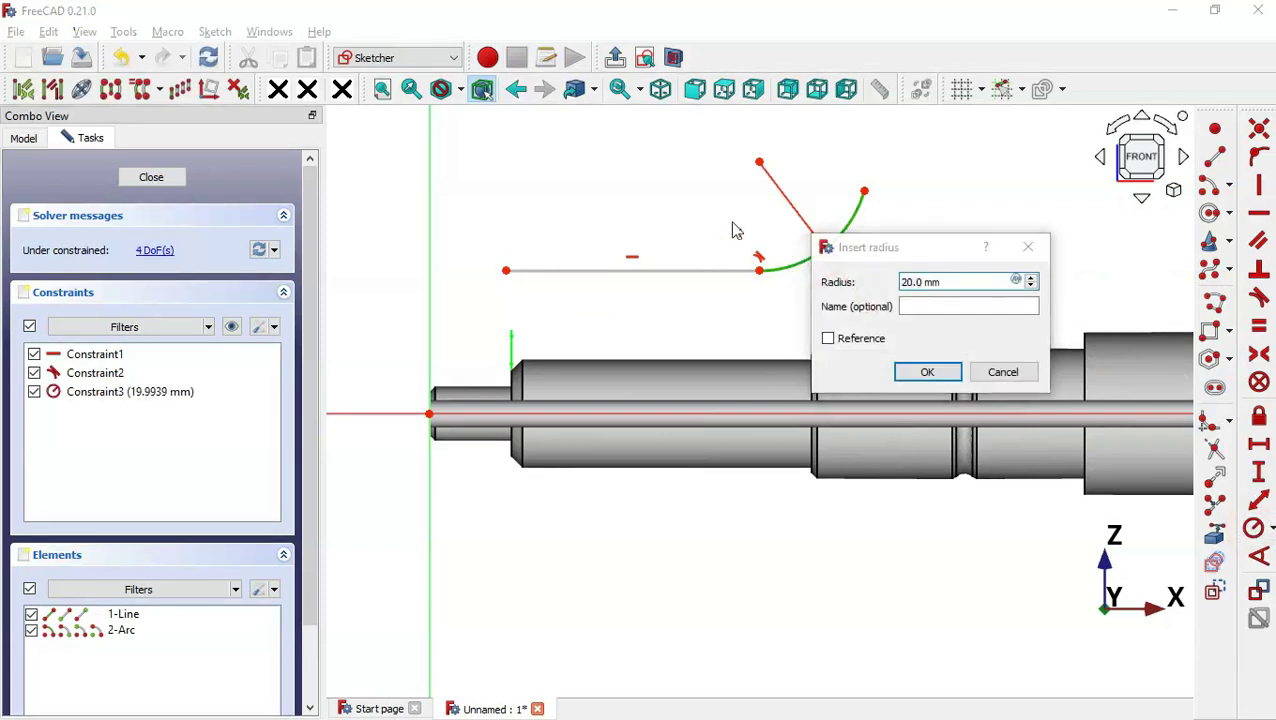
key("alt+Tab")
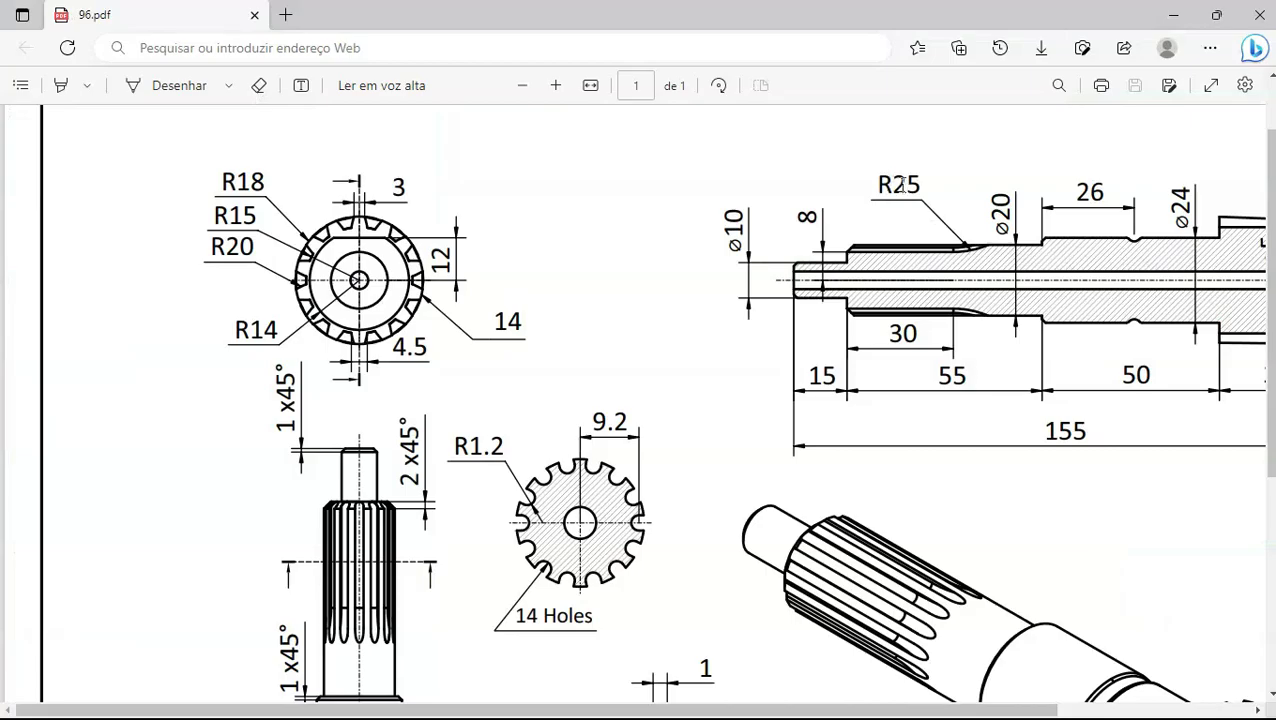
key("alt+Tab")
type("25")
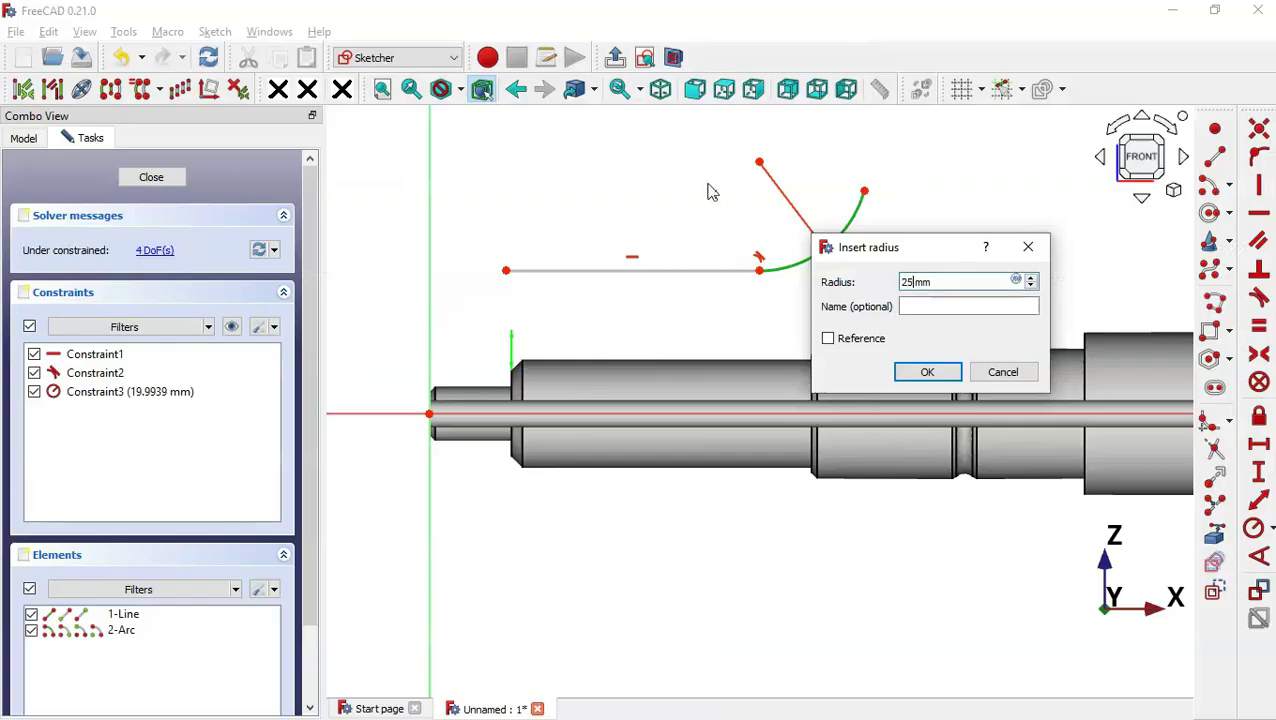
key("Return")
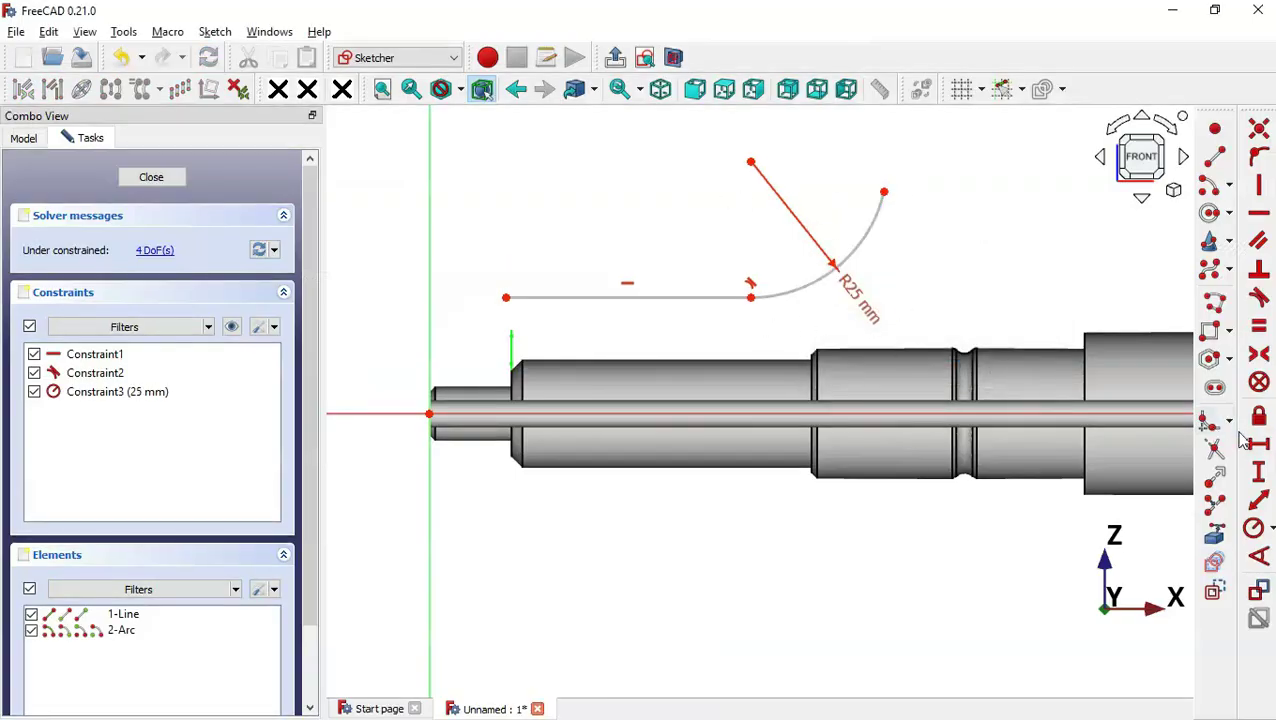
left_click(1258, 444)
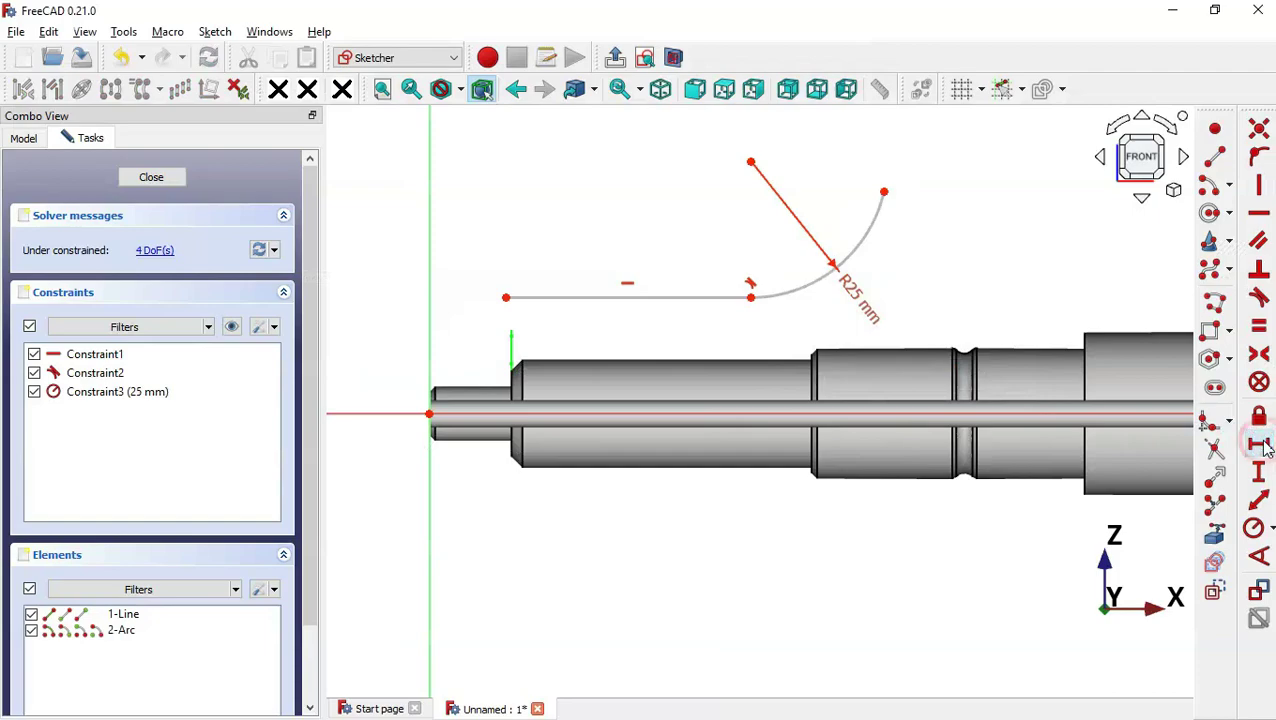
- Set the line length to 30 mm and its left end 15 mm from the origin
left_click(628, 298)
key("alt+Tab")
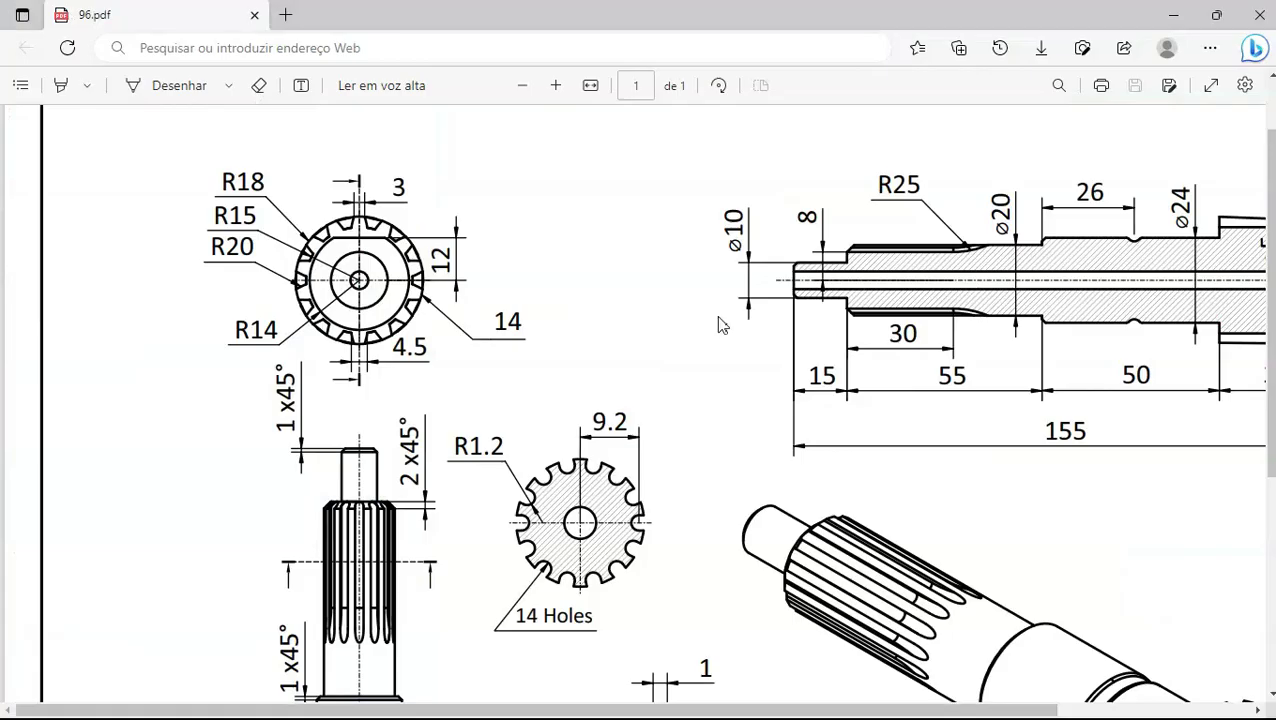
key("alt+Tab")
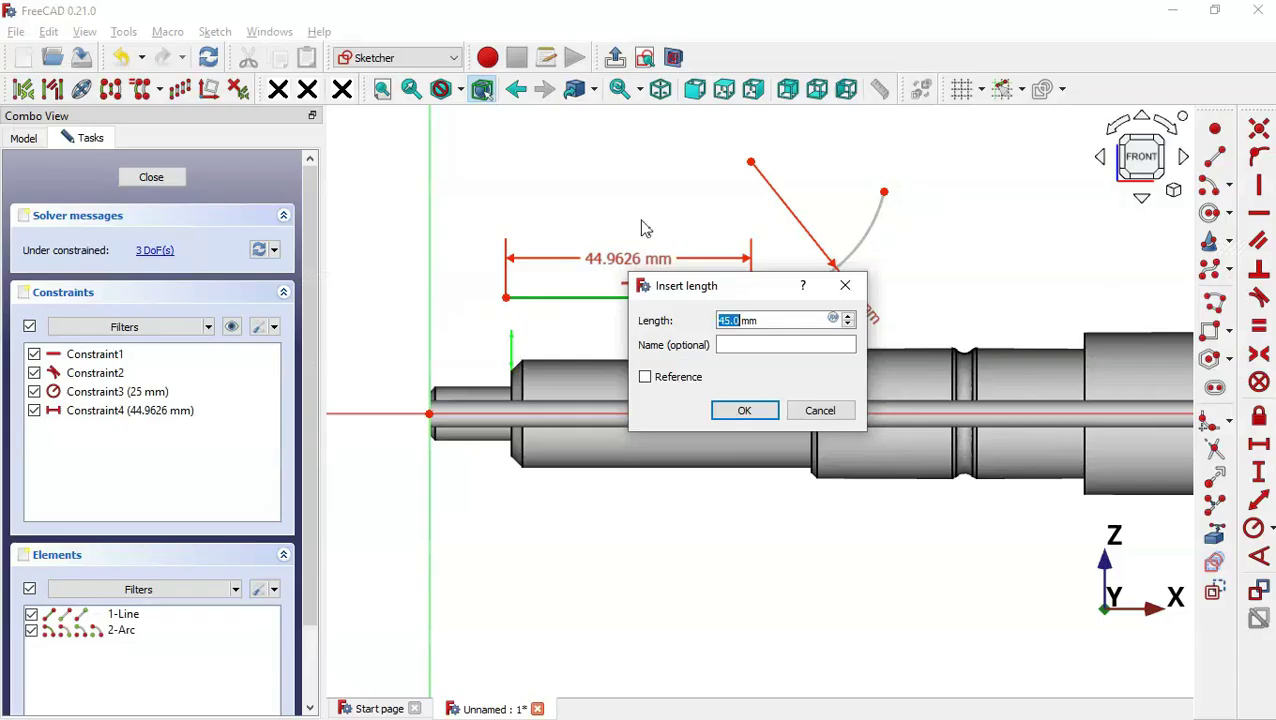
type("30")
key("Return")
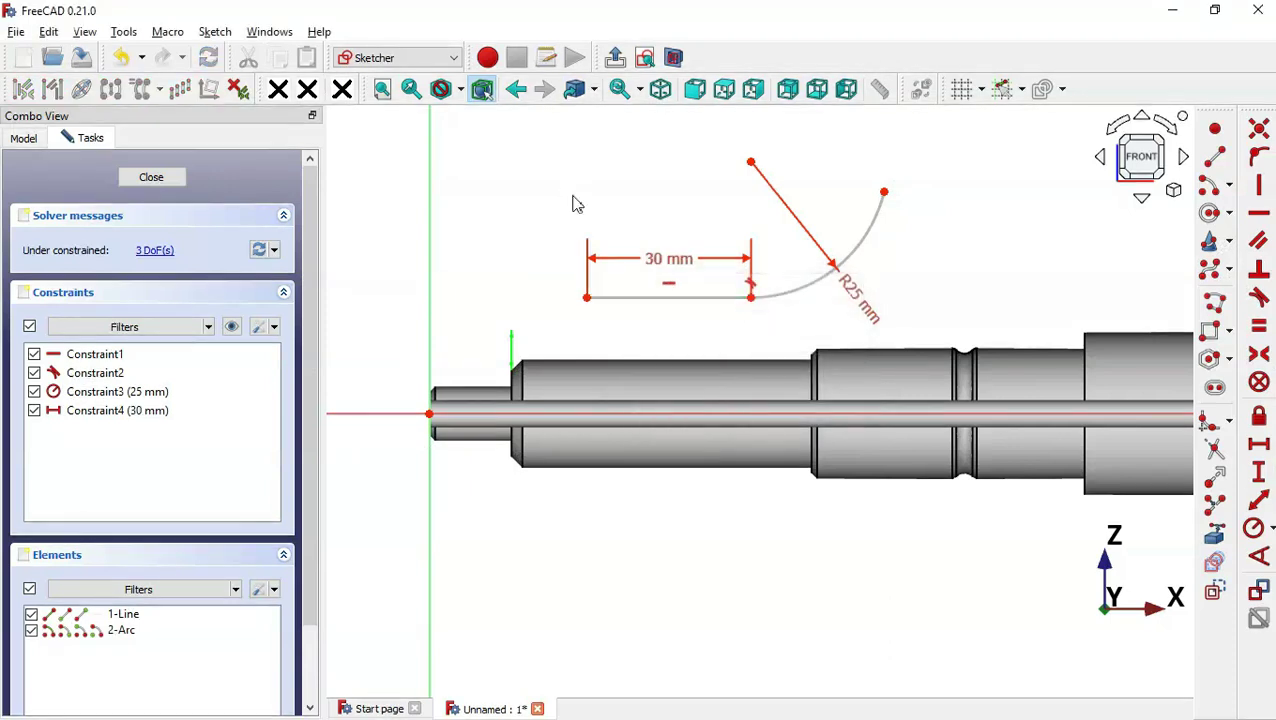
left_click(587, 297)
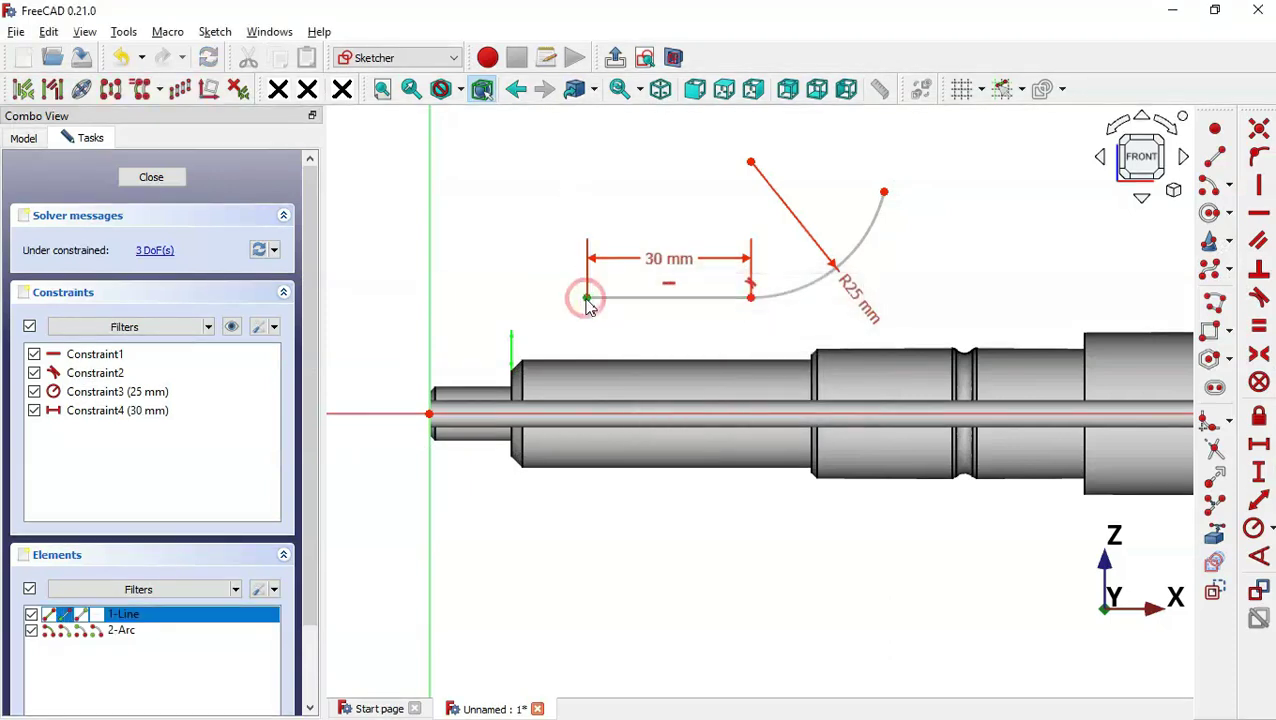
left_click(431, 413)
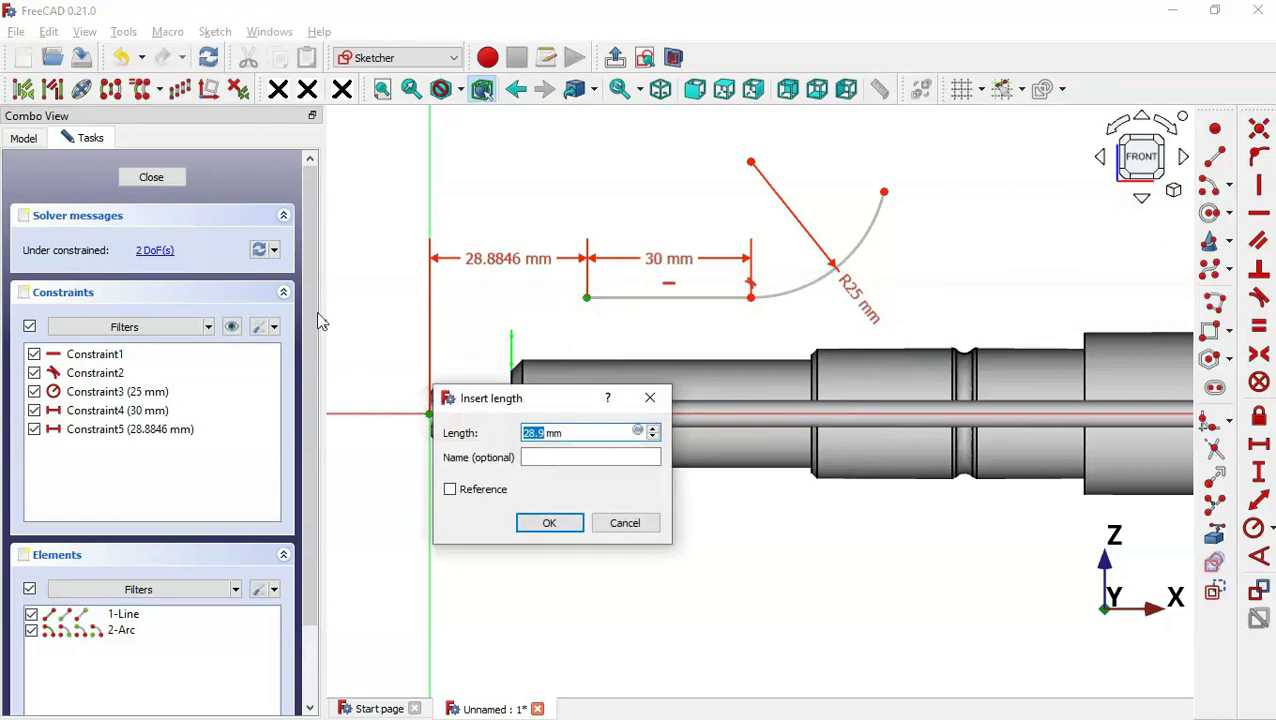
type("15")
key("Return")
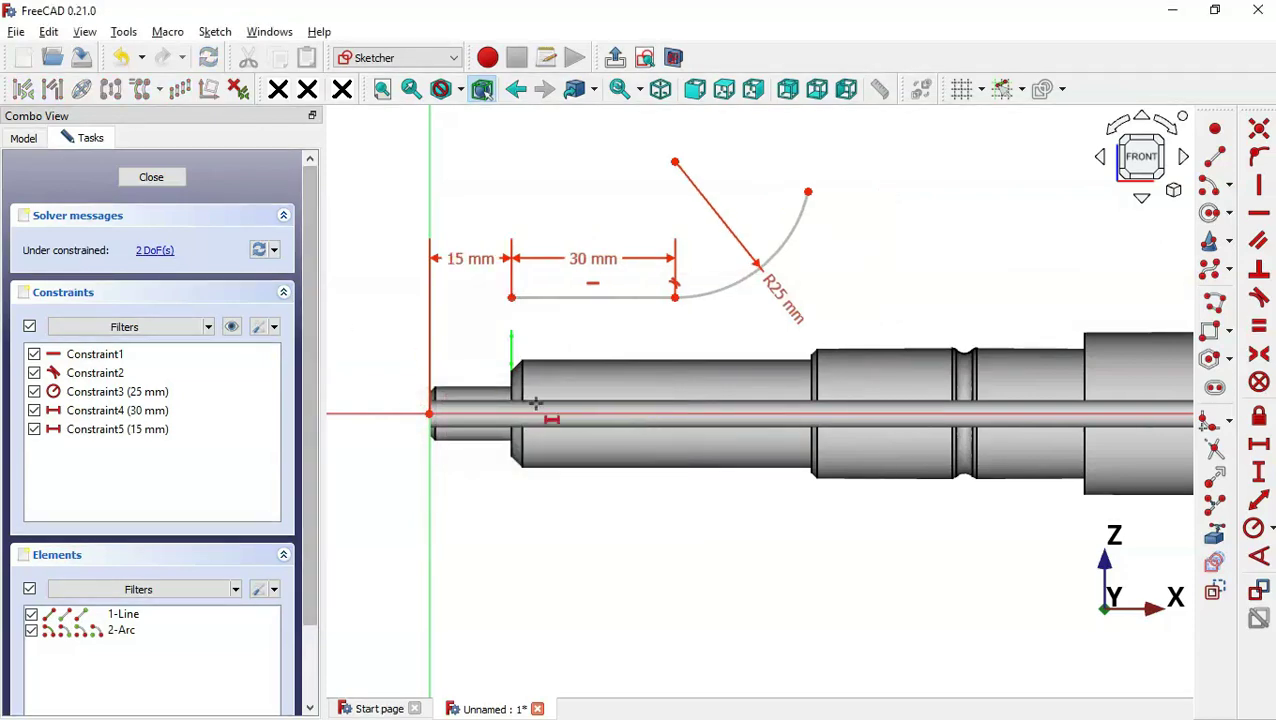
- Make the arc rise 6 mm and place the line 8 mm above the axis
scroll(511, 332, "up", 1)
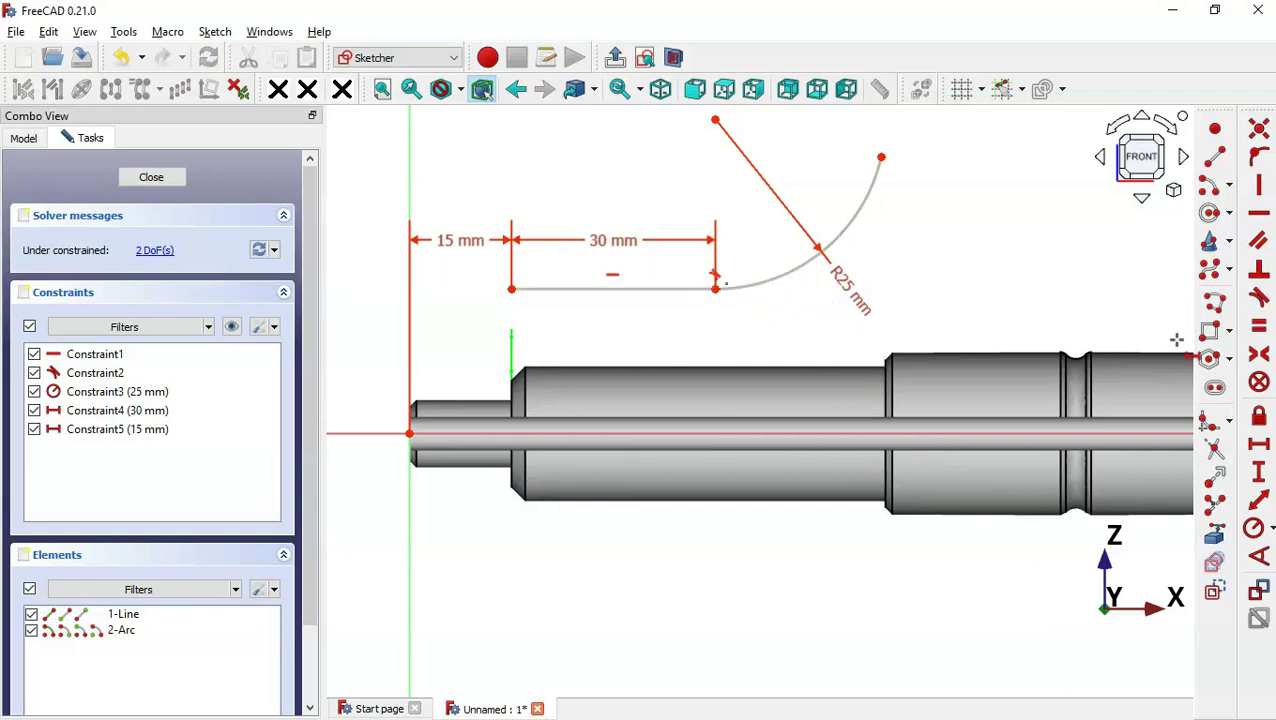
left_click(1261, 478)
left_click(880, 158)
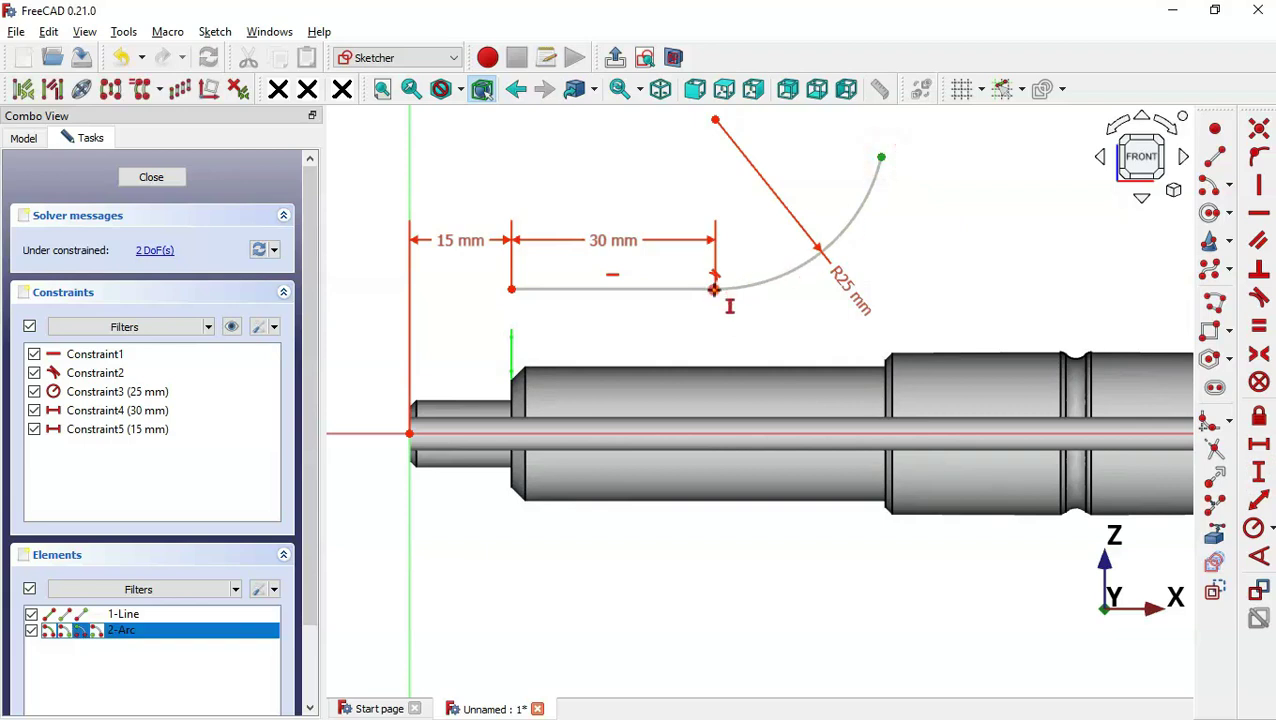
left_click(713, 290)
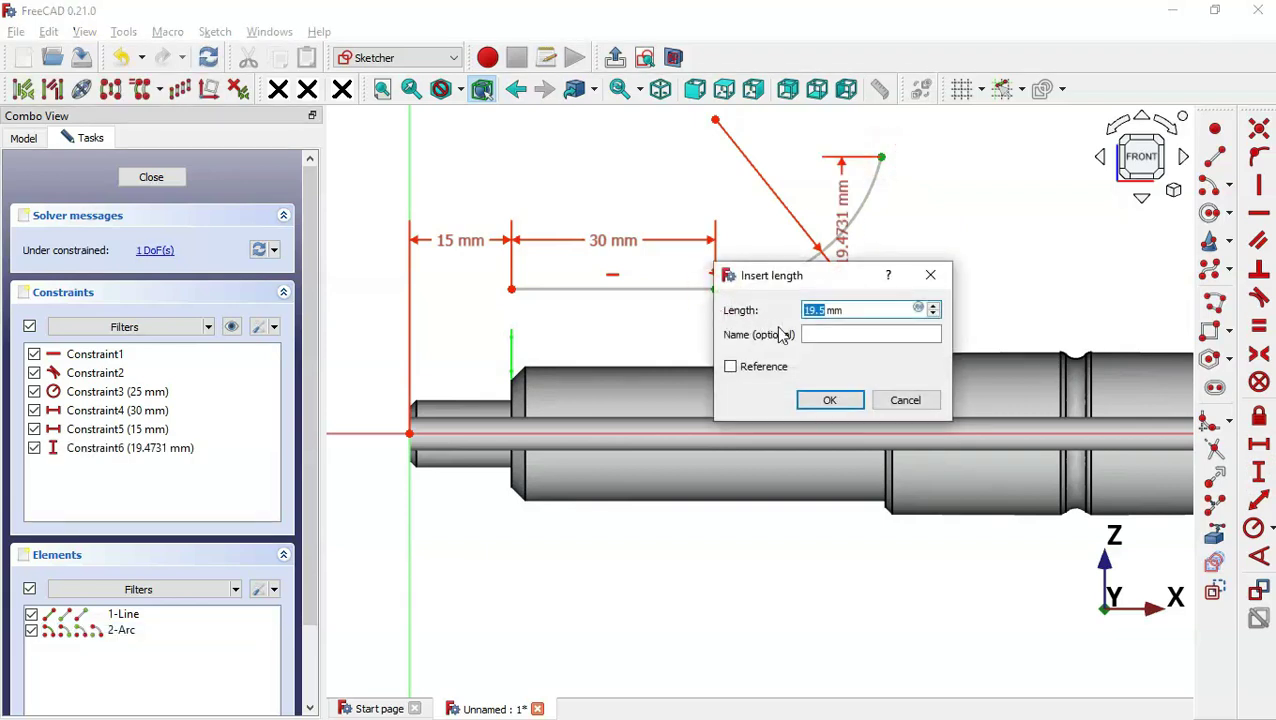
type("6")
key("Return")
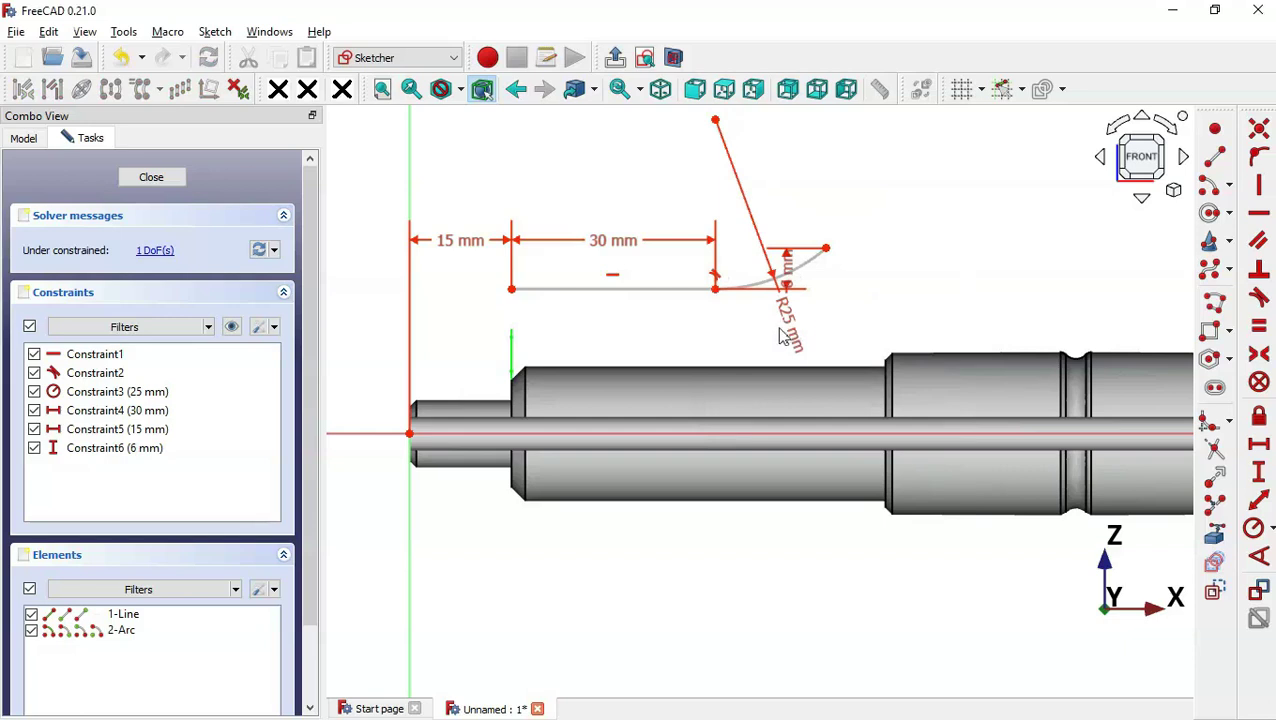
left_click(511, 289)
left_click(408, 434)
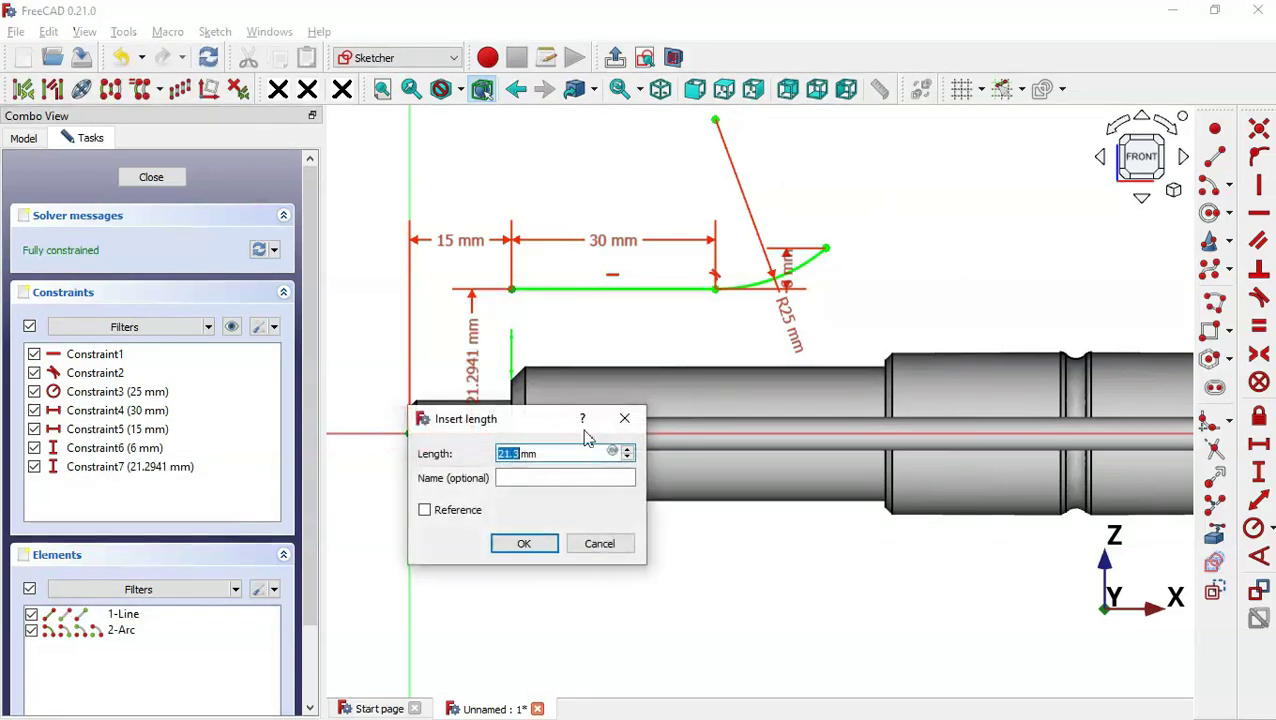
key("alt+Tab")
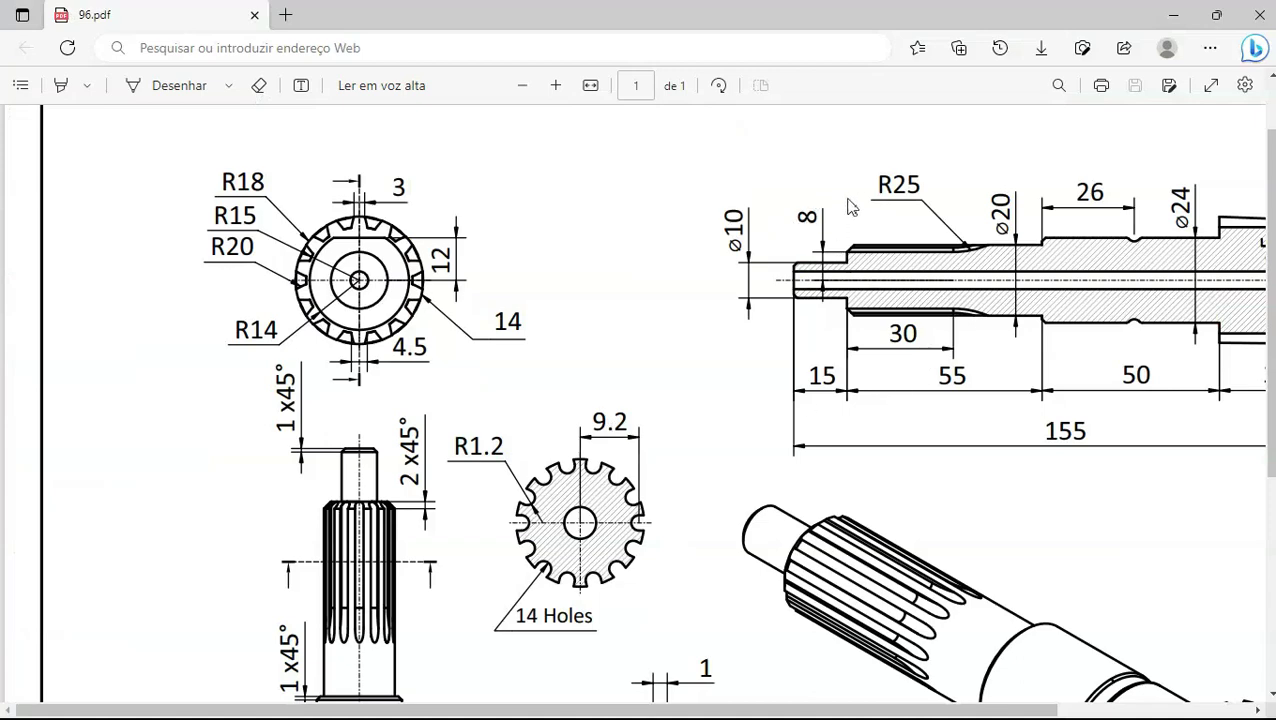
key("alt+Tab")
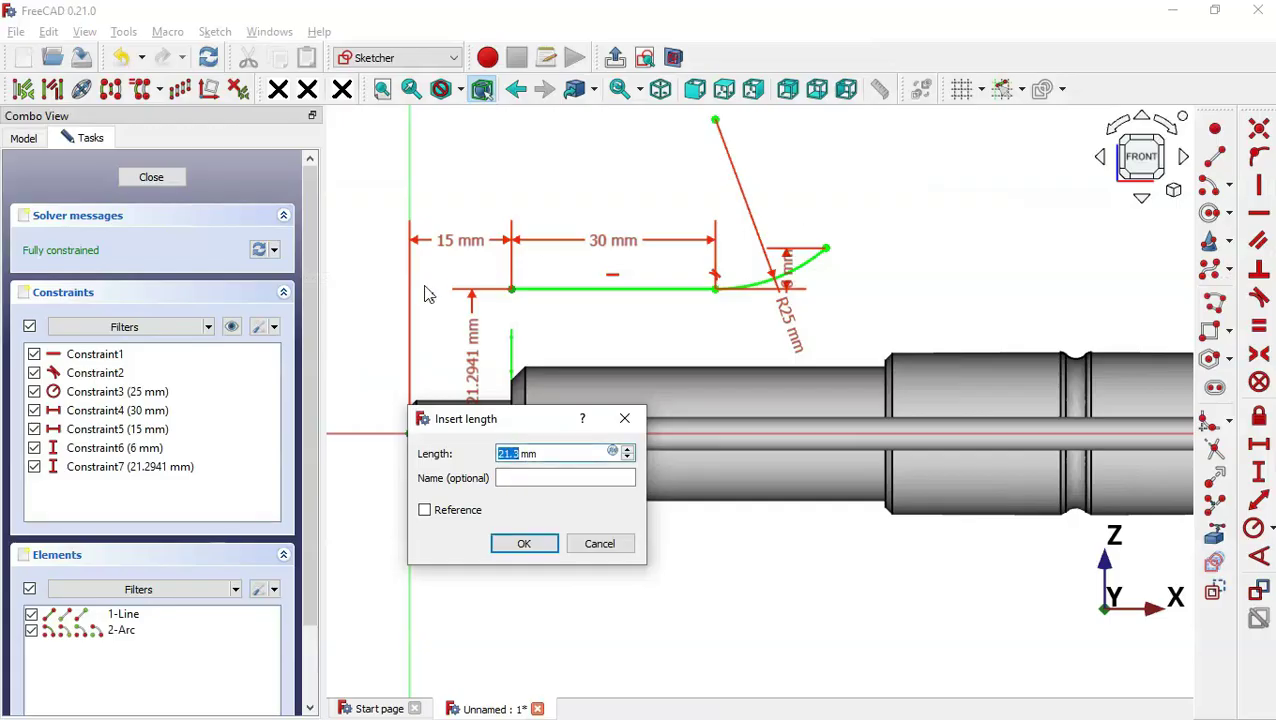
type("8")
key("Return")
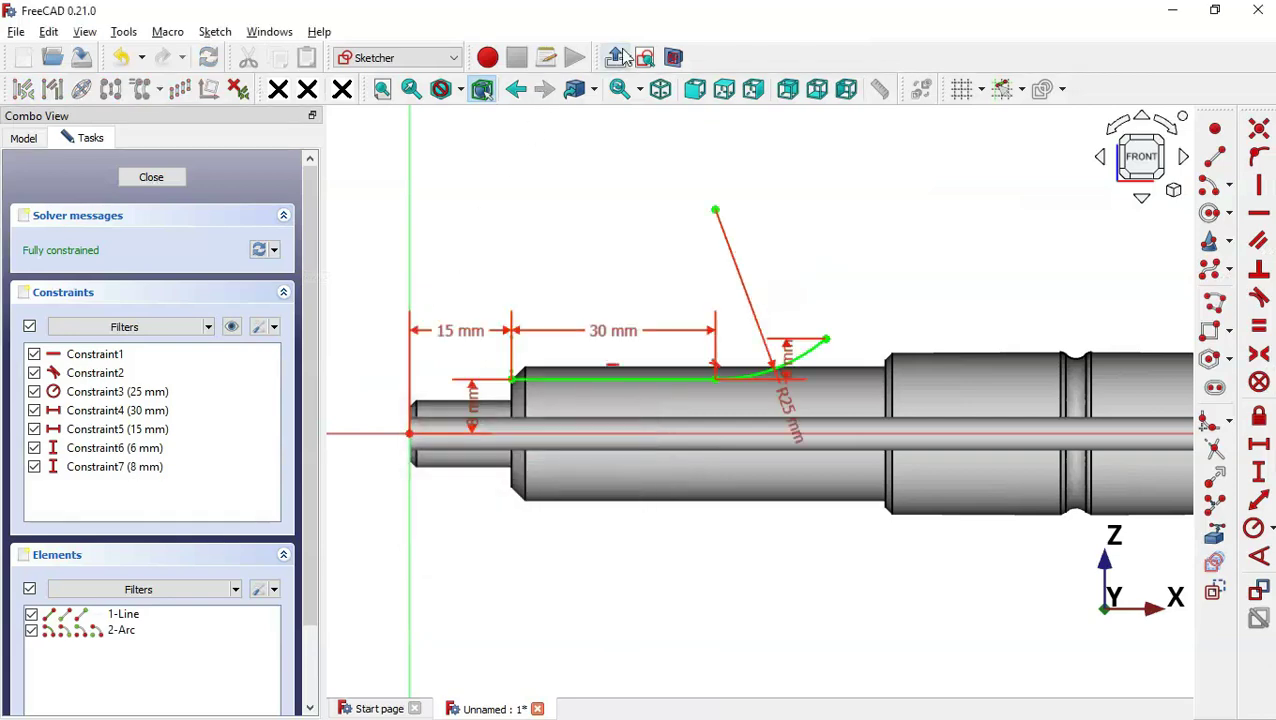
- Close the path sketch, fit the shaft in view, and check the reference drawing
left_click(619, 57)
key("v")
key("f")
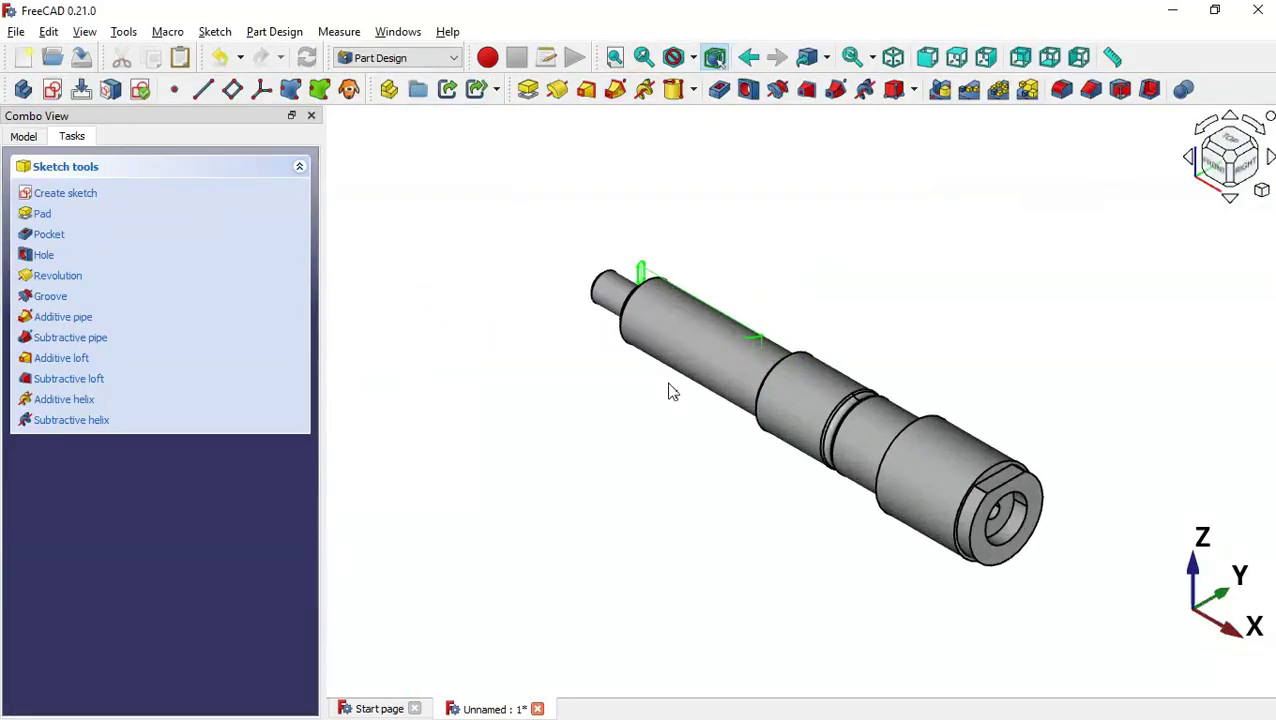
left_click(784, 270)
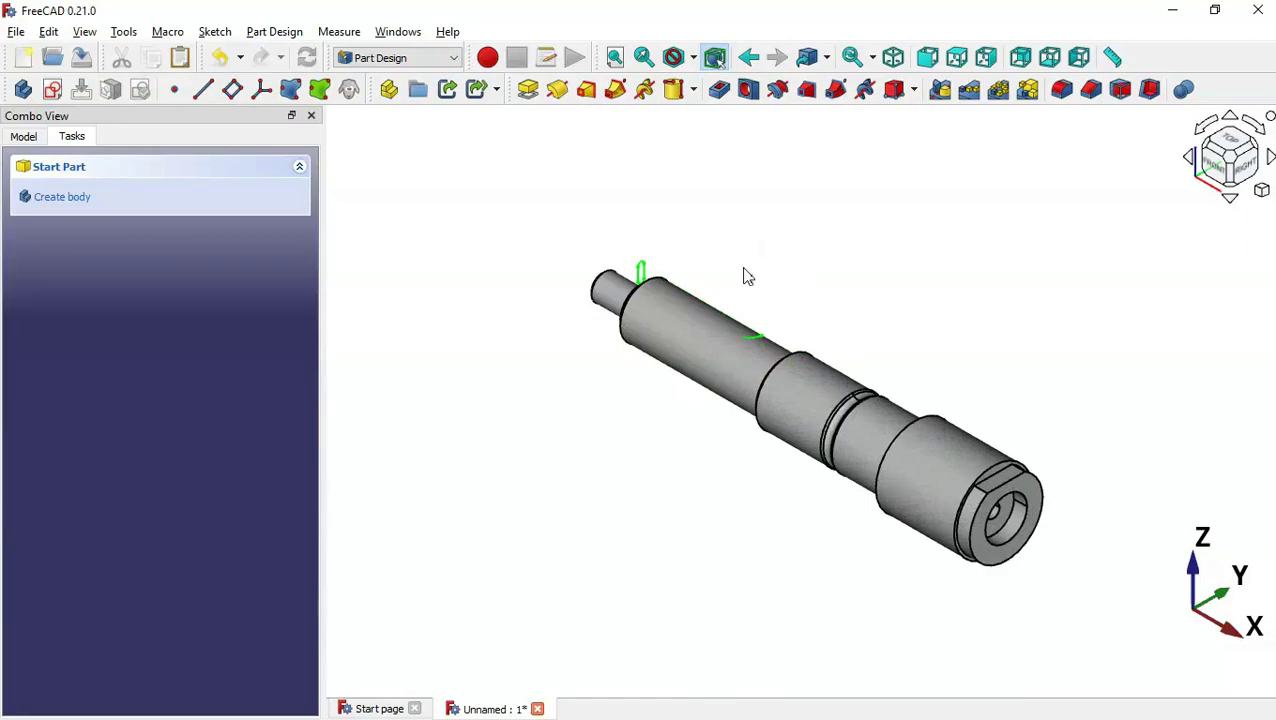
key("alt+Tab")
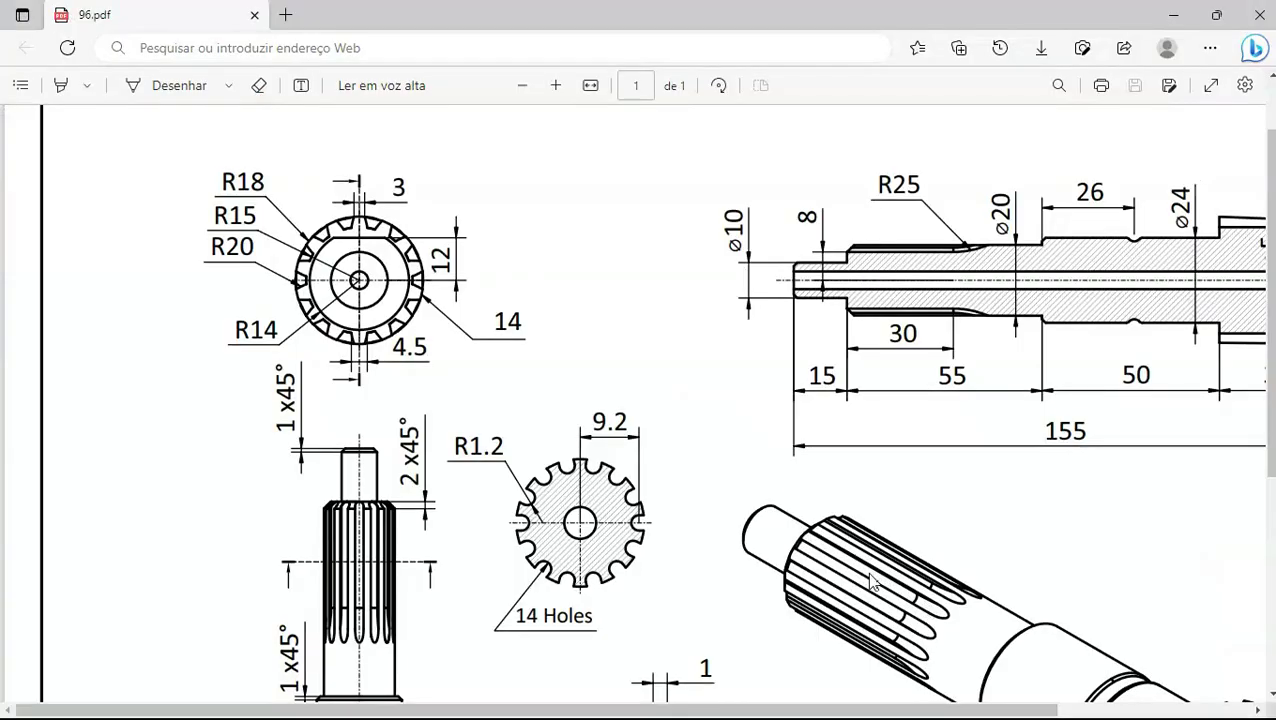
- Start a subtractive pipe using Sketch002 as the profile
key("alt+Tab")
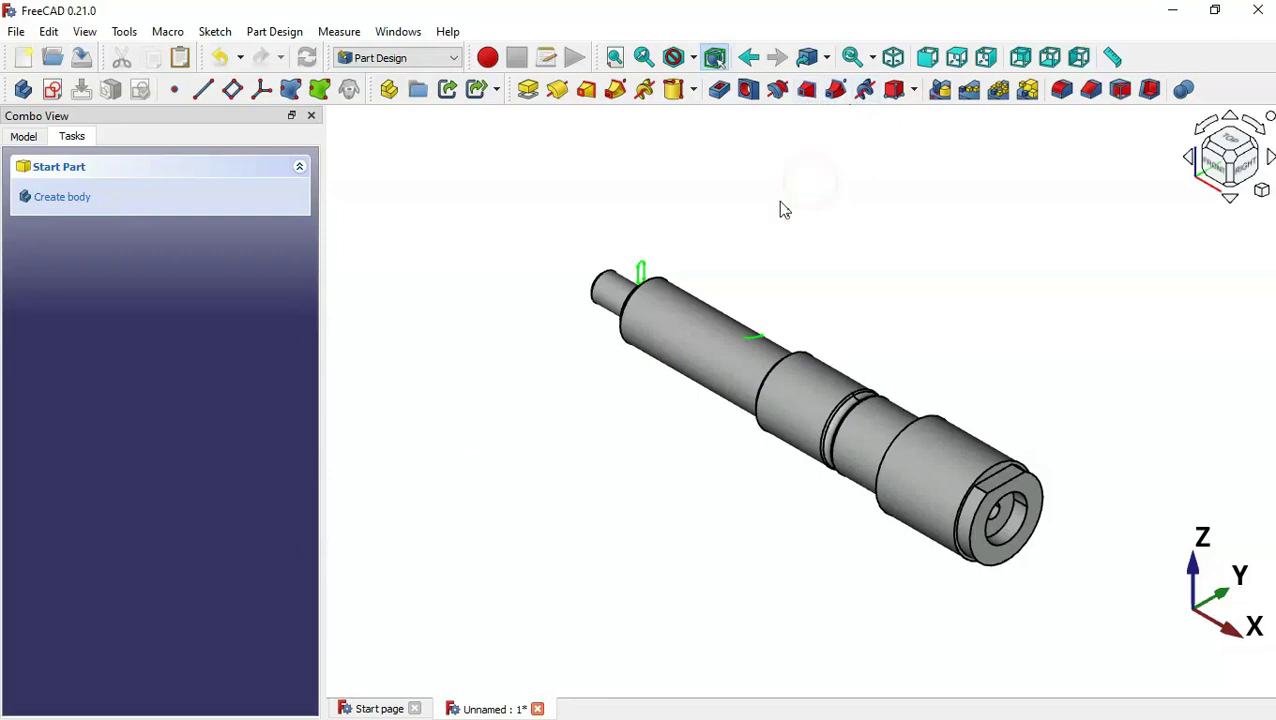
scroll(755, 223, "up", 2)
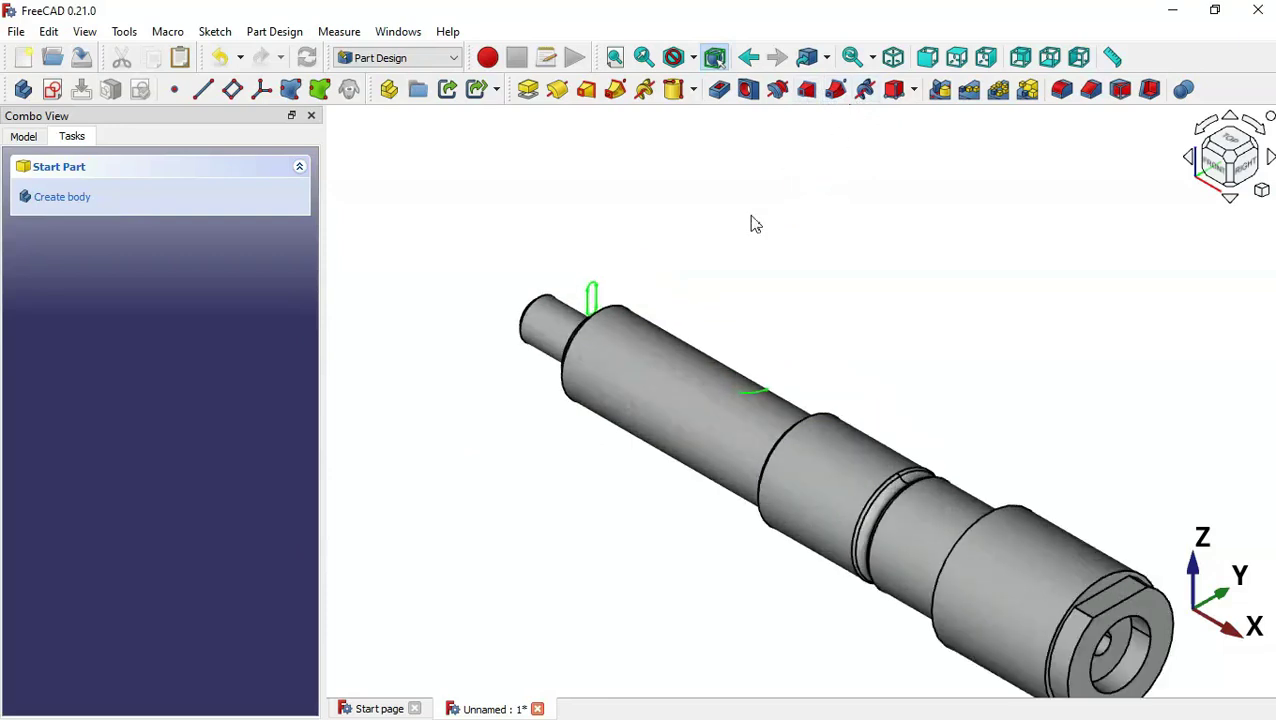
left_click(24, 137)
left_click_drag(303, 284, 308, 323)
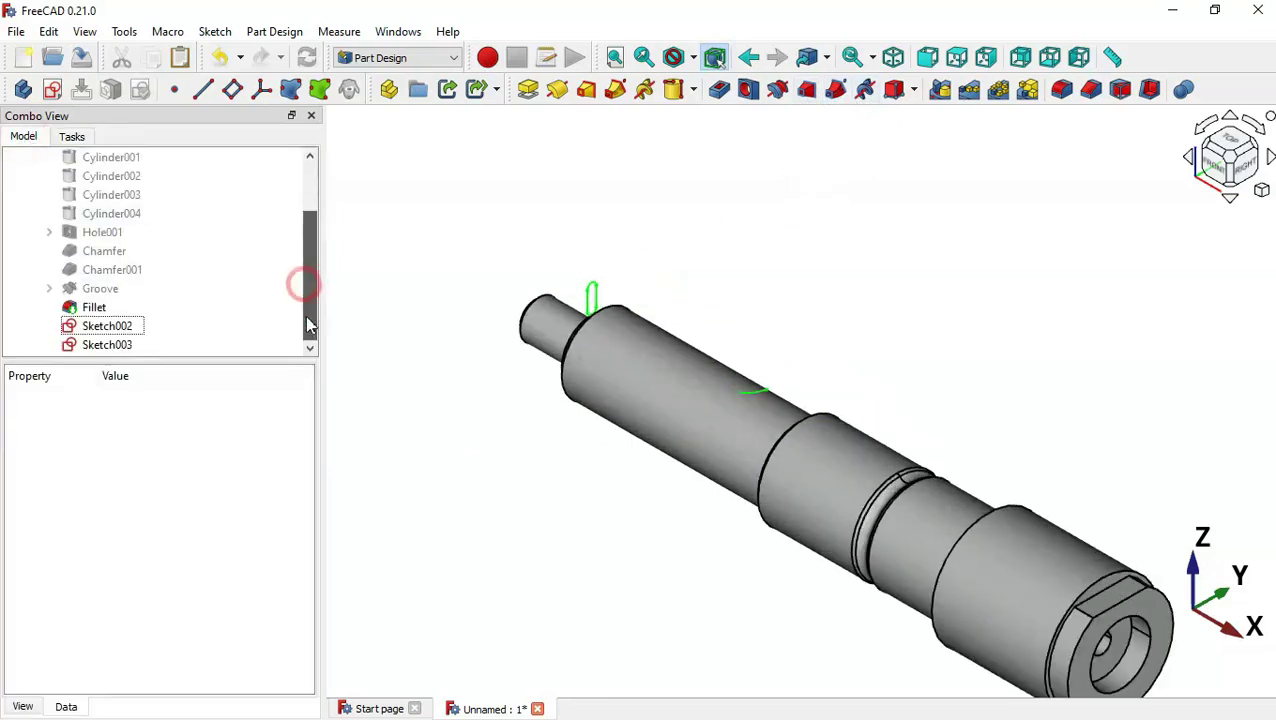
left_click(127, 326)
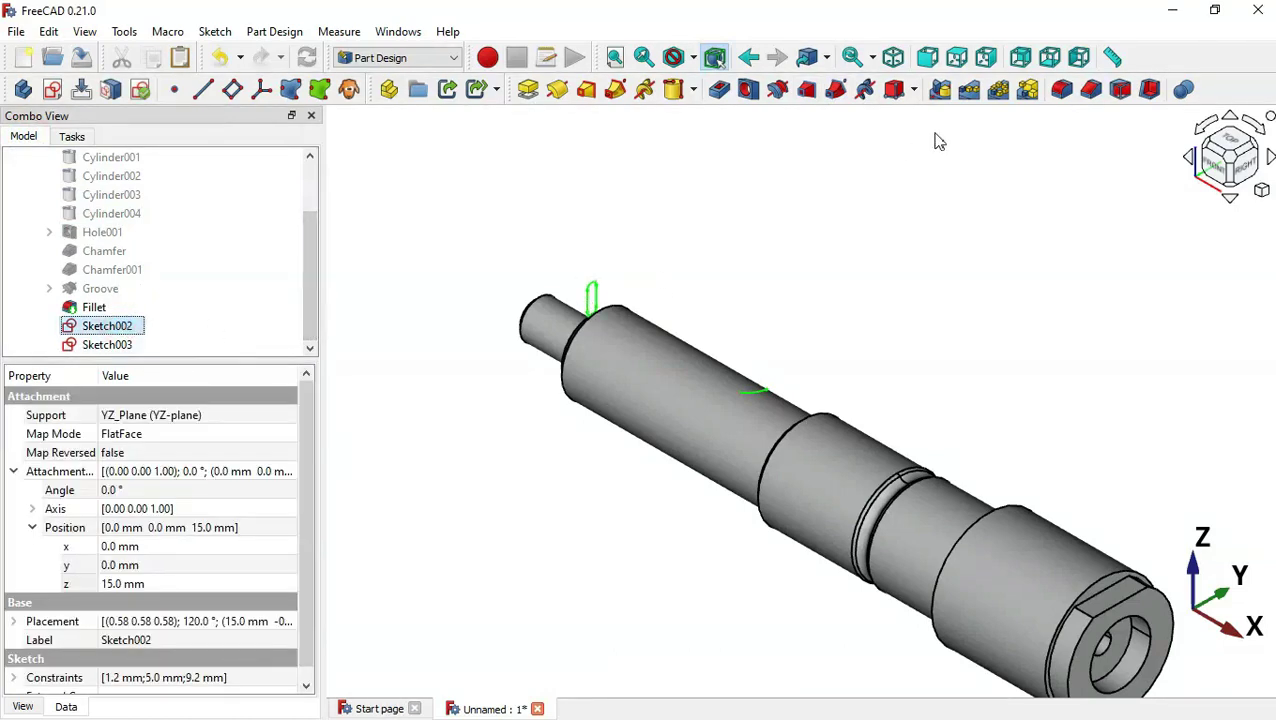
left_click(838, 90)
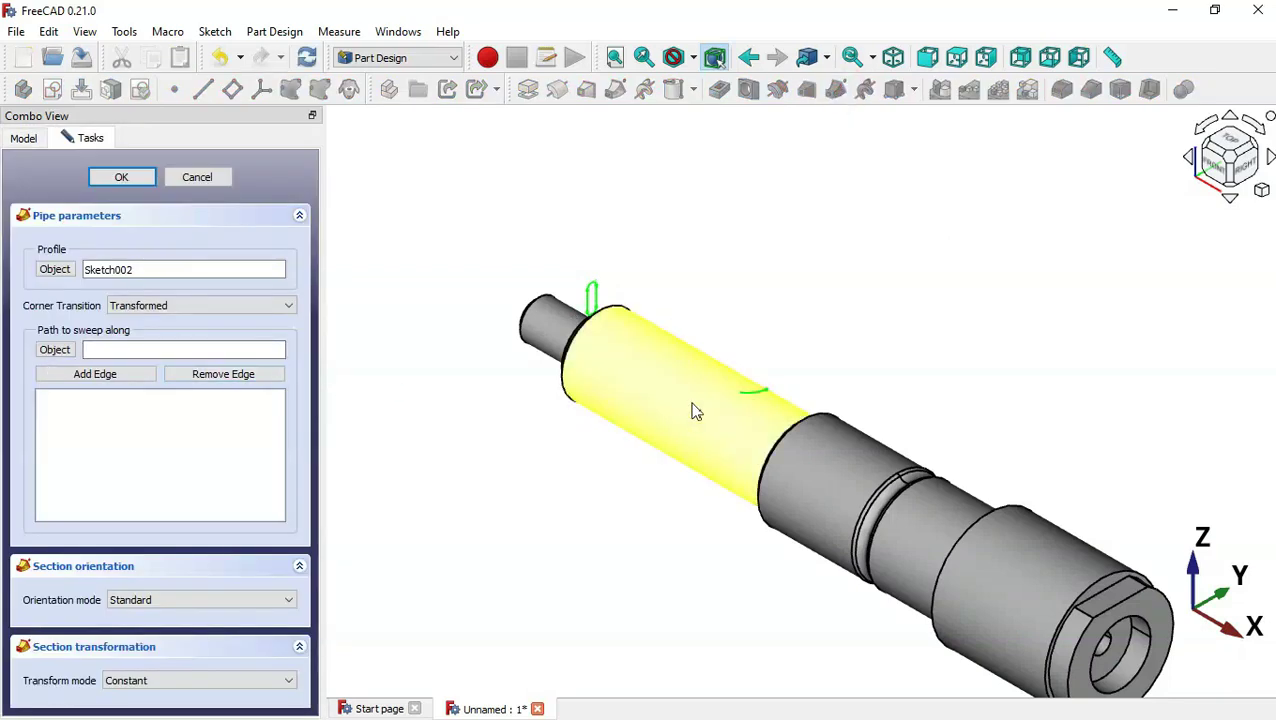
- Cut the Sketch002 slot by sweeping it along Sketch003 as a subtractive pipe
left_click(52, 349)
scroll(716, 350, "up", 2)
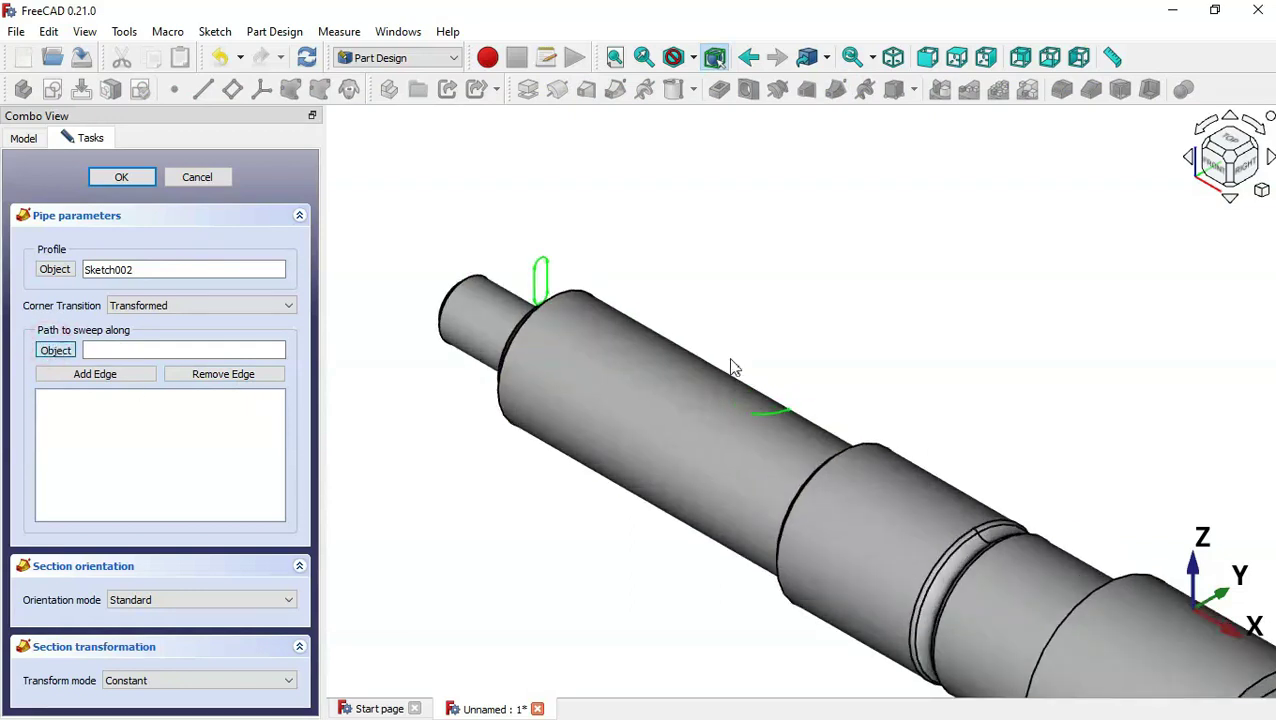
left_click(776, 416)
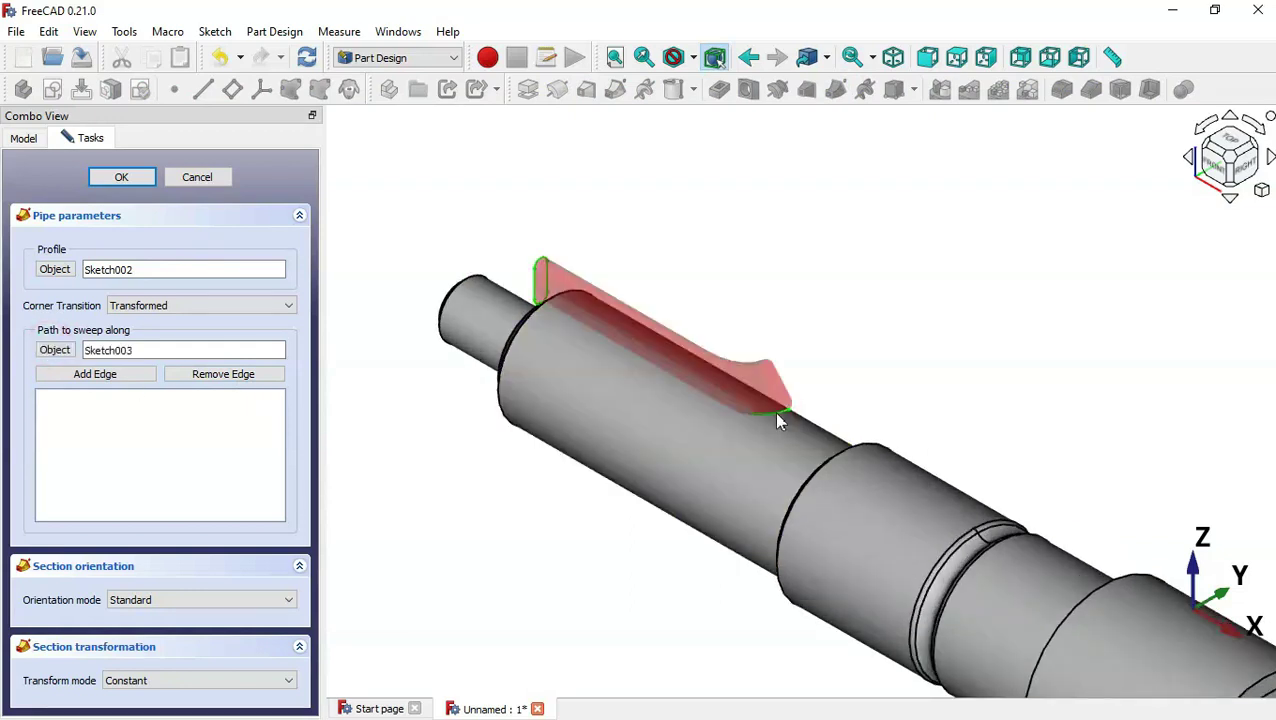
left_click(134, 177)
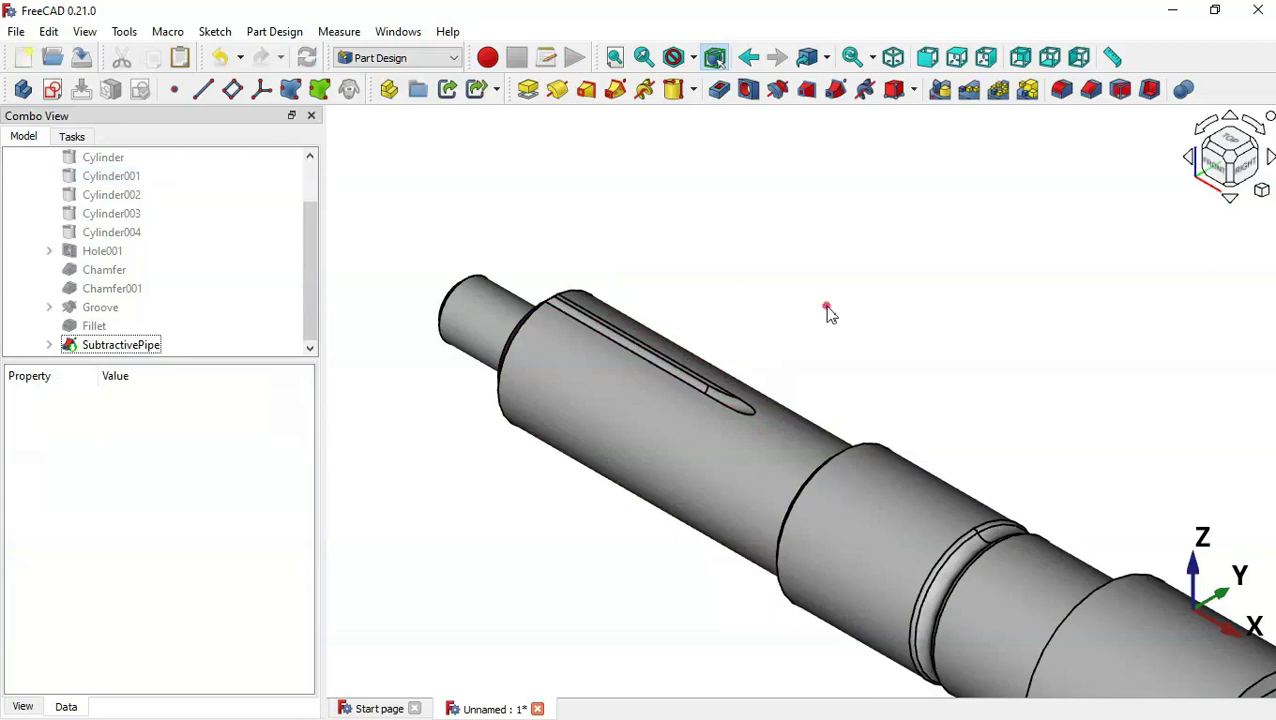
middle_click_drag(829, 313, 994, 461)
key("0")
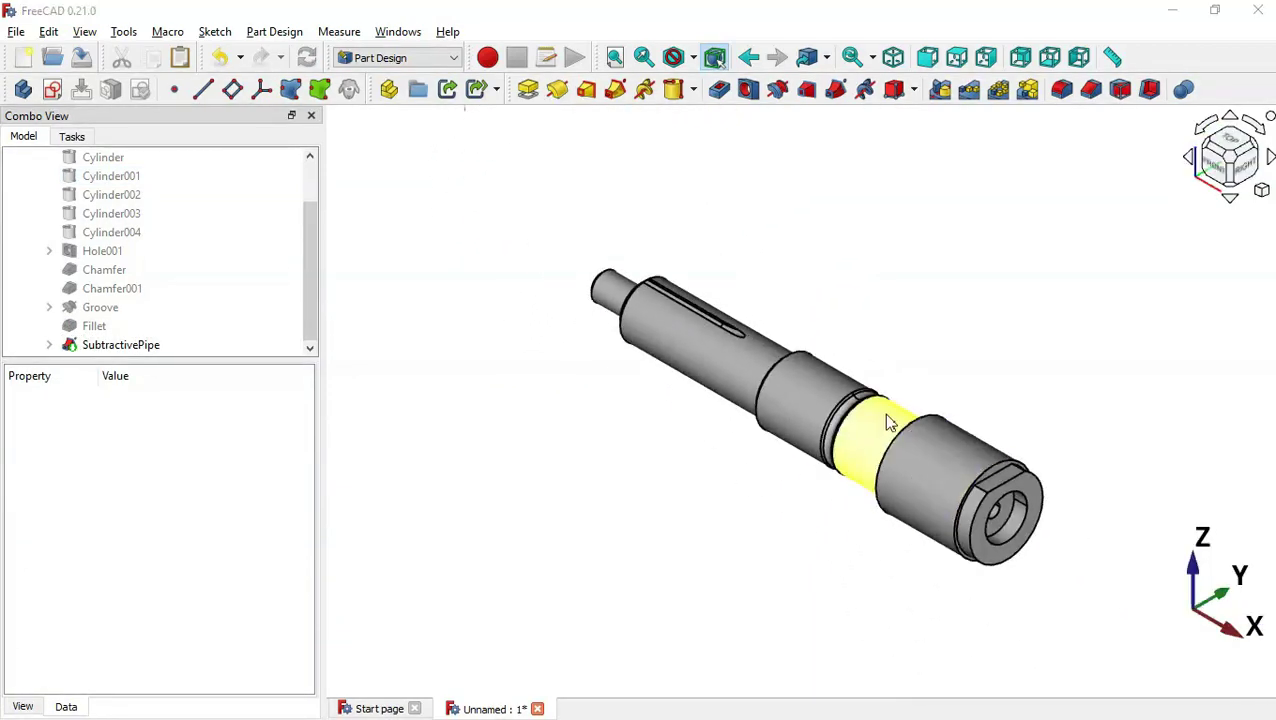
key("alt+Tab")
scroll(868, 449, "down", 3)
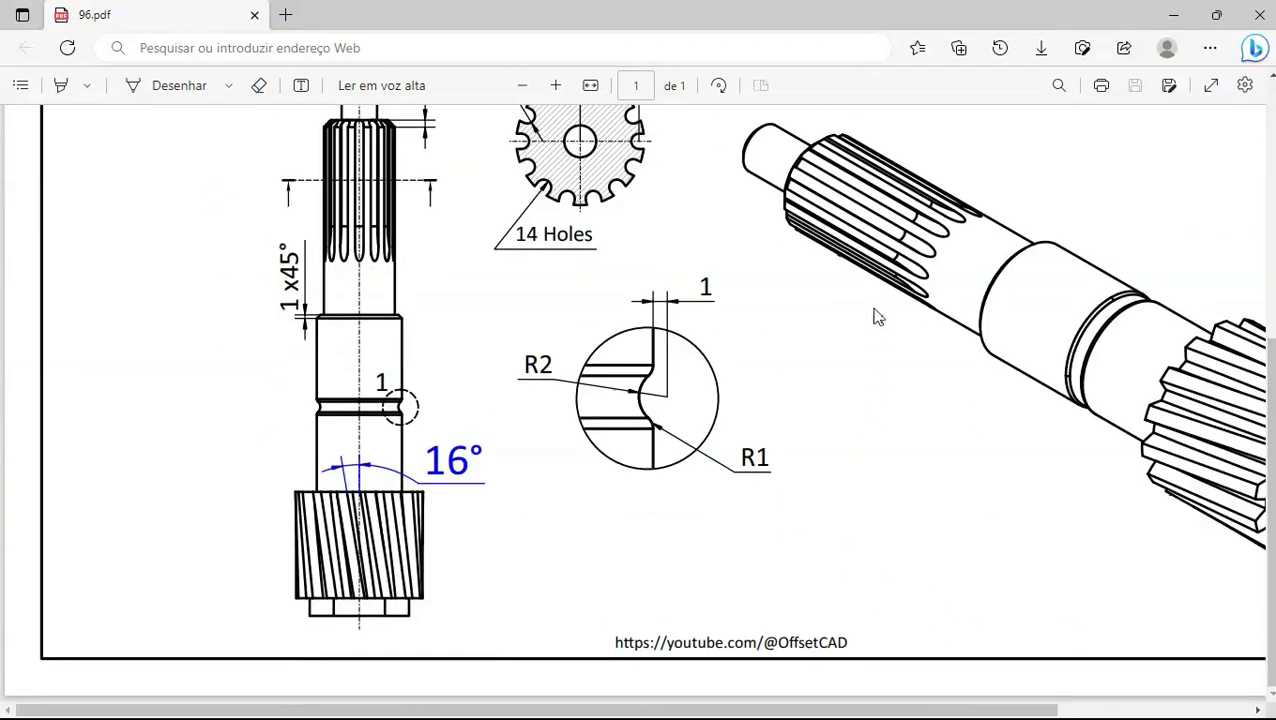
scroll(869, 239, "up", 3)
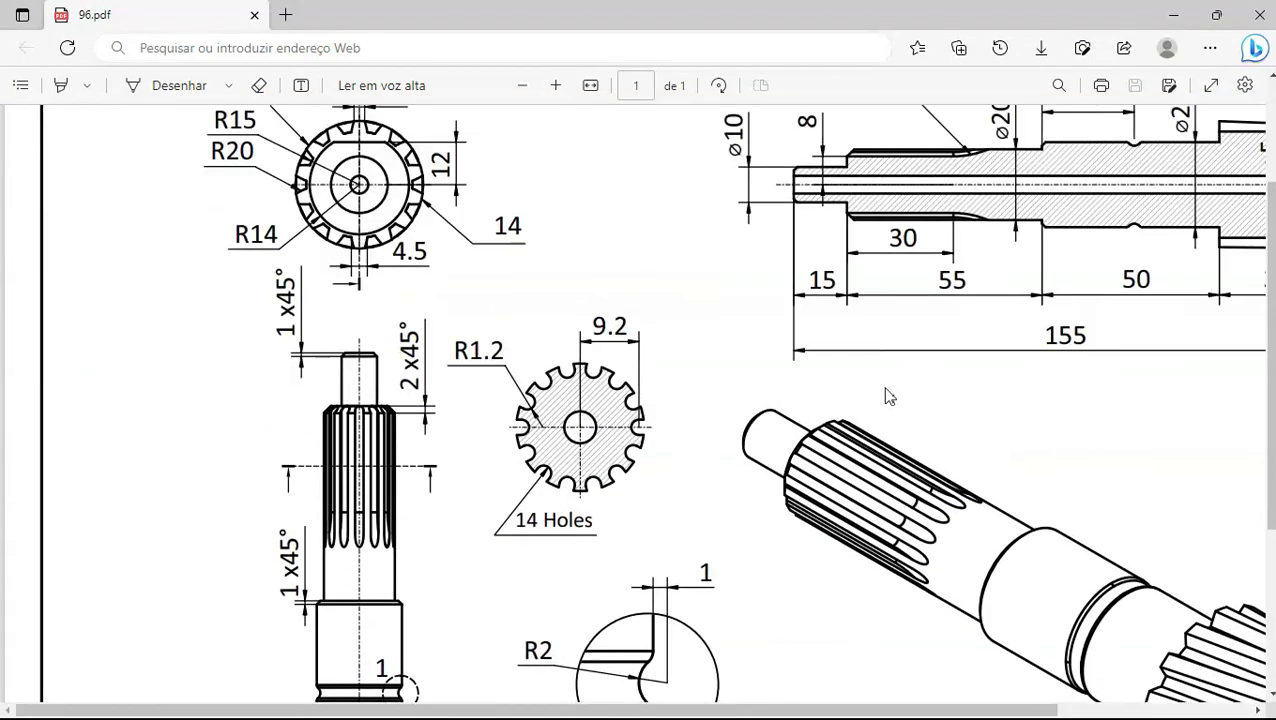
key("alt+Tab")
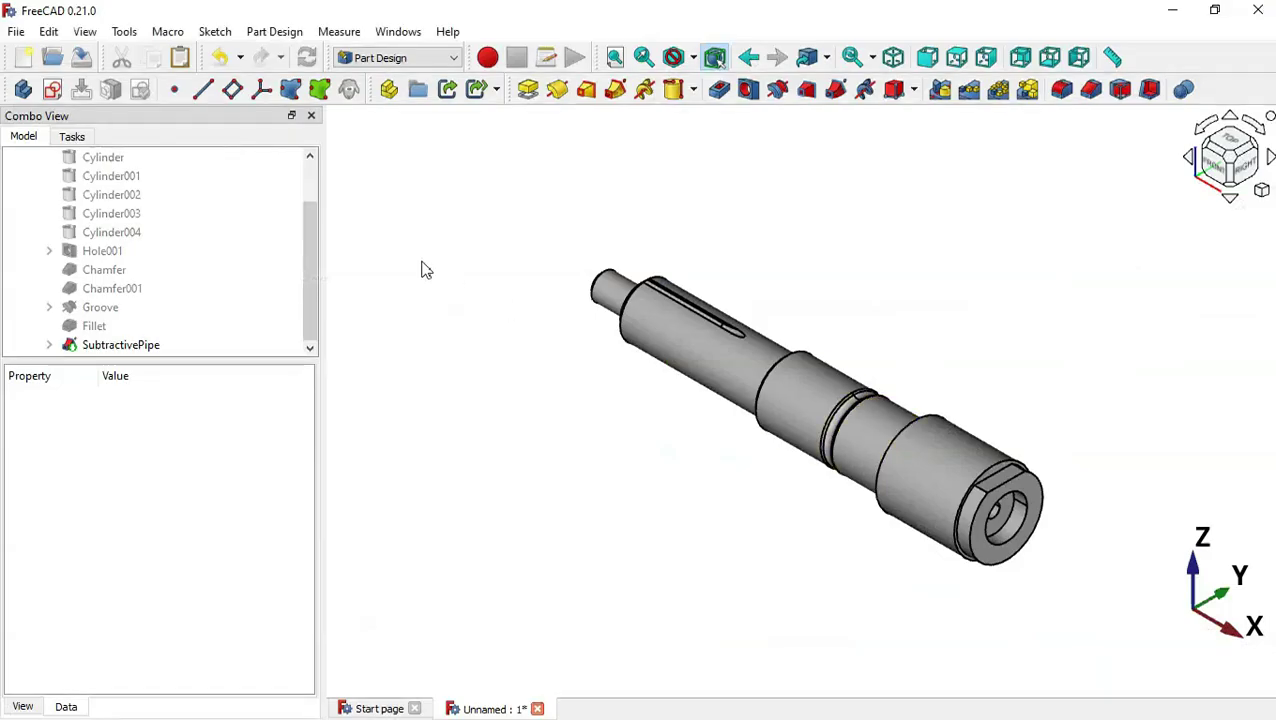
left_click(137, 346)
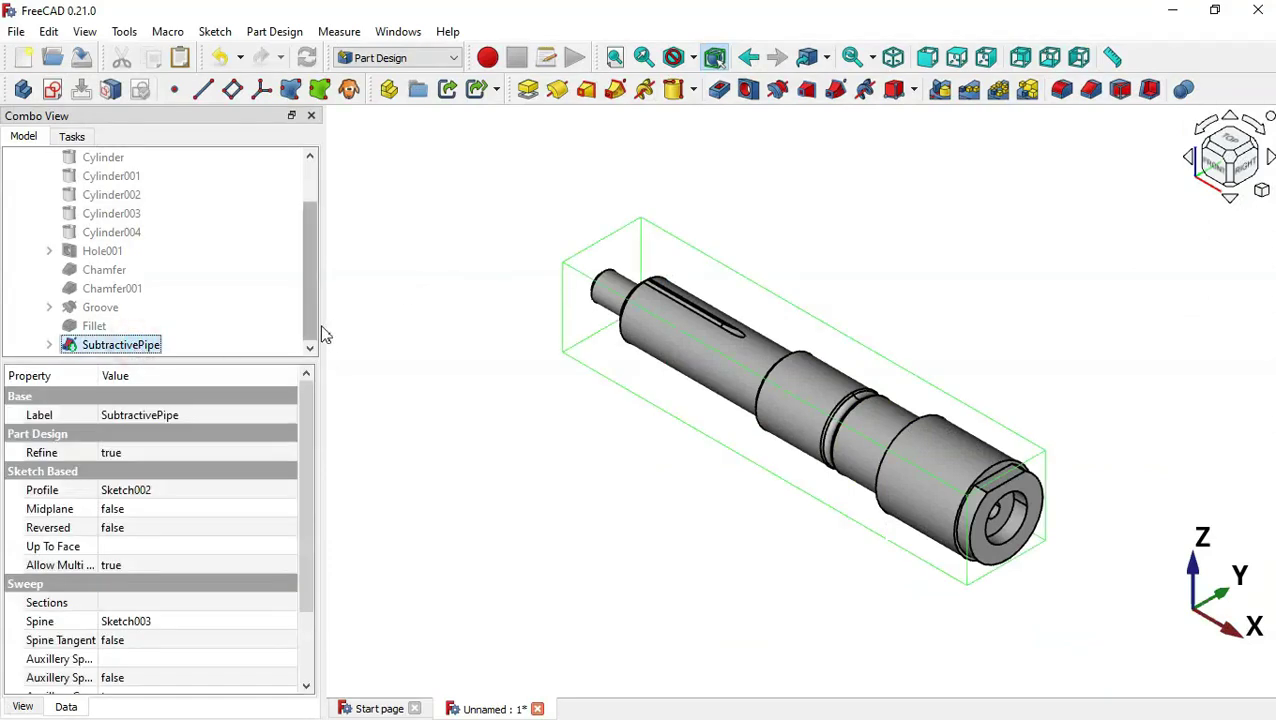
- Polar-pattern the swept slot into 14 occurrences over 360° around the shaft
left_click(999, 92)
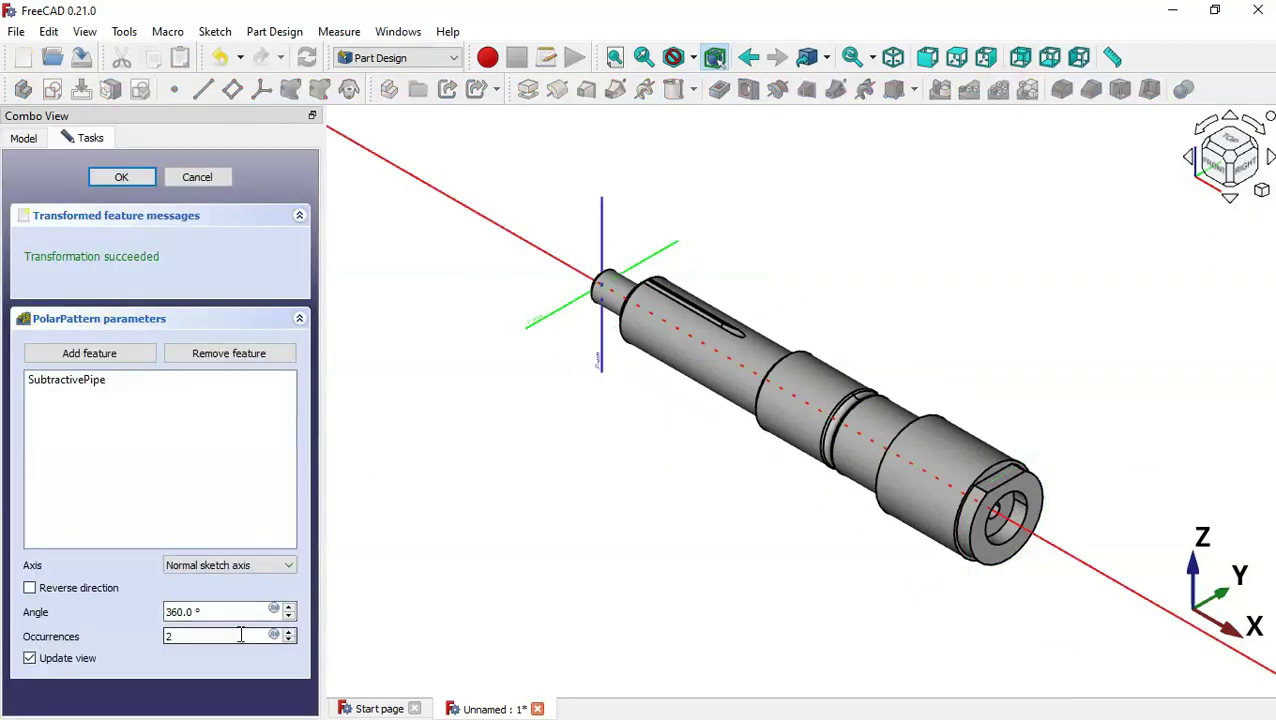
key("alt+Tab")
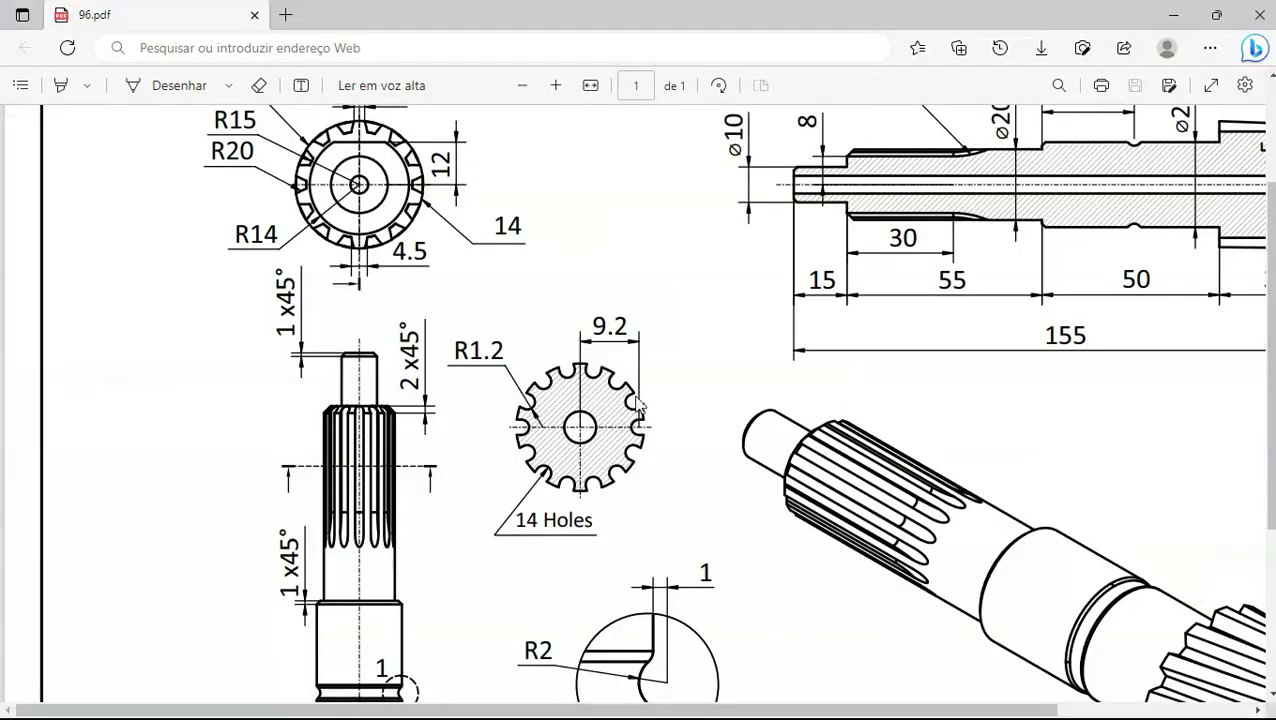
key("alt+Tab")
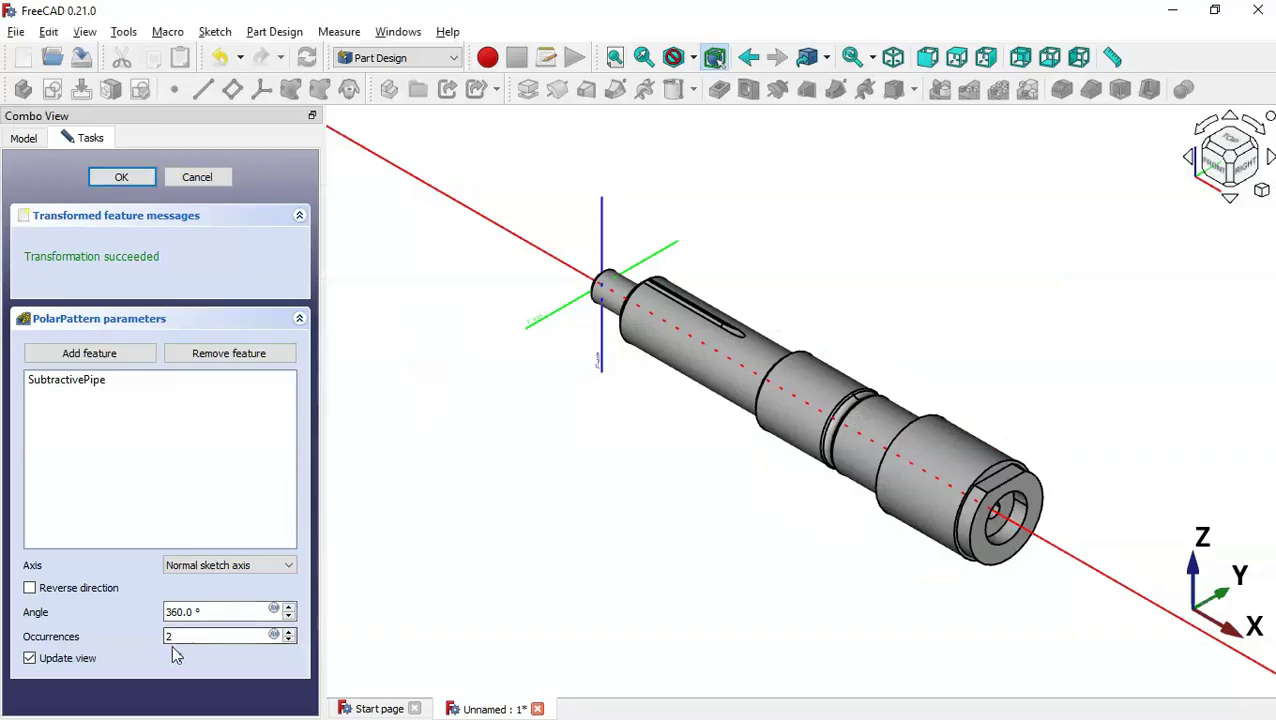
double_click(171, 636)
type("14")
left_click(147, 177)
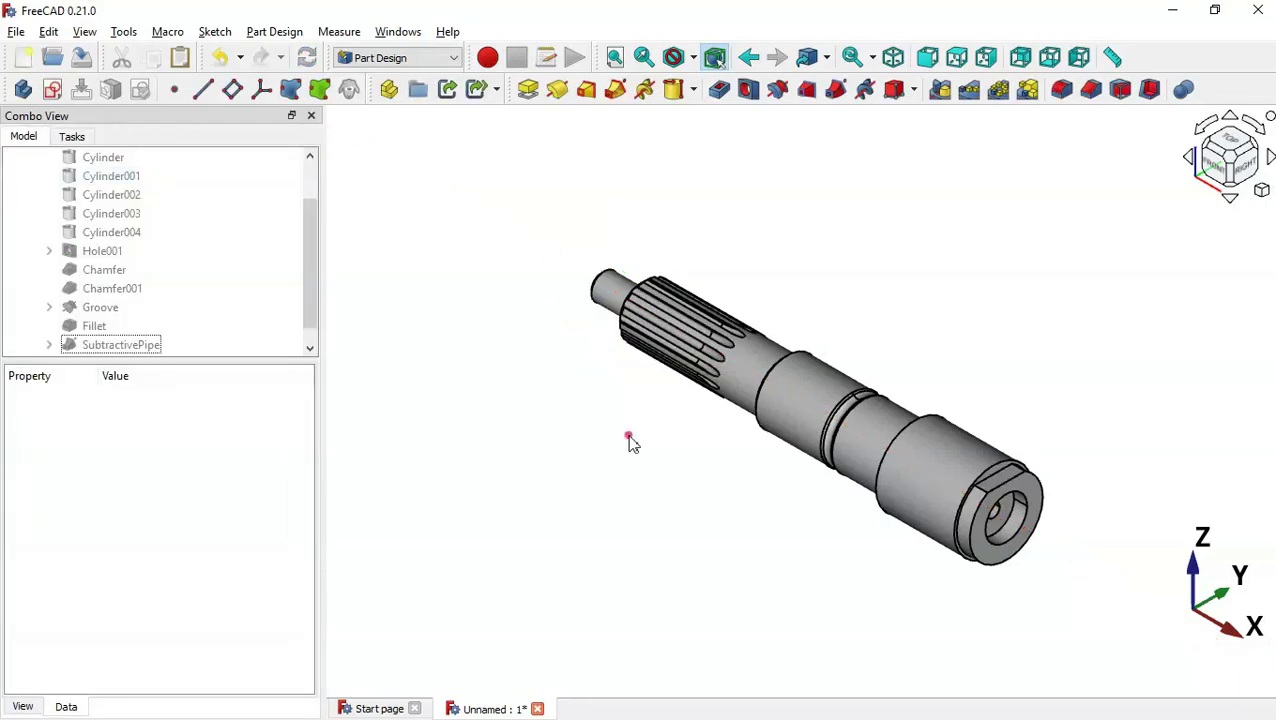
mouse_move(629, 444)
middle_mouse_down()
mouse_move(1018, 486)
mouse_move(1085, 427)
mouse_move(1022, 402)
mouse_move(1017, 427)
mouse_move(646, 569)
mouse_move(558, 558)
middle_mouse_up()
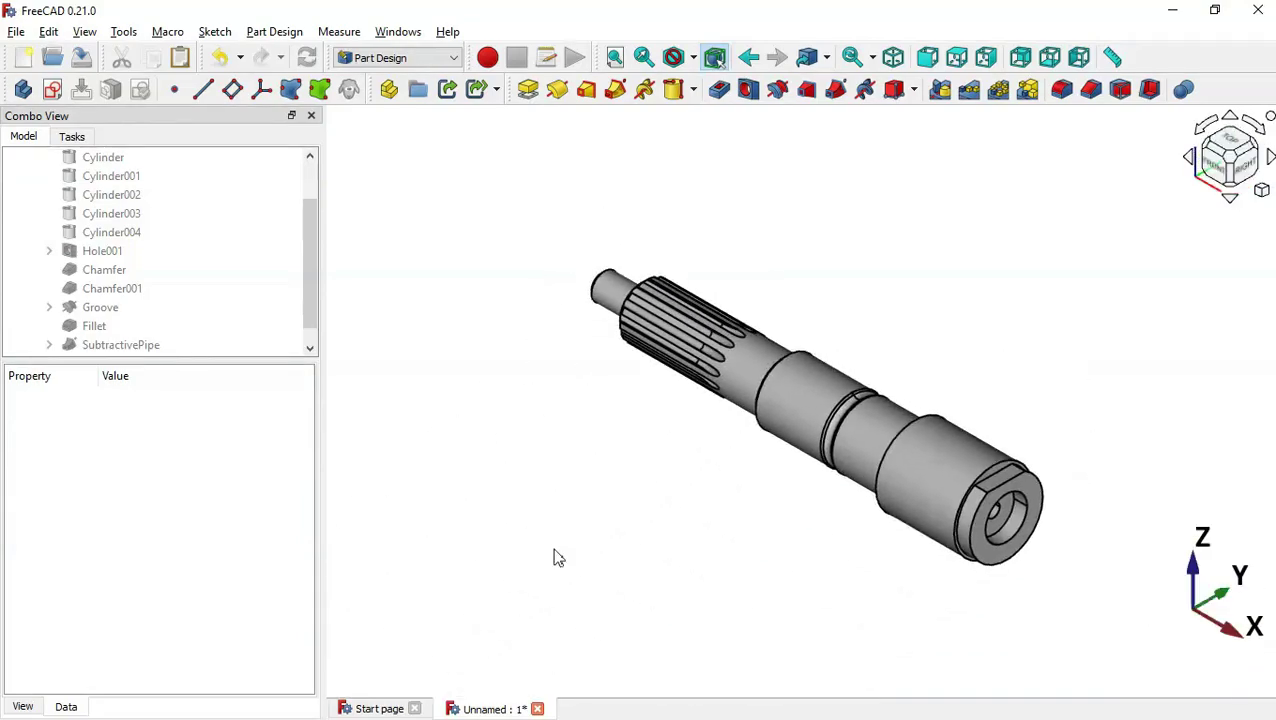
key("alt+Tab")
scroll(768, 500, "down", 3)
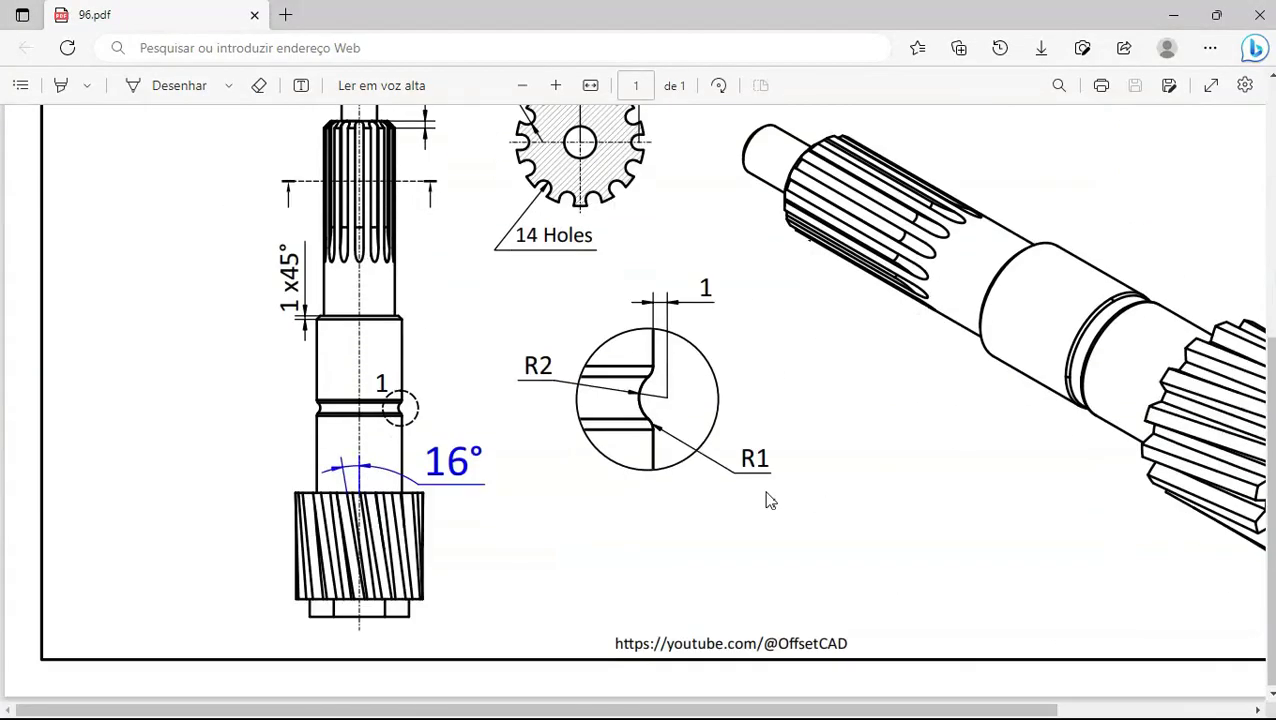
scroll(880, 510, "down", 2, "ctrl")
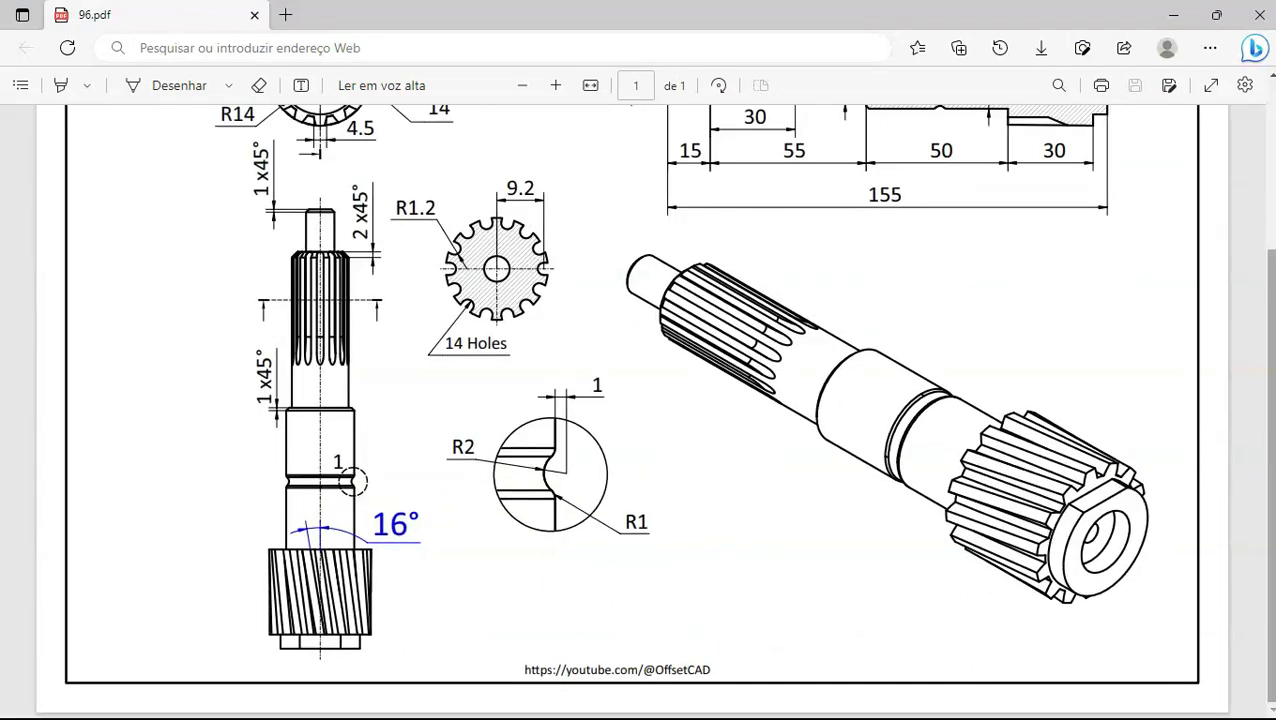
scroll(1268, 400, "up", 2)
scroll(1268, 365, "down", 1)
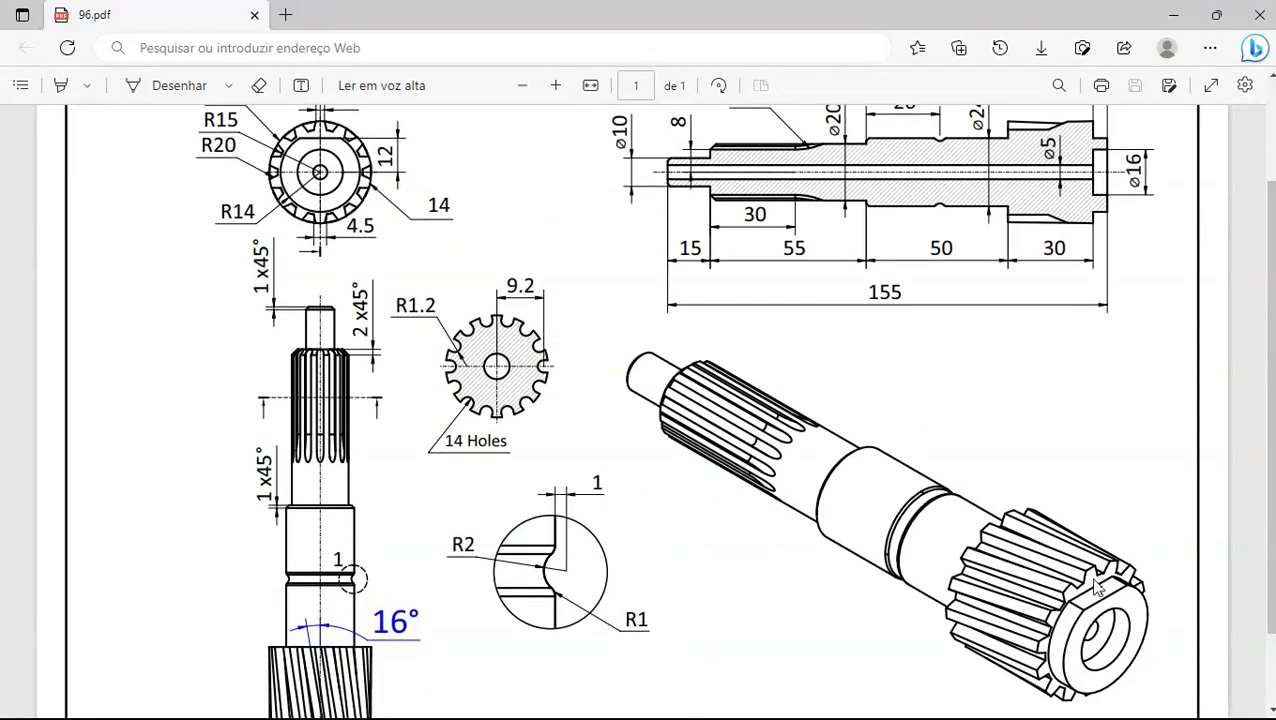
key("alt+Tab")
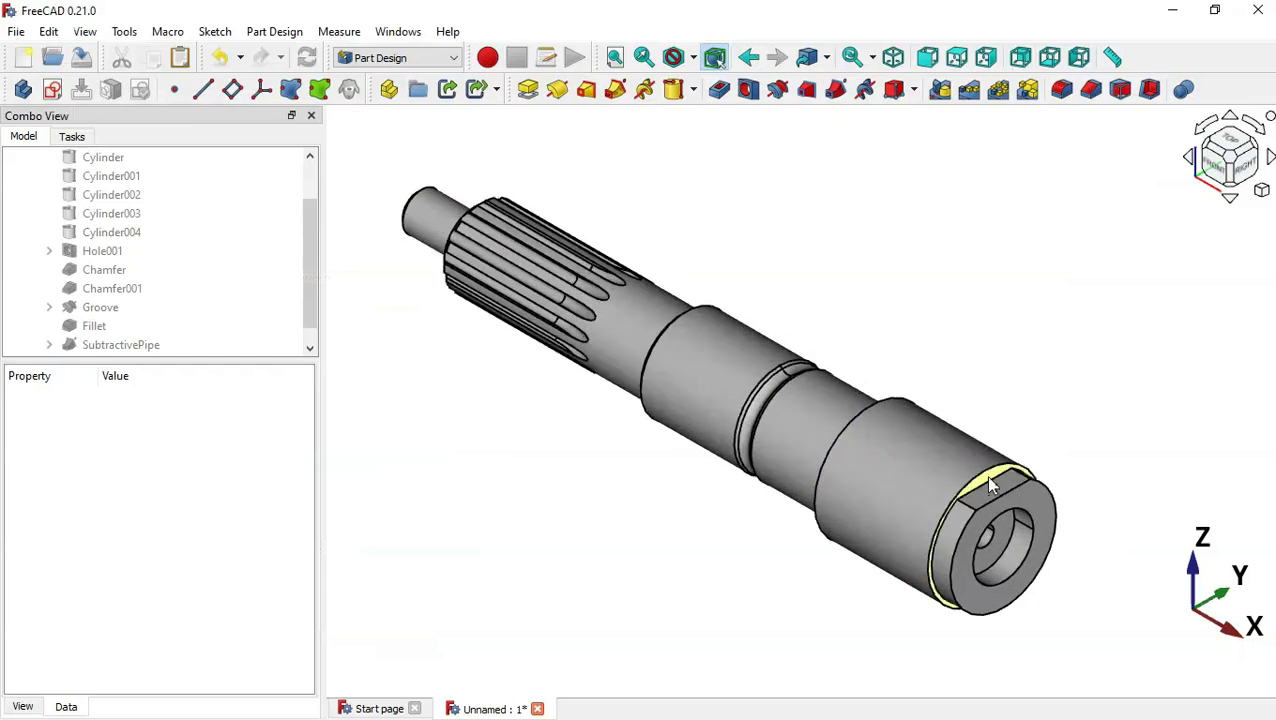
- Start a new sketch on the shaft's flat end face
left_click(987, 477)
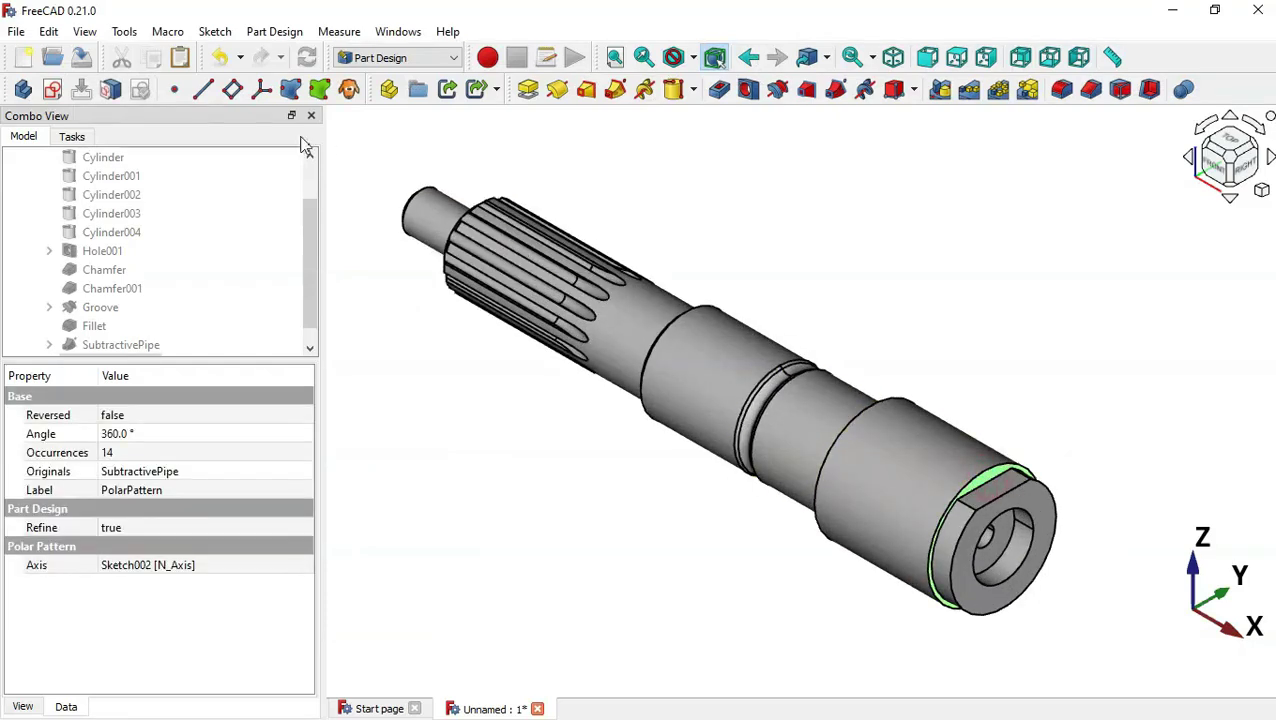
left_click(53, 90)
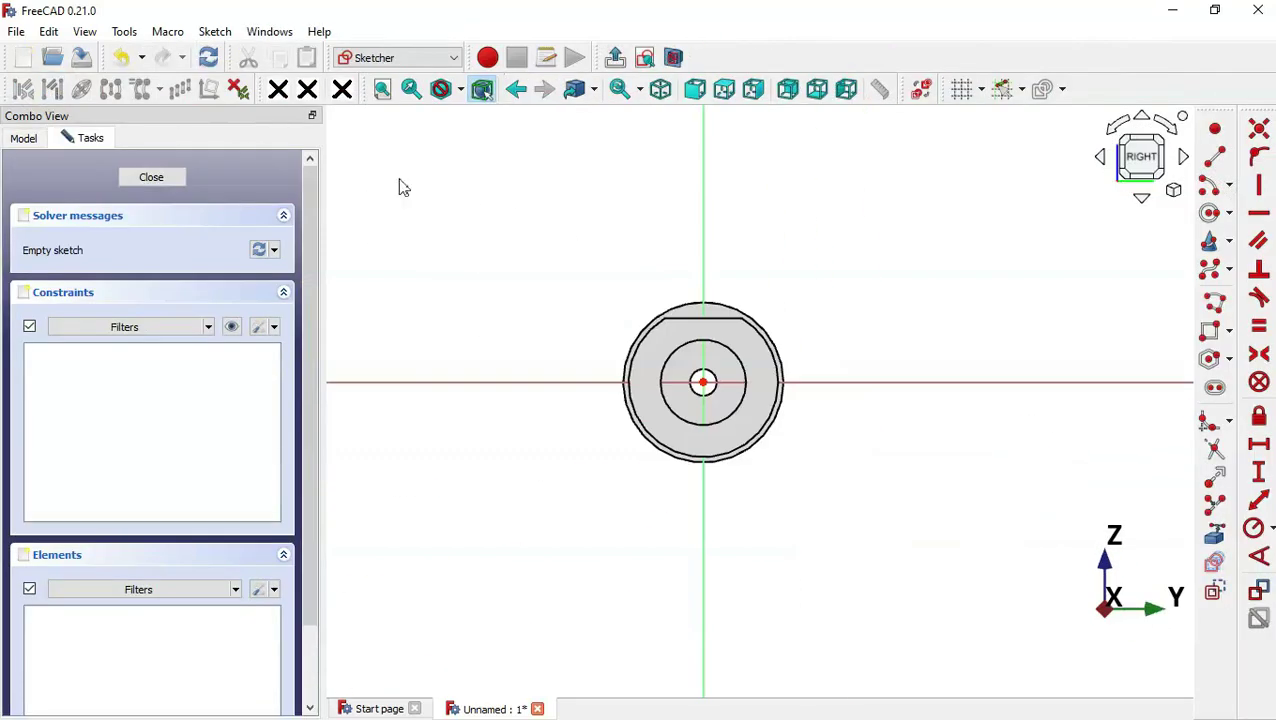
scroll(573, 186, "up", 3)
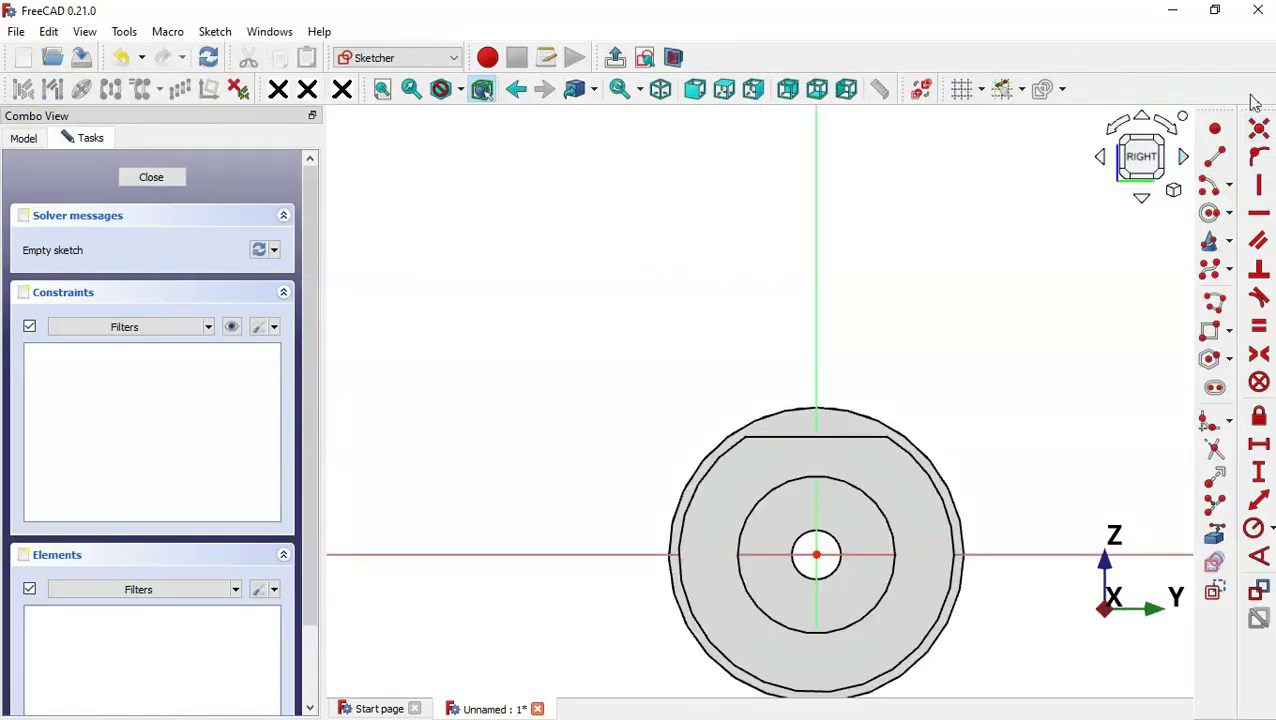
- Draw a centre-and-endpoints arc around the origin, above the part
left_click(1210, 212)
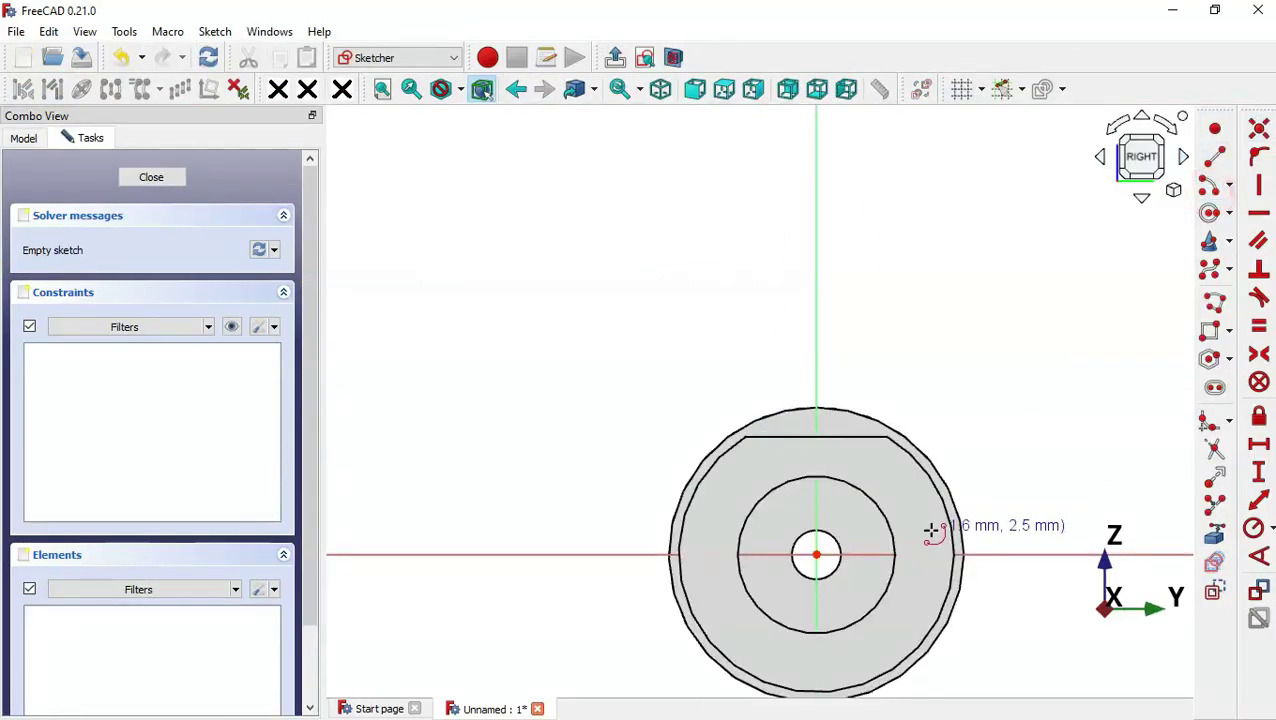
left_click(817, 554)
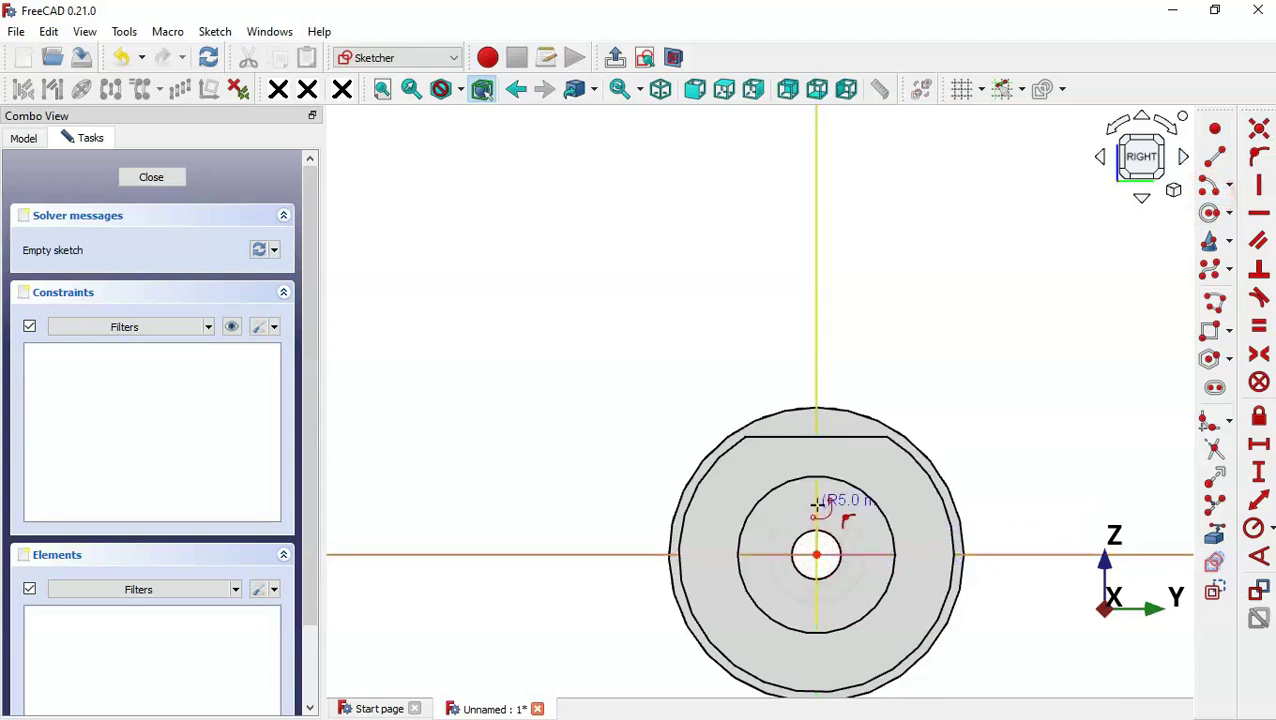
left_click(757, 353)
left_click(858, 348)
key("alt+Tab")
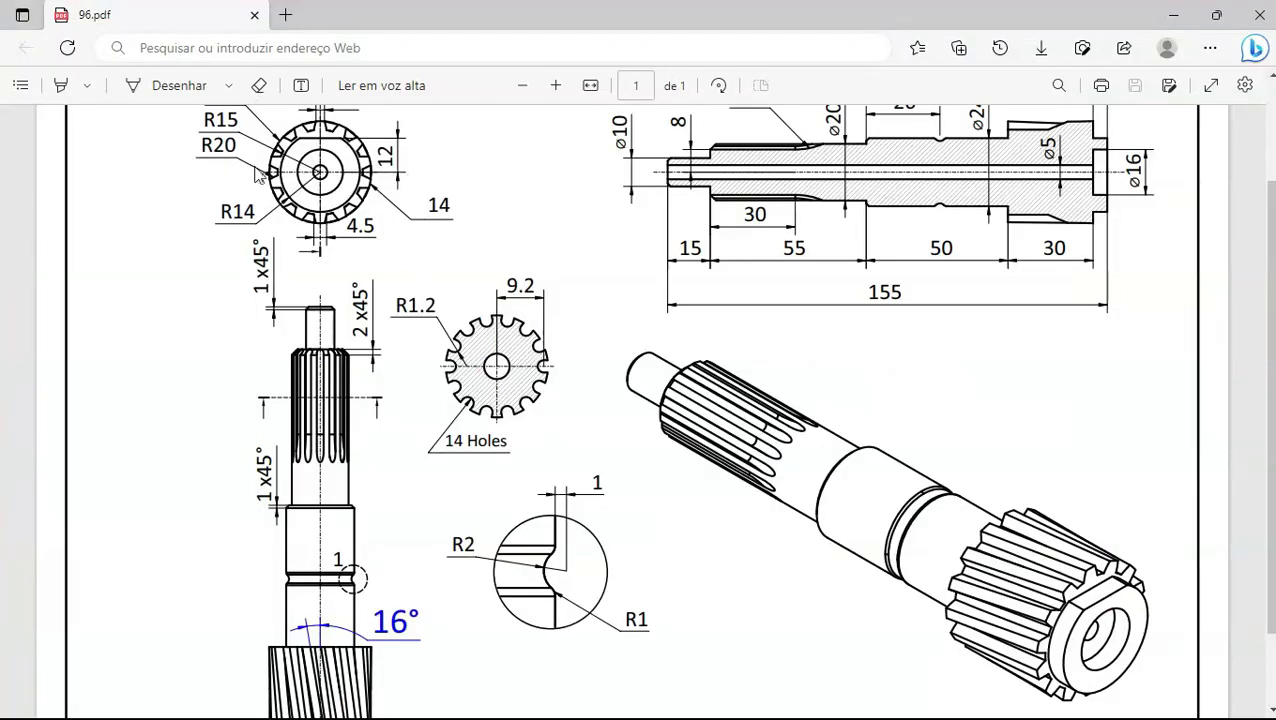
scroll(255, 175, "up", 4, "ctrl")
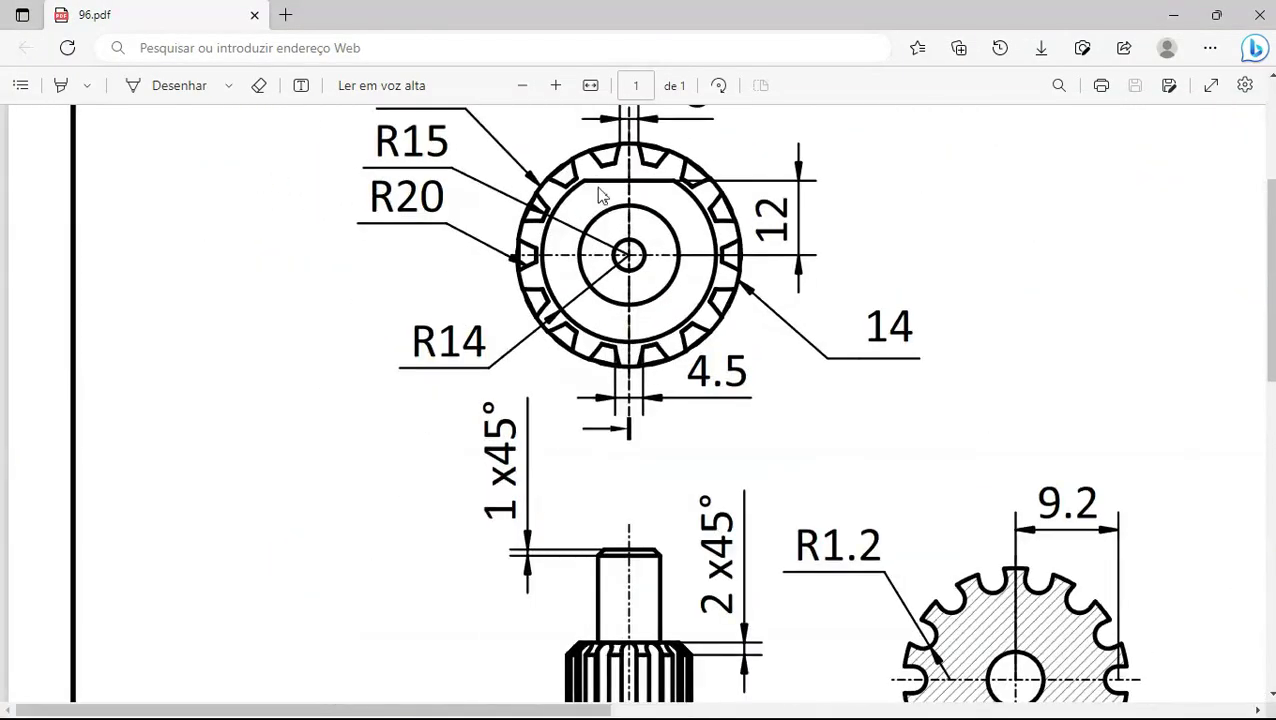
scroll(597, 192, "up", 3)
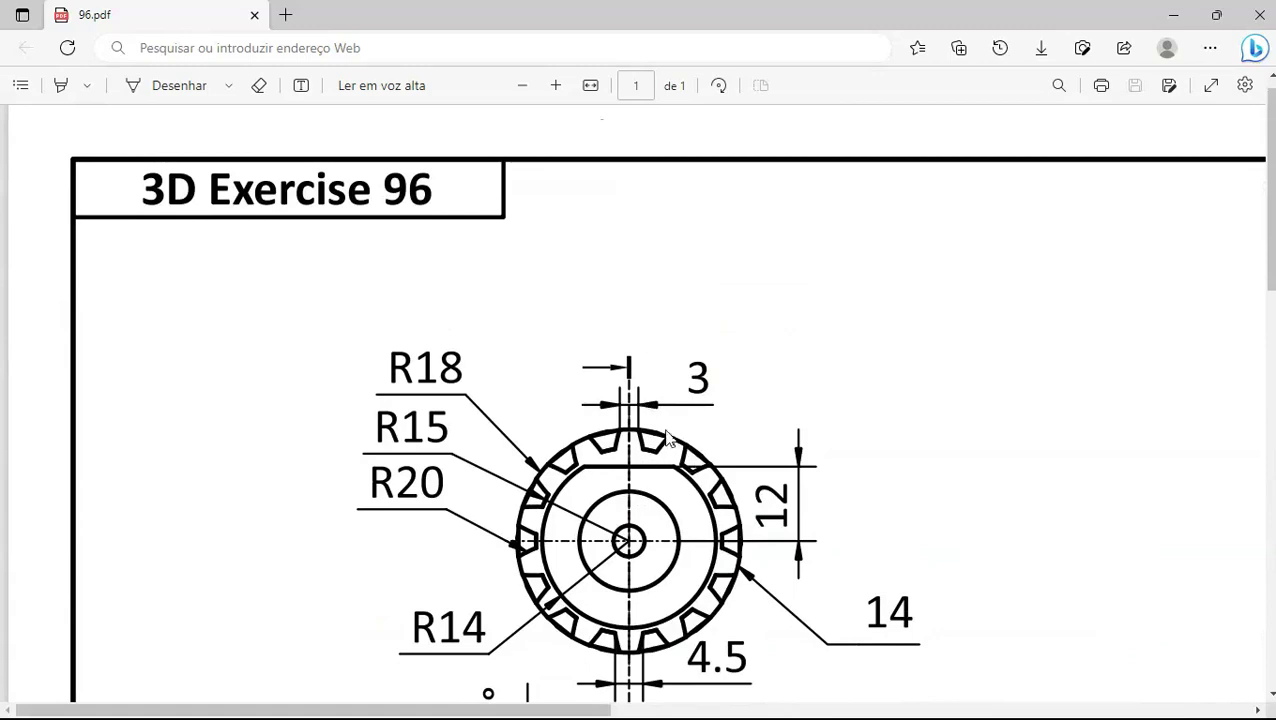
key("alt+Tab")
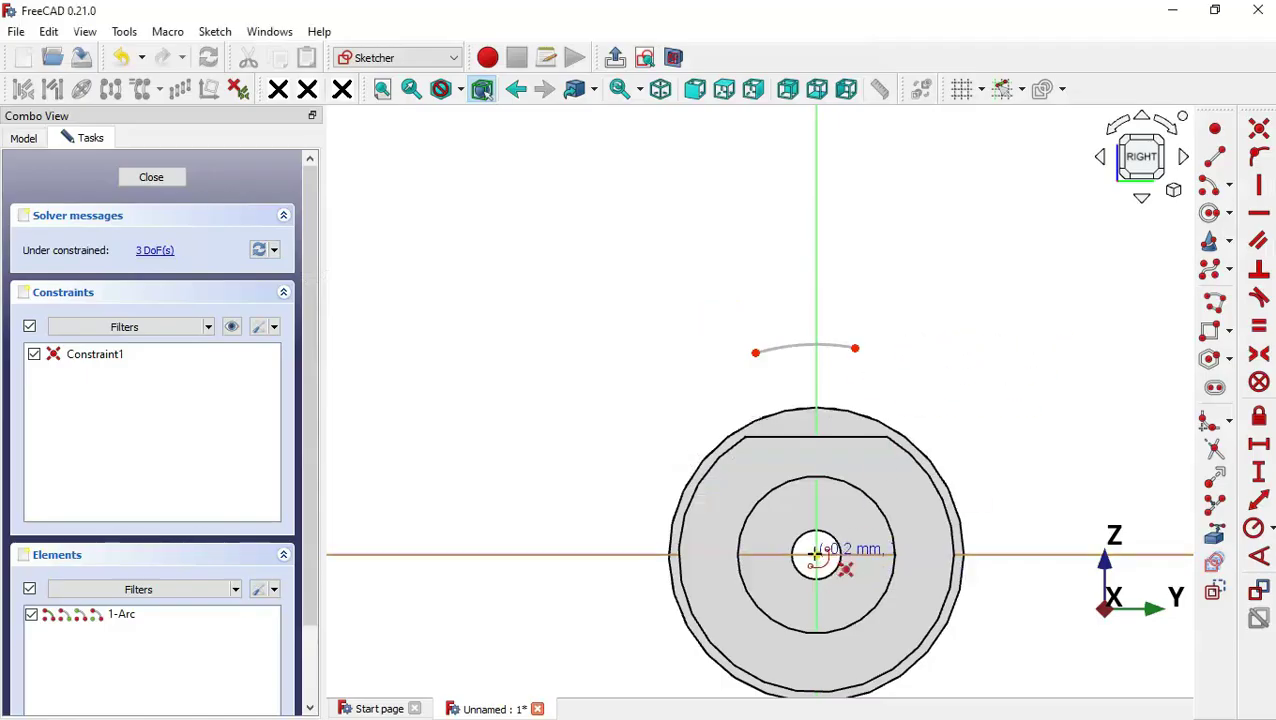
- Draw a larger outer arc on the origin and two side arcs closing the tooth outline
left_click(816, 552)
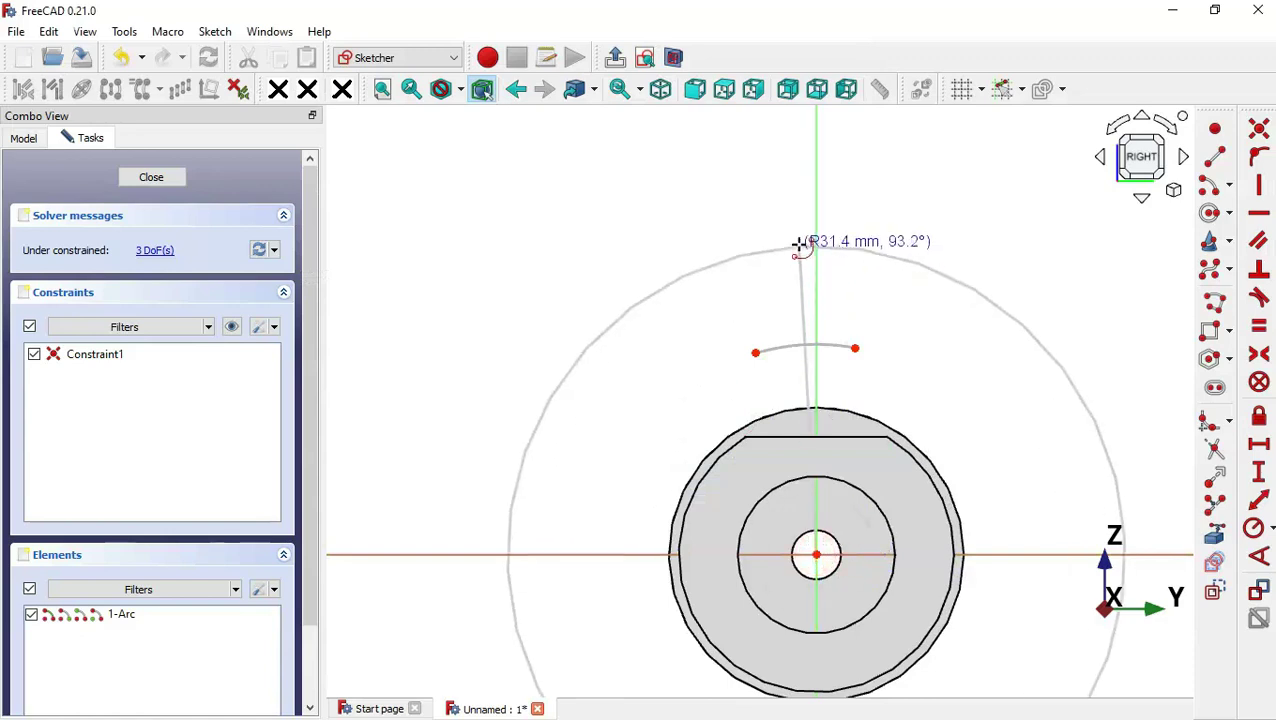
left_click(773, 199)
left_click(843, 197)
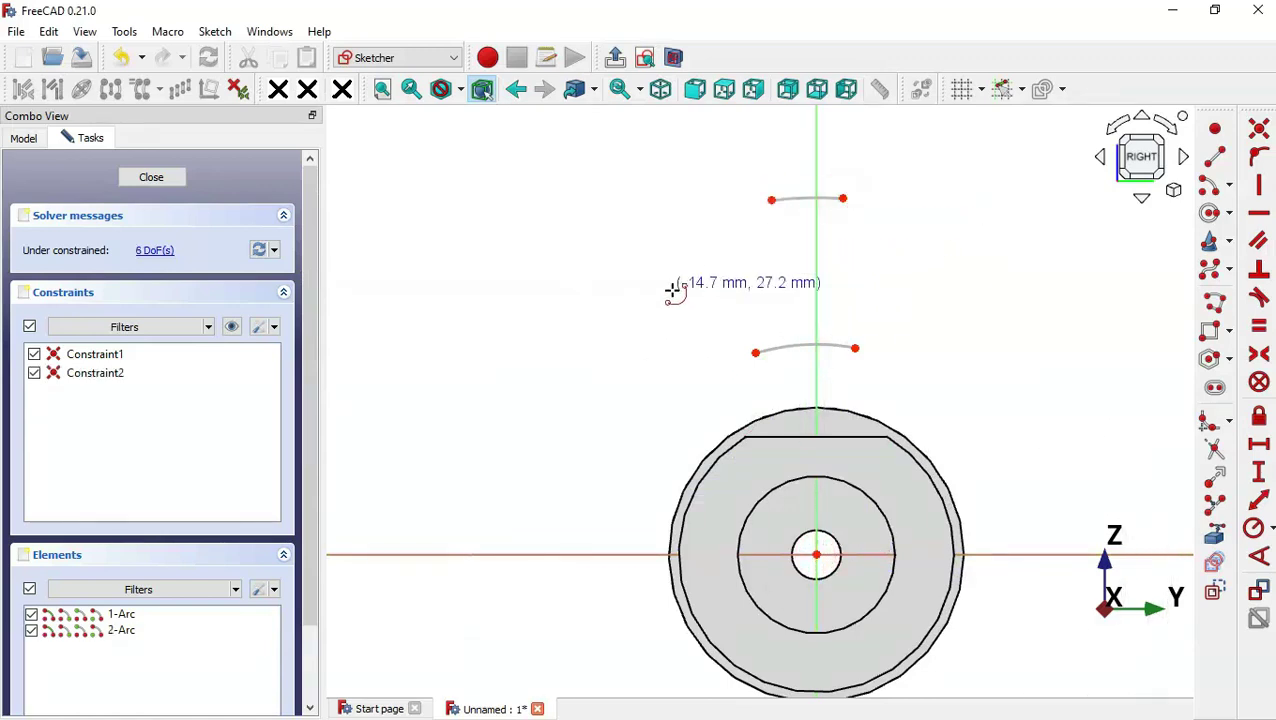
left_click(632, 342)
left_click(843, 199)
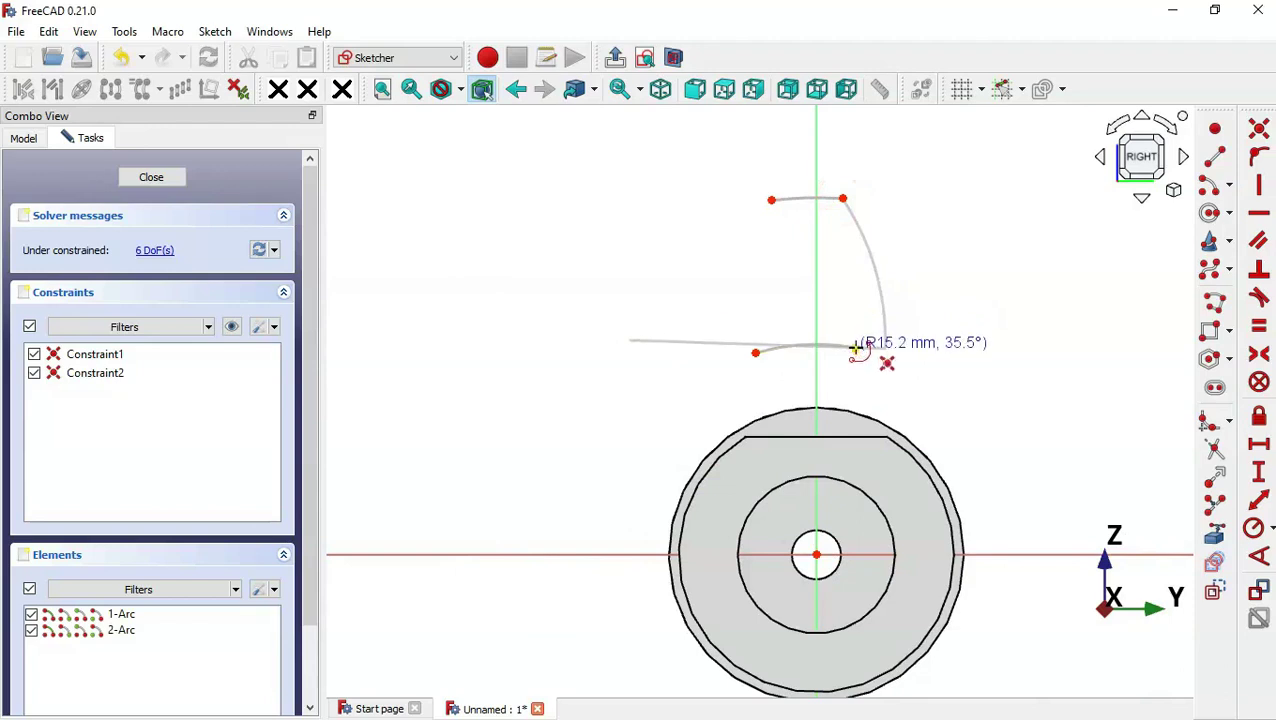
left_click(884, 350)
left_click(1091, 322)
left_click(771, 200)
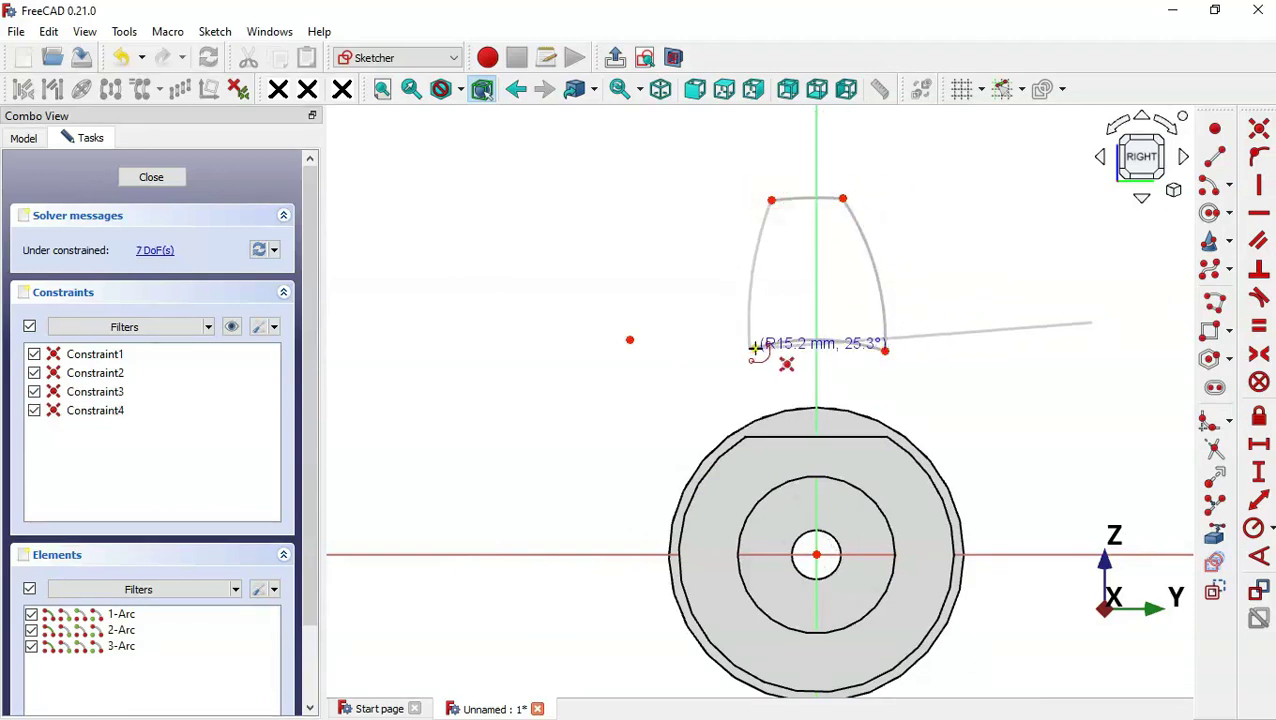
left_click(750, 350)
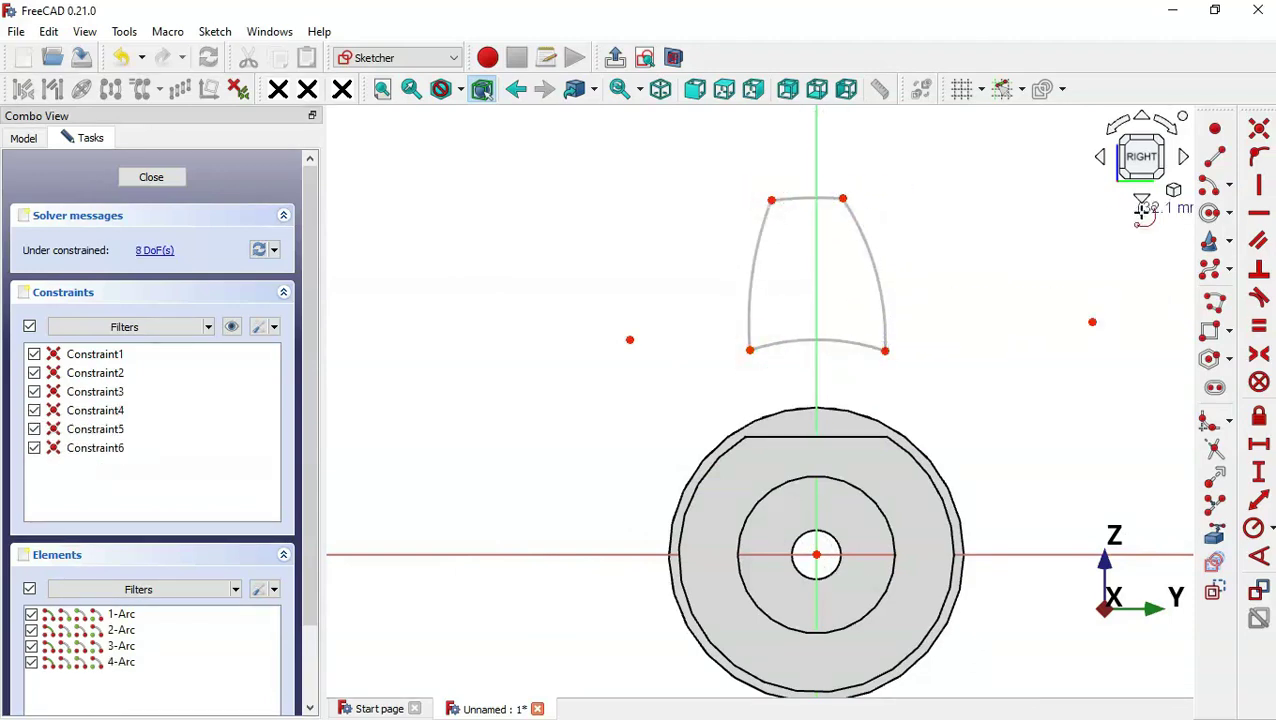
- Constrain the outer arc's ends and the inner arc's ends to be horizontal
left_click(1257, 216)
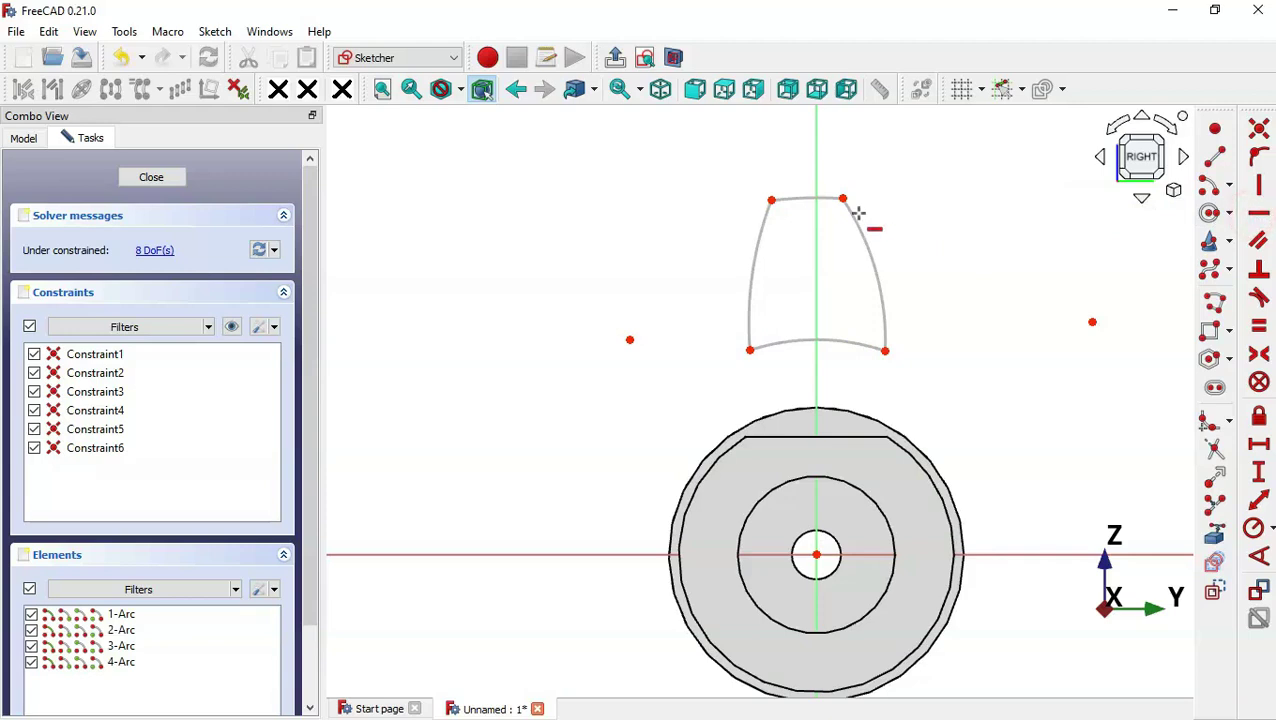
left_click(771, 200)
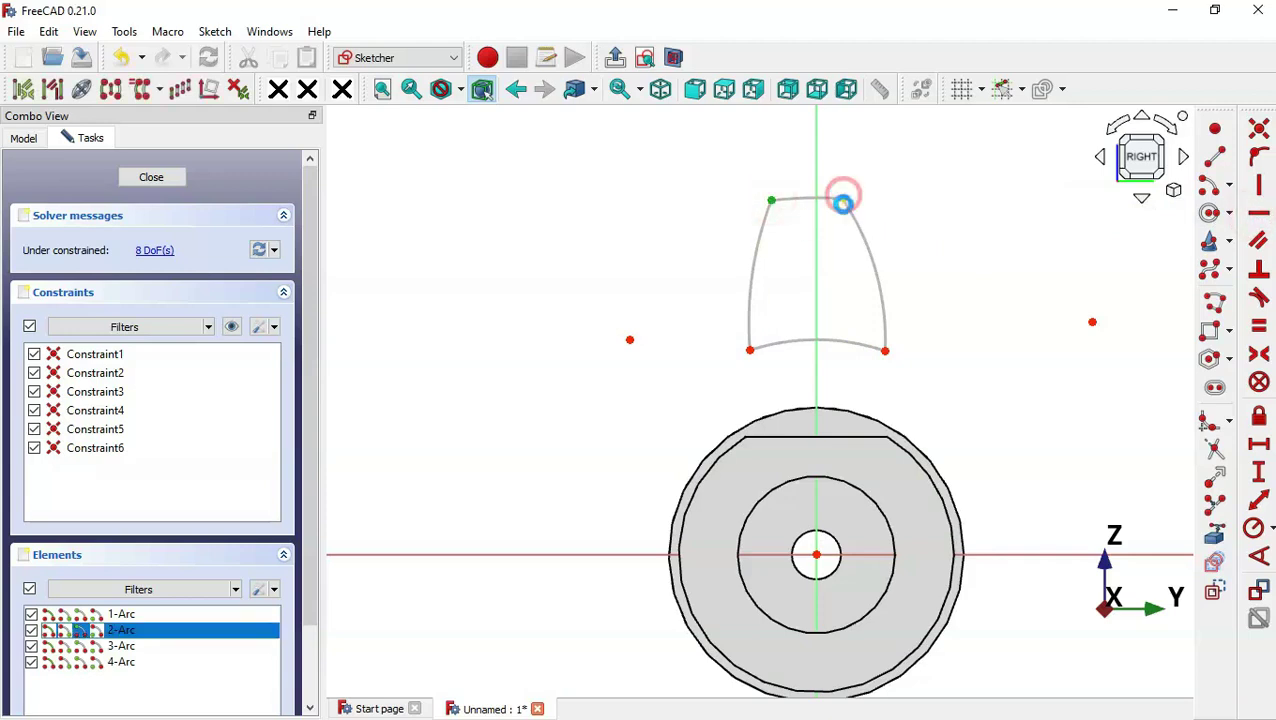
left_click(843, 198)
left_click(765, 345)
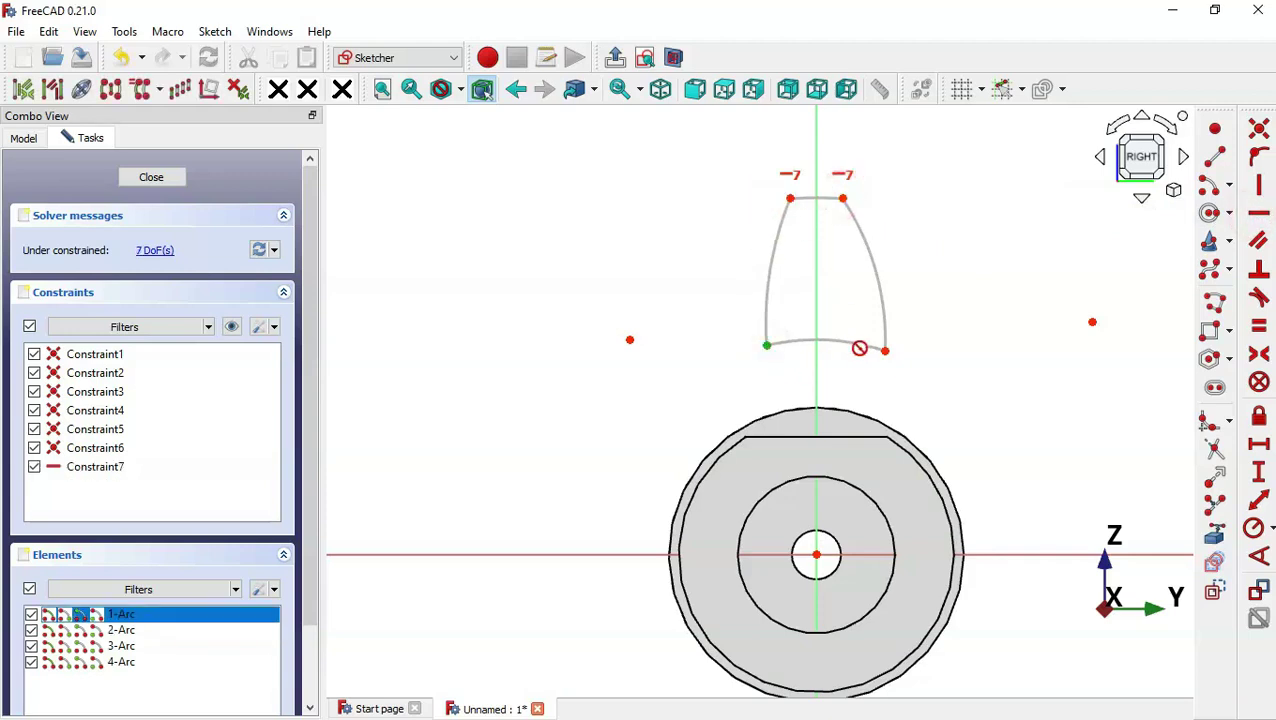
left_click(884, 352)
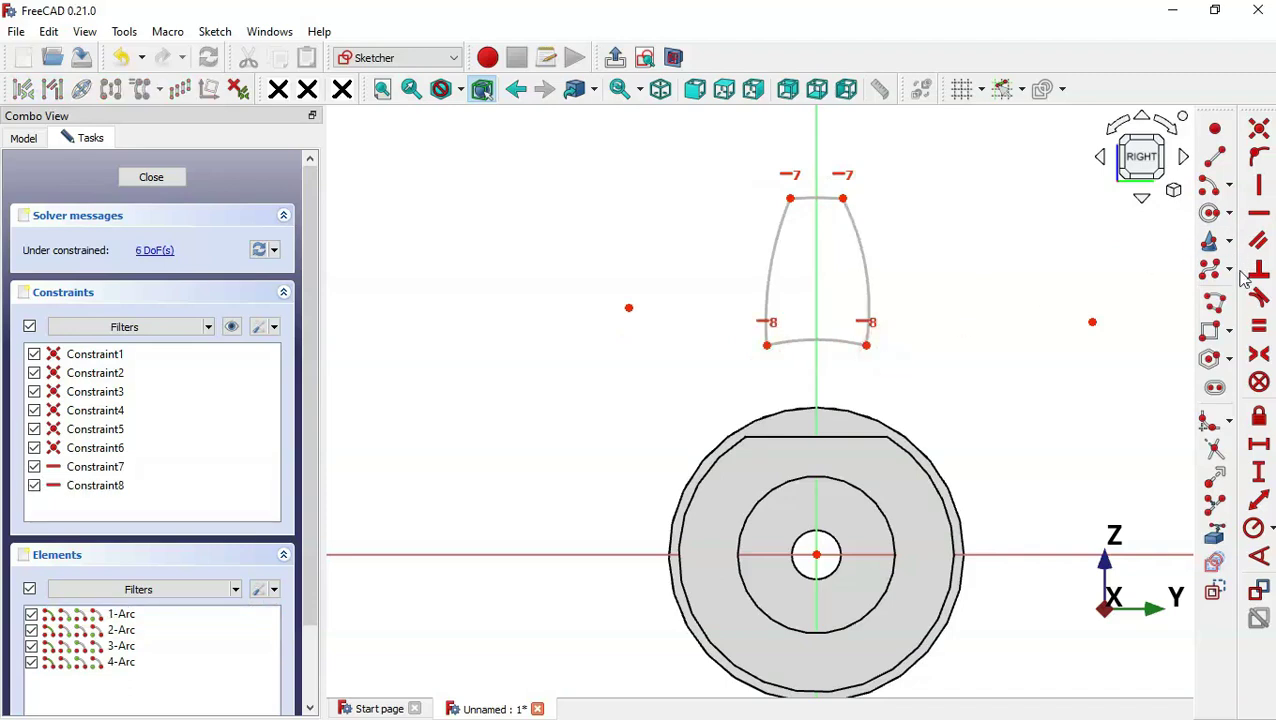
- Make the left and right side arcs equal
left_click(1258, 326)
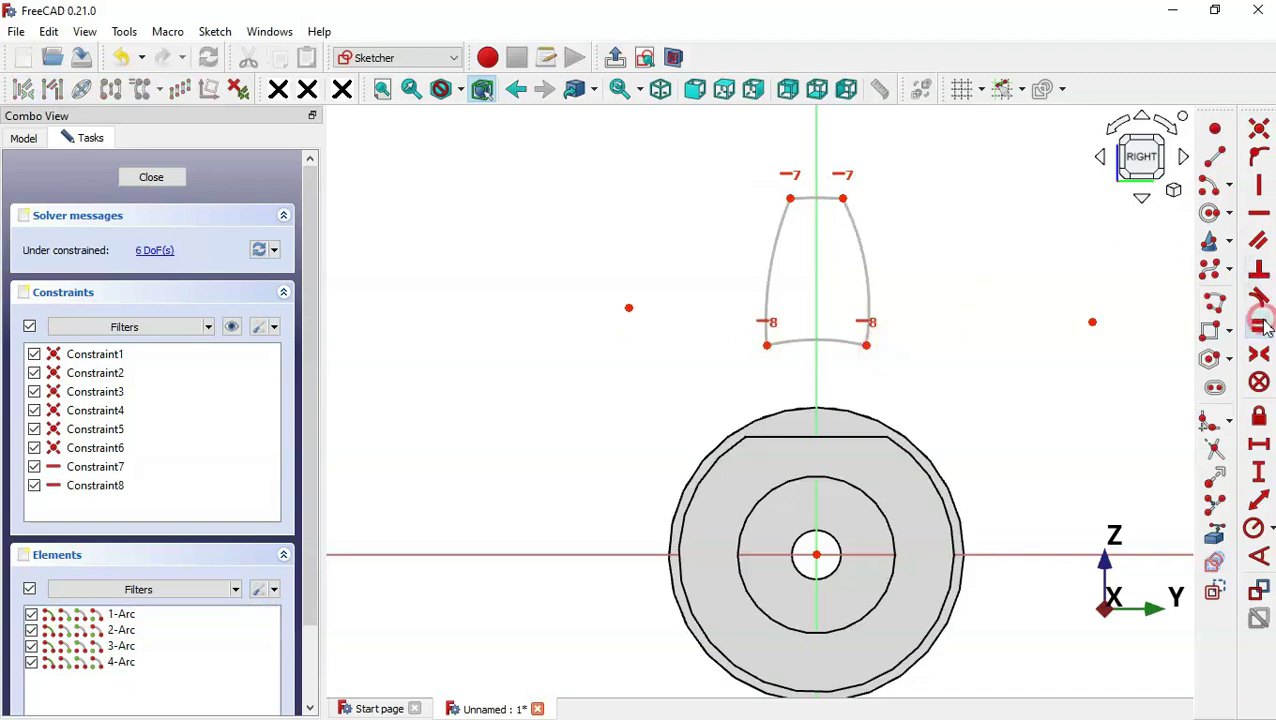
left_click(866, 270)
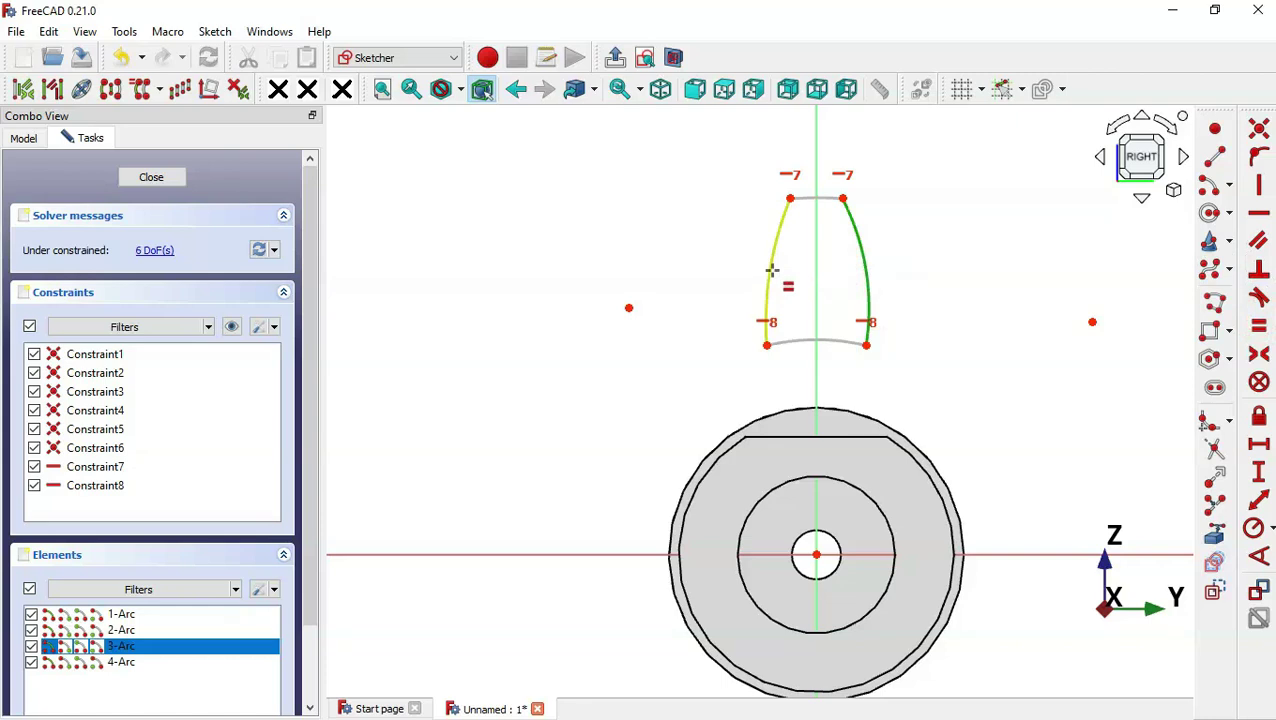
left_click(771, 270)
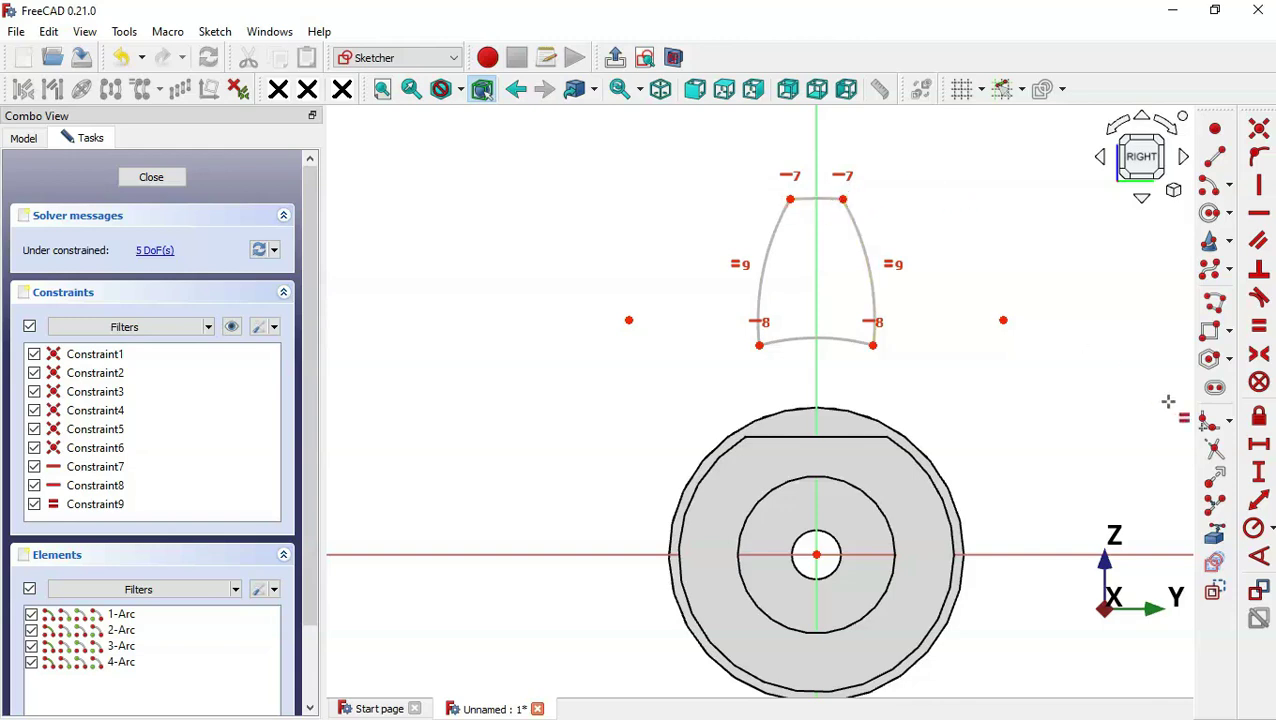
- Constrain the tooth's top width to 3 mm with a horizontal distance
left_click(1258, 444)
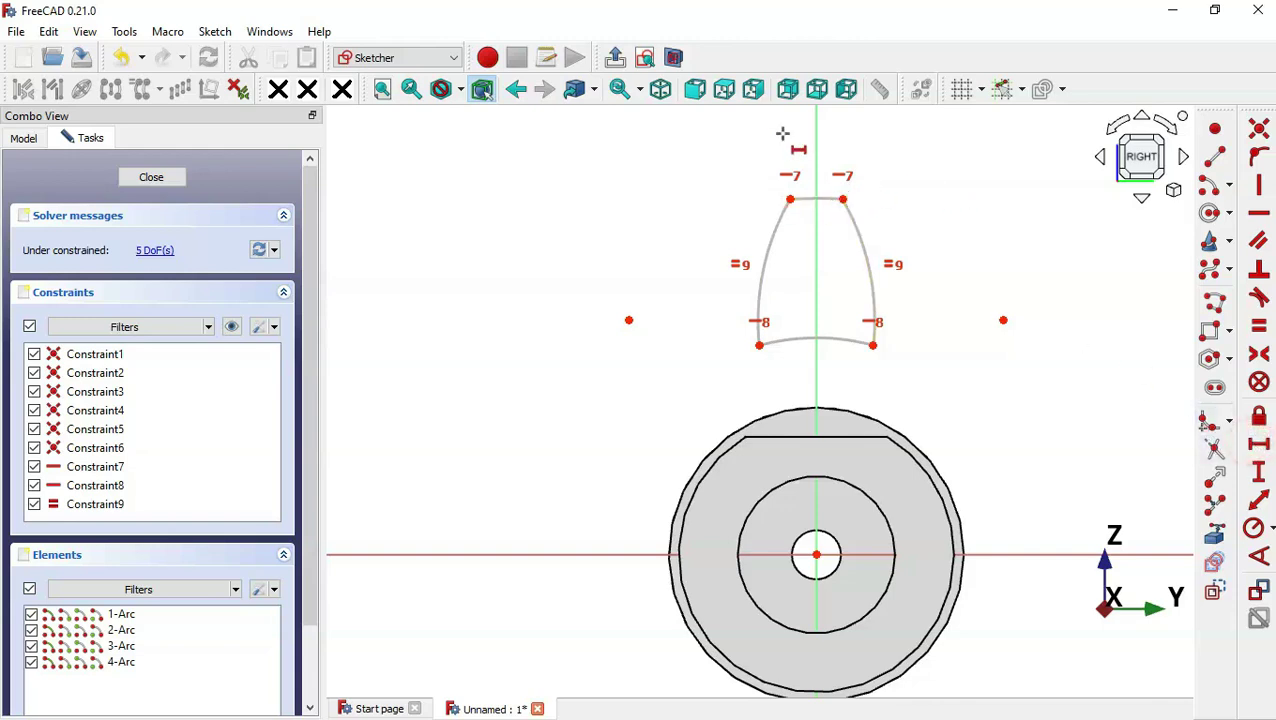
left_click(790, 201)
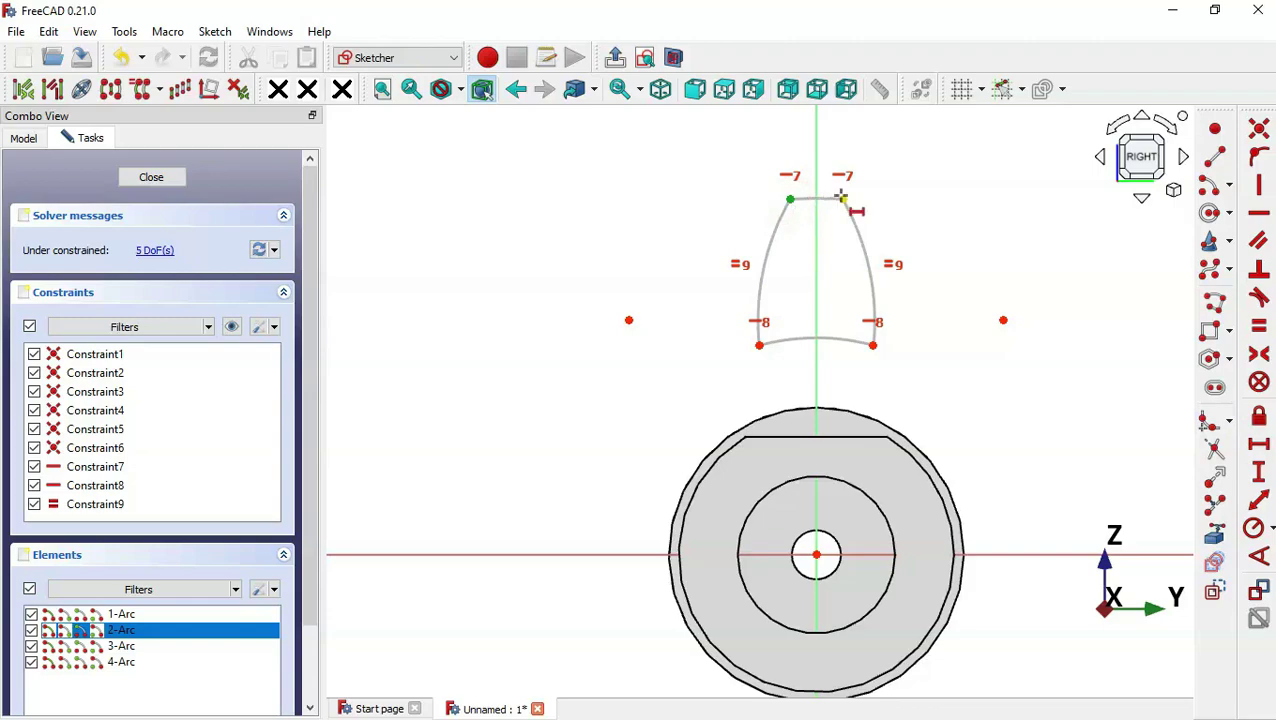
left_click(844, 198)
type("3")
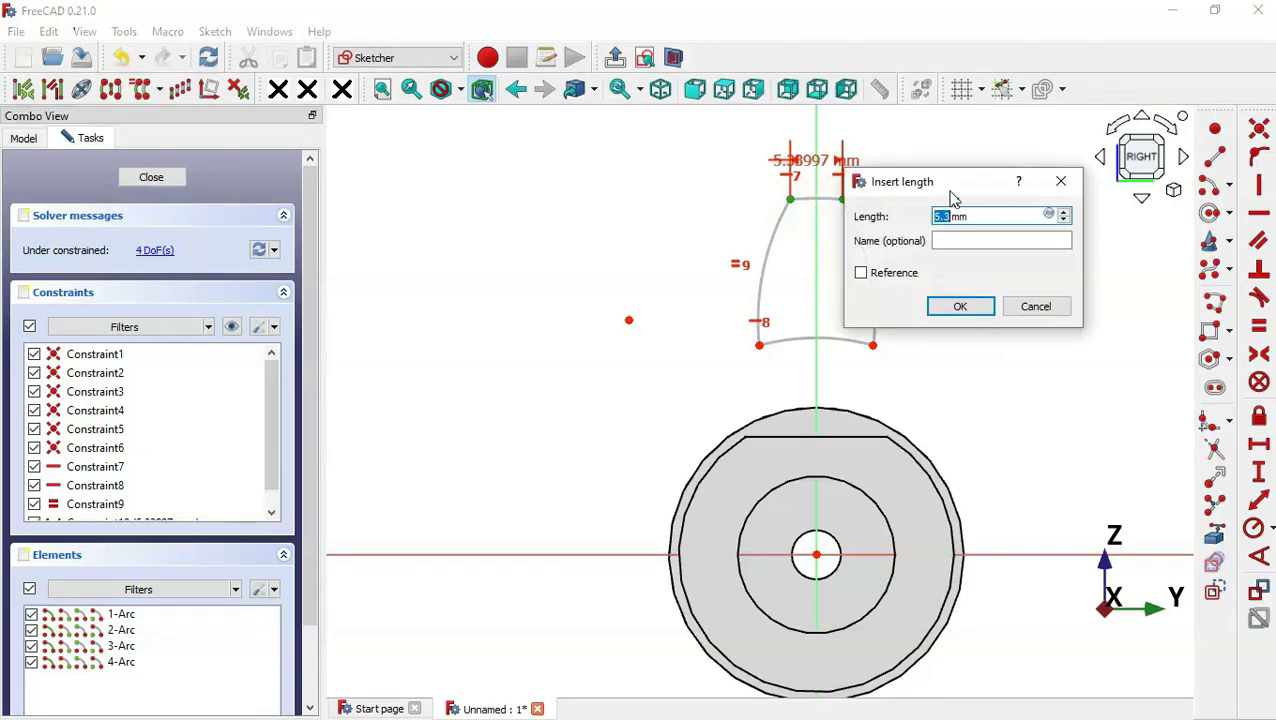
key("alt+Tab")
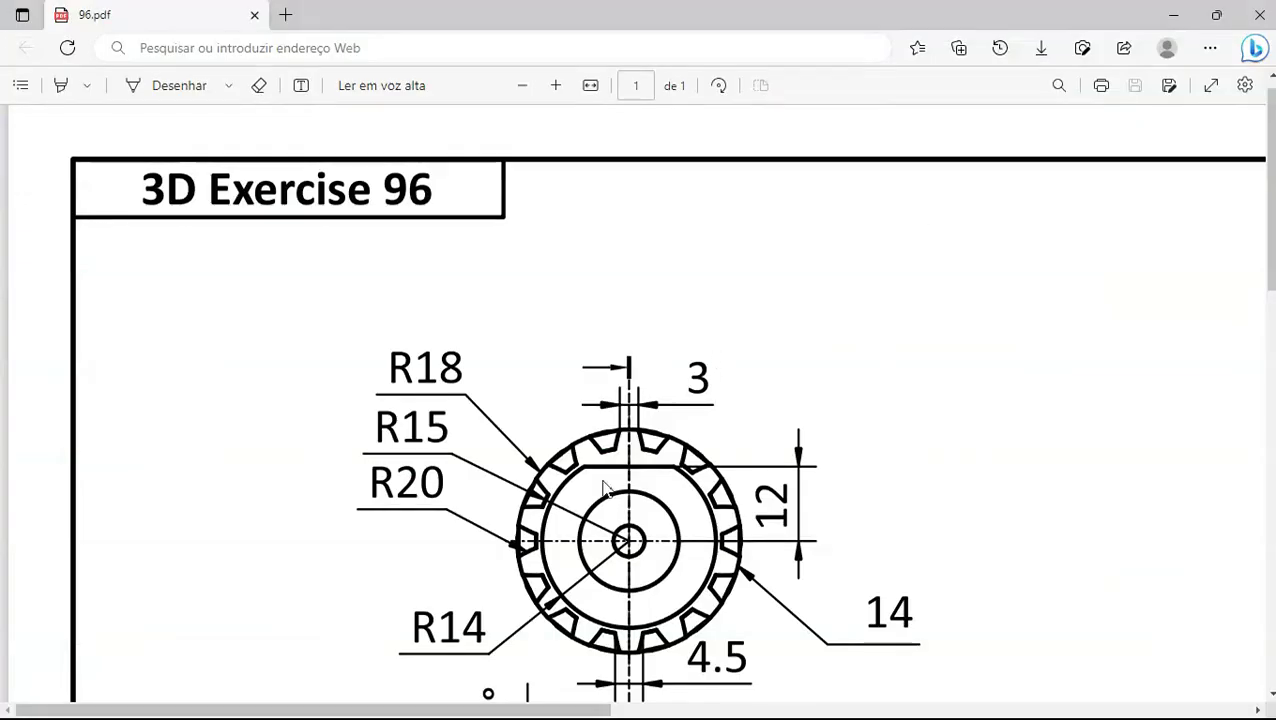
key("alt+Tab")
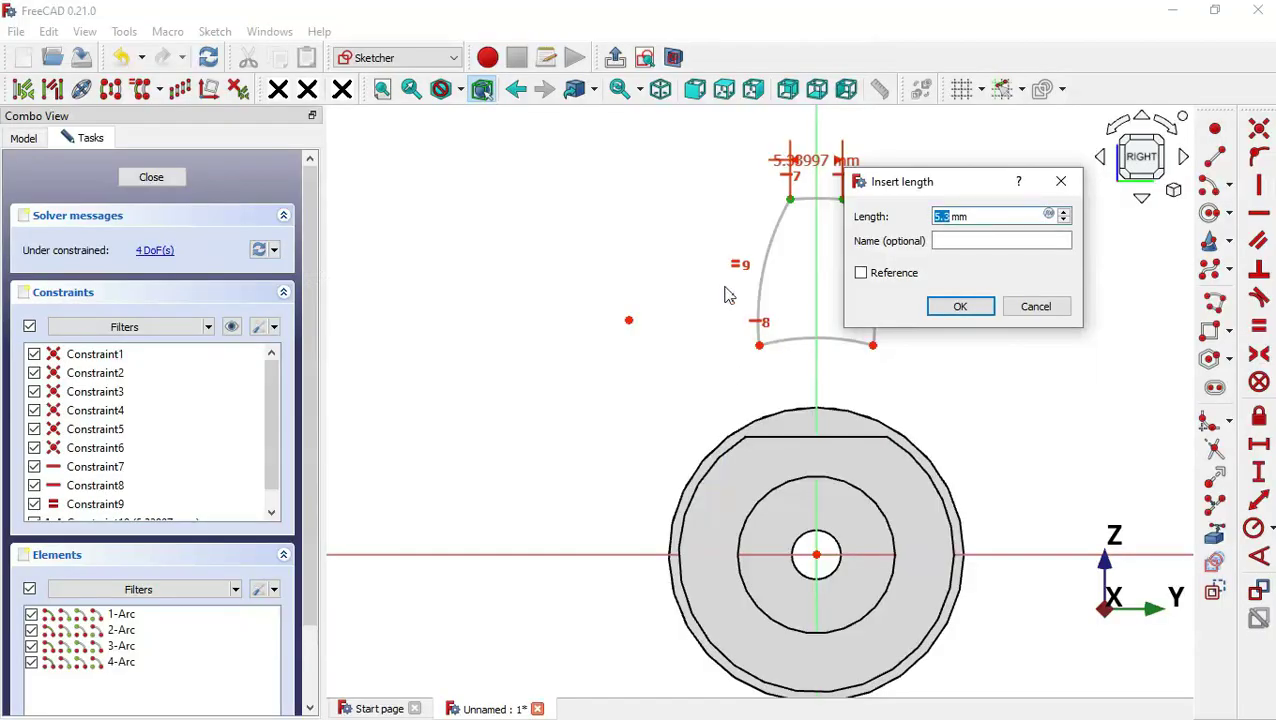
key("Escape")
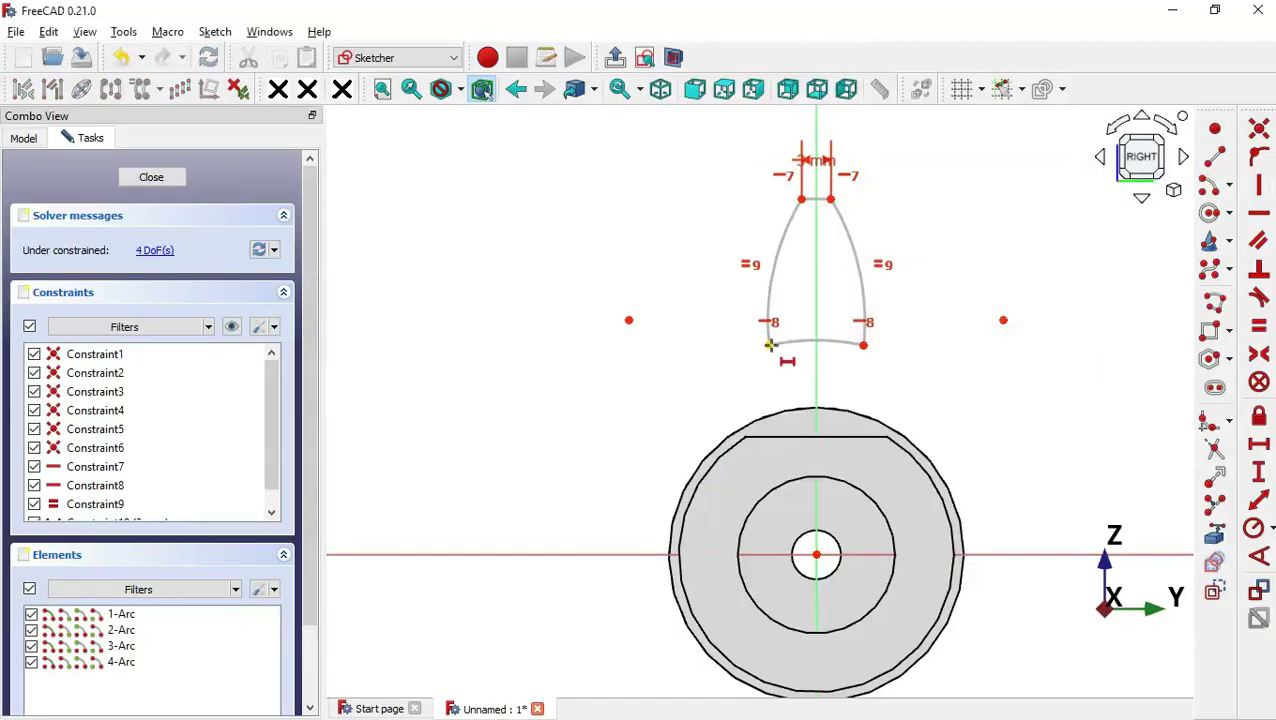
- Constrain the tooth's base width to 4.5 mm between the bottom corners
left_click(768, 345)
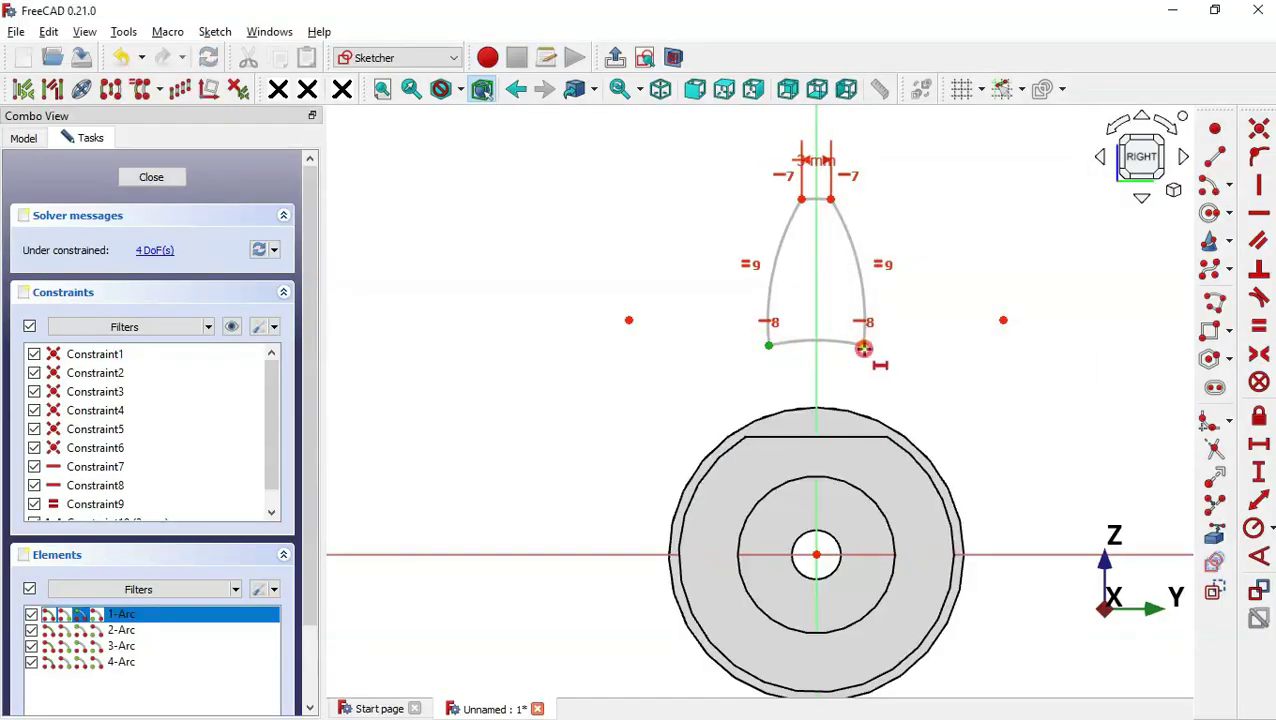
left_click(863, 348)
key("alt+Tab")
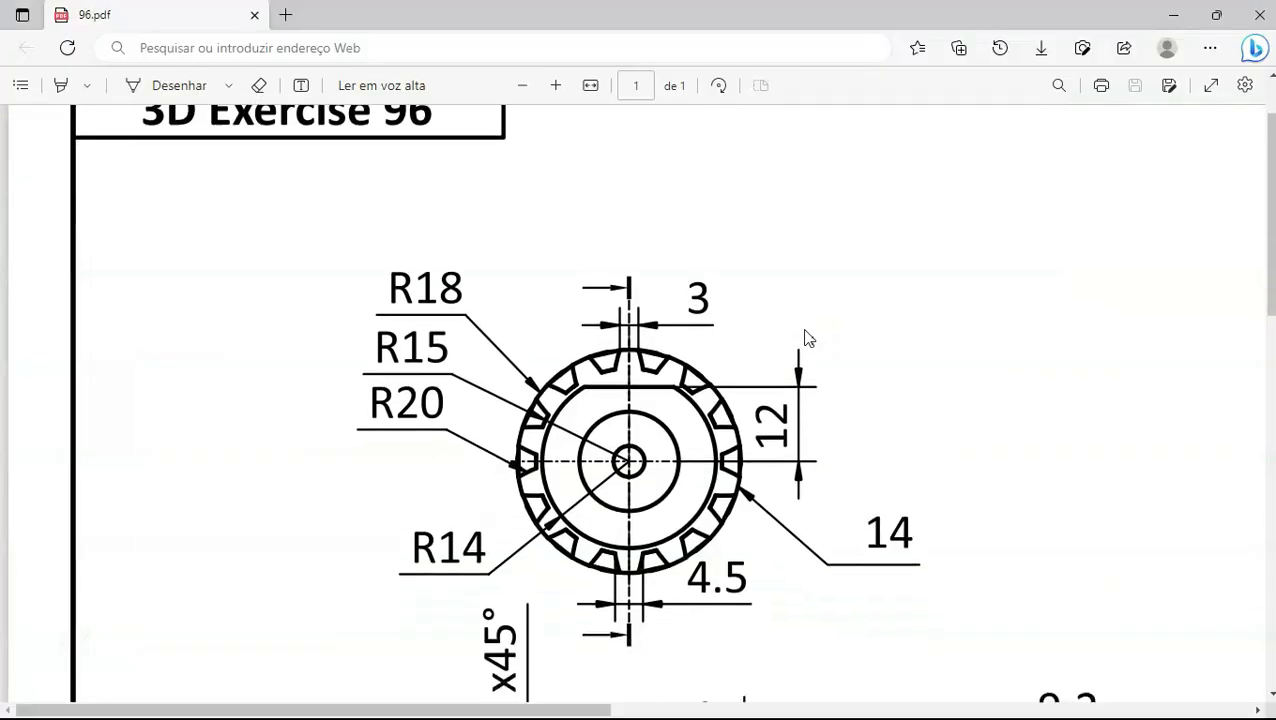
scroll(808, 338, "down", 1)
key("alt+Tab")
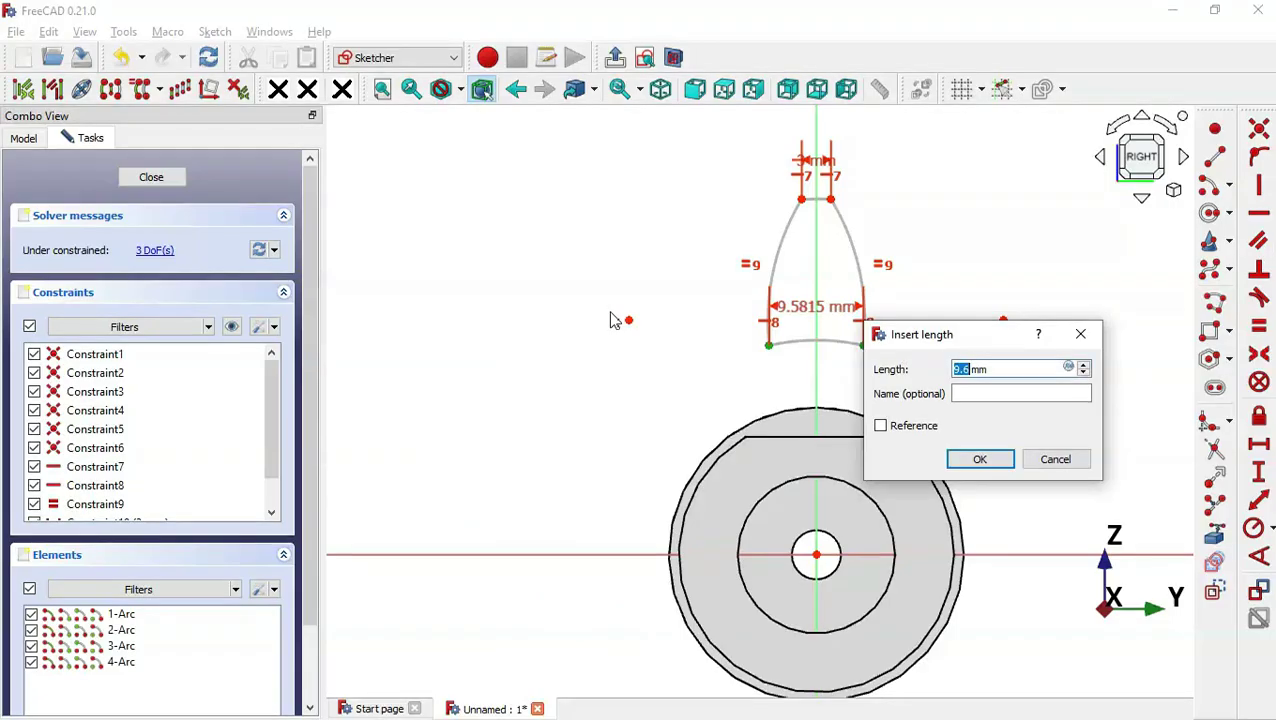
key("Return")
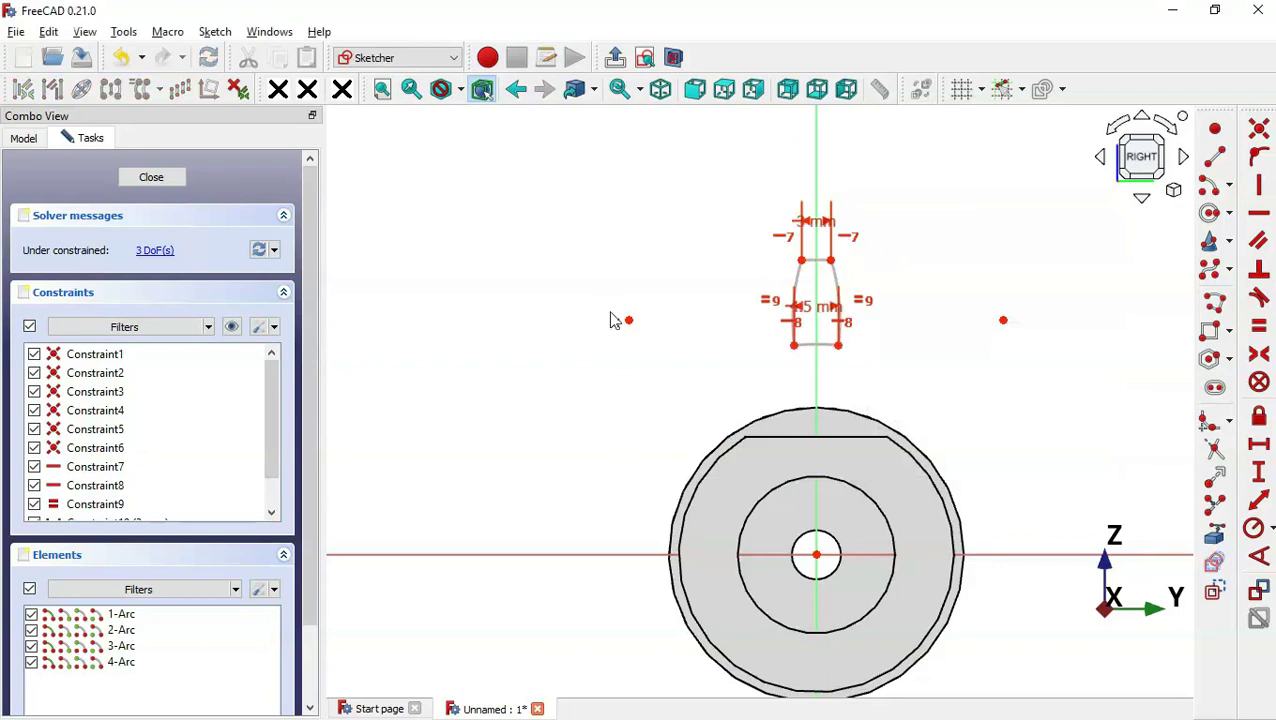
left_click(1264, 477)
- Set the tooth's bottom arc radius to 15 mm and side arc radius to 8 mm
left_click(1255, 533)
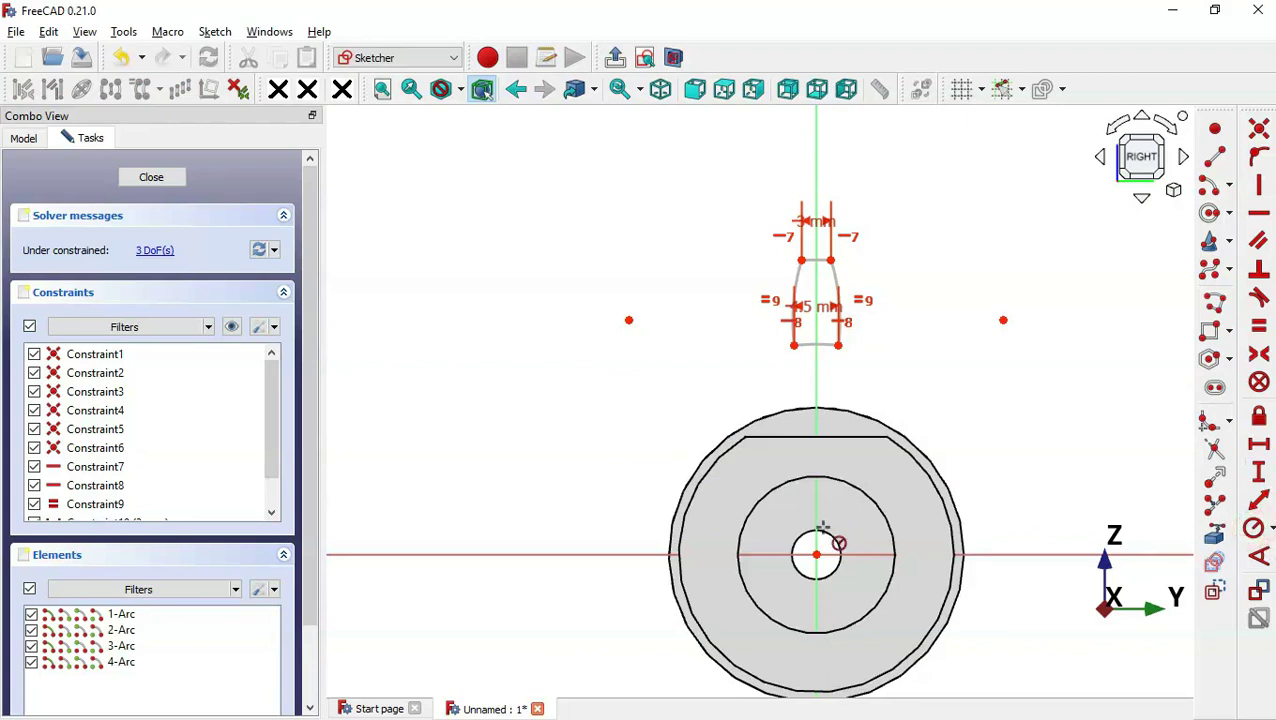
left_click(825, 344)
key("alt+Tab")
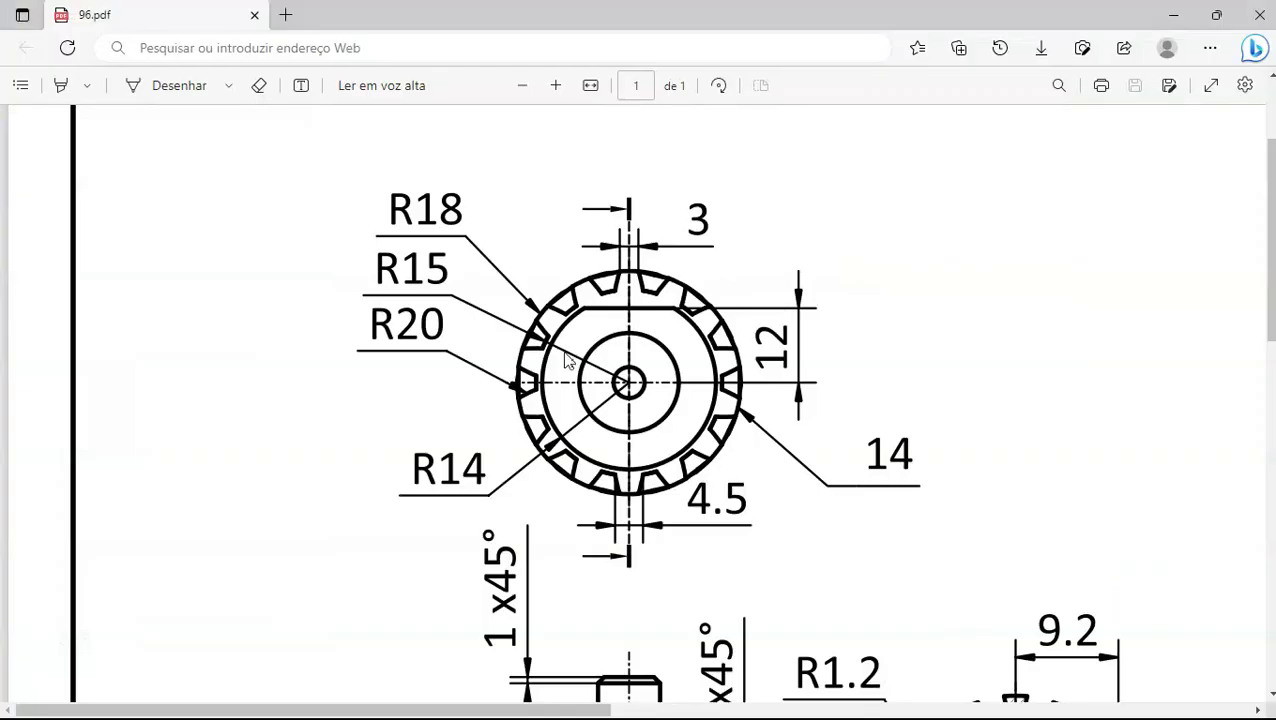
key("alt+Tab")
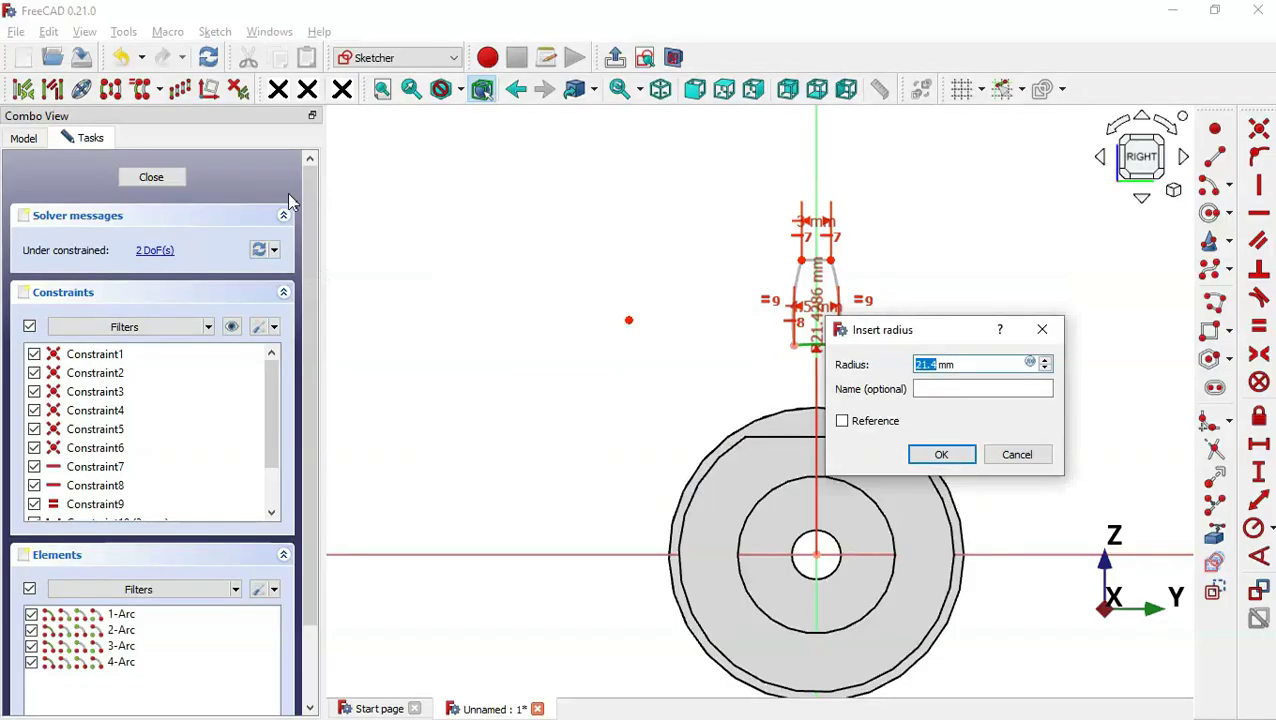
type("15")
key("Return")
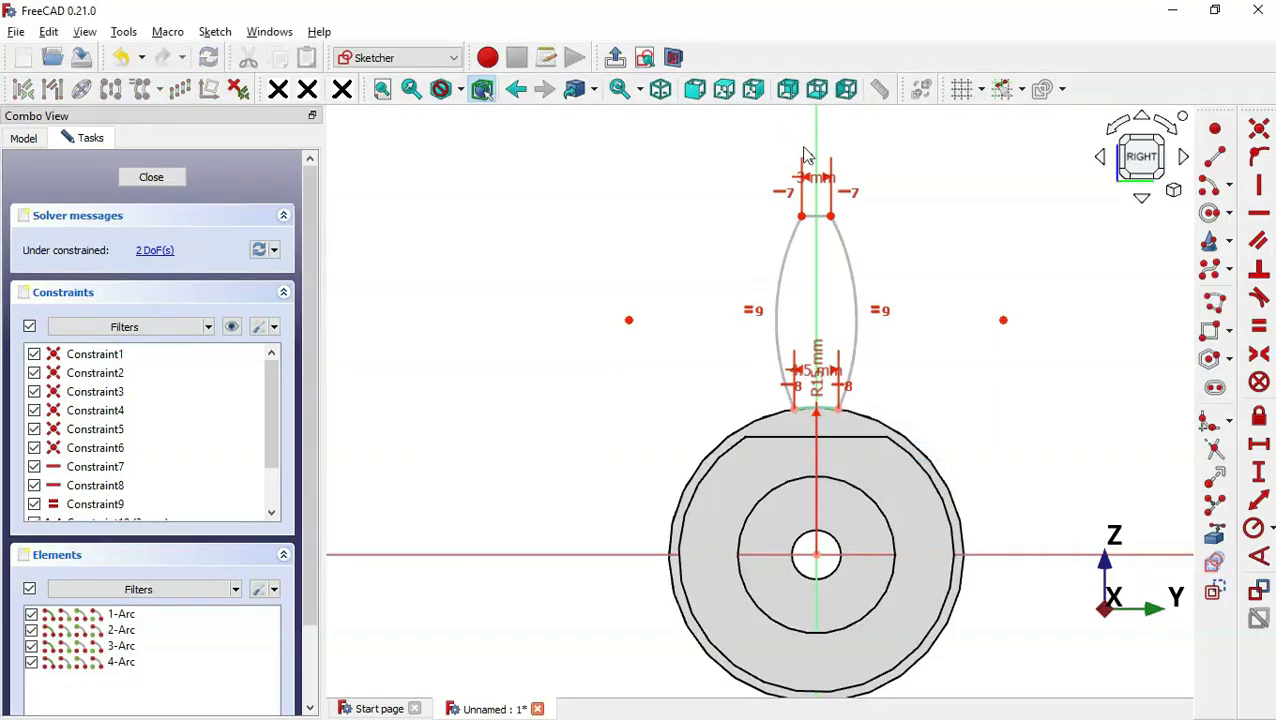
left_click(816, 214)
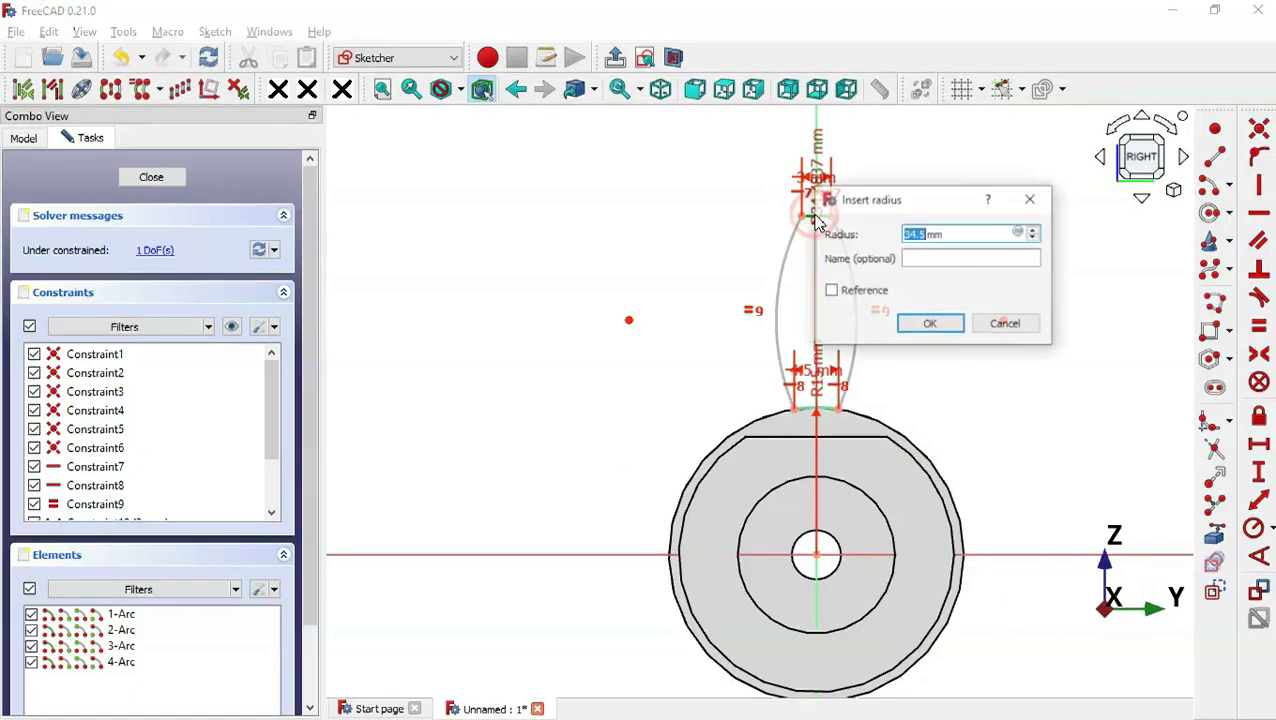
key("alt+Tab")
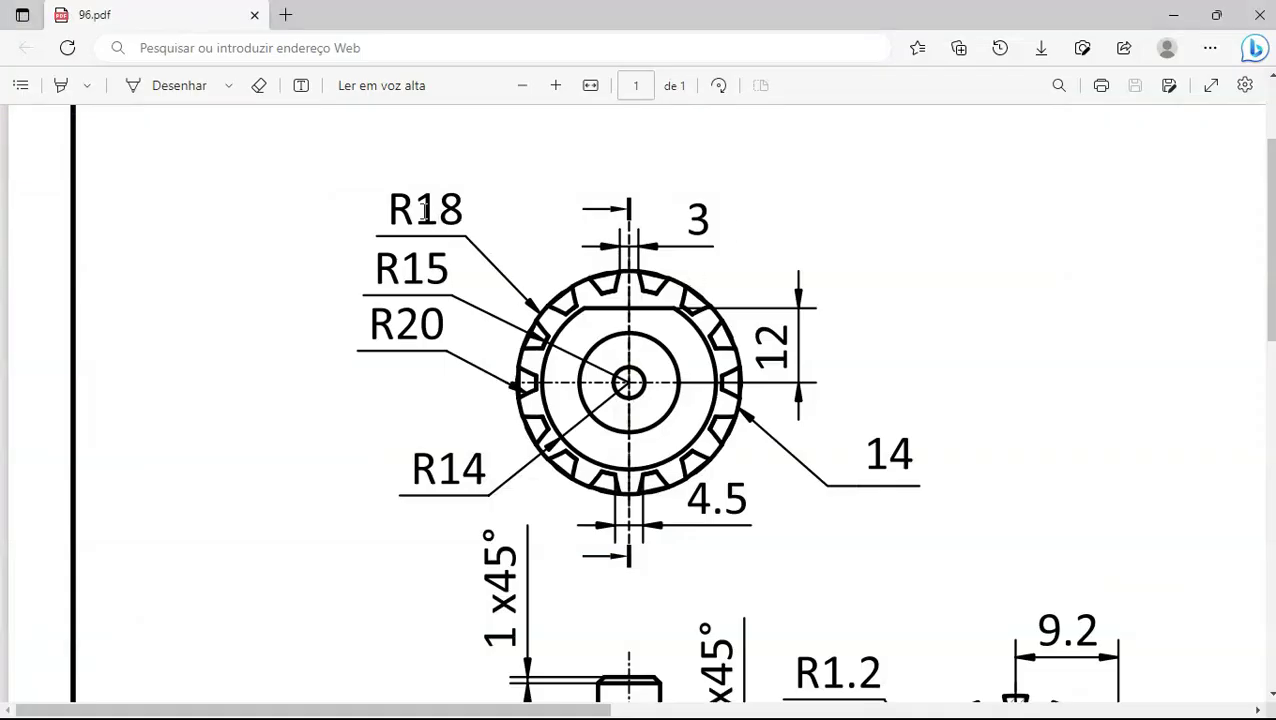
key("alt+Tab")
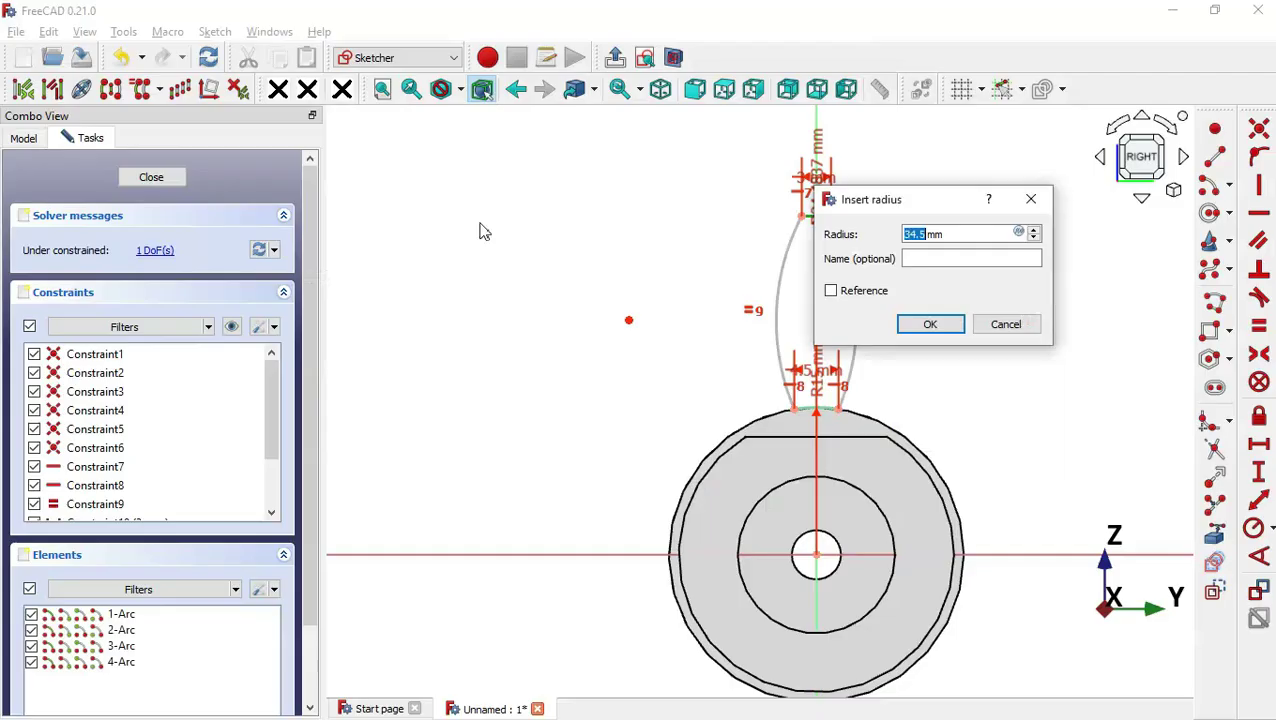
type("8")
key("Return")
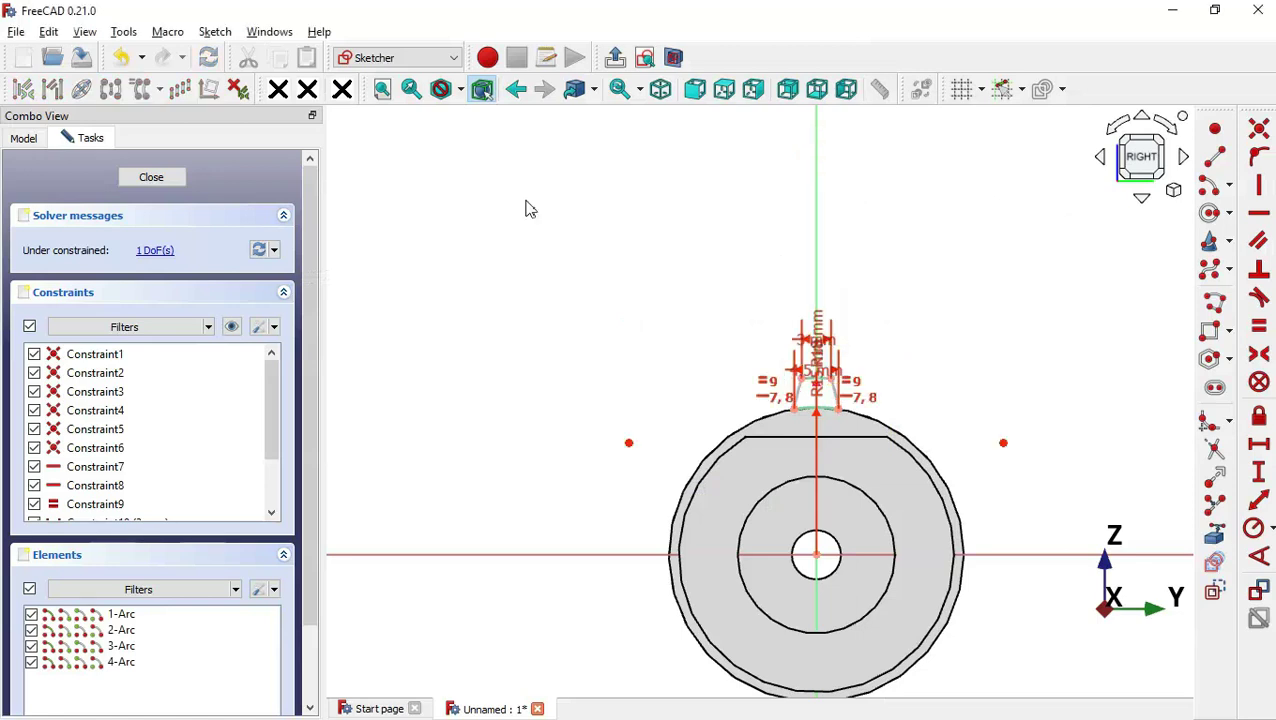
- Give the last arc a 10 mm radius and leave the finished sketch
scroll(908, 423, "up", 3)
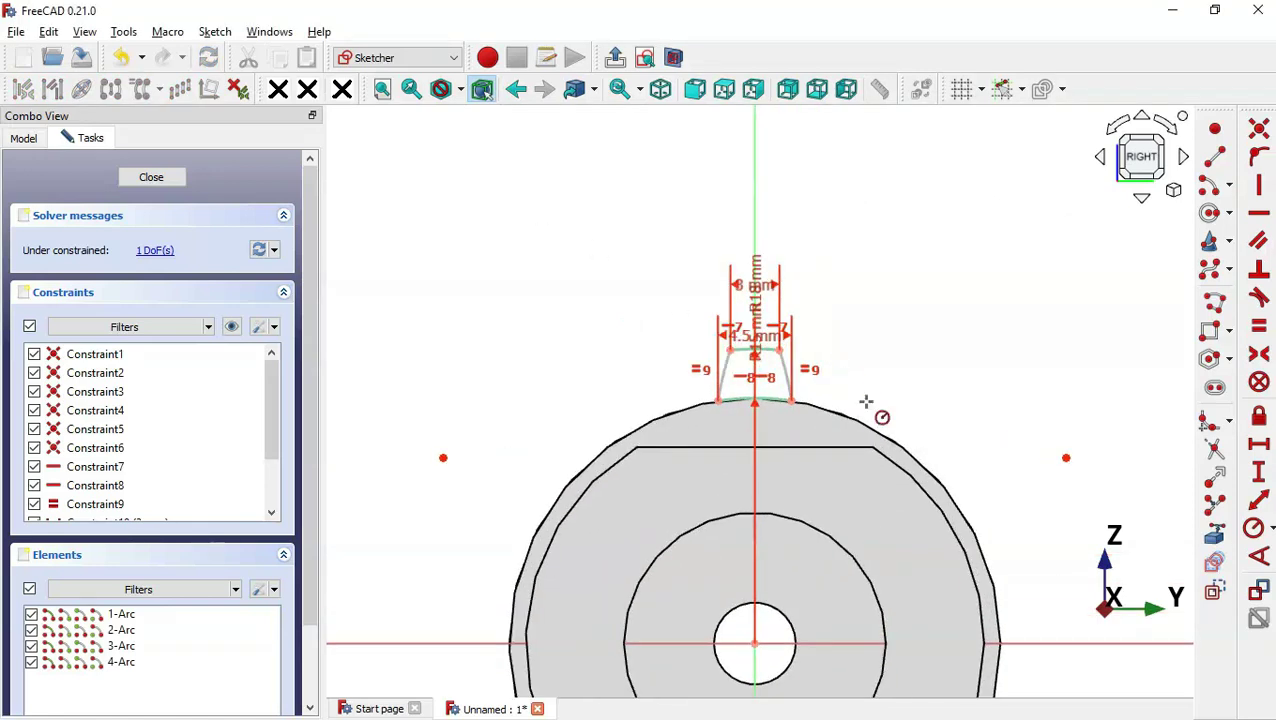
left_click(787, 376)
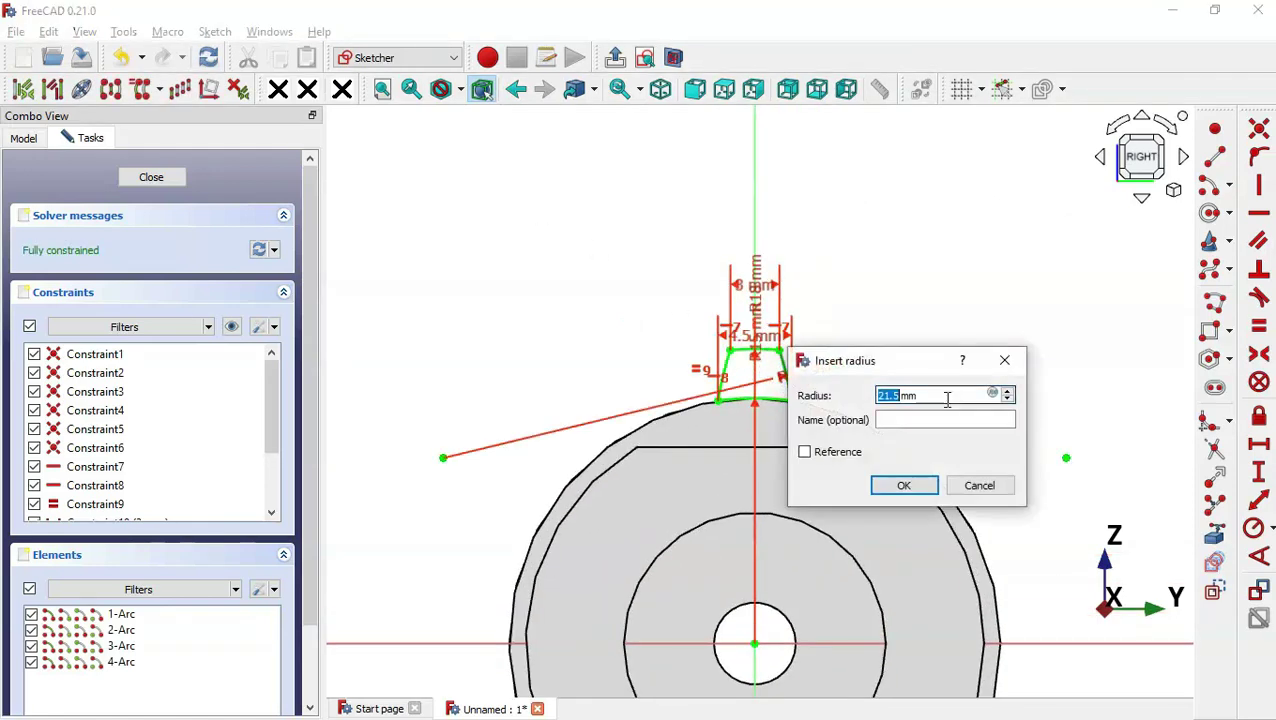
key("alt+Tab")
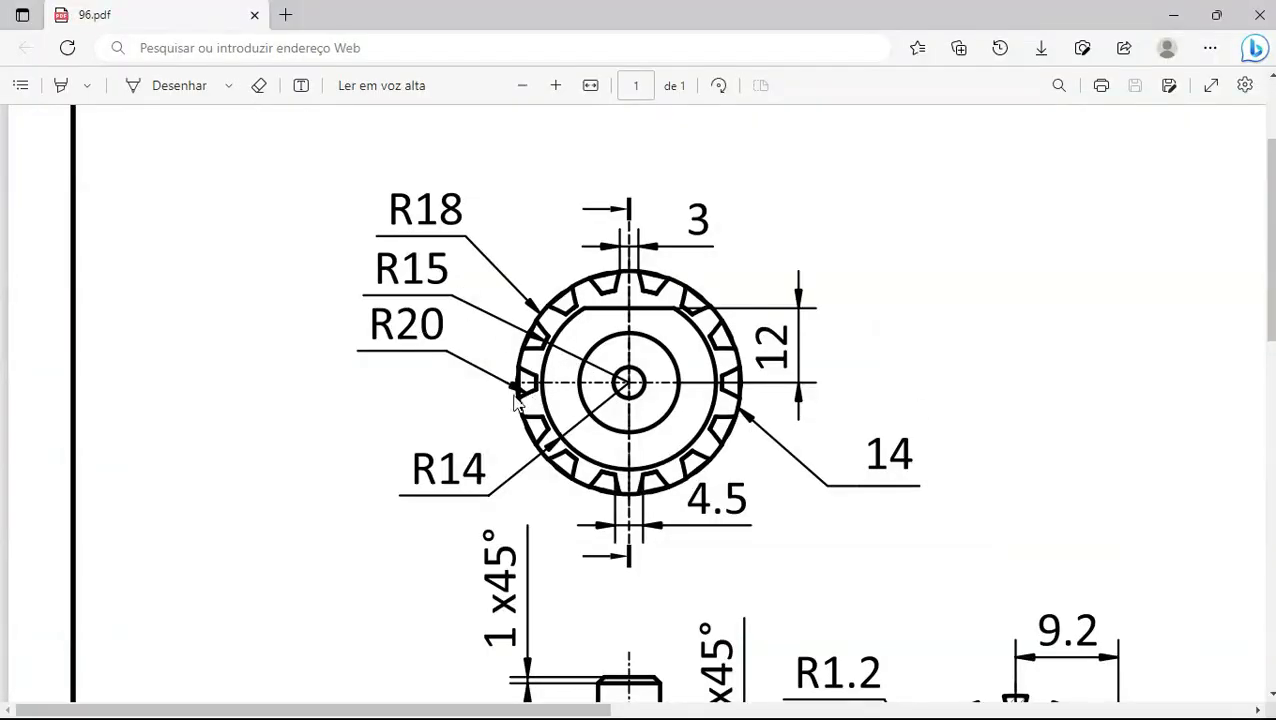
key("alt+Tab")
type("10")
key("Return")
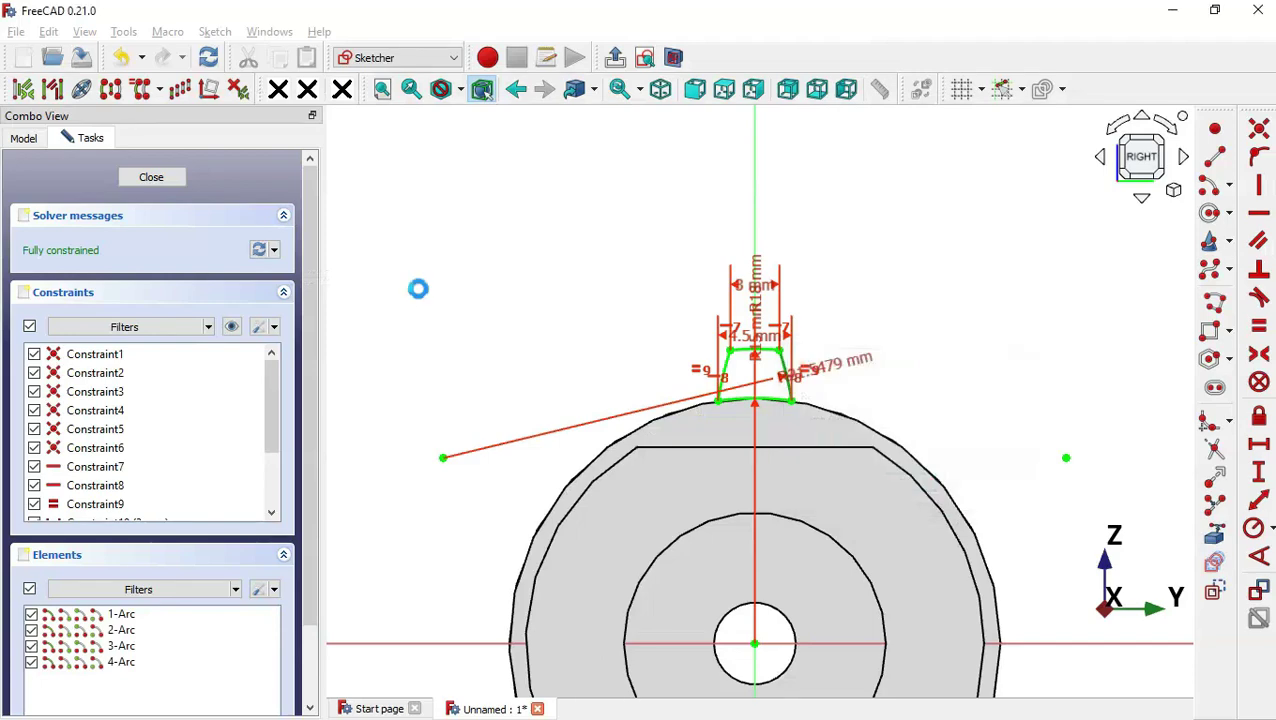
left_click(615, 58)
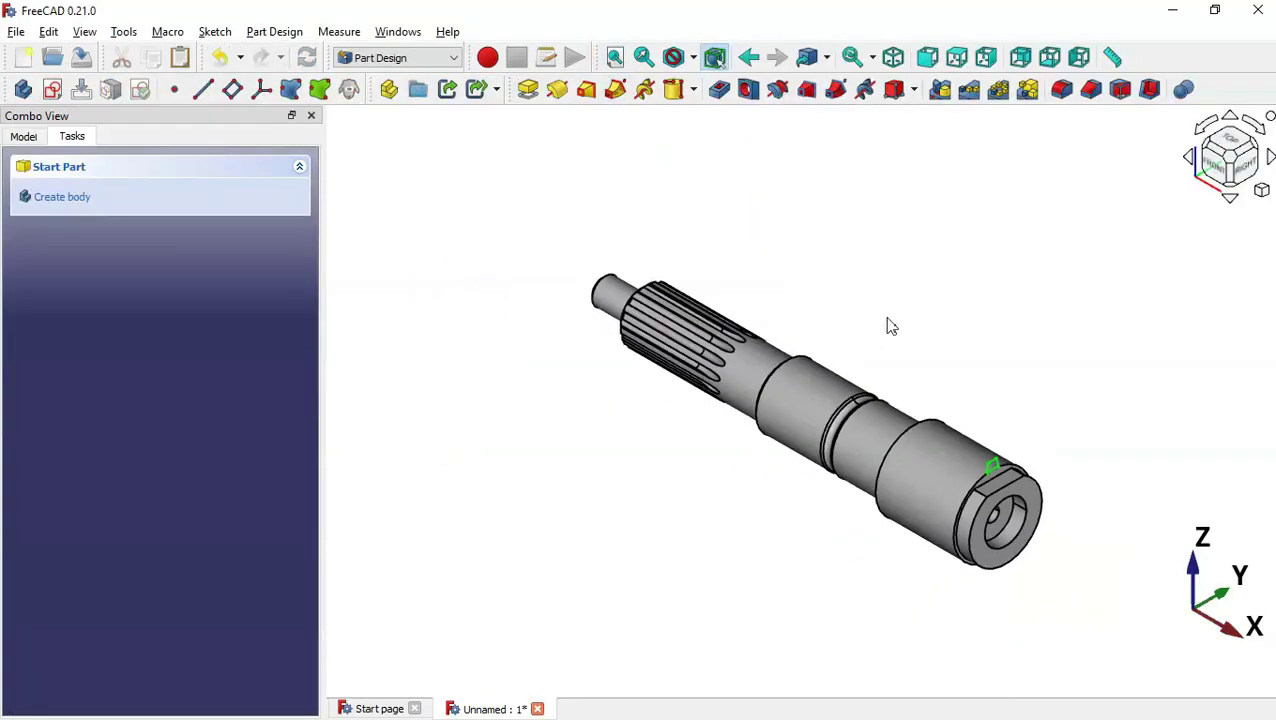
key("alt+Tab")
scroll(828, 426, "down", 10)
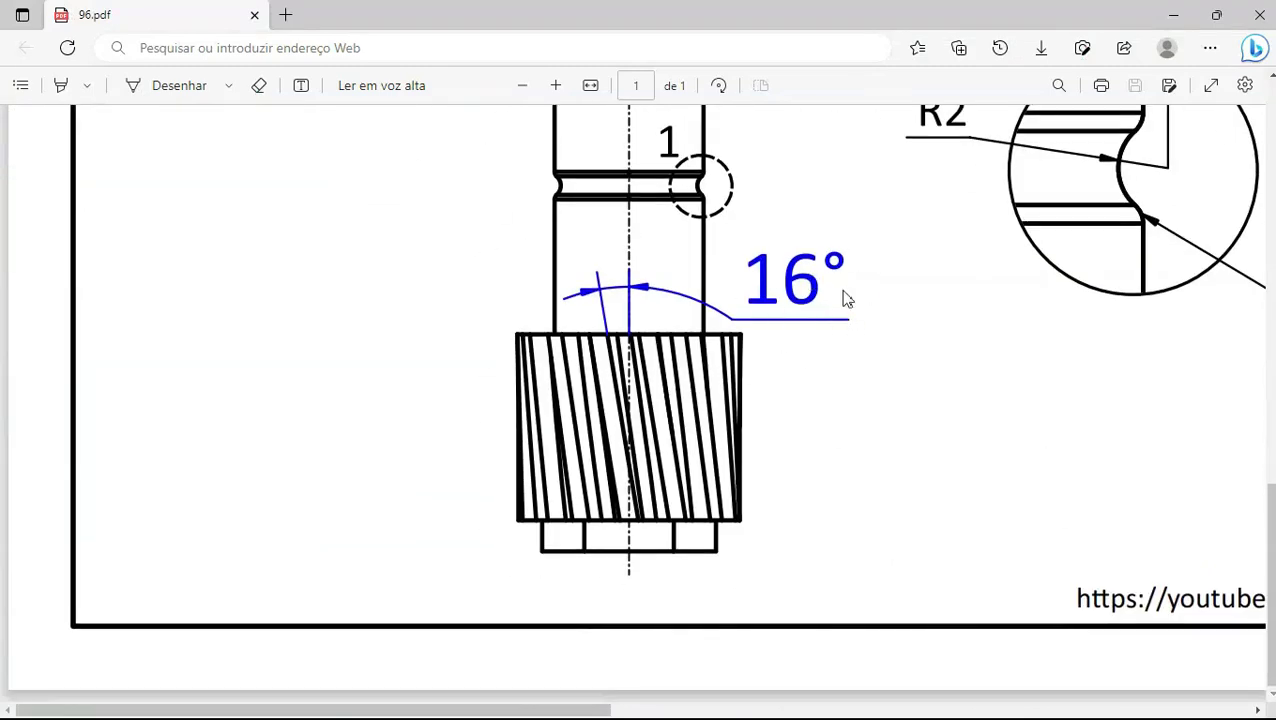
scroll(471, 531, "down", 2, "ctrl")
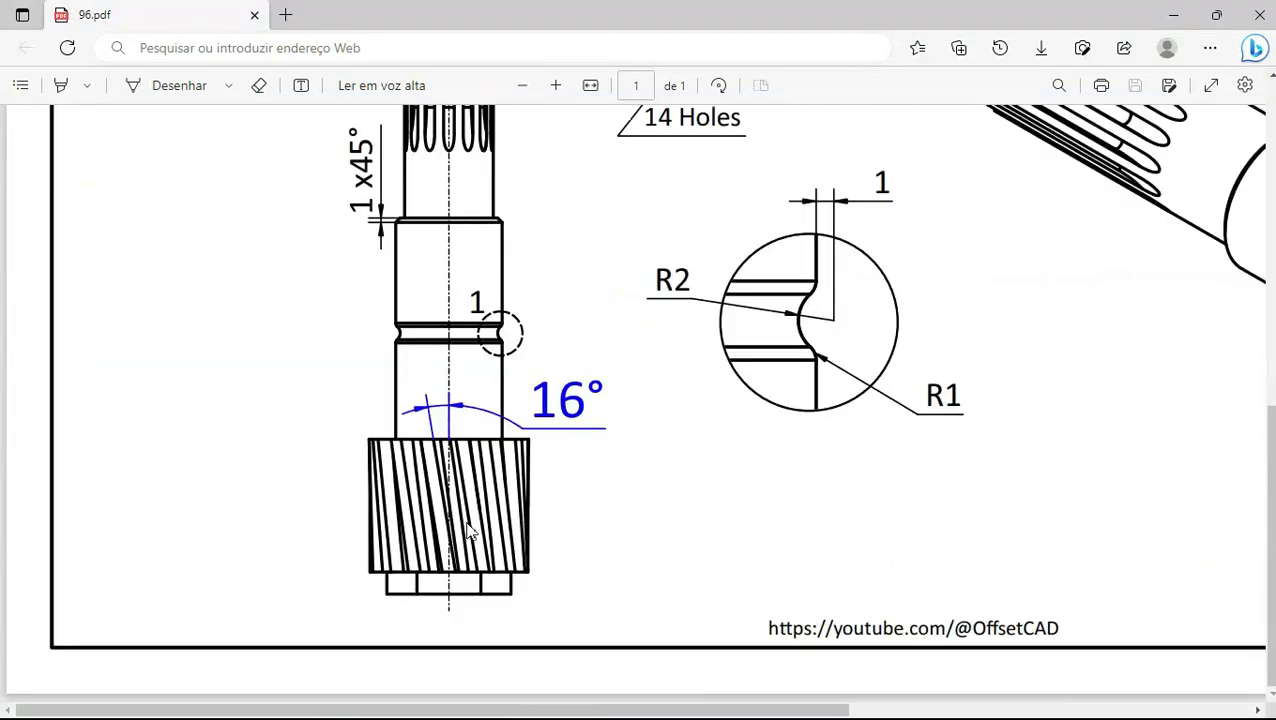
key("alt+Tab")
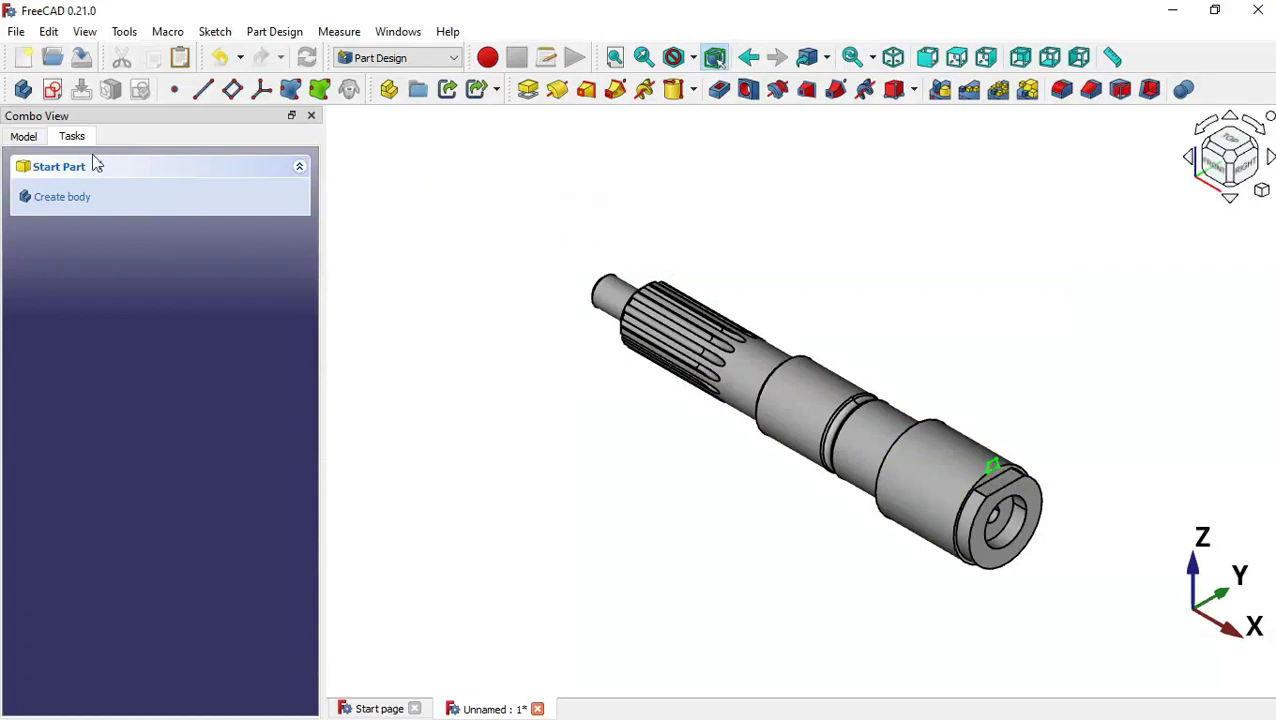
- Copy only Sketch004 from the model tree, excluding its dependencies
left_click(24, 137)
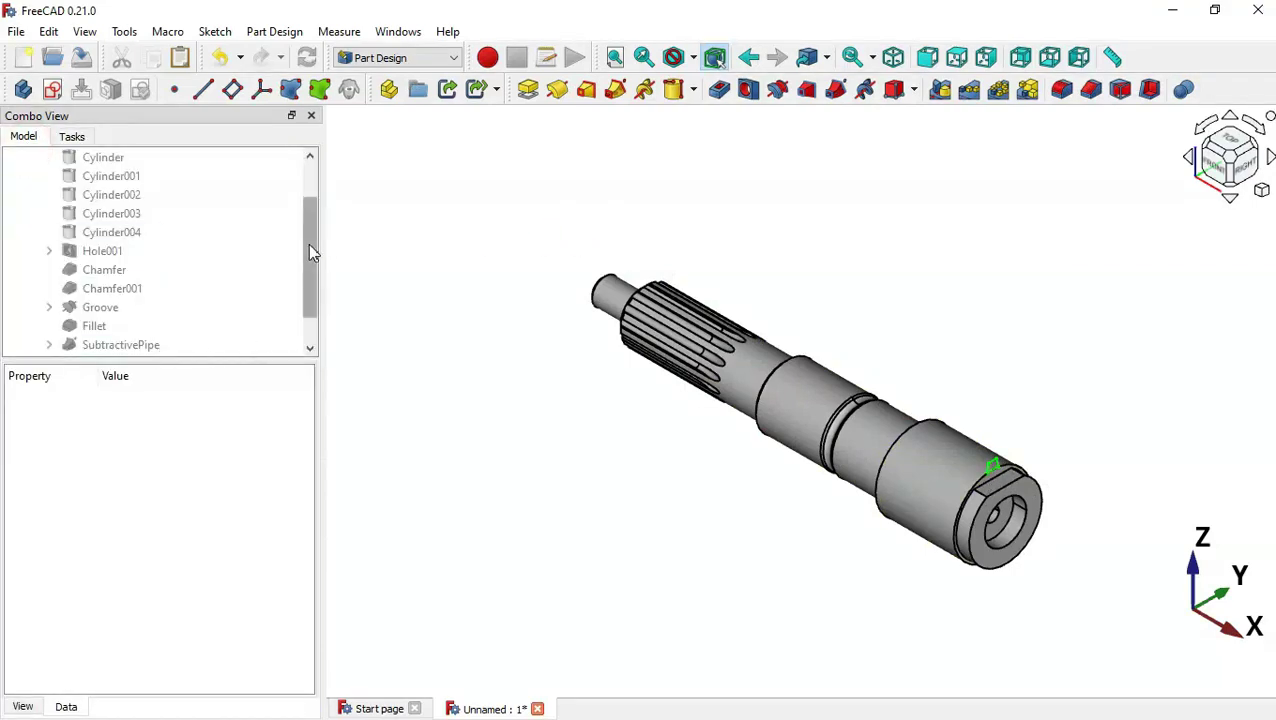
left_click_drag(309, 245, 310, 335)
left_click(118, 346)
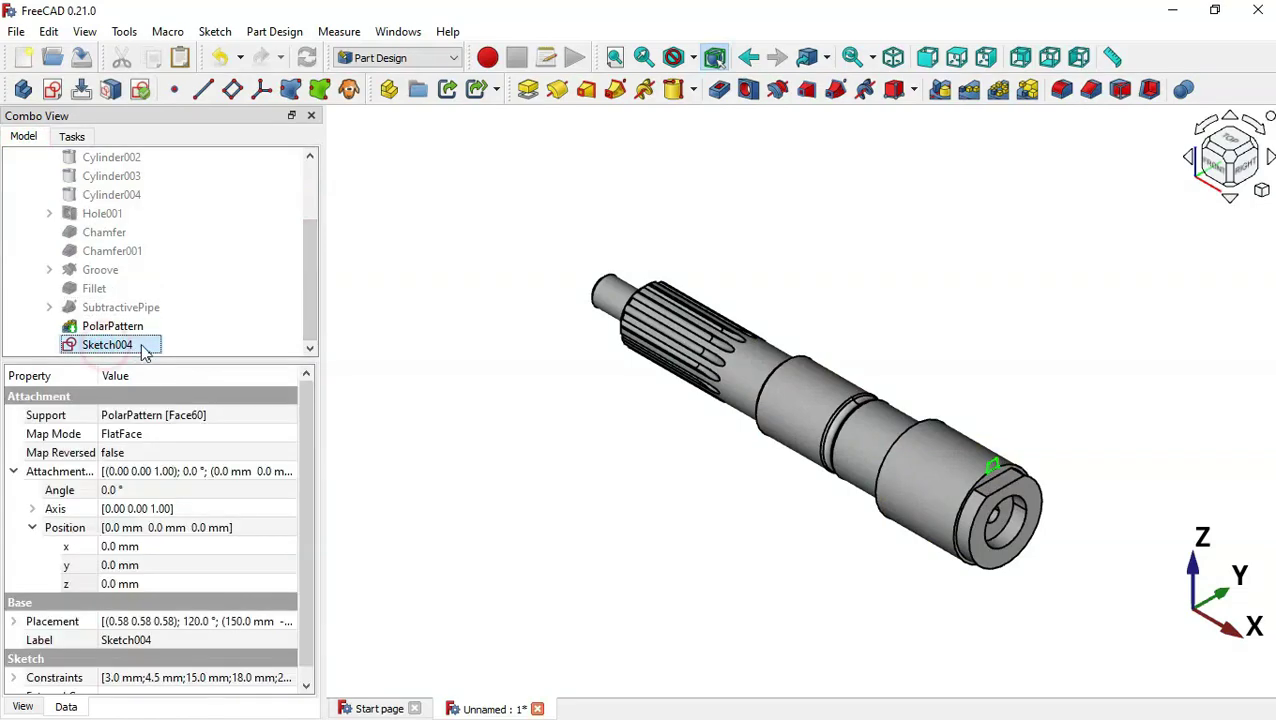
left_click(152, 59)
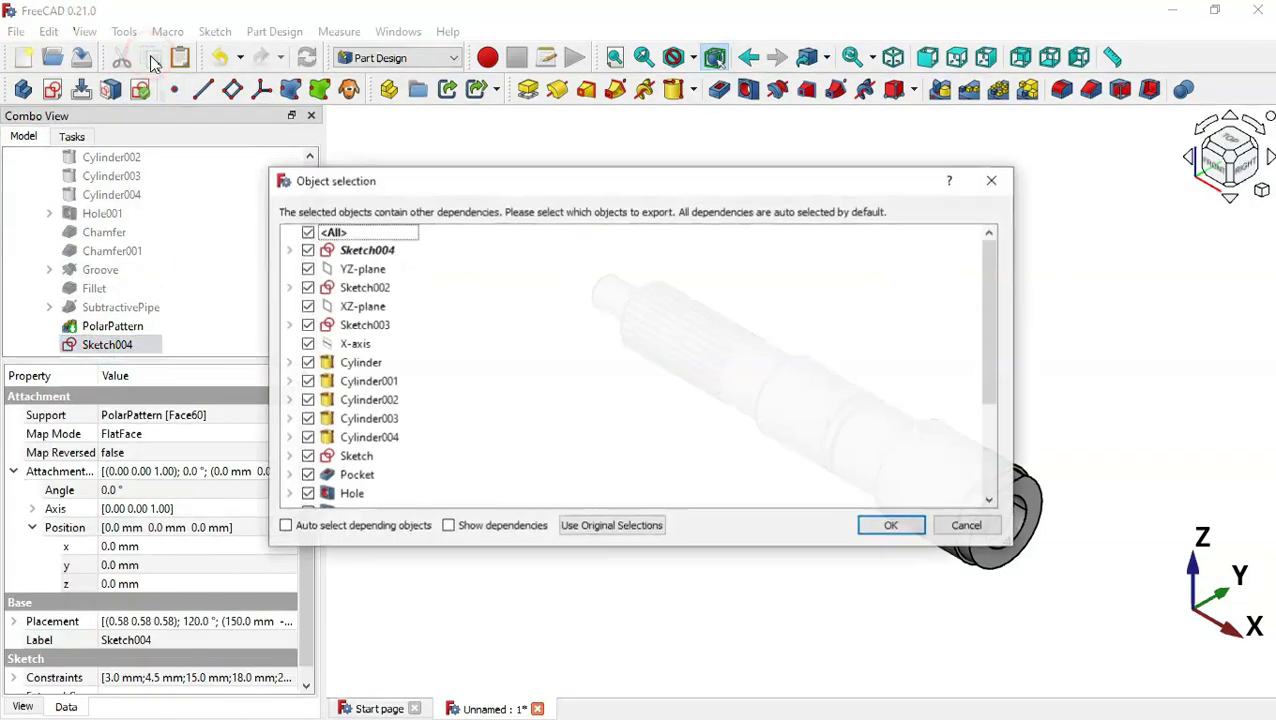
left_click(308, 232)
left_click(307, 250)
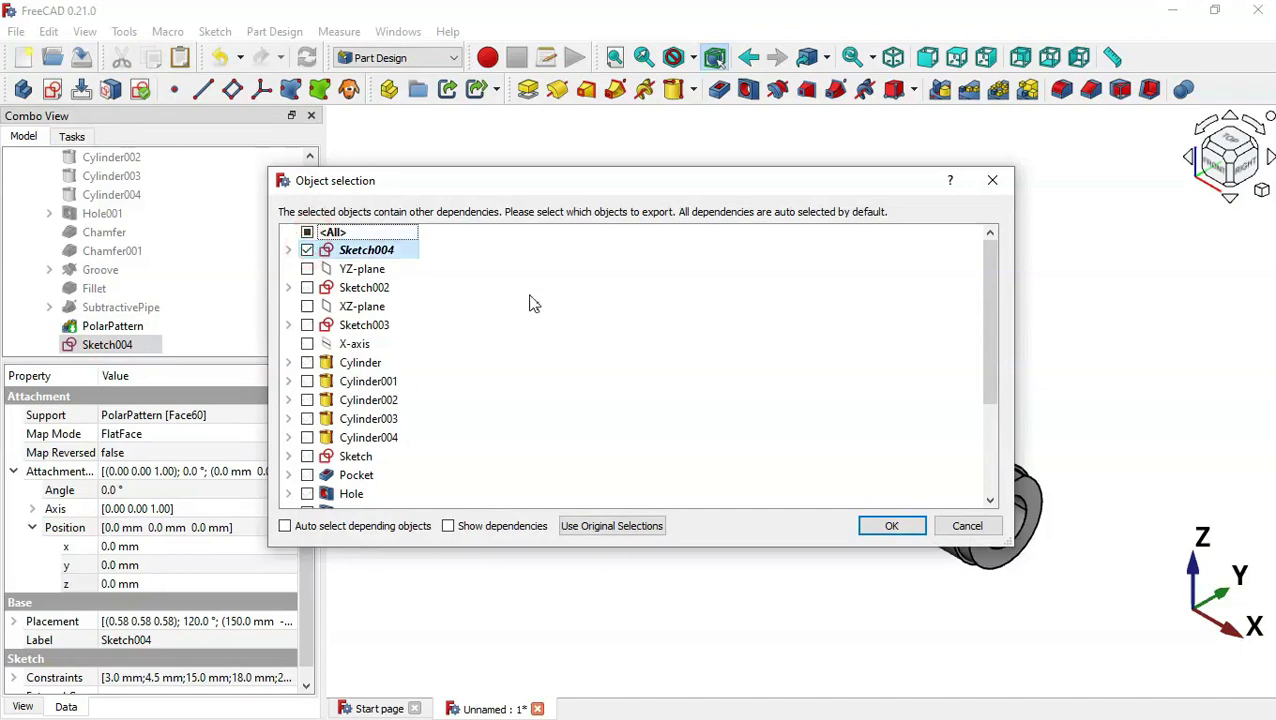
key("Return")
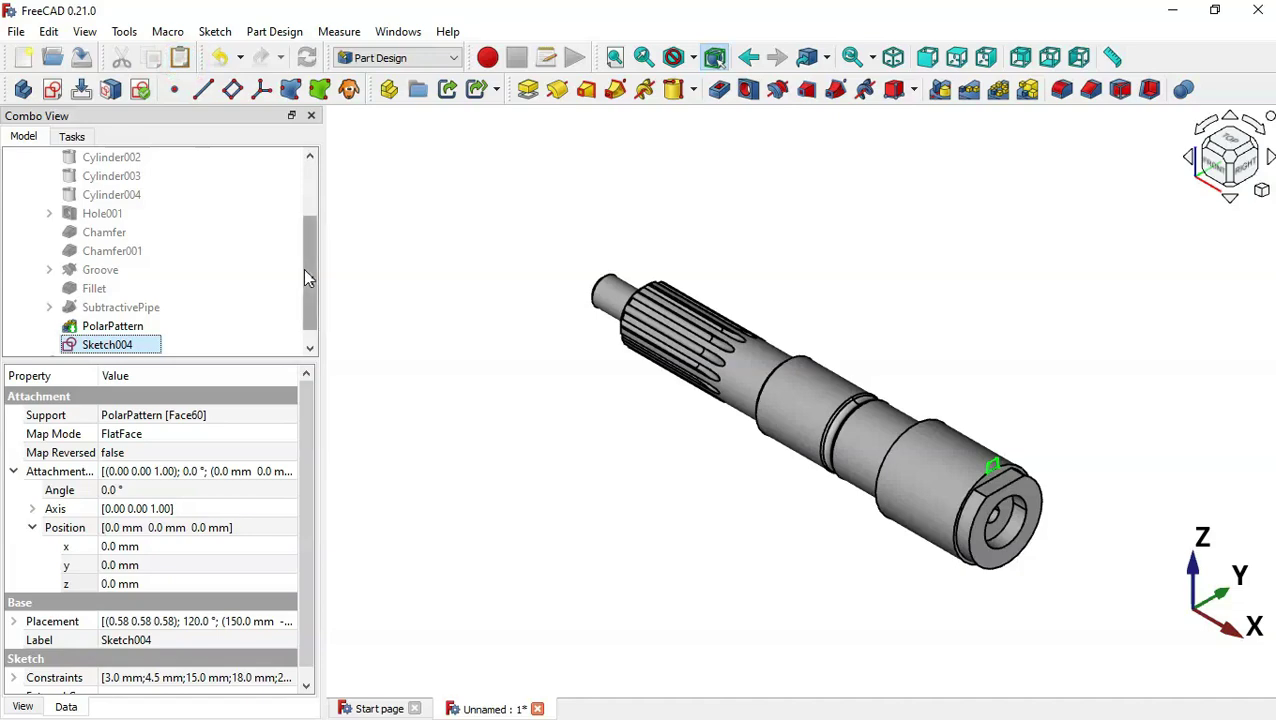
- Move the pasted Sketch005 into the Body
left_click_drag(308, 278, 308, 293)
left_click_drag(111, 355, 131, 532)
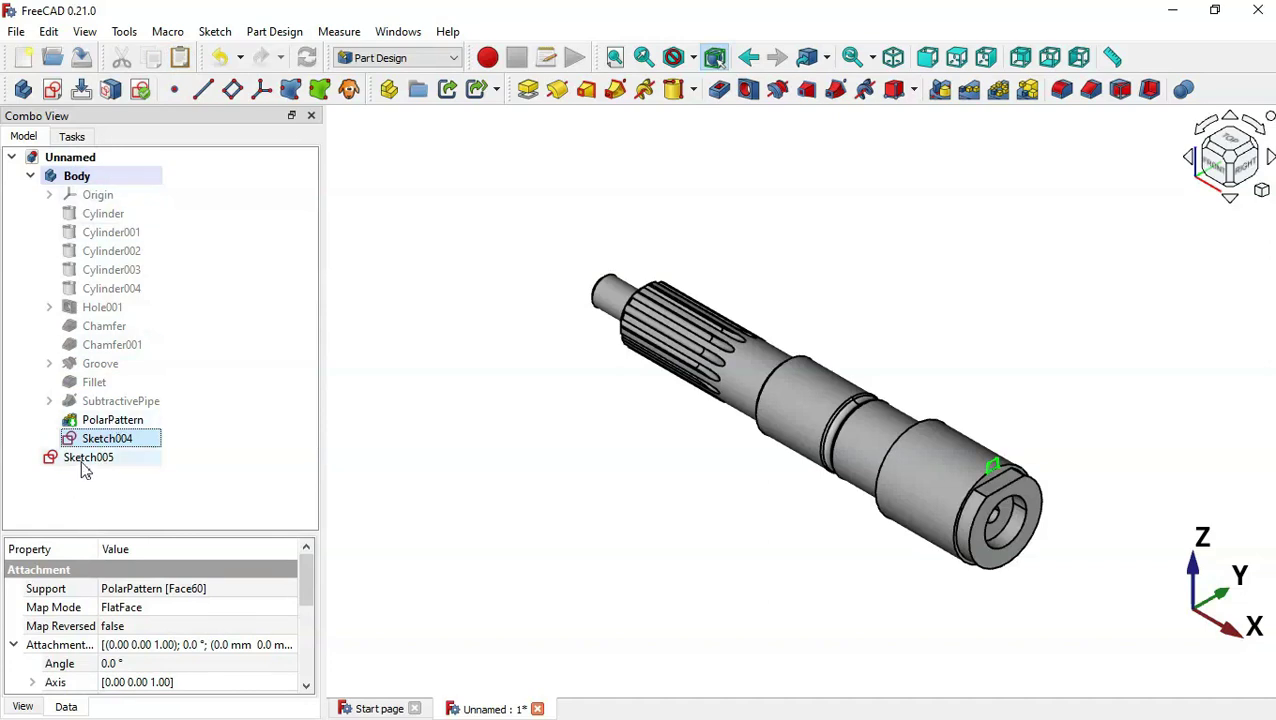
mouse_move(81, 461)
left_mouse_down()
mouse_move(216, 232)
mouse_move(147, 181)
left_mouse_up()
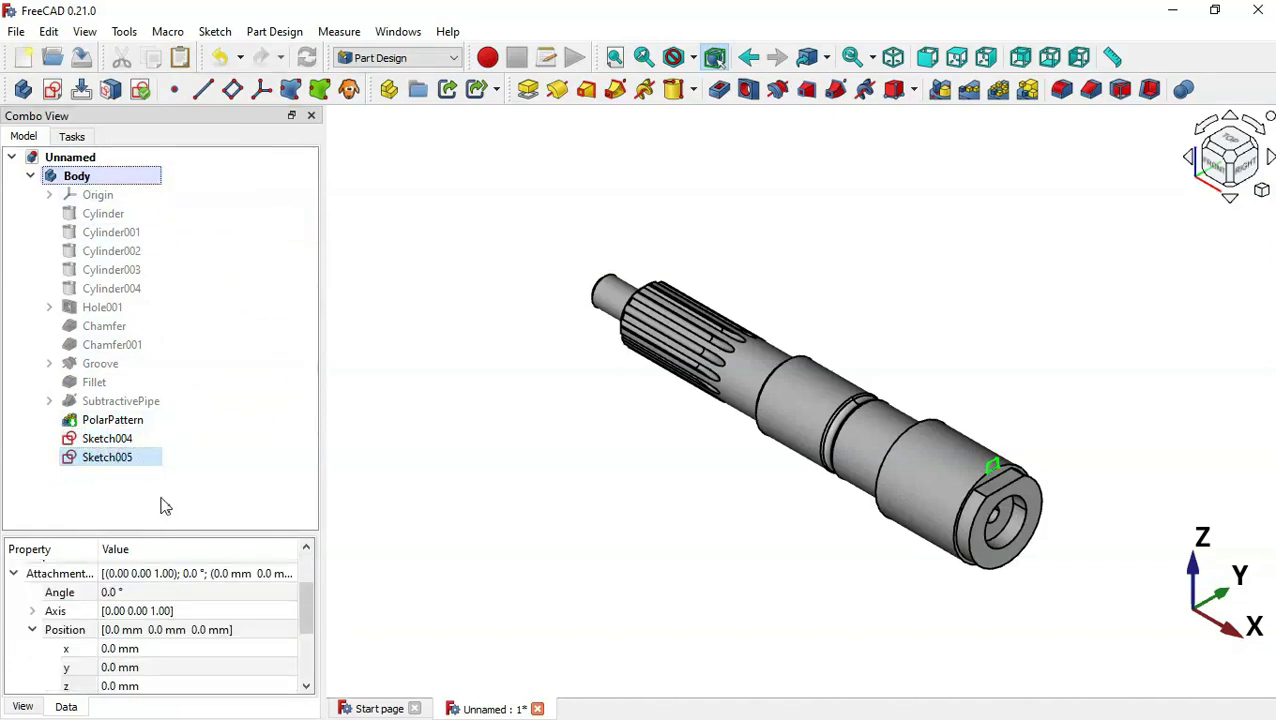
- Set Sketch005's attachment offset z position to -30 mm
left_click_drag(180, 531, 185, 476)
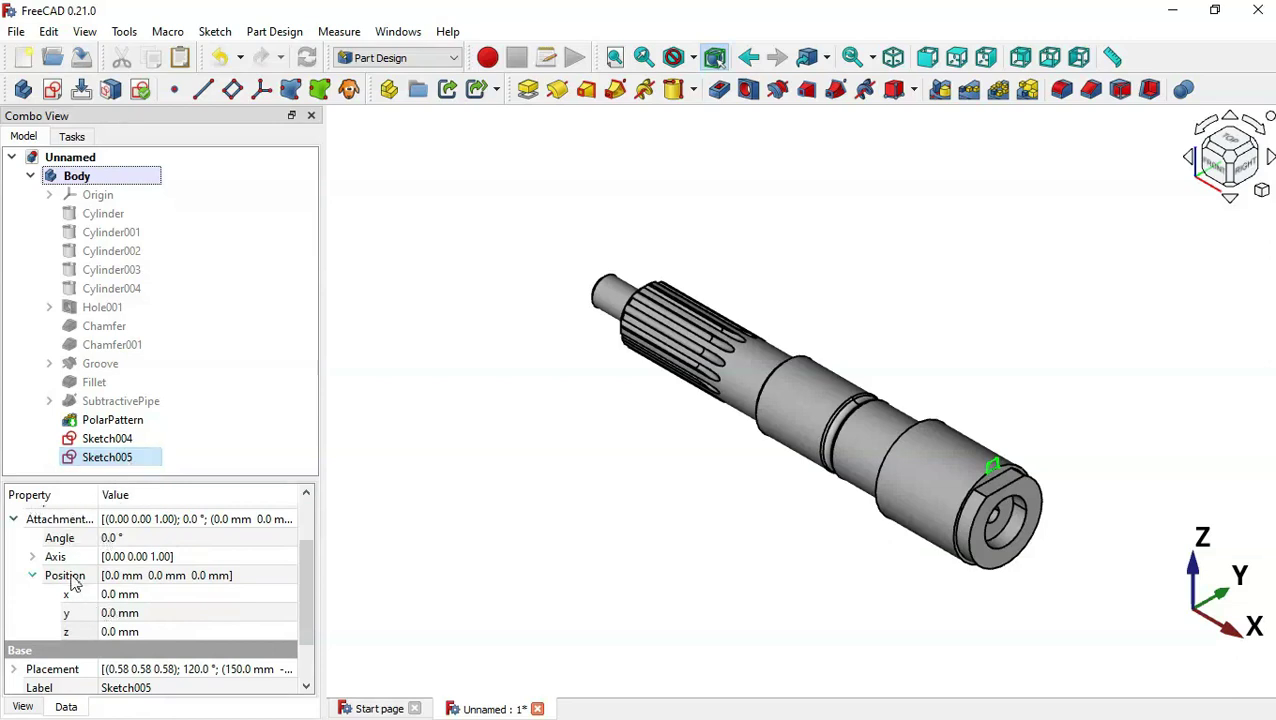
left_click(167, 634)
scroll(183, 634, "down", 5)
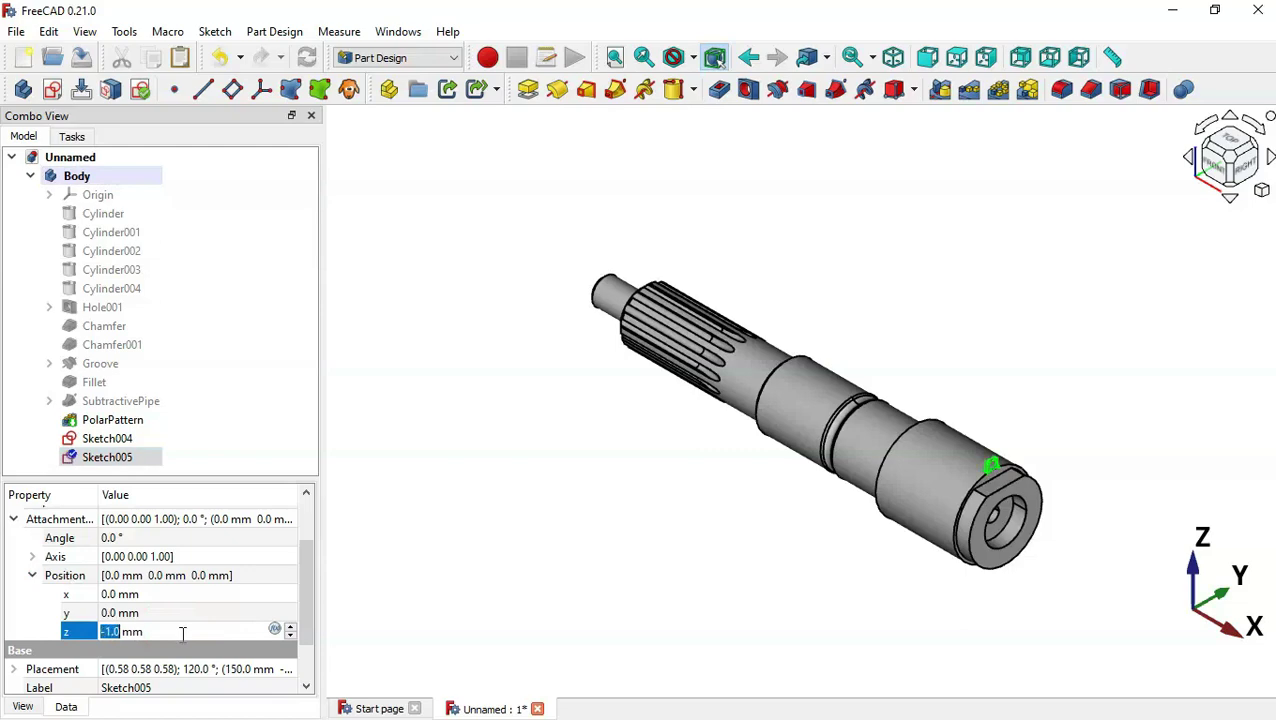
key("alt+Tab")
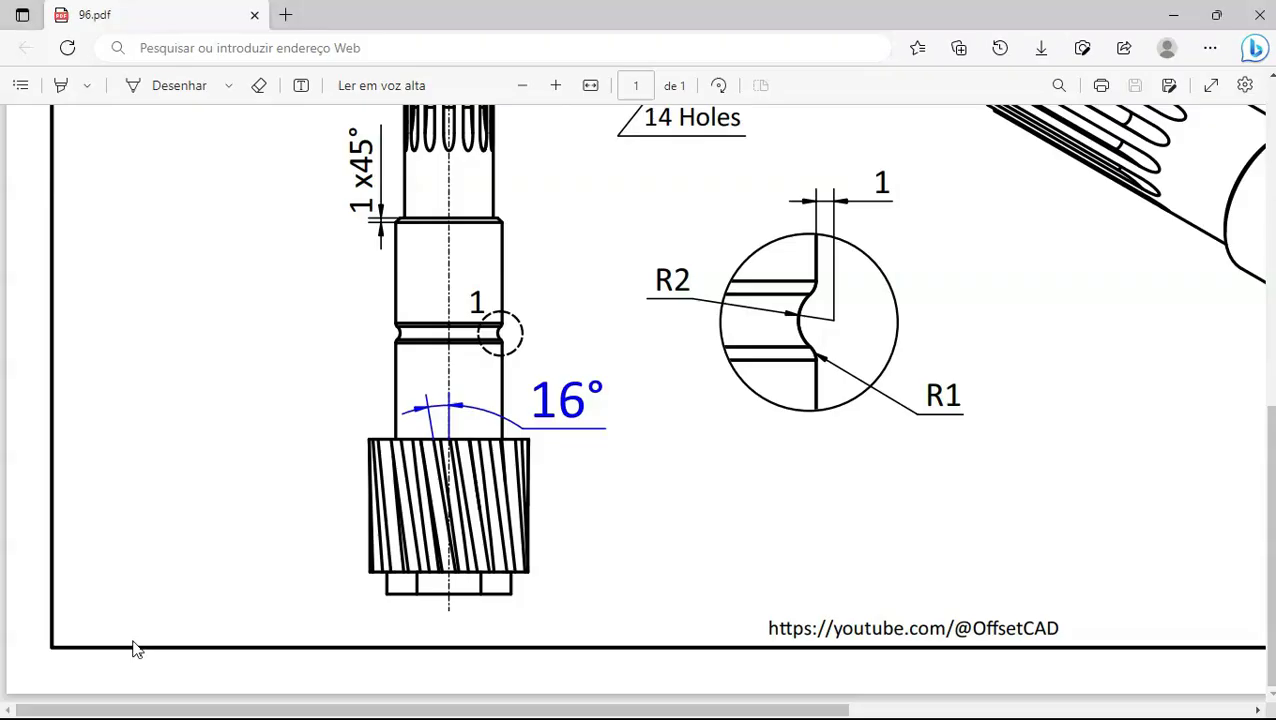
scroll(1078, 437, "down", 3, "ctrl")
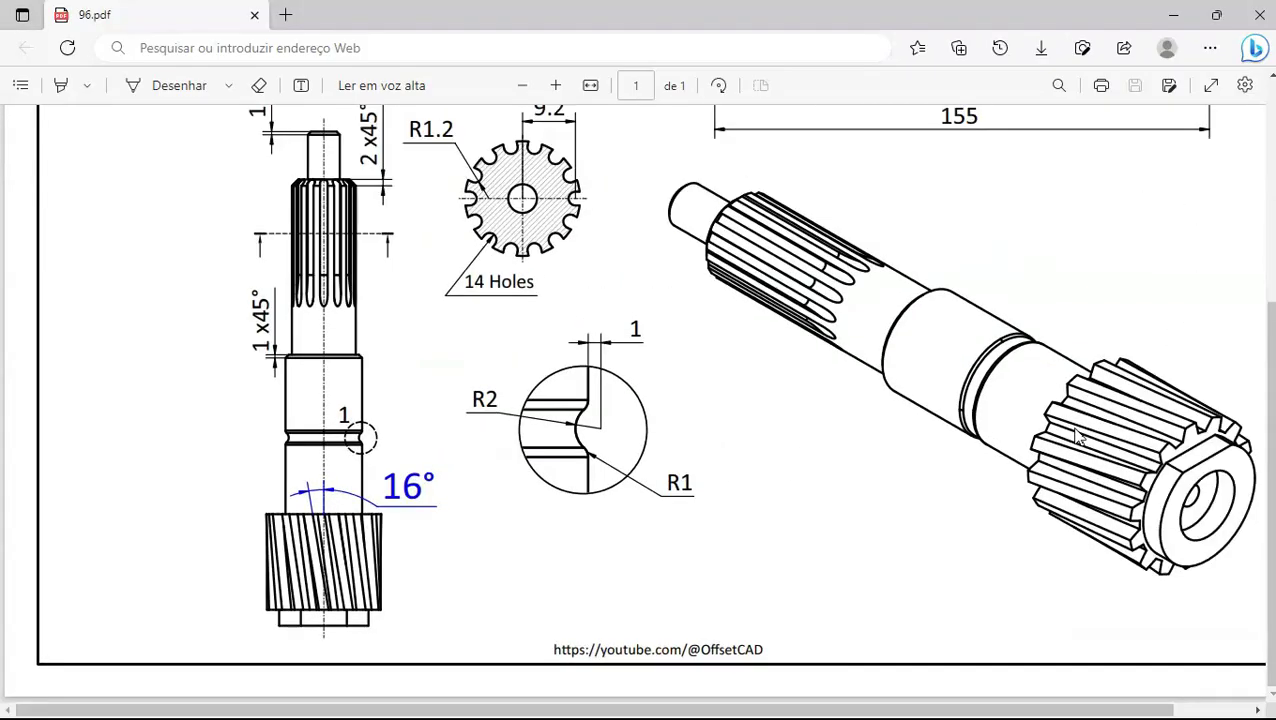
left_click_drag(1273, 440, 1262, 247)
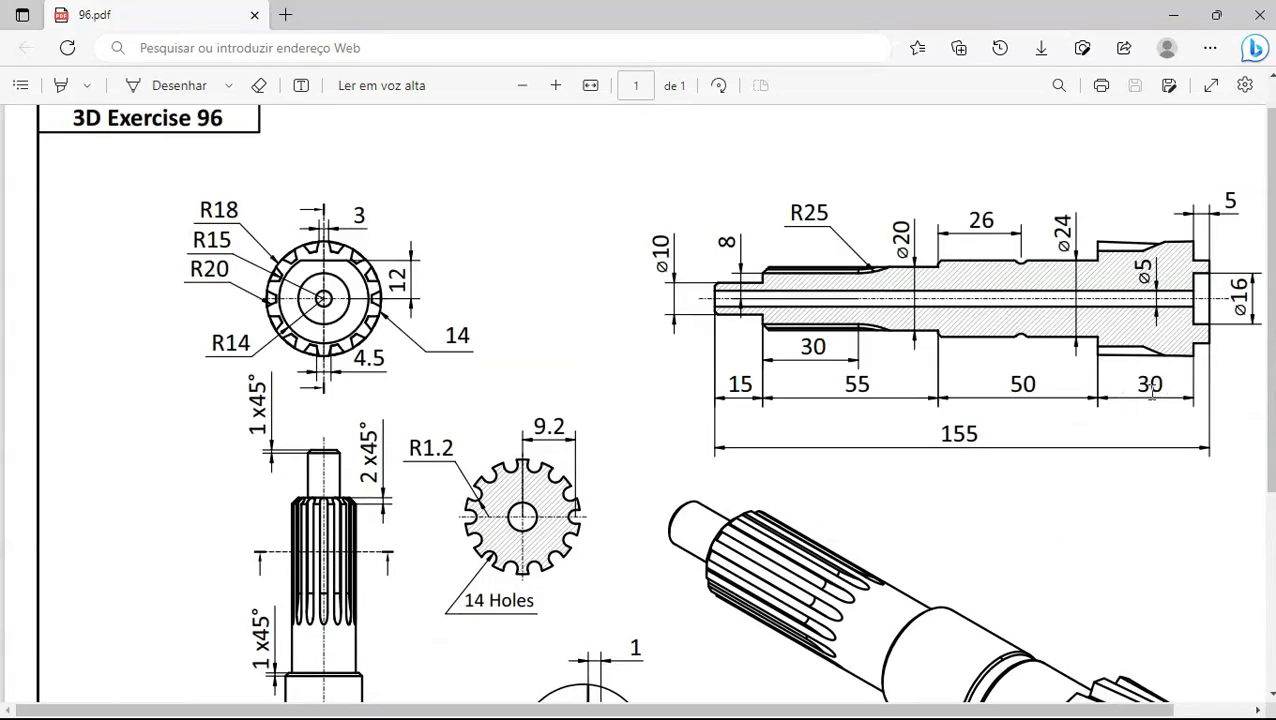
key("alt+Tab")
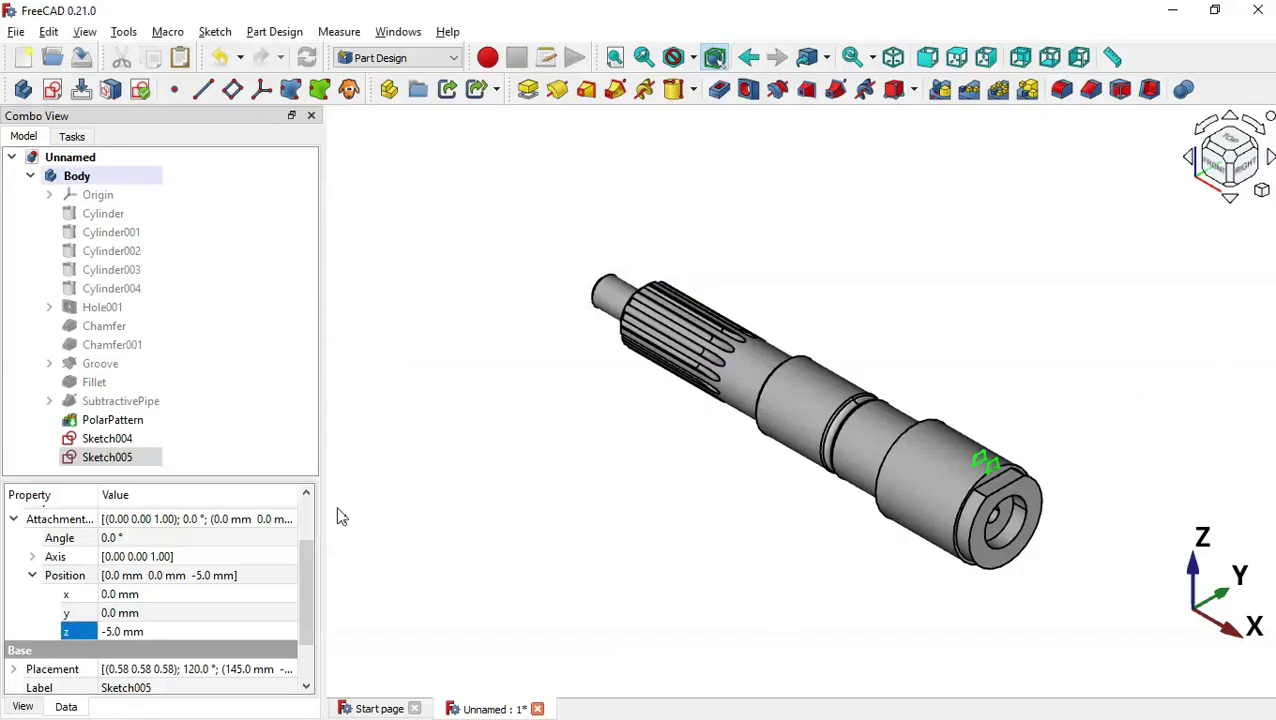
left_click(171, 625)
type("-30")
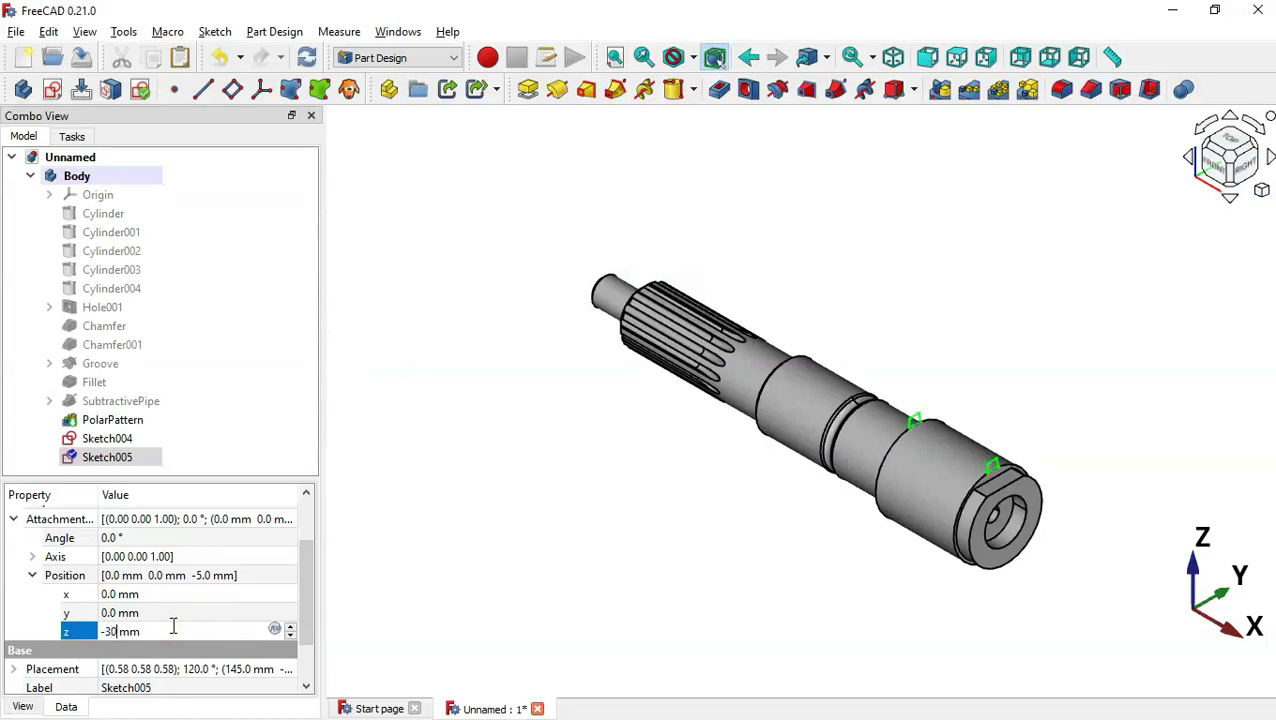
left_click(62, 540)
- Set Sketch005's attachment offset angle to 16°
left_click(146, 540)
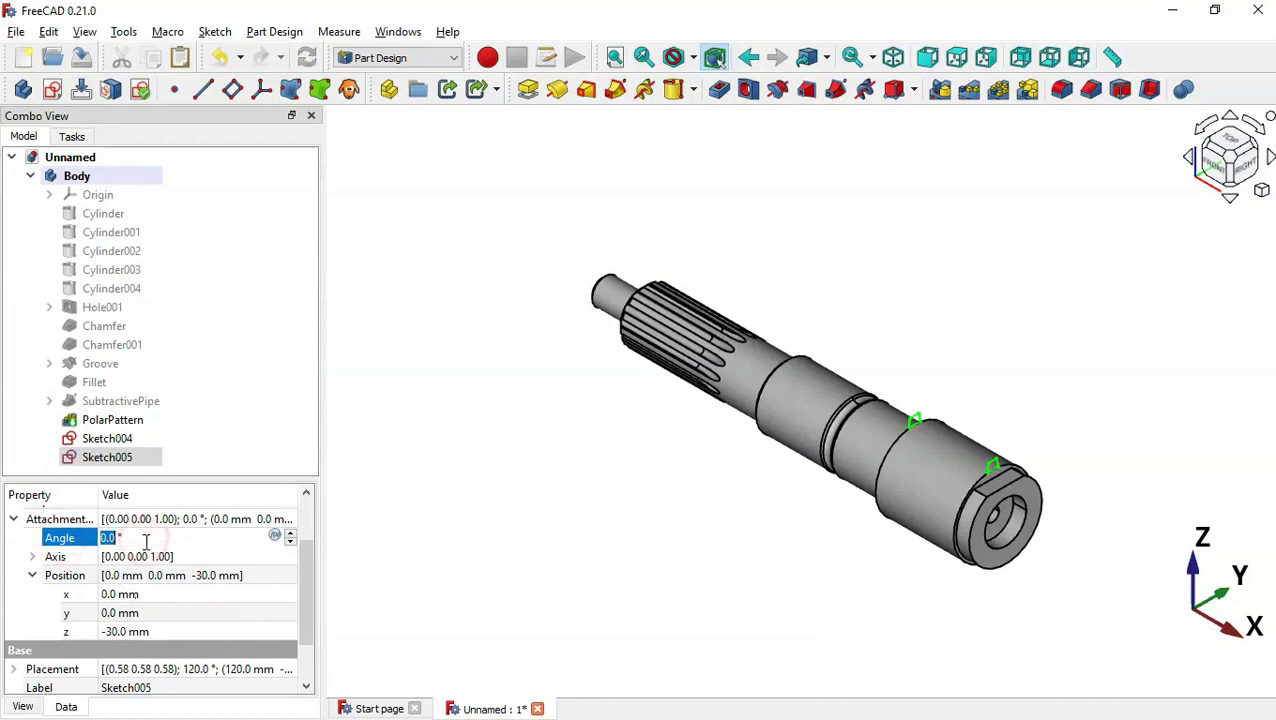
type("16")
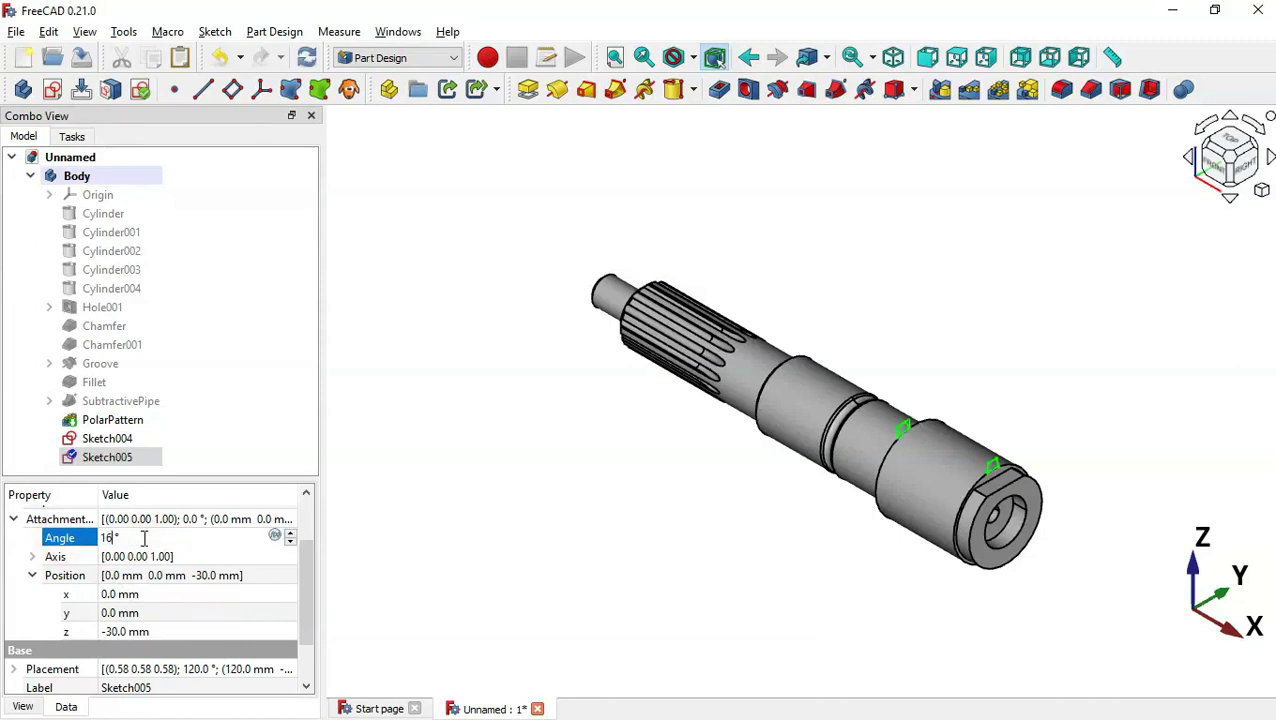
key("alt+Tab")
scroll(655, 460, "down", 3)
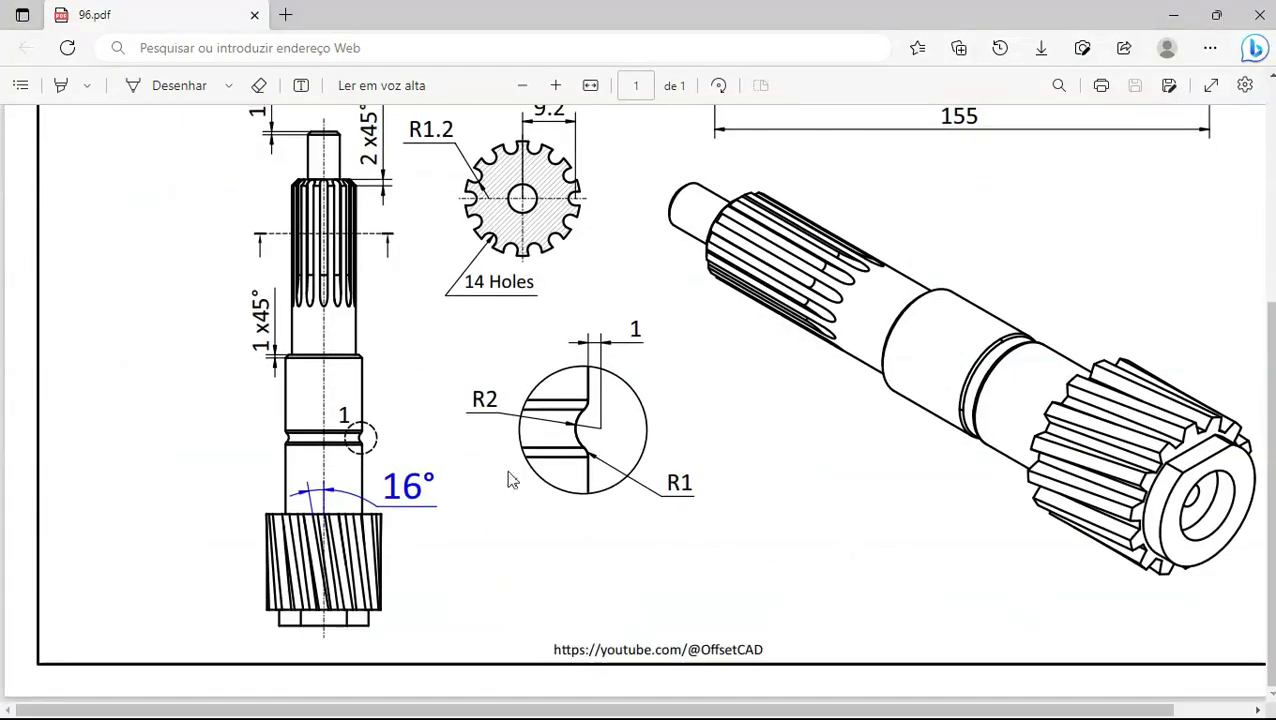
scroll(447, 476, "up", 3)
key("alt+Tab")
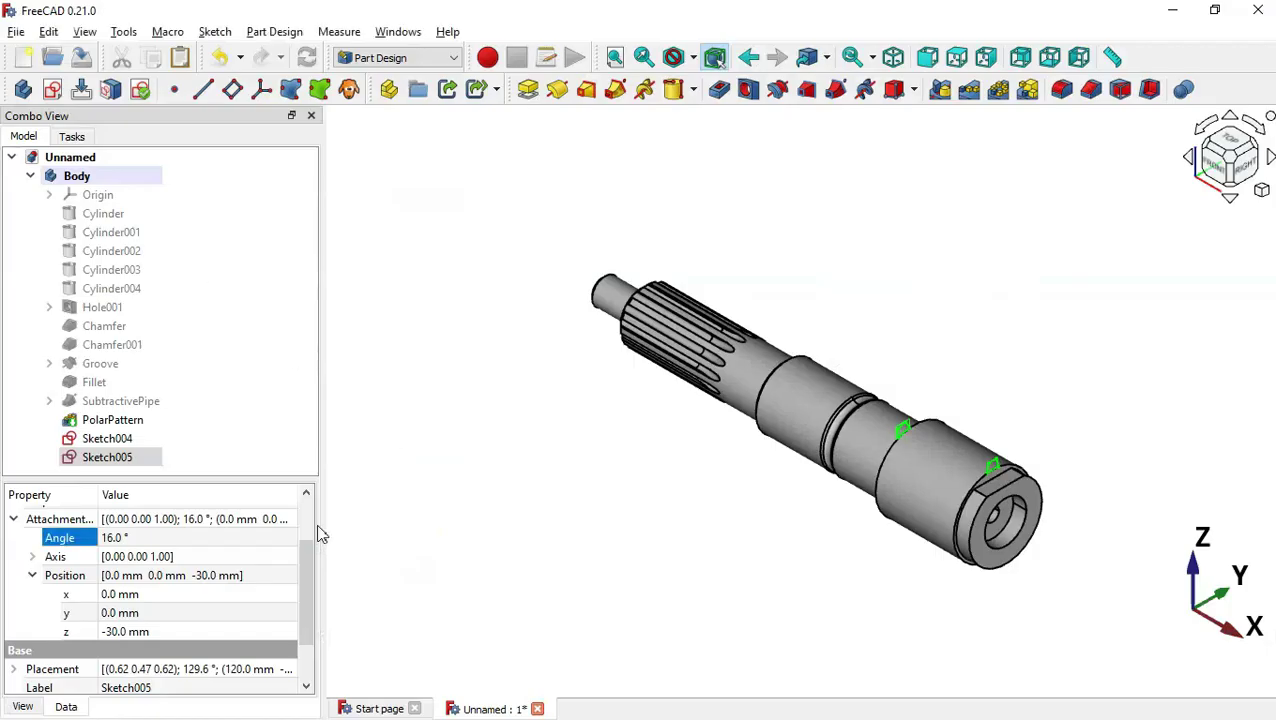
key("F2")
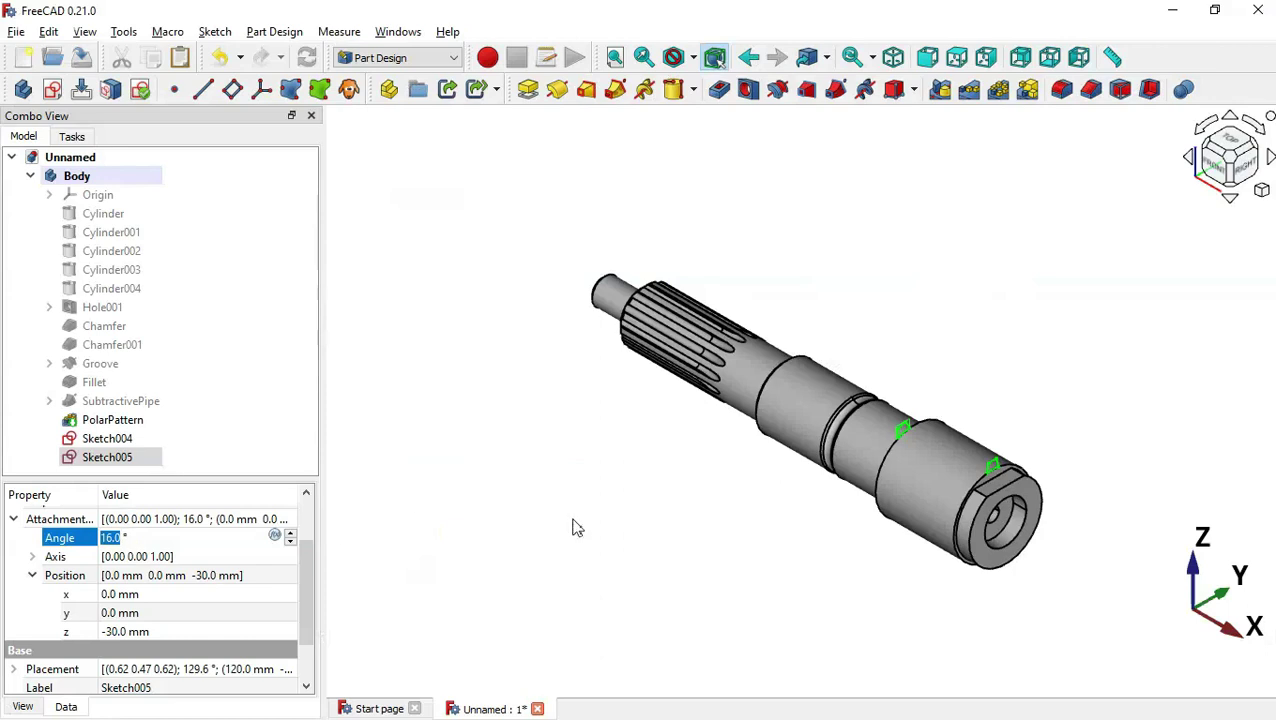
left_click(573, 527)
- Create an Additive Loft from Sketch004 with Sketch005 as the end section
scroll(1016, 409, "up", 2)
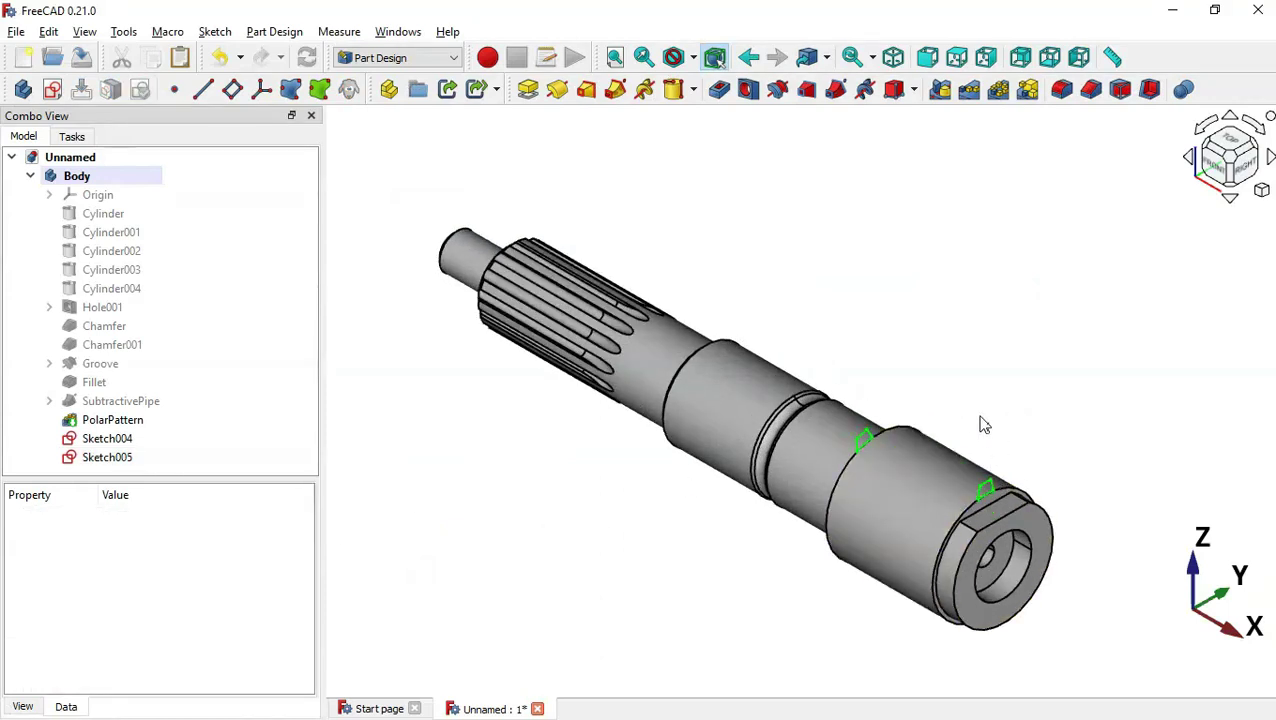
key("alt+Tab")
scroll(1040, 480, "down", 4)
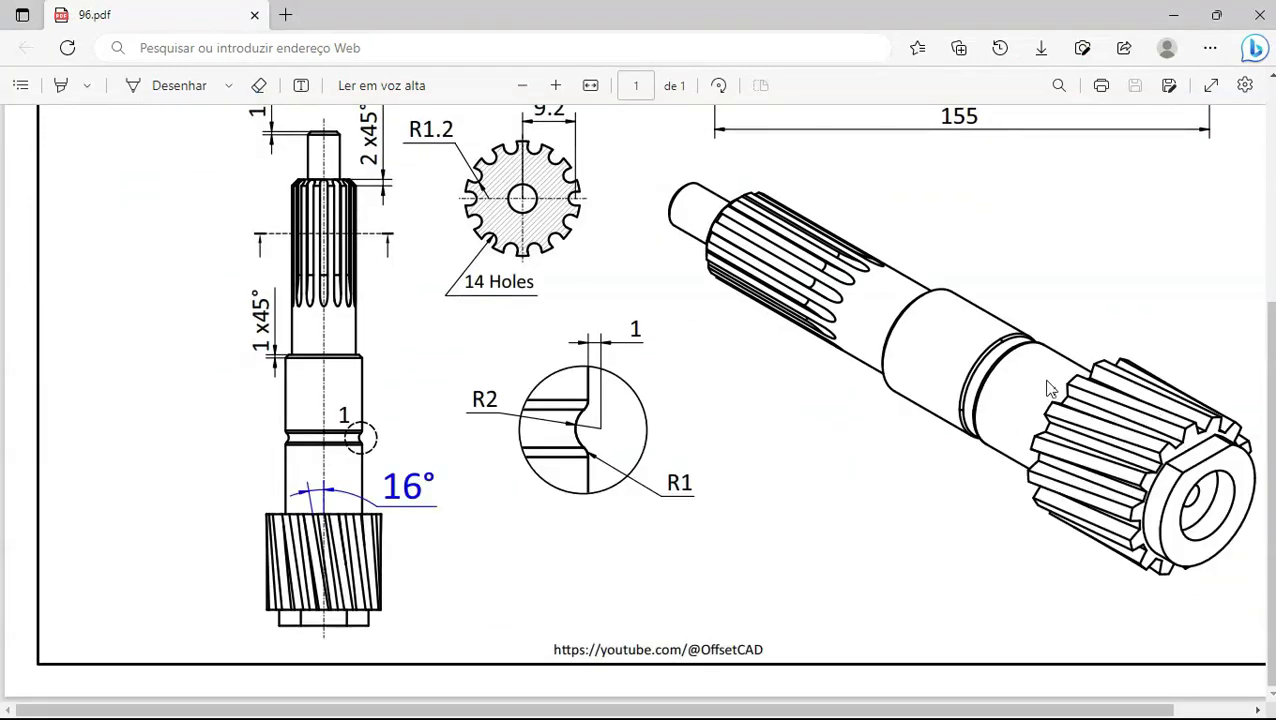
key("alt+Tab")
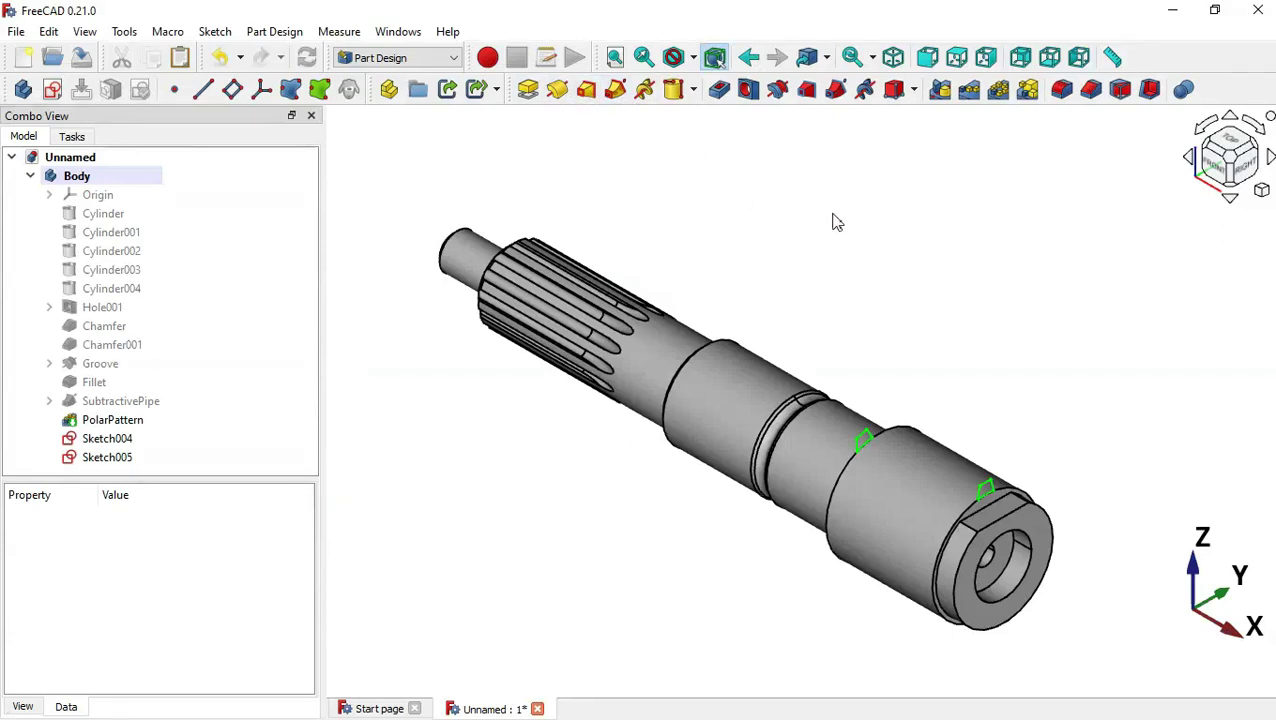
scroll(837, 222, "up", 1)
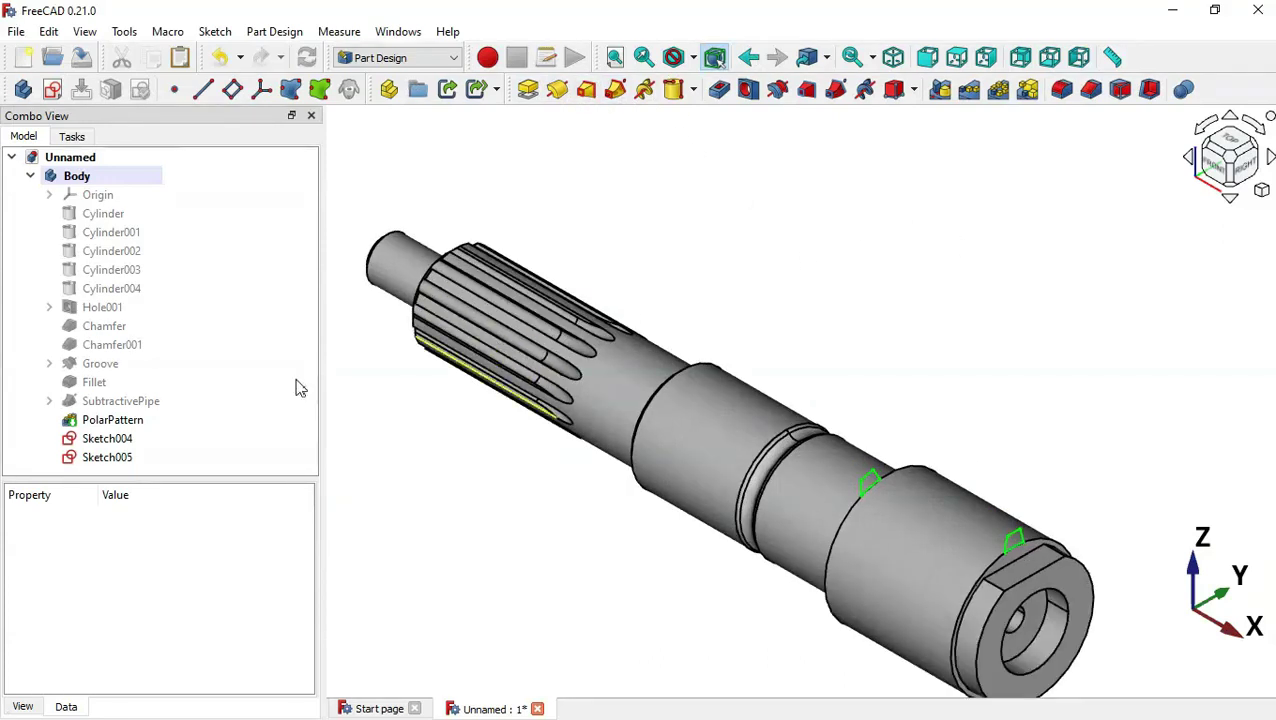
left_click(130, 440)
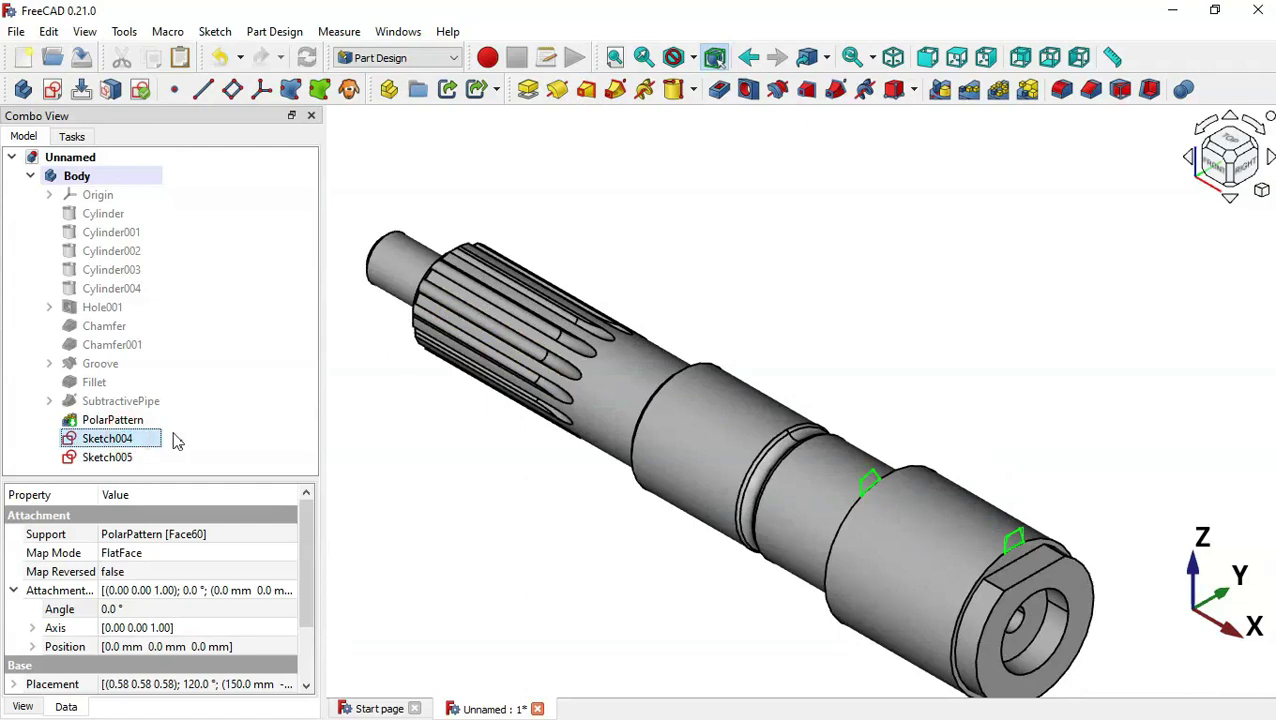
left_click(586, 92)
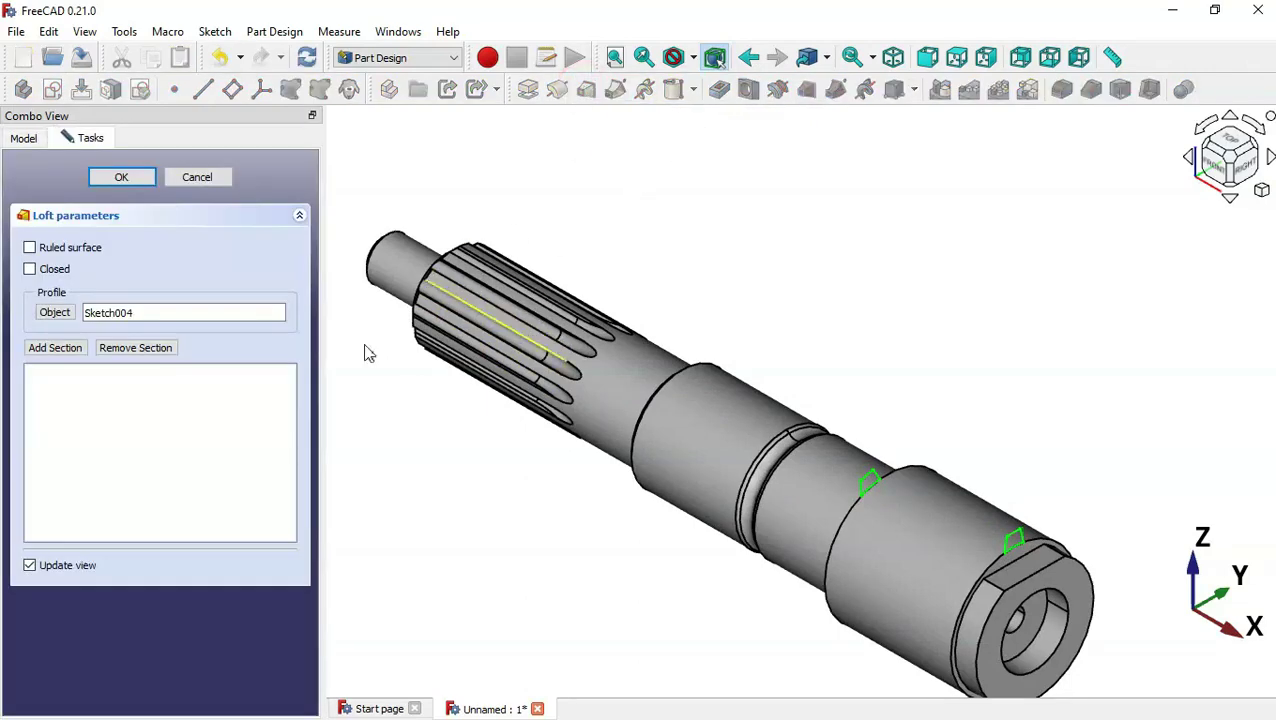
left_click(57, 348)
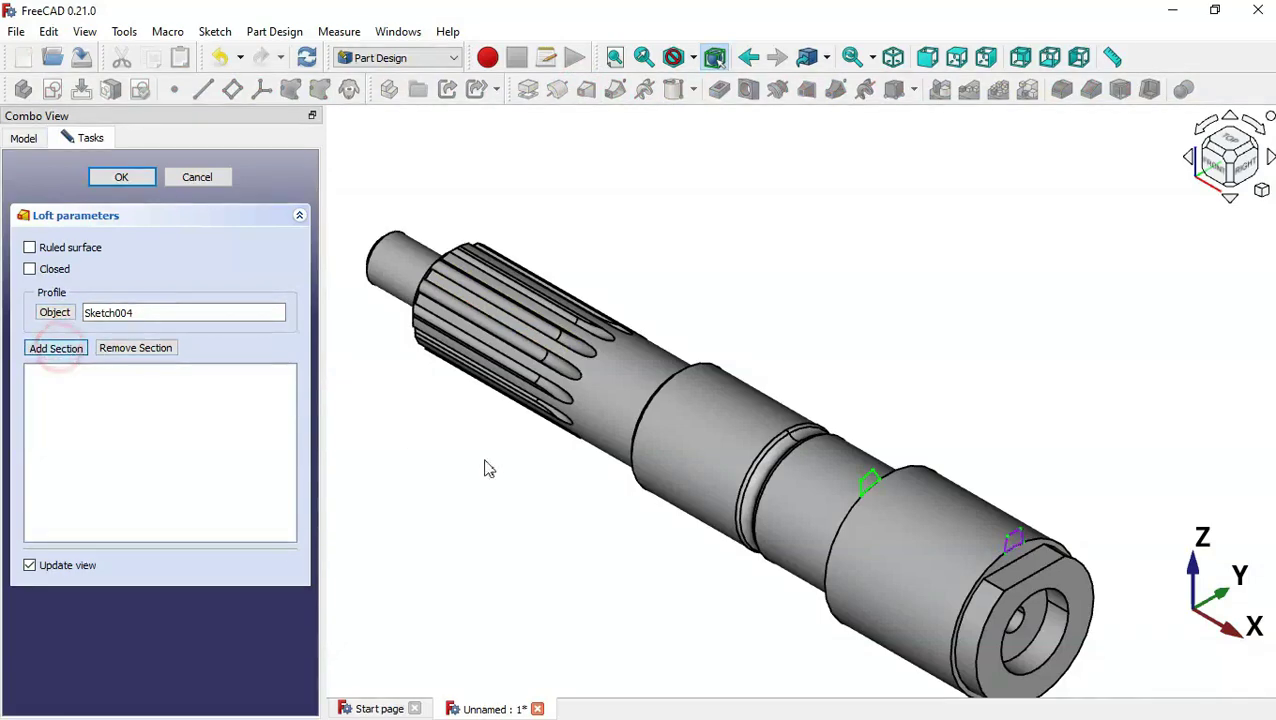
left_click(868, 482)
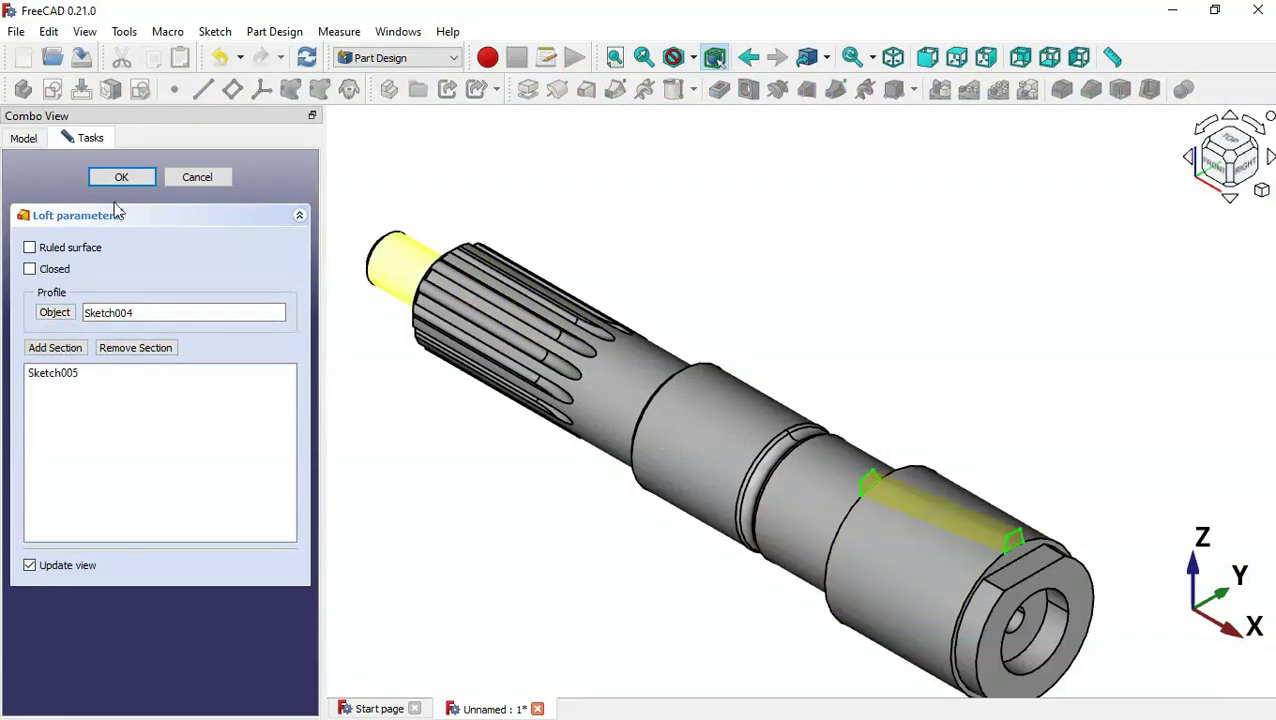
left_click(100, 178)
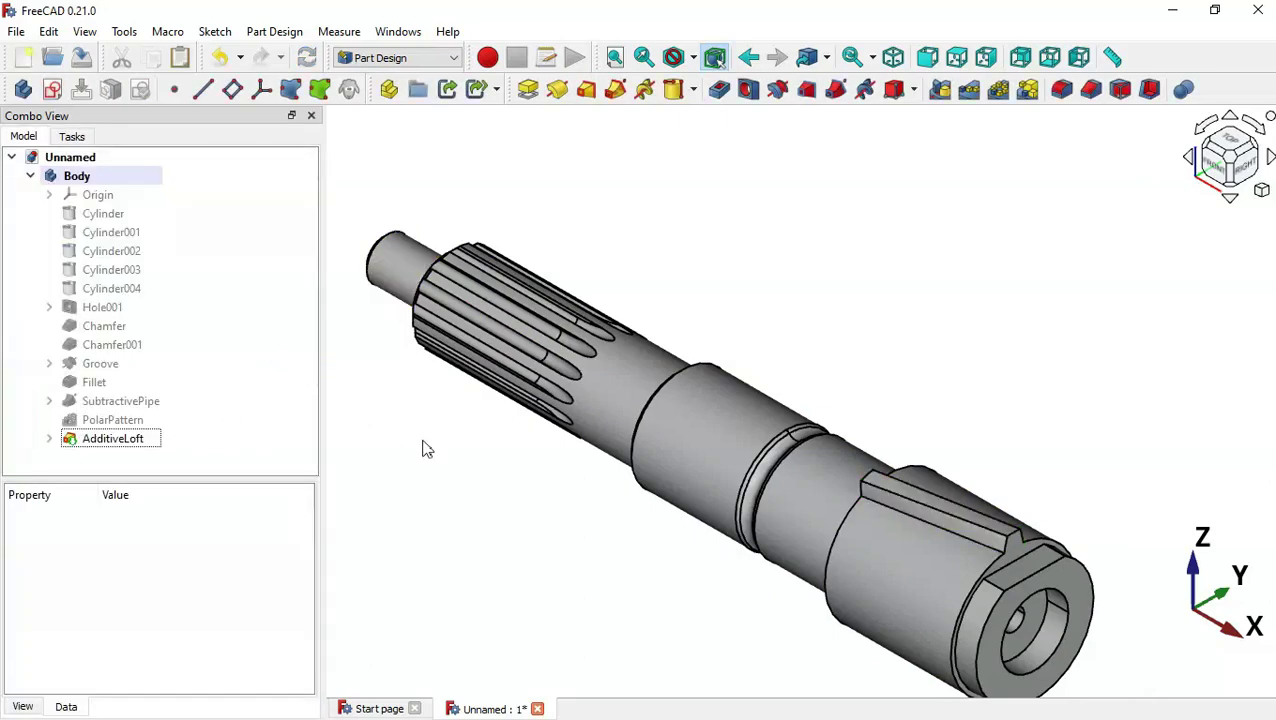
key("alt+Tab")
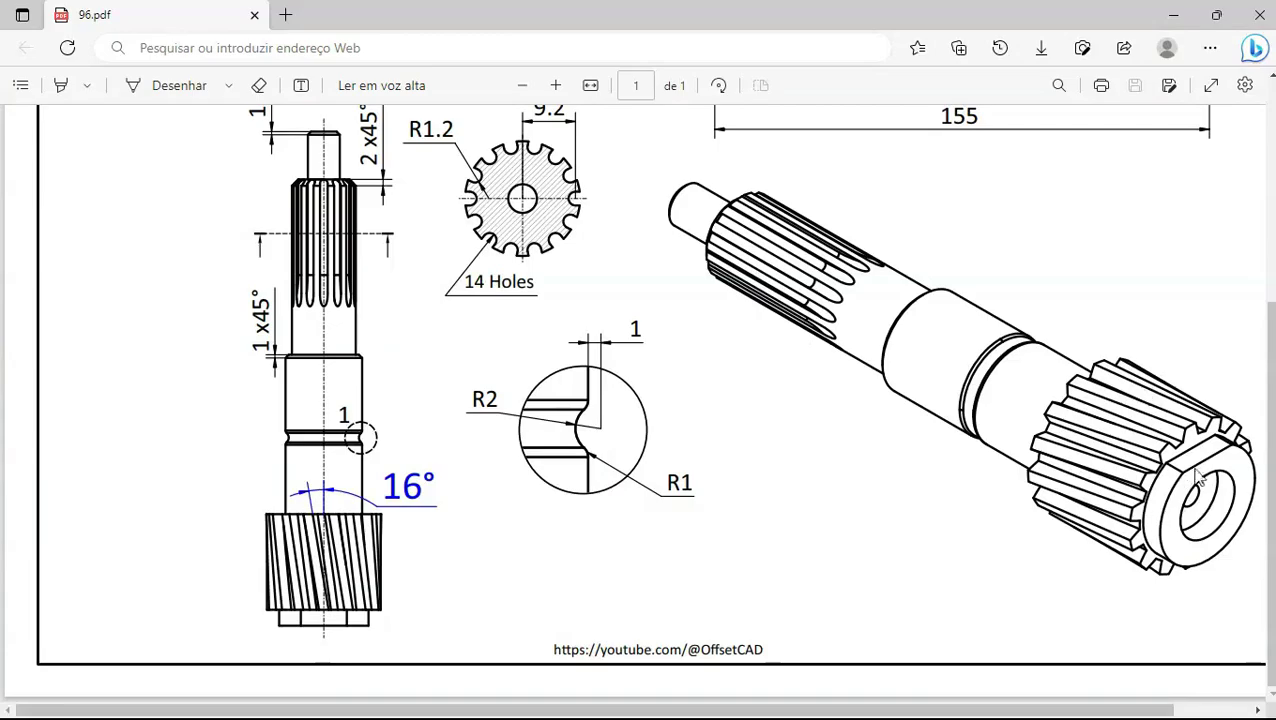
key("alt+Tab")
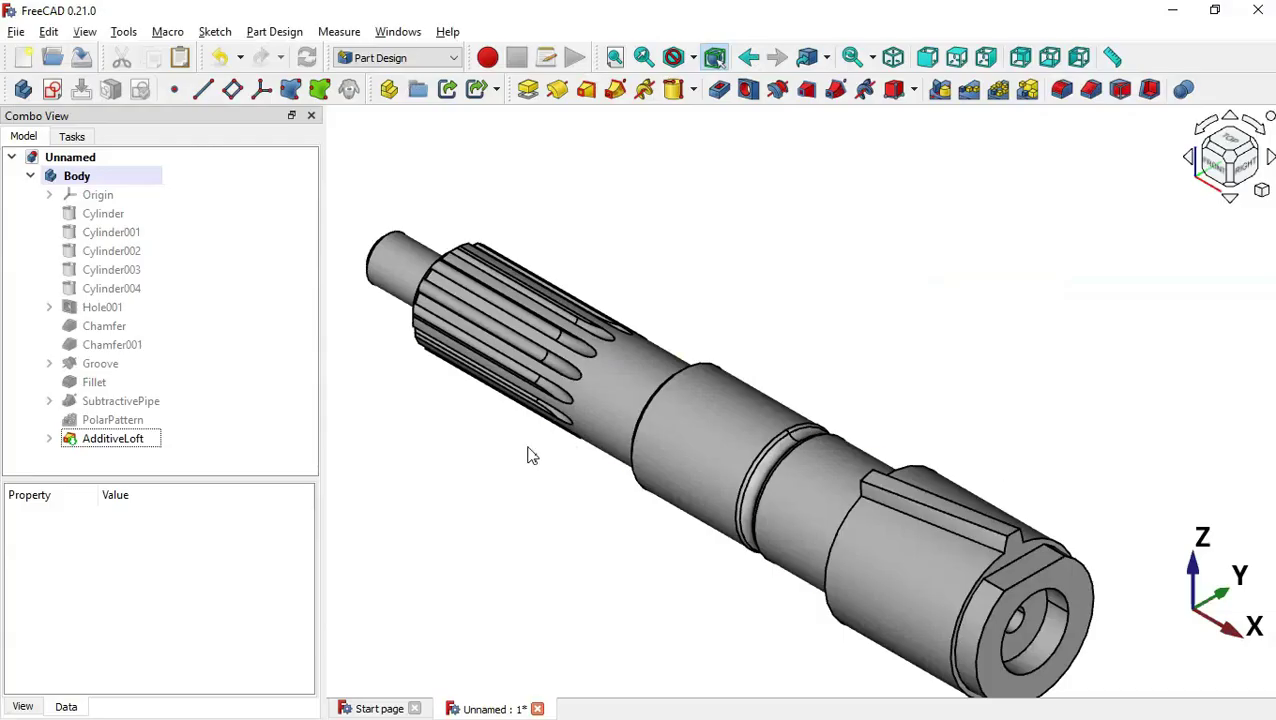
- Polar-pattern the AdditiveLoft tooth with 14 occurrences around 360°
left_click(118, 440)
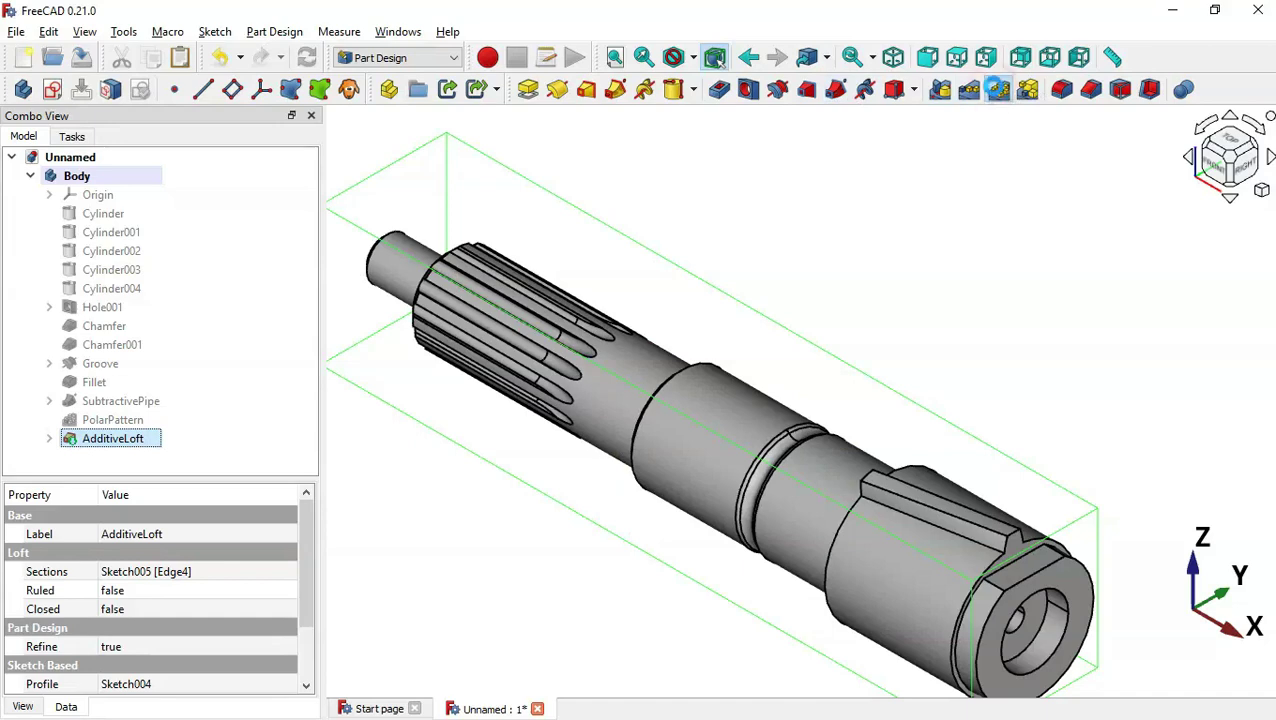
left_click(998, 89)
scroll(849, 179, "down", 1)
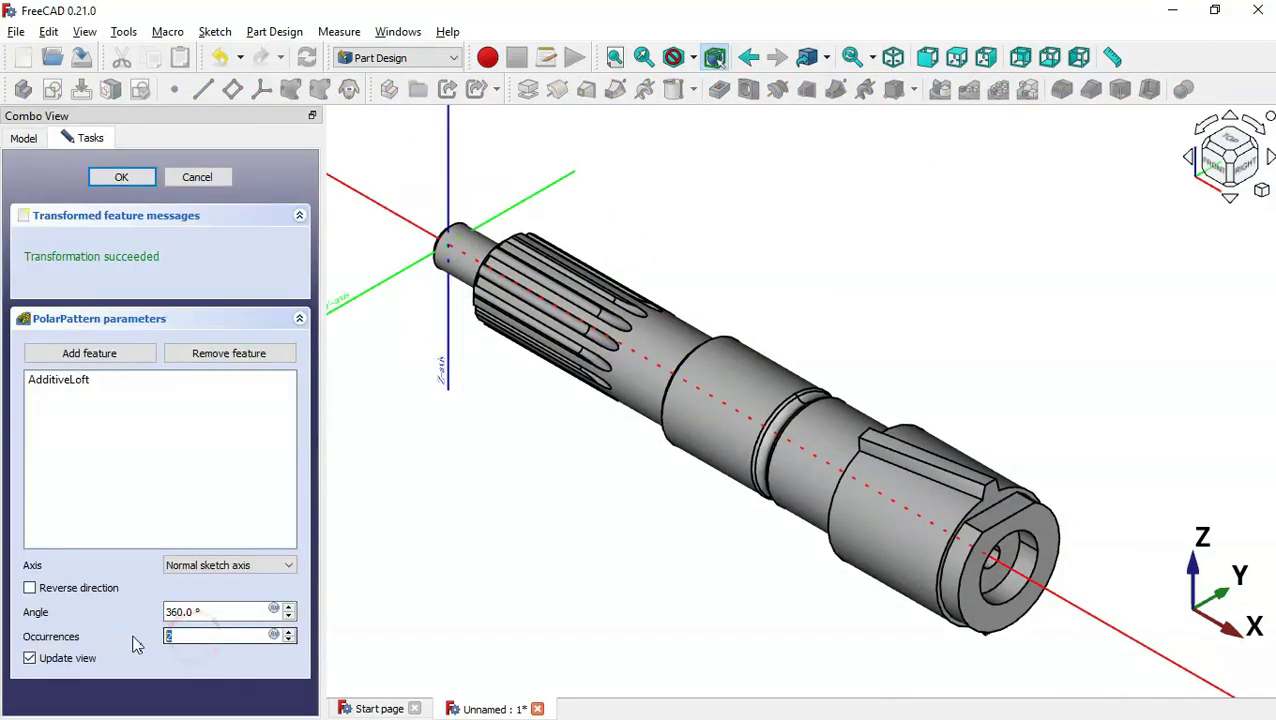
key("alt+Tab")
scroll(928, 363, "up", 4)
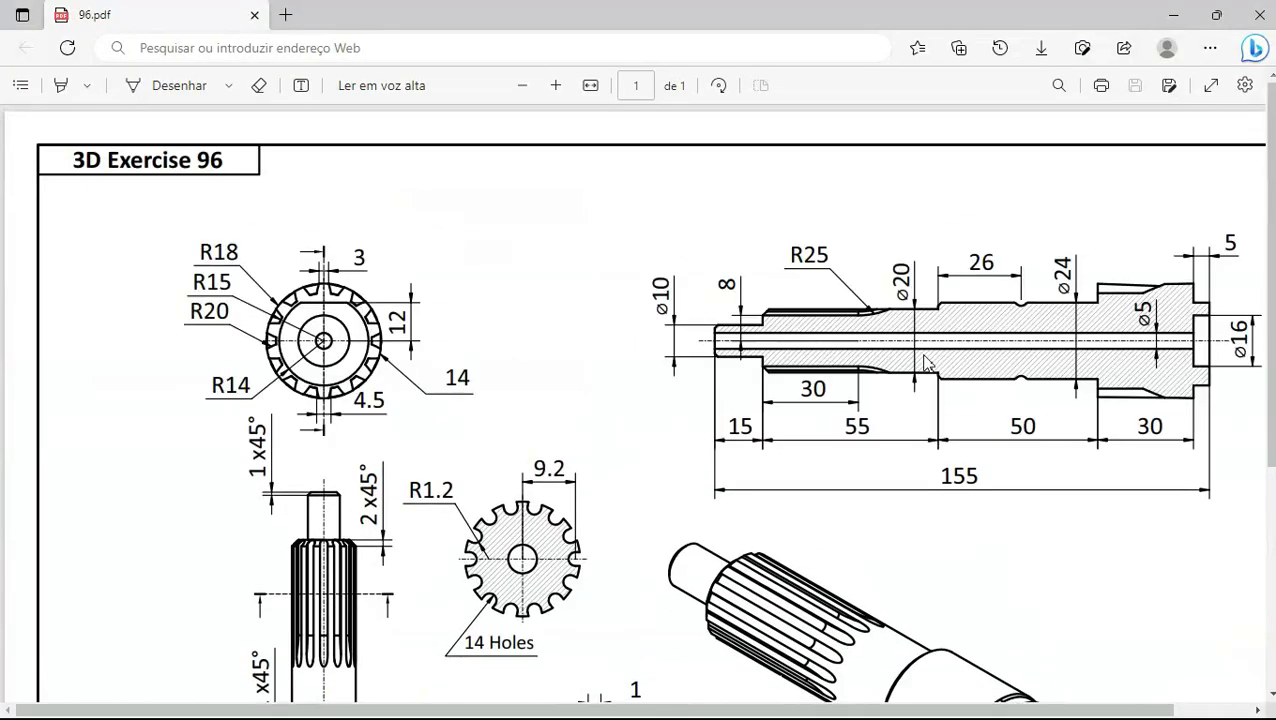
key("alt+Tab")
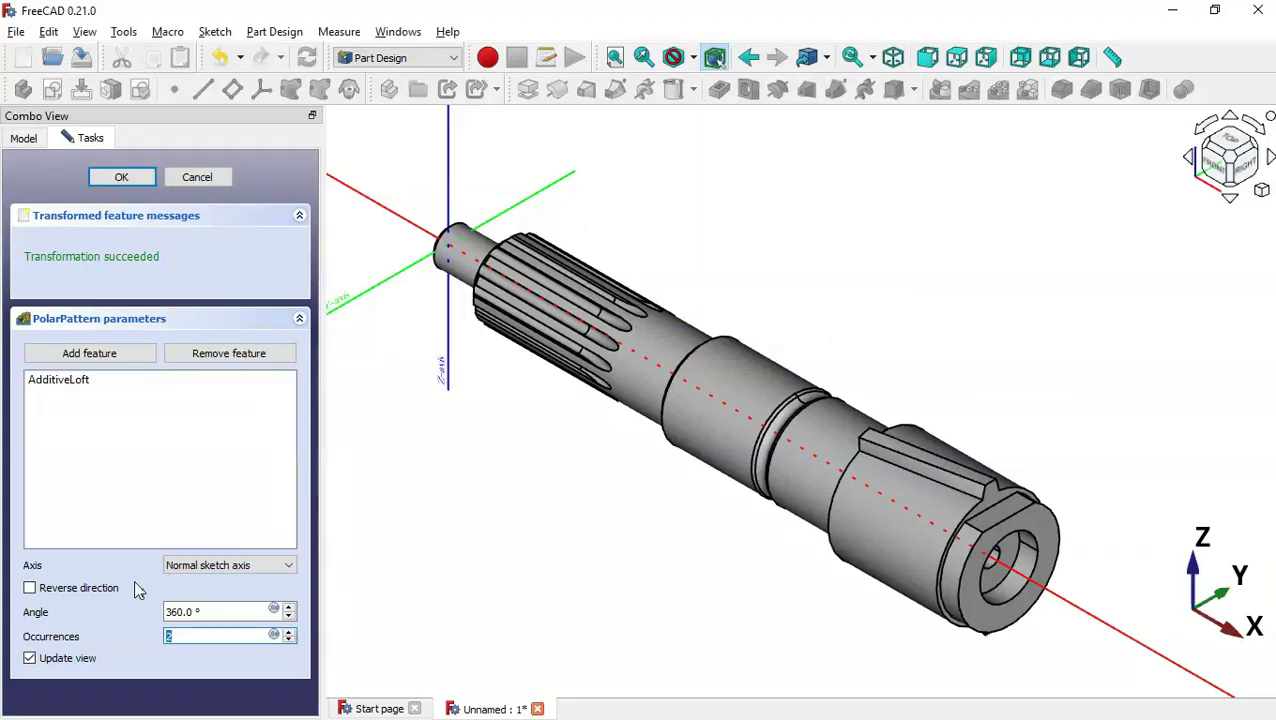
type("14")
left_click(122, 178)
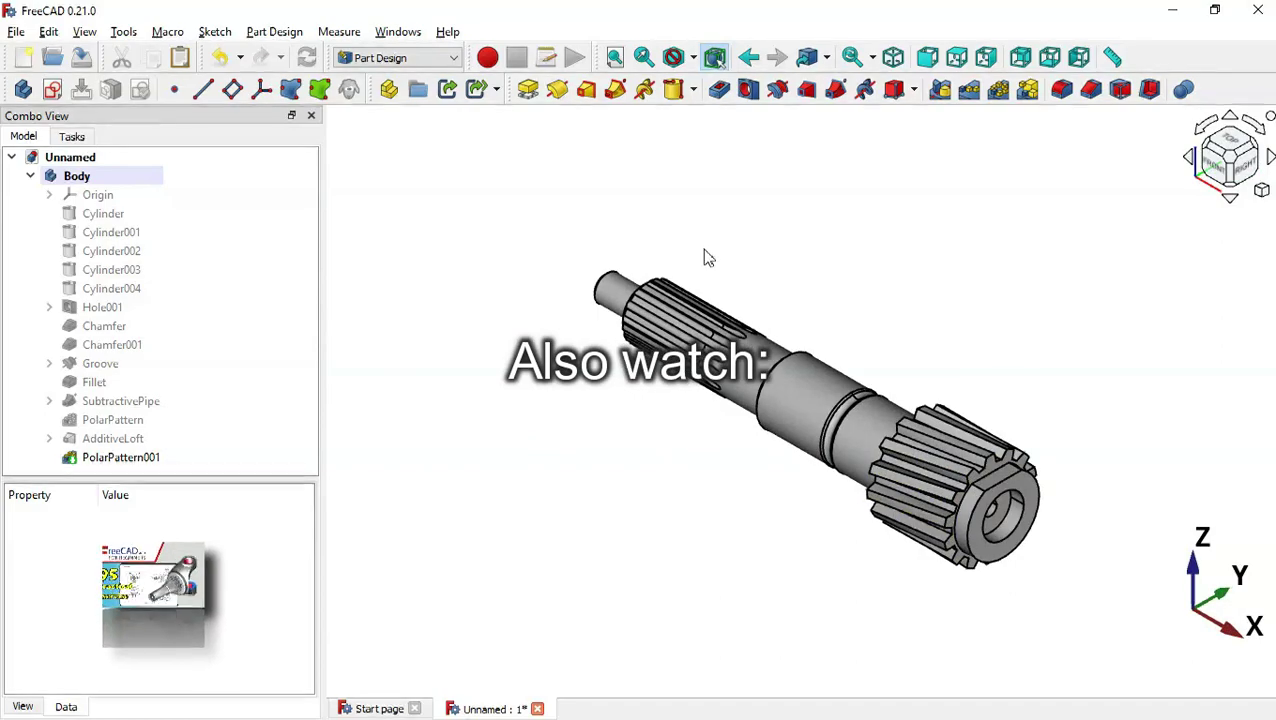
left_click_drag(1124, 344, 473, 350)
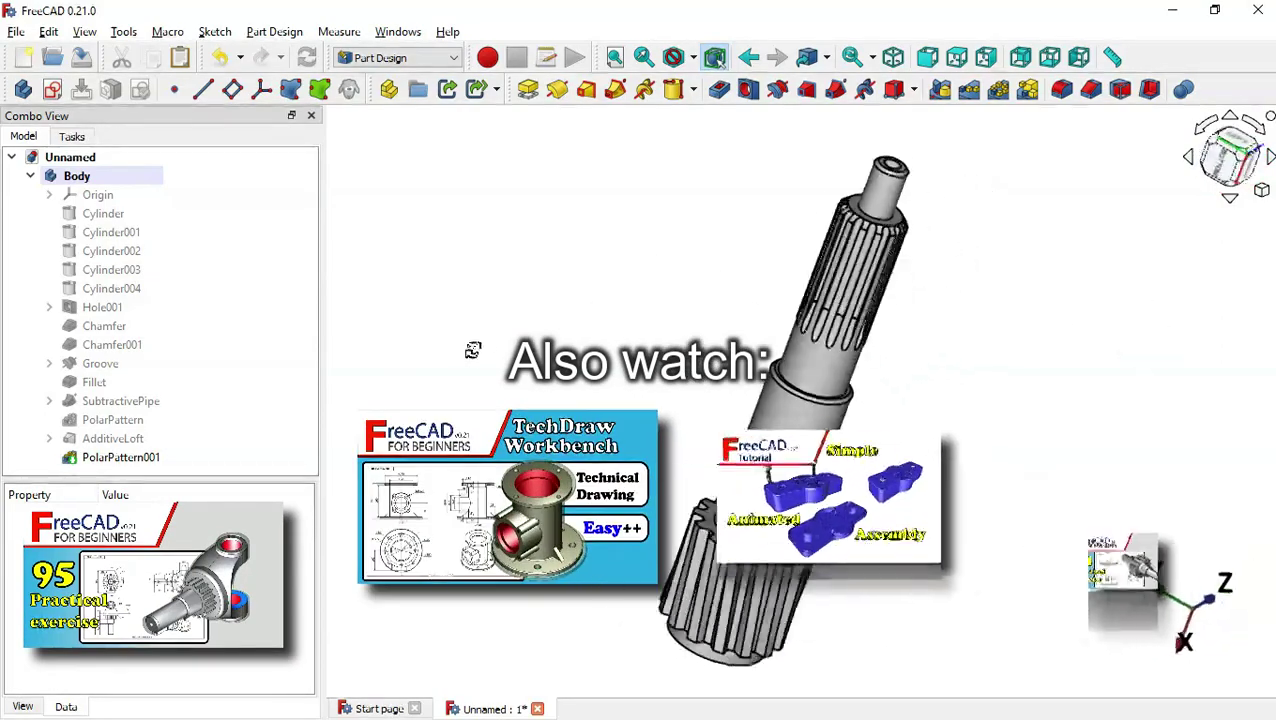
left_click_drag(657, 258, 911, 336)
left_click_drag(538, 390, 985, 379)
left_click_drag(522, 470, 1000, 432)
left_click_drag(1077, 427, 809, 405)
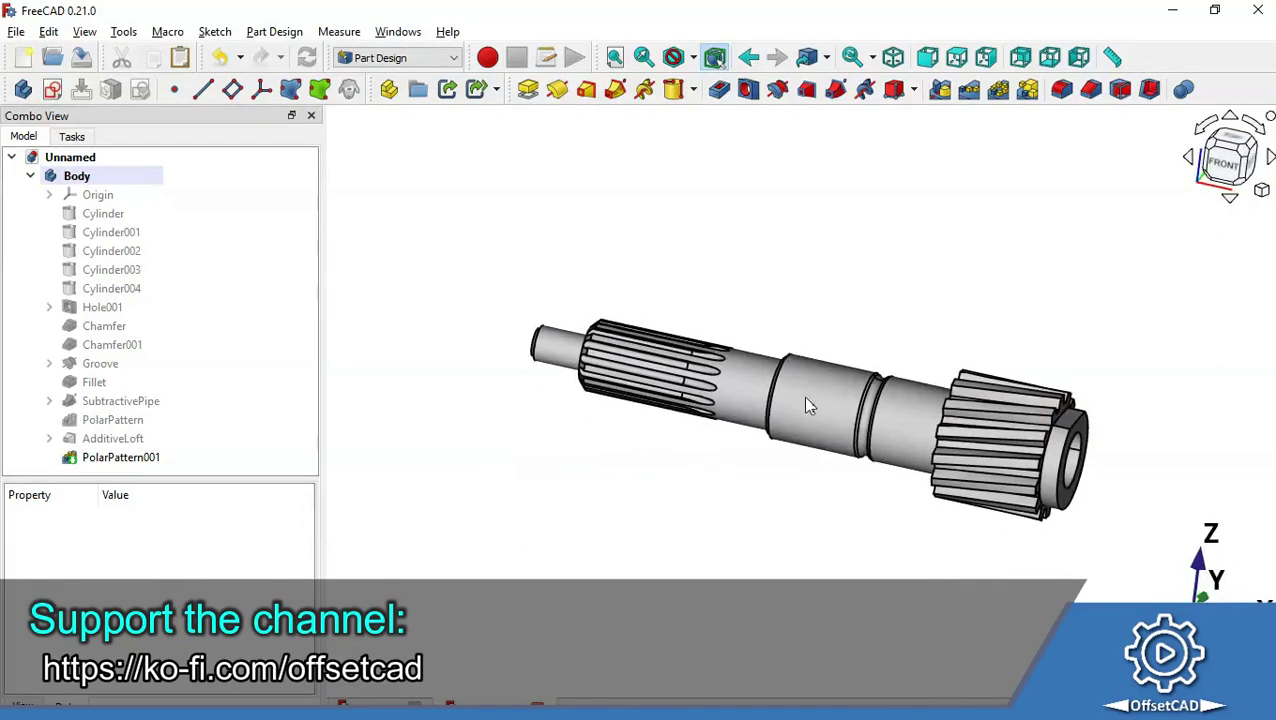
left_click_drag(1091, 350, 886, 365)
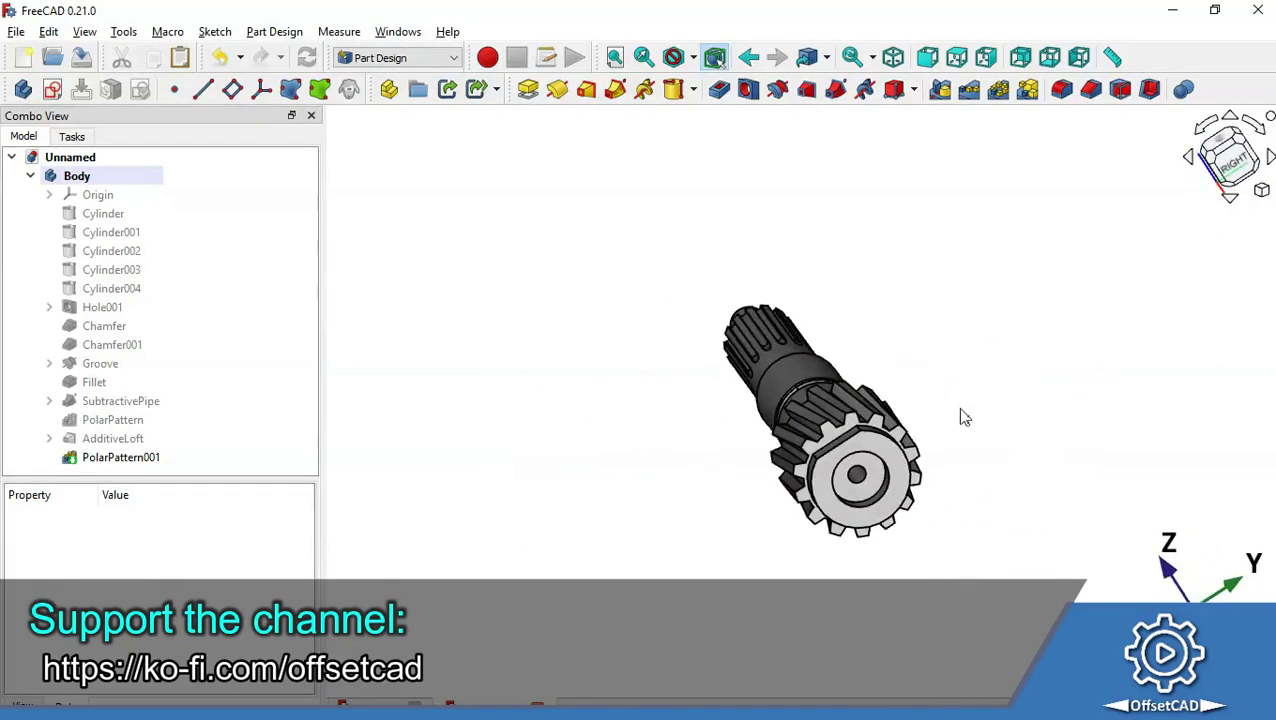